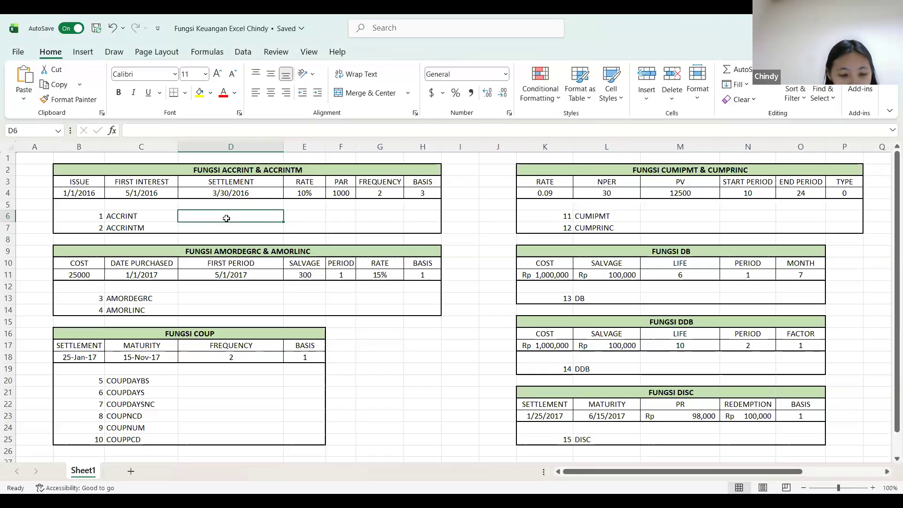
# Step: Enter =ACCRINT(B4, C4, D4, E4, F4, G4, H4) in cell D6 to calculate the ACCRINT row
pyautogui.write('=ac')
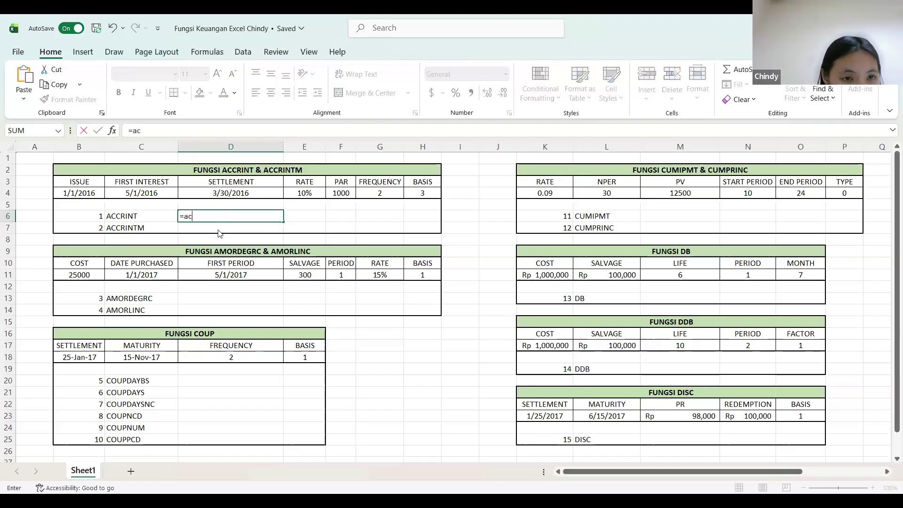
pyautogui.press('Tab')
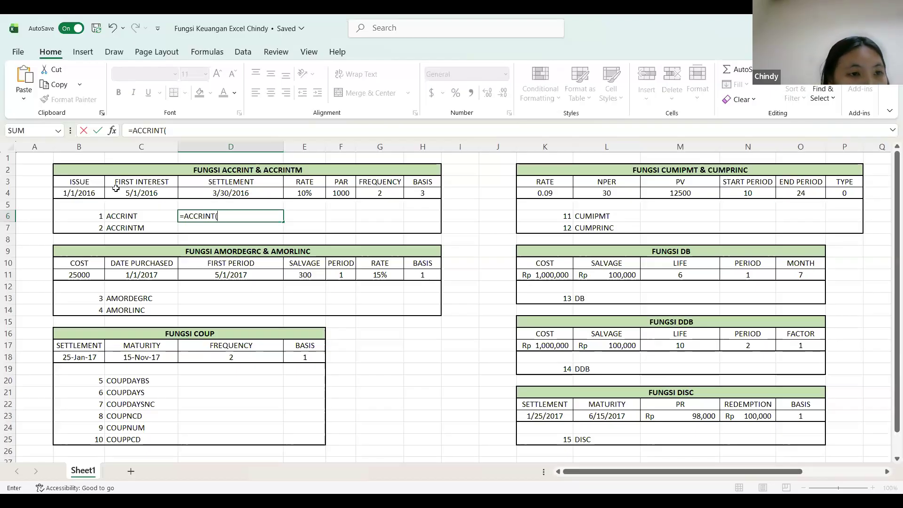
pyautogui.click(90, 193)
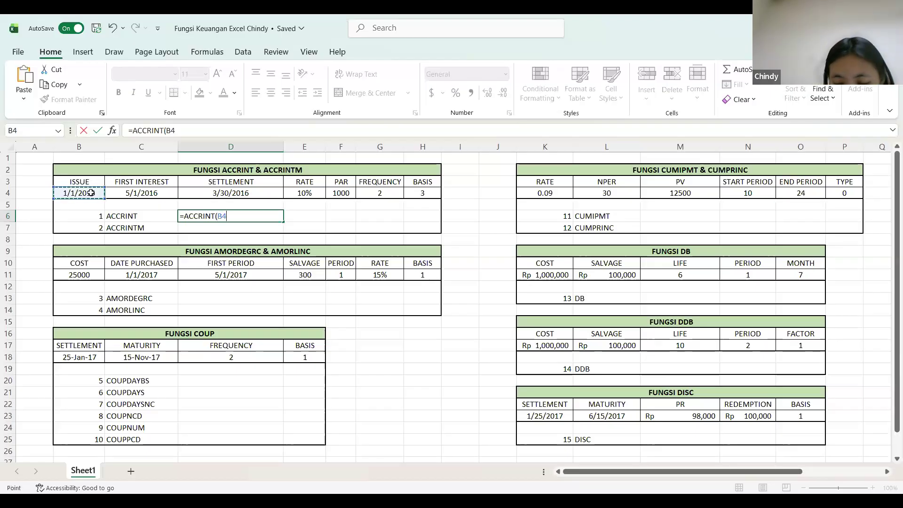
pyautogui.write(',')
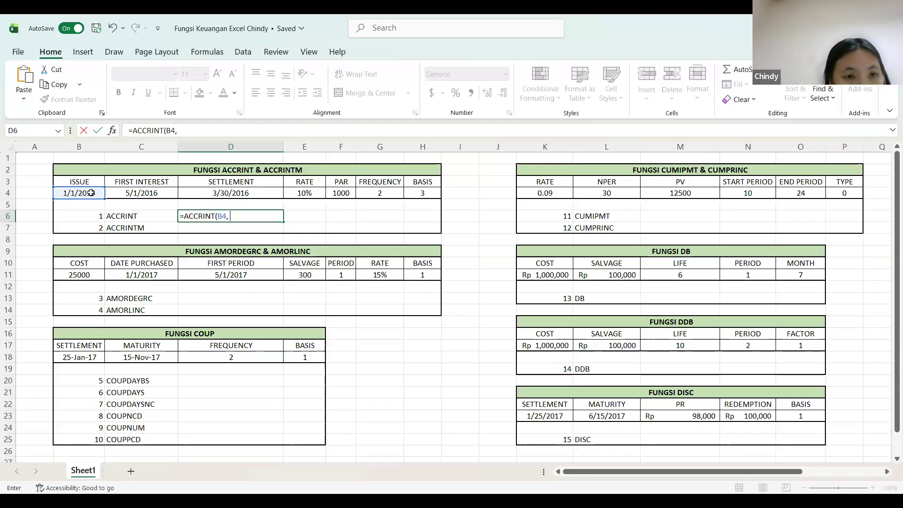
pyautogui.click(143, 192)
pyautogui.write(',')
pyautogui.click(188, 194)
pyautogui.write(', D4,')
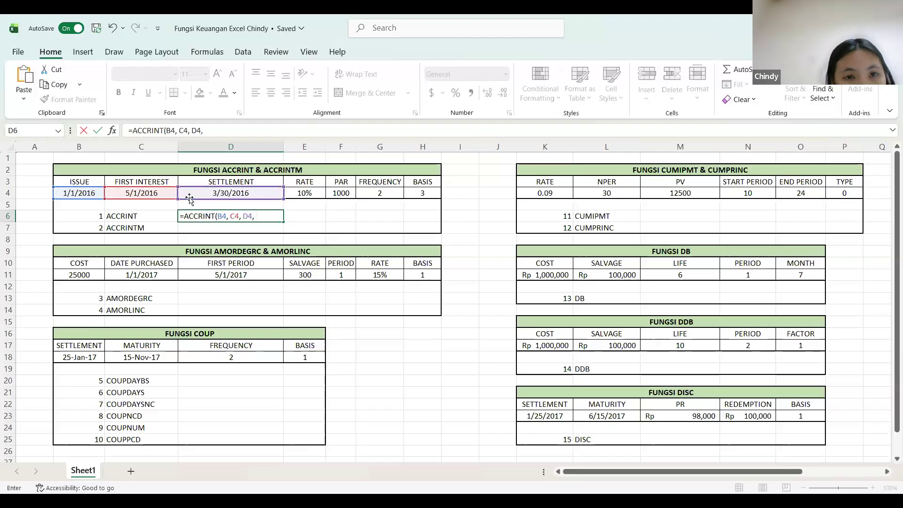
pyautogui.click(309, 194)
pyautogui.write(',')
pyautogui.click(340, 195)
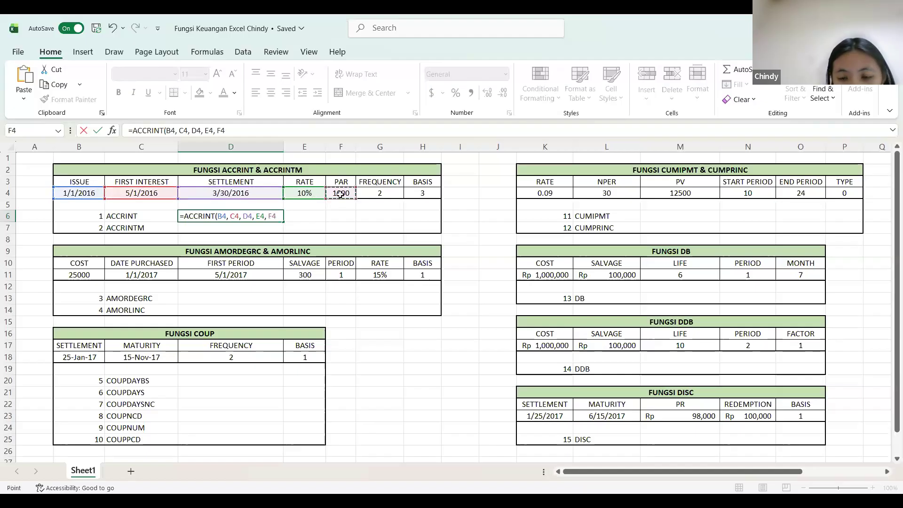
pyautogui.write(',')
pyautogui.click(376, 194)
pyautogui.write(', G4,')
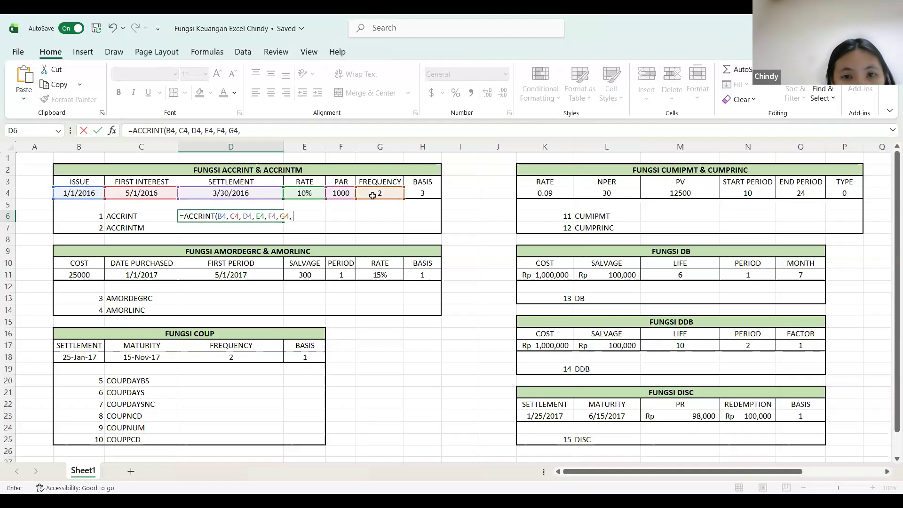
pyautogui.click(429, 193)
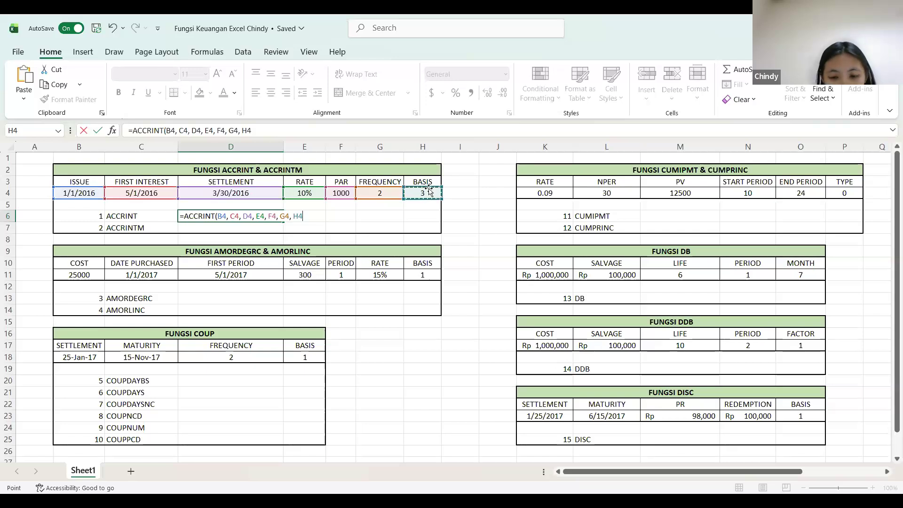
pyautogui.press('Return')
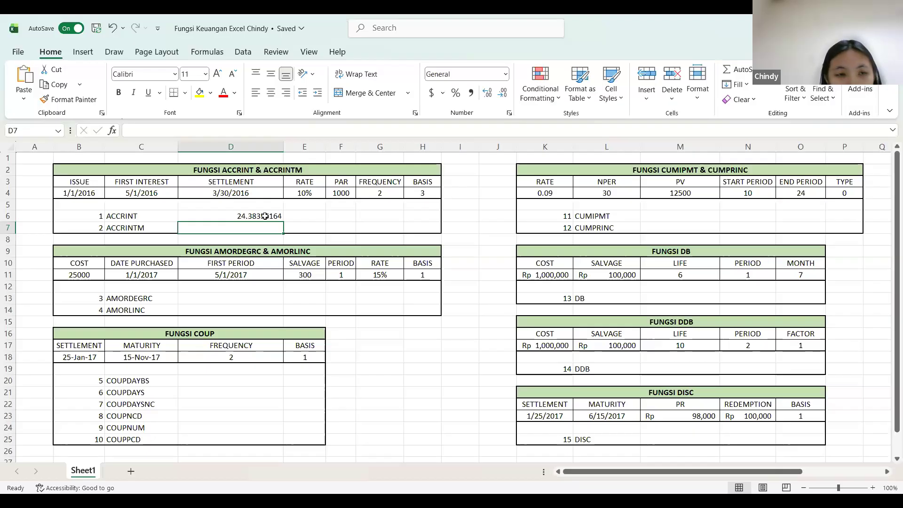
# Step: Enter =ACCRINTM(B4, D4, E4, F4, H4) in cell D7 to calculate the ACCRINTM row
pyautogui.write('=acc')
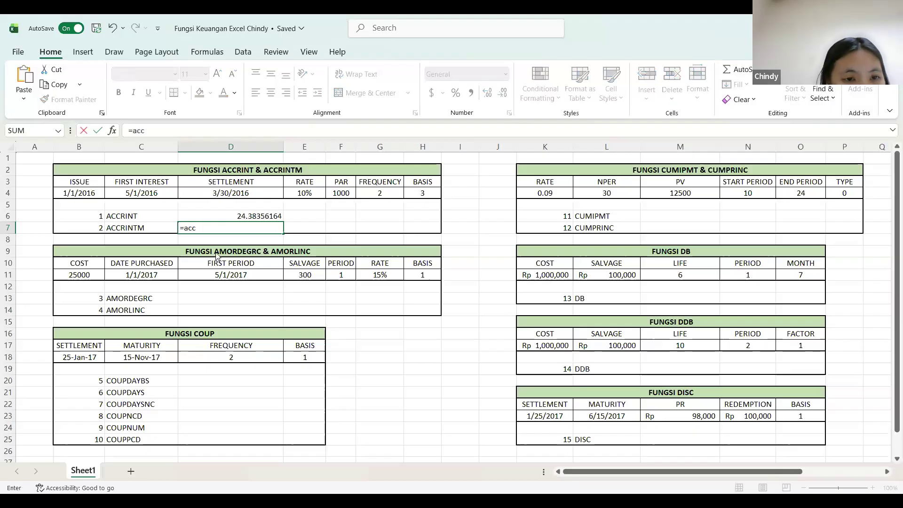
pyautogui.write('rintm')
pyautogui.press('Tab')
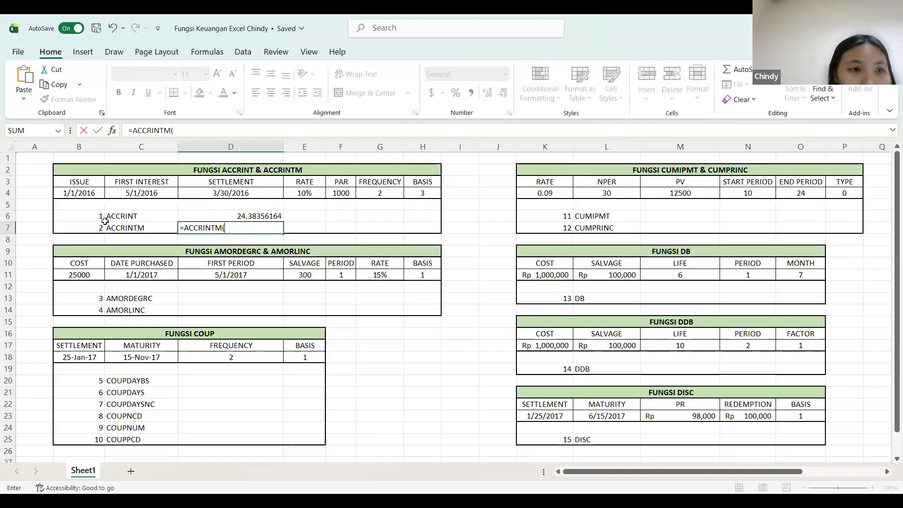
pyautogui.click(87, 193)
pyautogui.write(',')
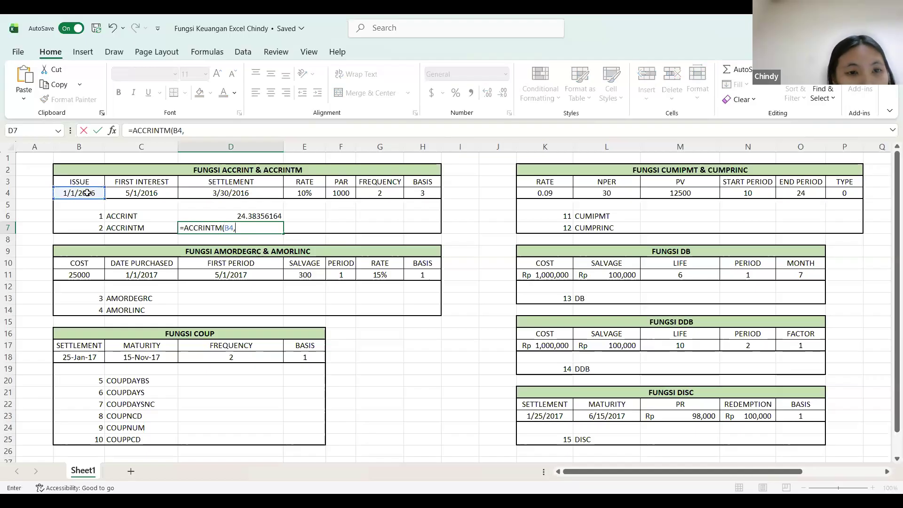
pyautogui.click(230, 194)
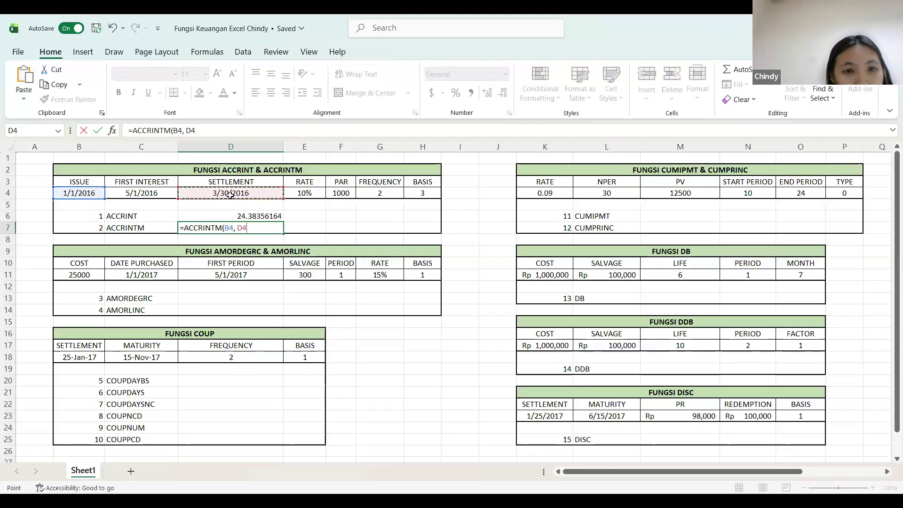
pyautogui.write(',')
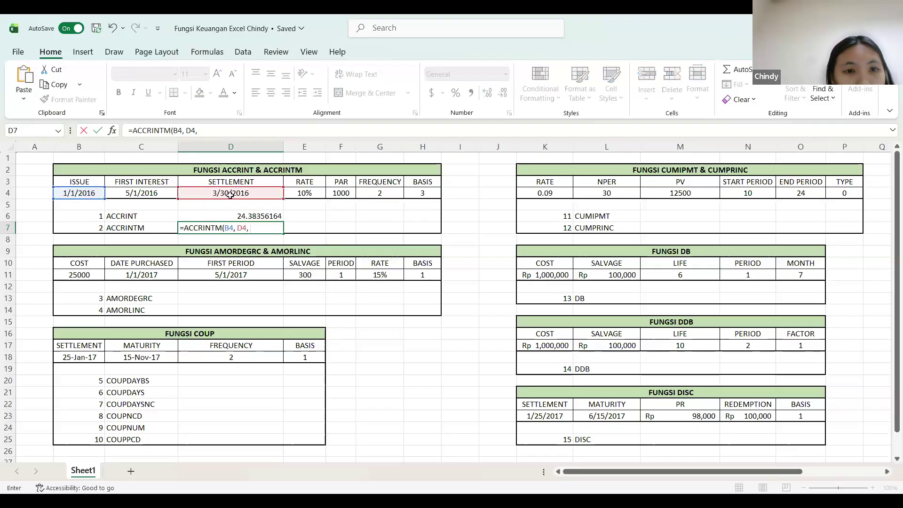
pyautogui.click(306, 192)
pyautogui.write(',')
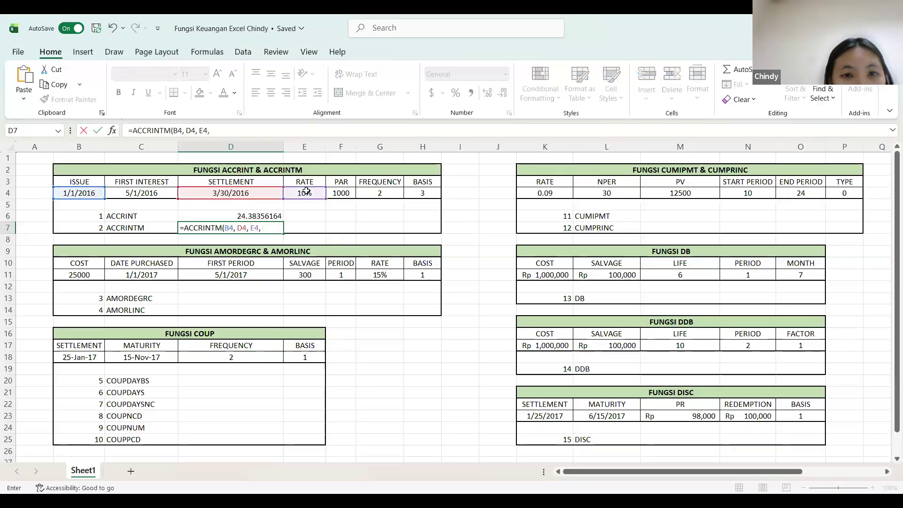
pyautogui.click(345, 194)
pyautogui.write(',')
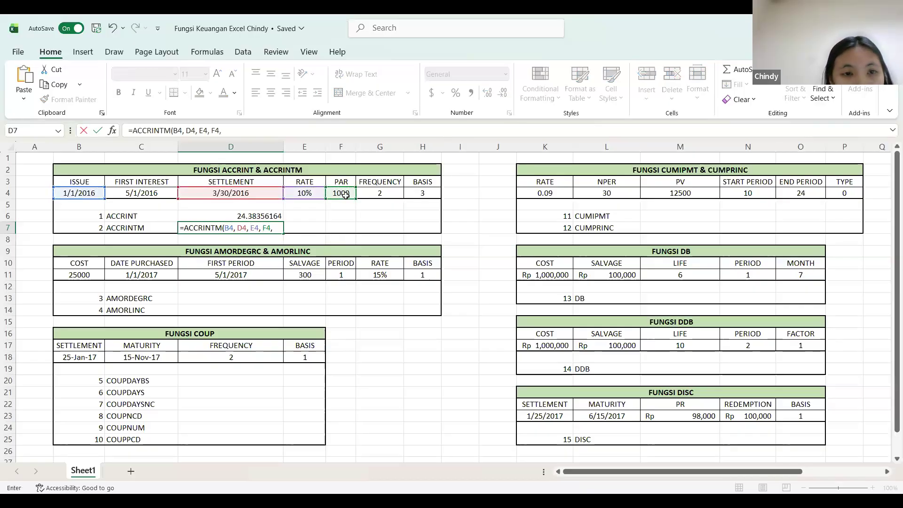
pyautogui.click(424, 194)
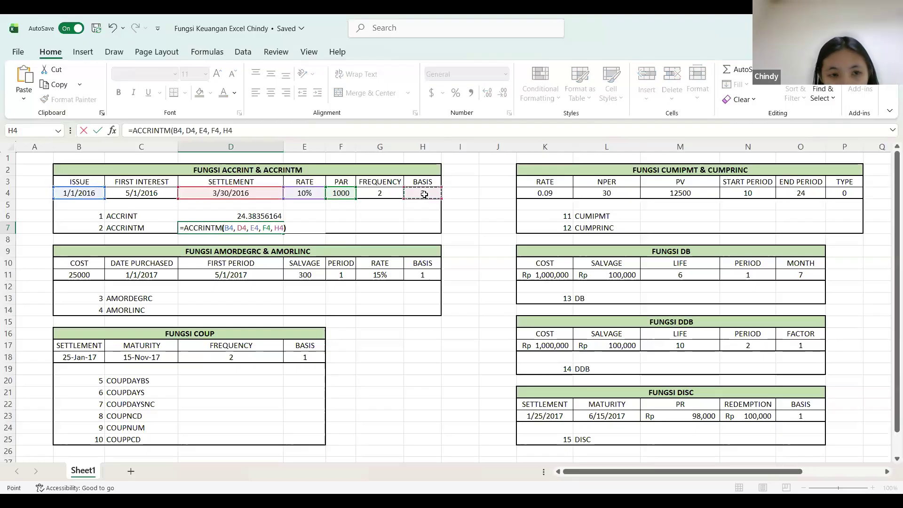
pyautogui.press('Return')
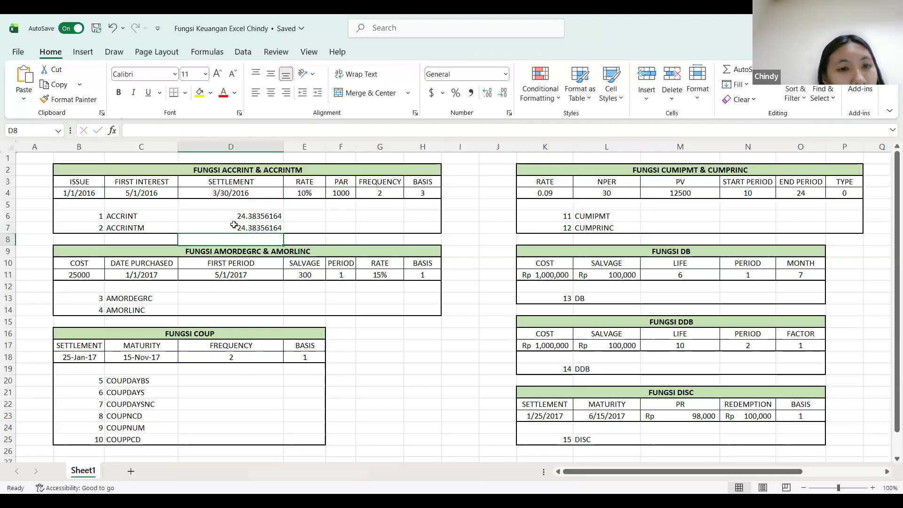
# Step: Try to enter =amordegrc without arguments in cell D13, and clear the cell
pyautogui.click(217, 281)
pyautogui.click(213, 299)
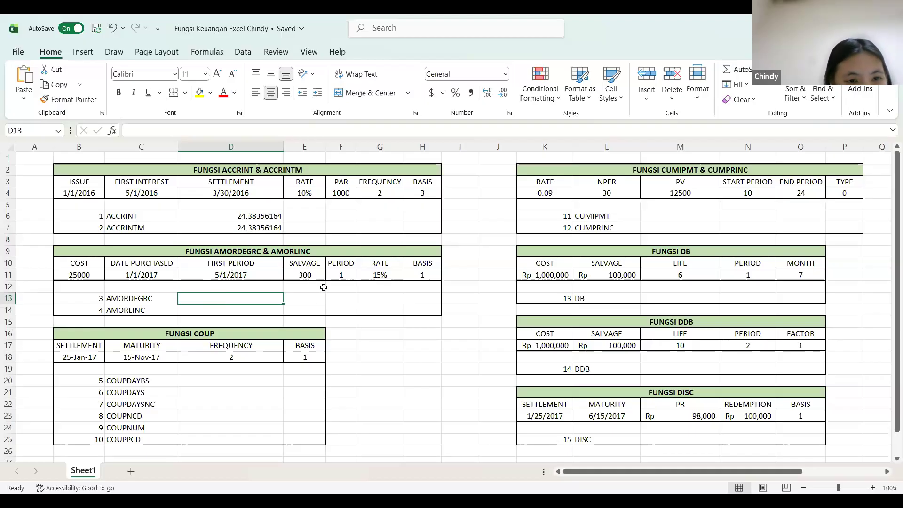
pyautogui.write('=')
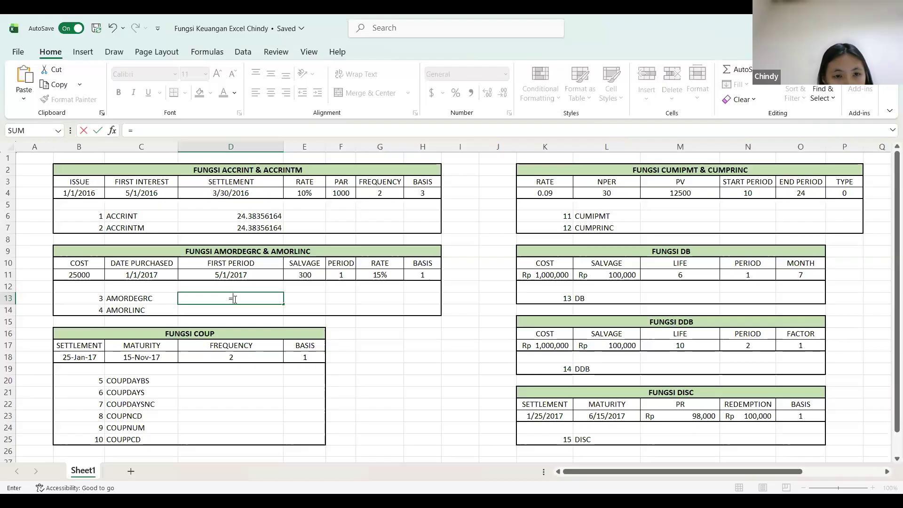
pyautogui.write('amor')
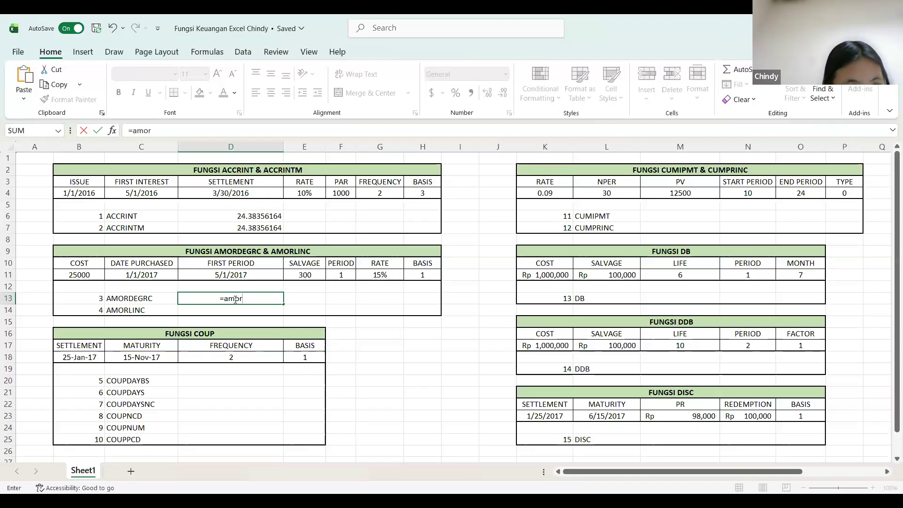
pyautogui.write('degrc')
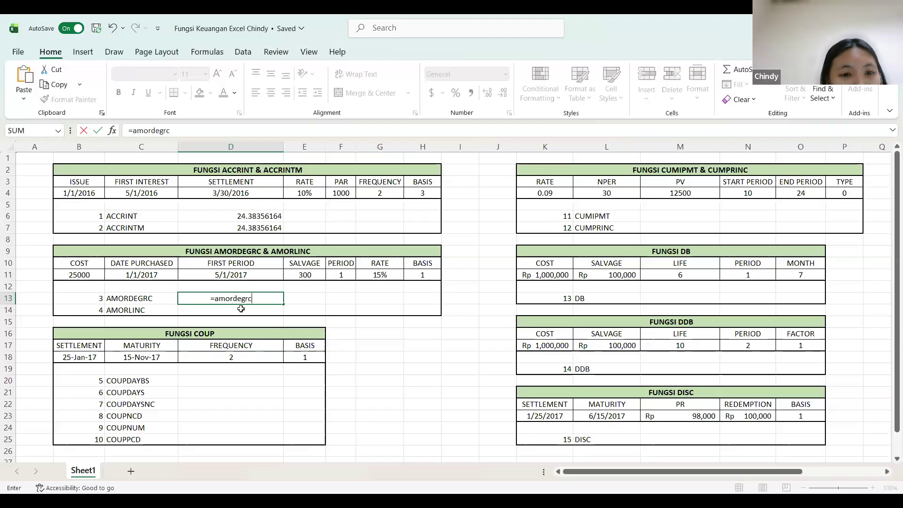
pyautogui.press('Return')
pyautogui.click(242, 300)
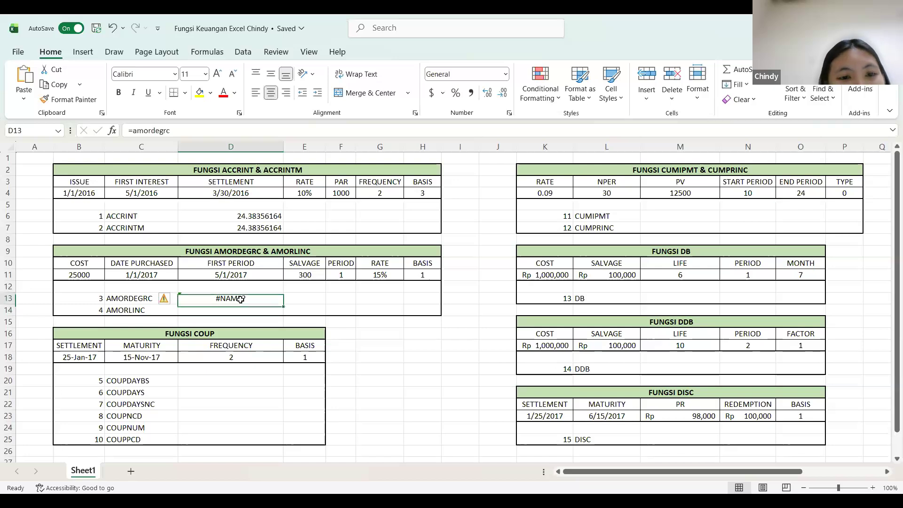
pyautogui.press('BackSpace')
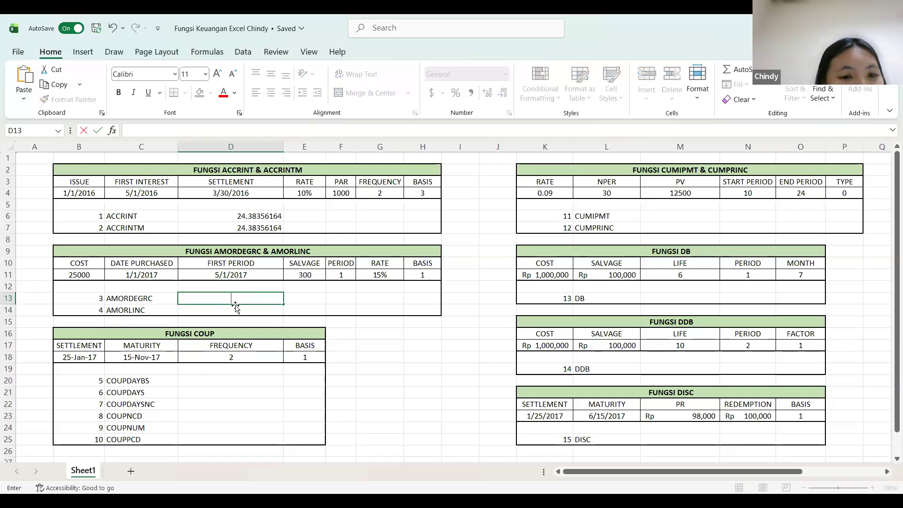
# Step: Enter =AMORLINC(B11, C11, D11, E11, F11, G11, H11) in cell D14 to calculate the AMORLINC row
pyautogui.click(235, 309)
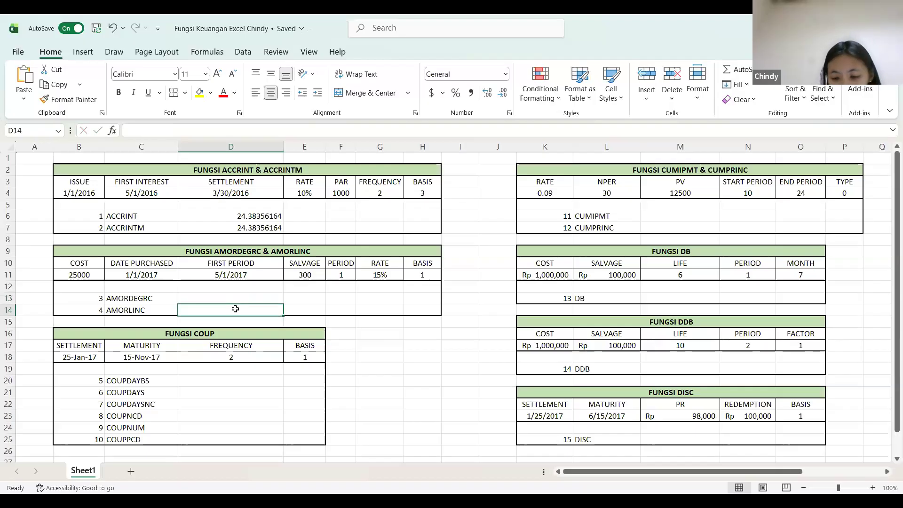
pyautogui.write('=amor')
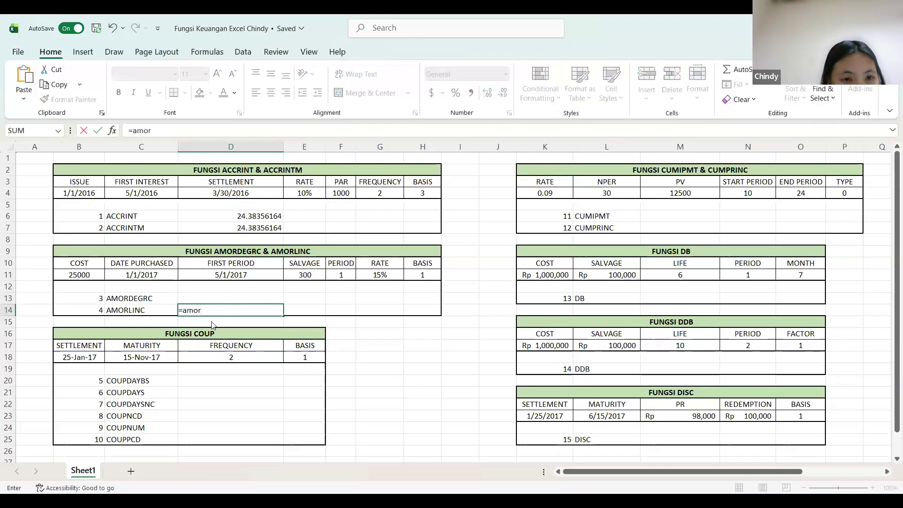
pyautogui.doubleClick(213, 326)
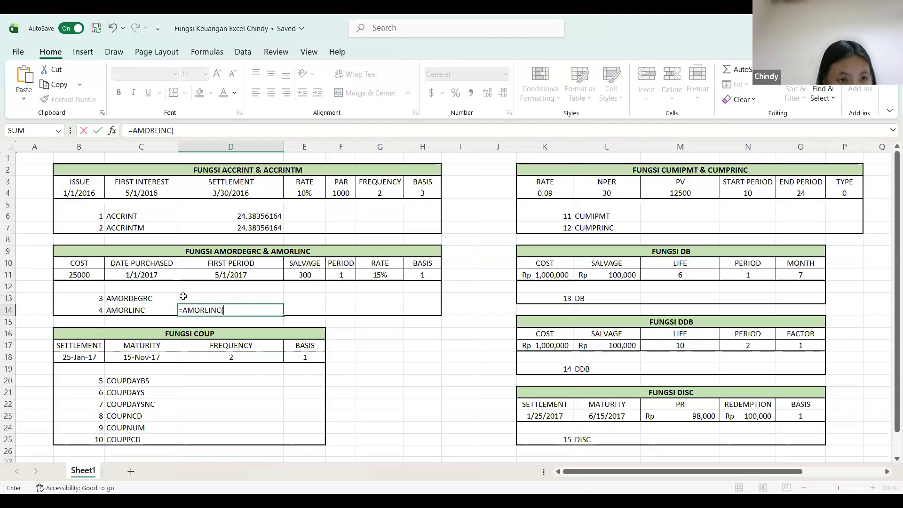
pyautogui.click(80, 273)
pyautogui.write(',')
pyautogui.click(122, 273)
pyautogui.write(',')
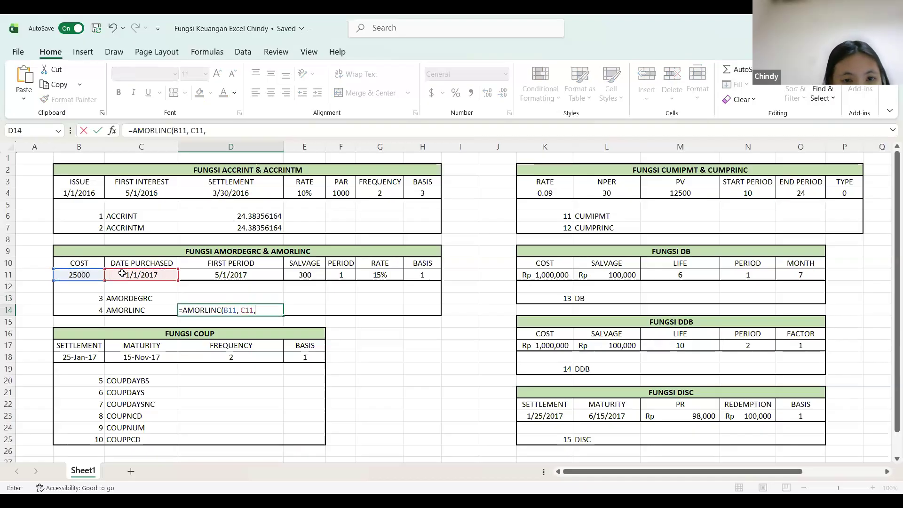
pyautogui.click(218, 275)
pyautogui.write(',')
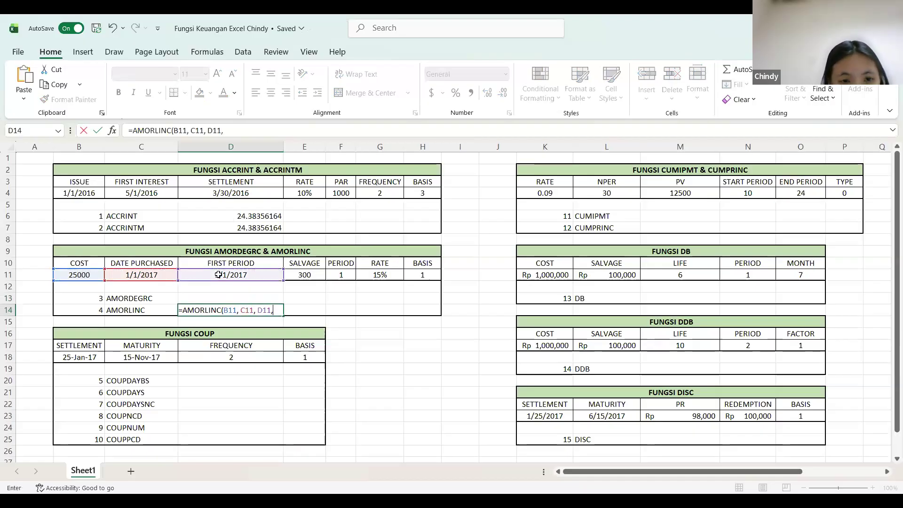
pyautogui.click(299, 274)
pyautogui.write(',')
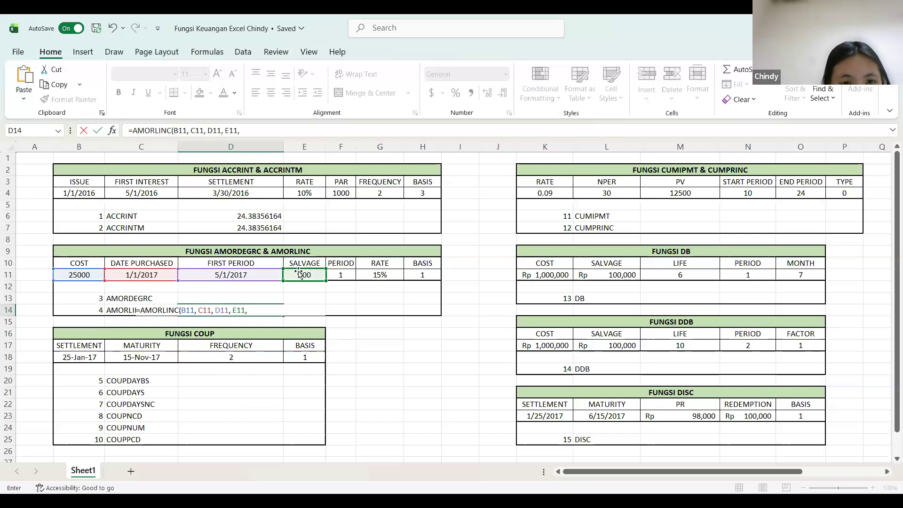
pyautogui.click(341, 275)
pyautogui.write(',')
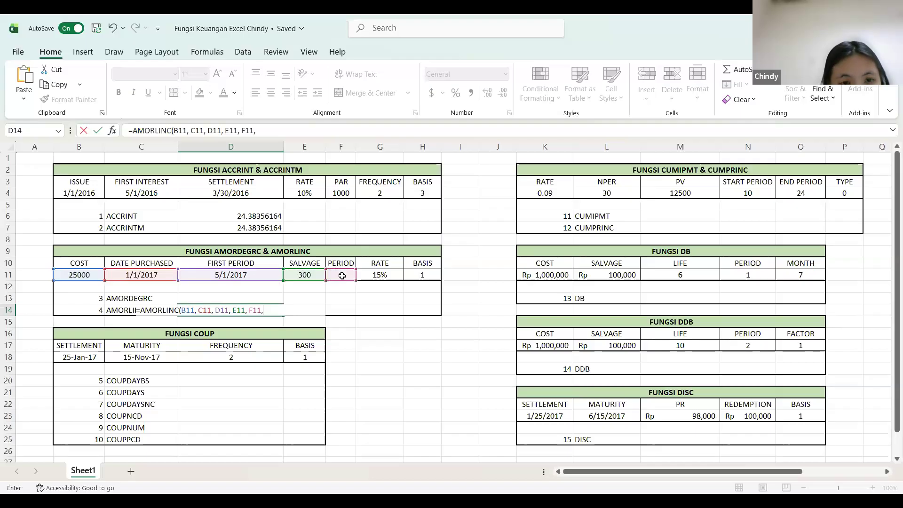
pyautogui.click(375, 275)
pyautogui.write(',')
pyautogui.click(427, 275)
pyautogui.write(')')
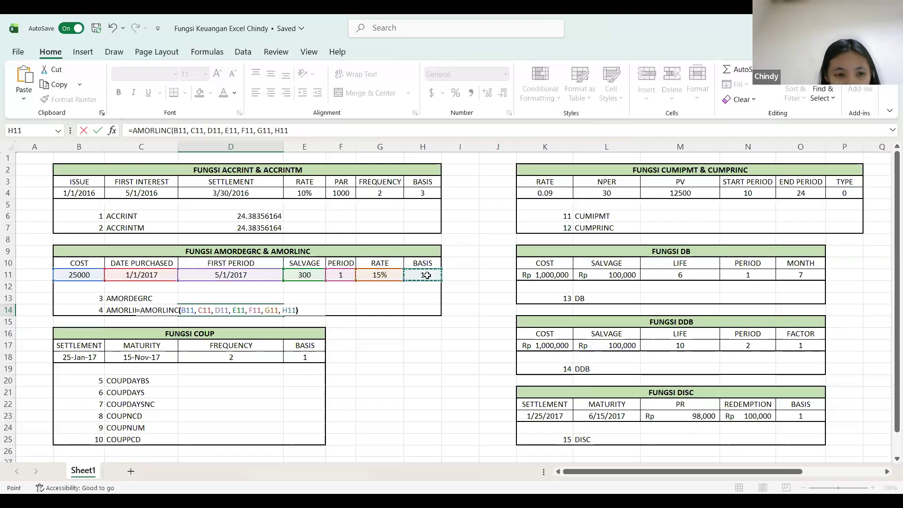
pyautogui.press('Return')
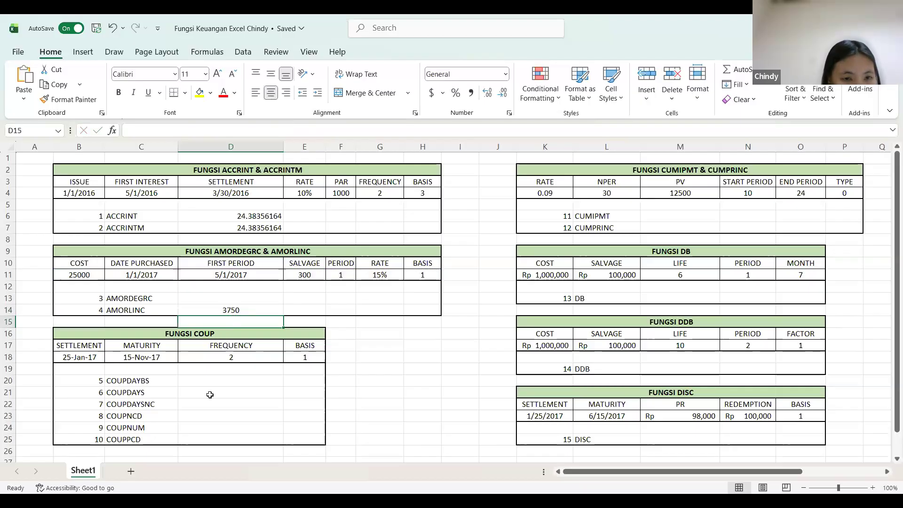
# Step: Enter =COUPDAYBS(B18, C18, D18, E18) in cell D20 to calculate the COUPDAYBS row
pyautogui.click(219, 378)
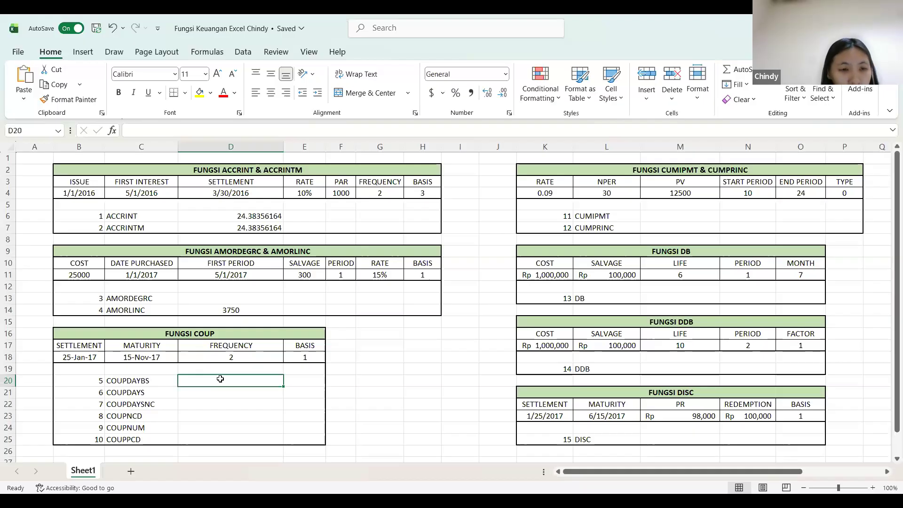
pyautogui.write('=')
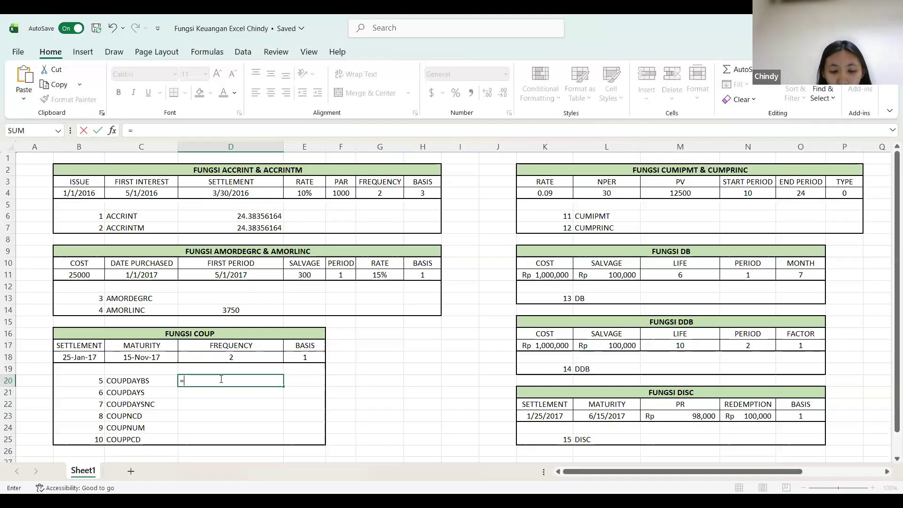
pyautogui.write('coup')
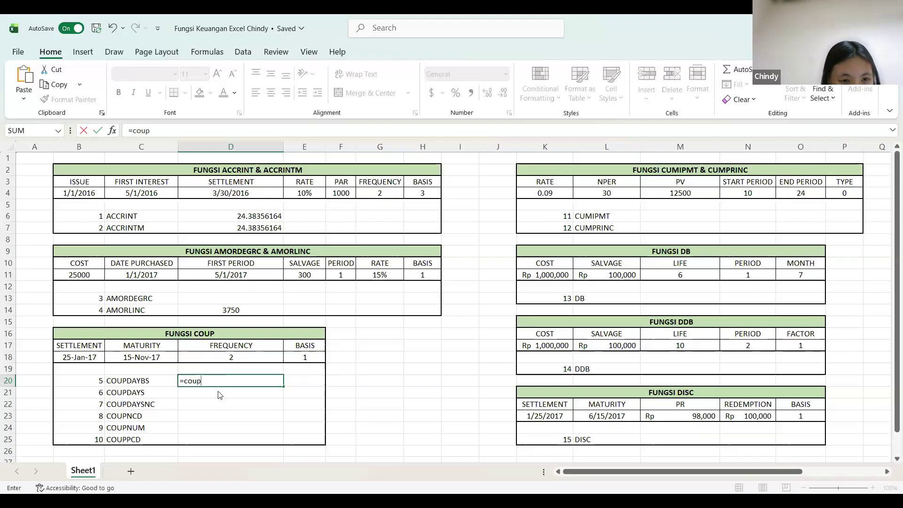
pyautogui.press('Tab')
pyautogui.click(77, 358)
pyautogui.write(',')
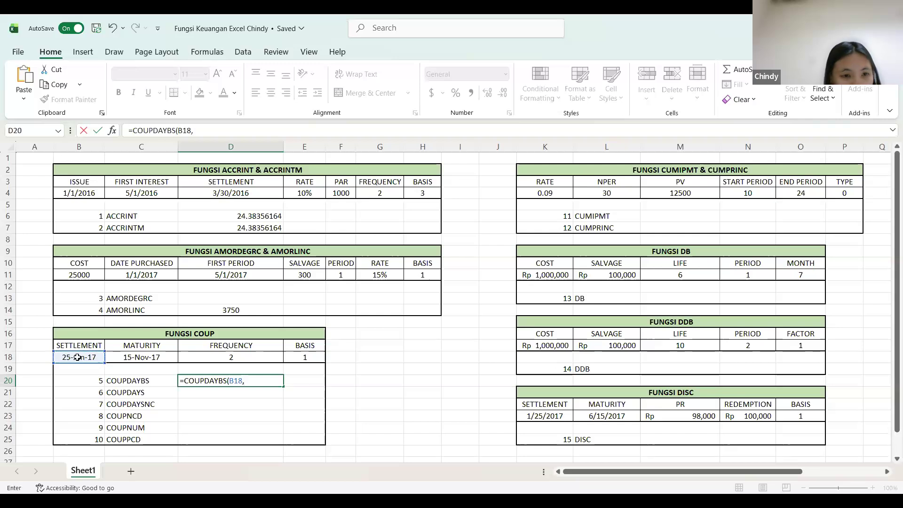
pyautogui.click(129, 359)
pyautogui.write(',')
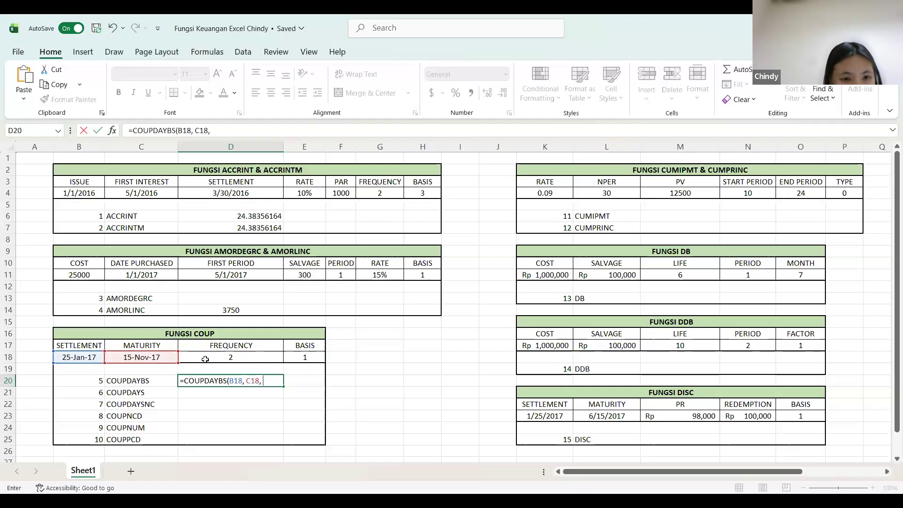
pyautogui.click(221, 356)
pyautogui.write(',')
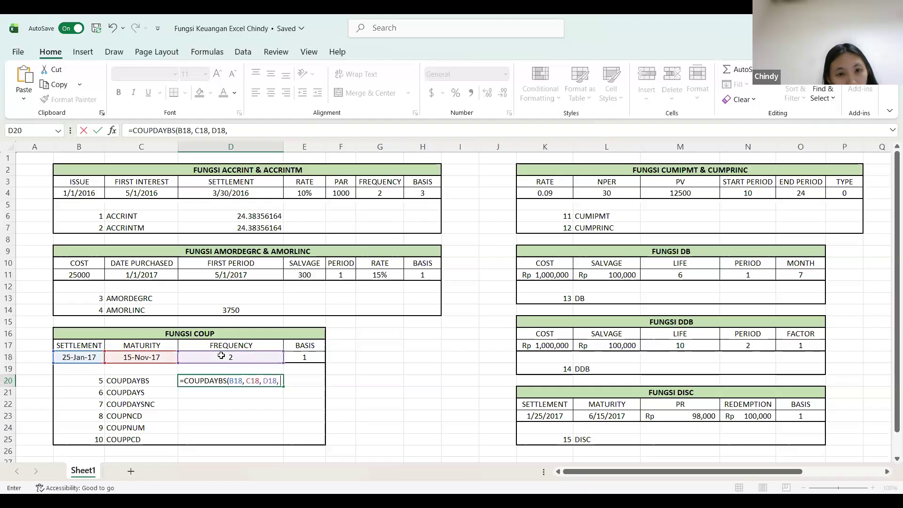
pyautogui.click(305, 358)
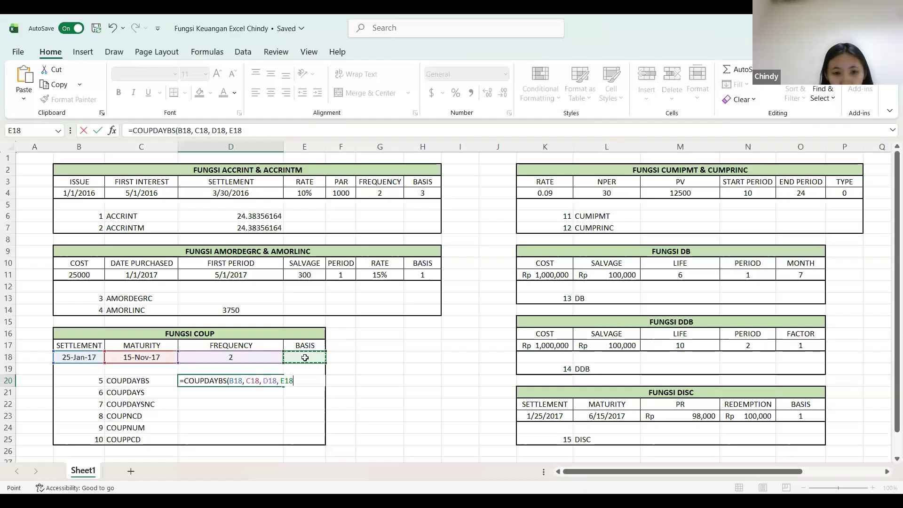
pyautogui.press('Return')
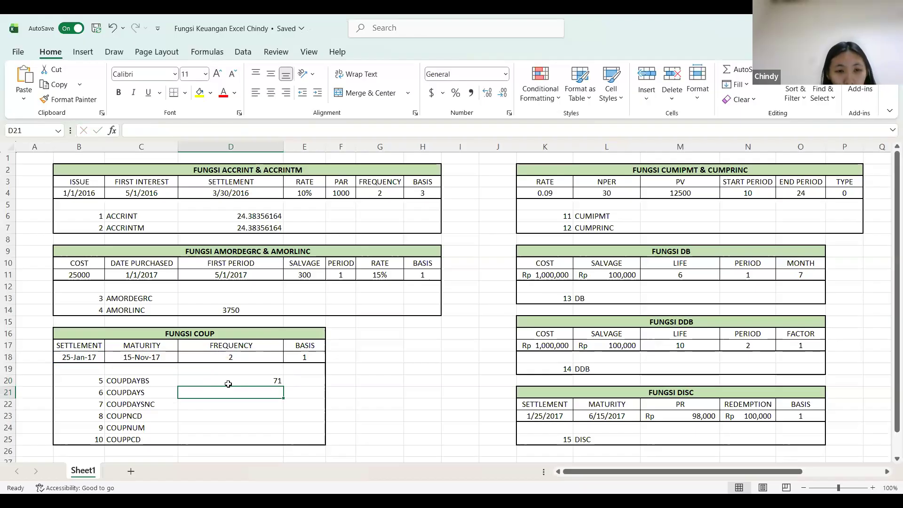
# Step: Enter =COUPDAYS(B18, C18, D18, E18) in cell D21 to calculate the COUPDAYS row
pyautogui.write('=')
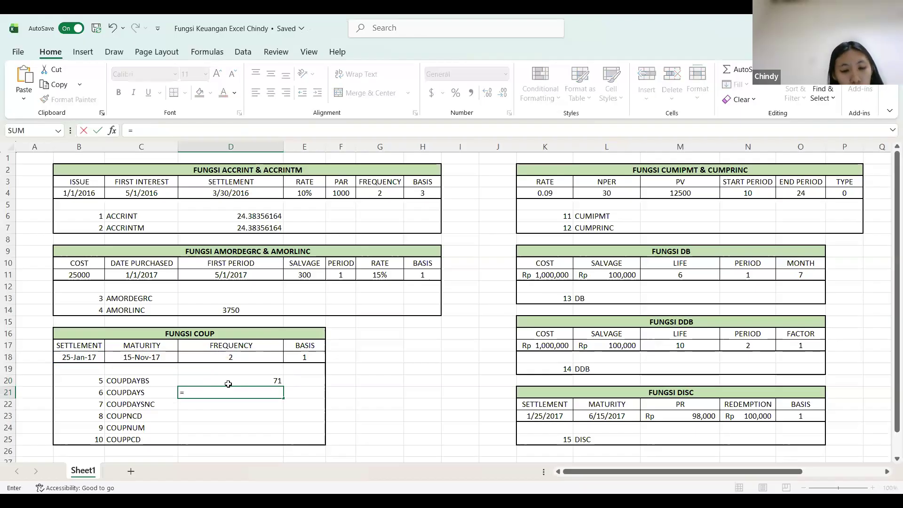
pyautogui.write('coup')
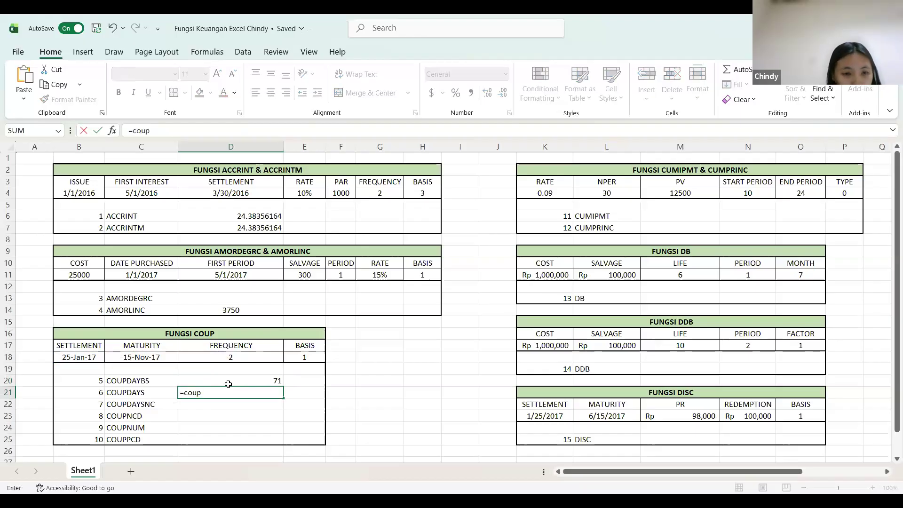
pyautogui.doubleClick(217, 414)
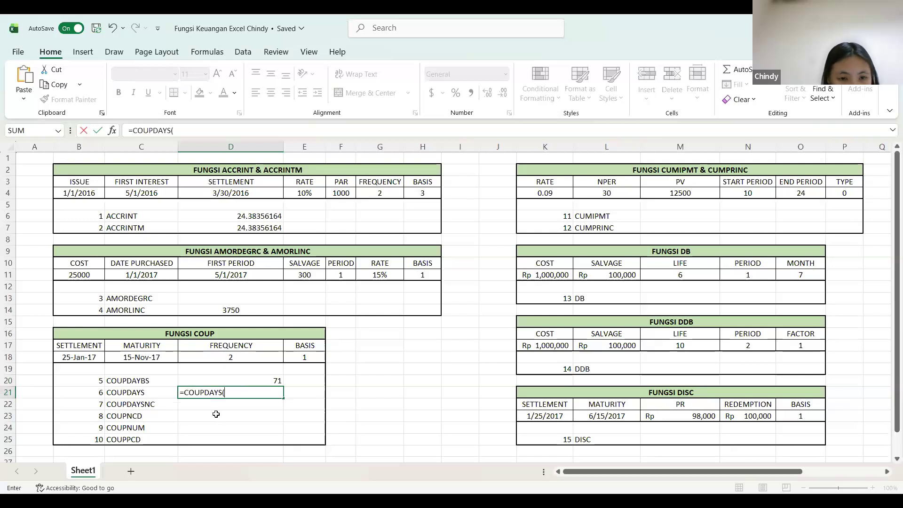
pyautogui.click(79, 358)
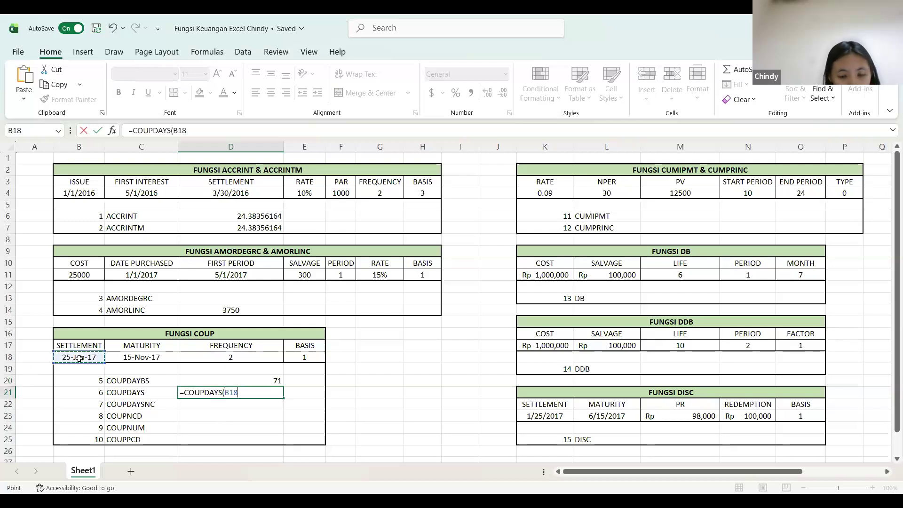
pyautogui.write(',')
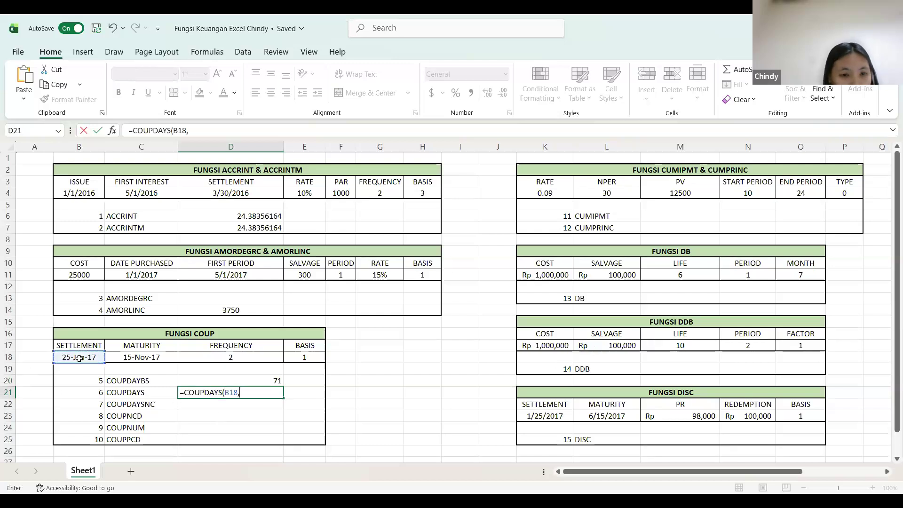
pyautogui.click(144, 356)
pyautogui.write(',')
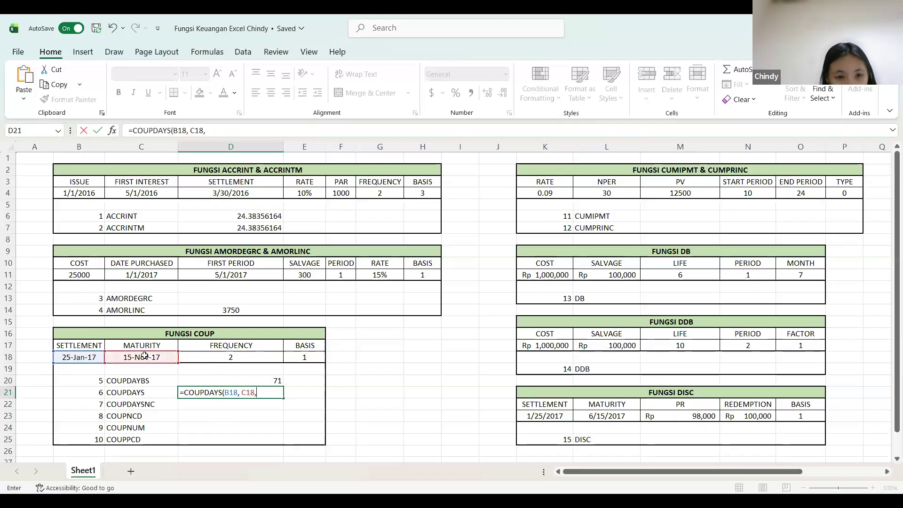
pyautogui.click(204, 356)
pyautogui.write(',')
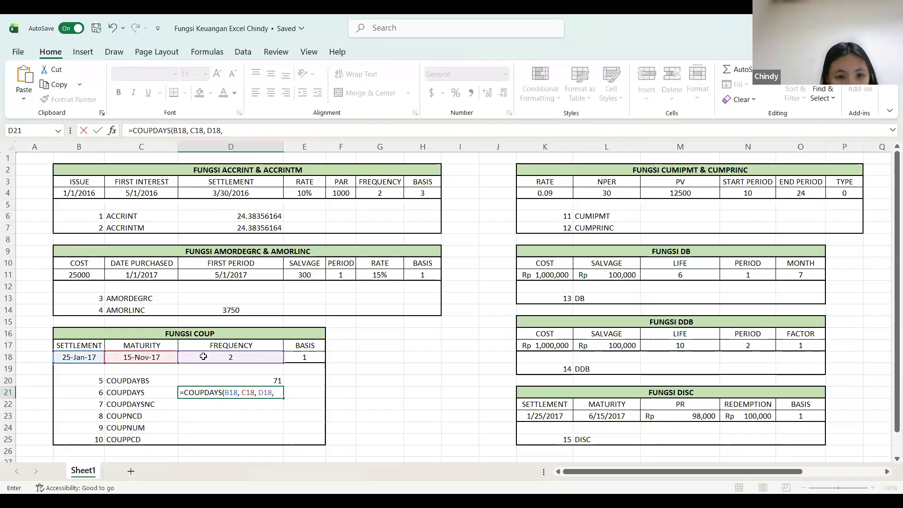
pyautogui.click(305, 357)
pyautogui.write(')')
pyautogui.press('Return')
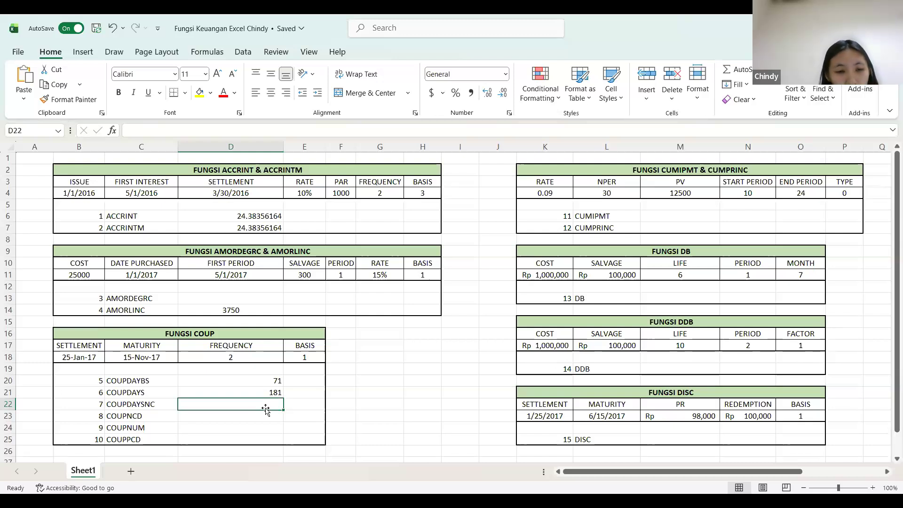
# Step: Enter =COUPDAYSNC(B18, C18, D18, E18) in cell D22 to calculate the COUPDAYSNC row
pyautogui.write('=coup')
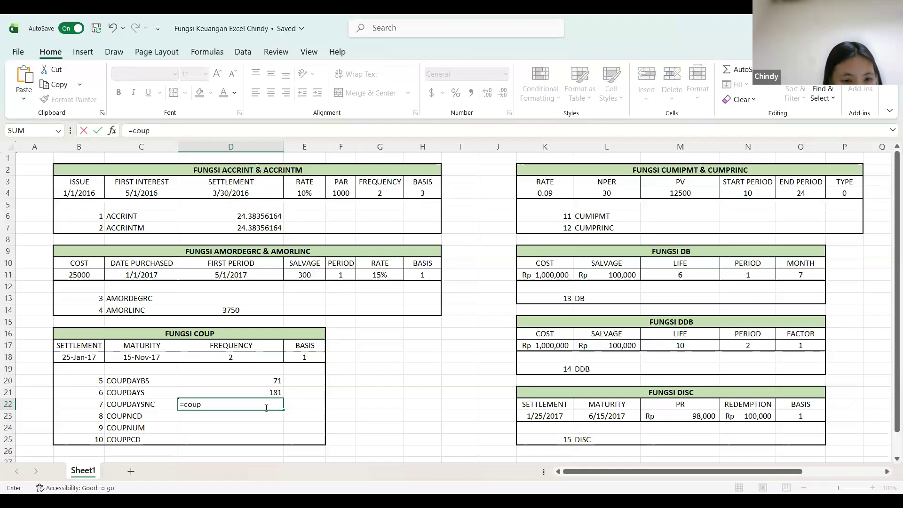
pyautogui.doubleClick(217, 436)
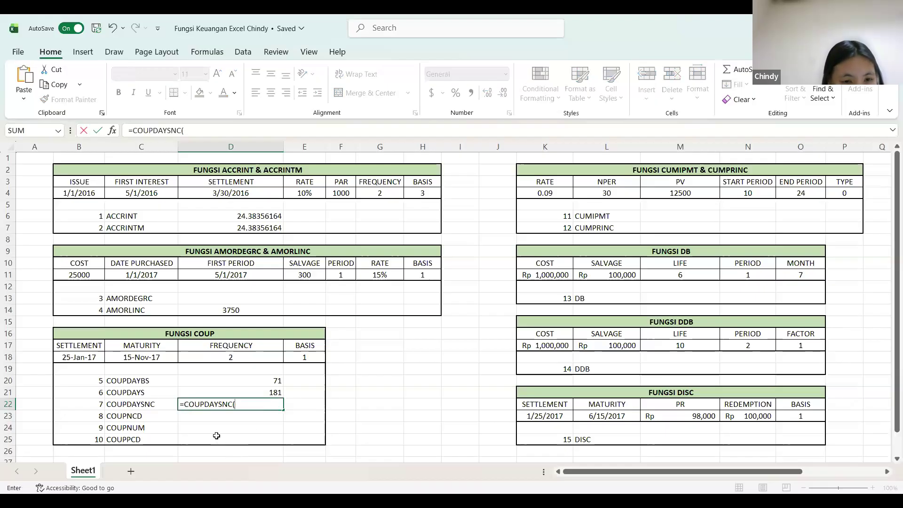
pyautogui.click(78, 357)
pyautogui.write(',')
pyautogui.click(150, 357)
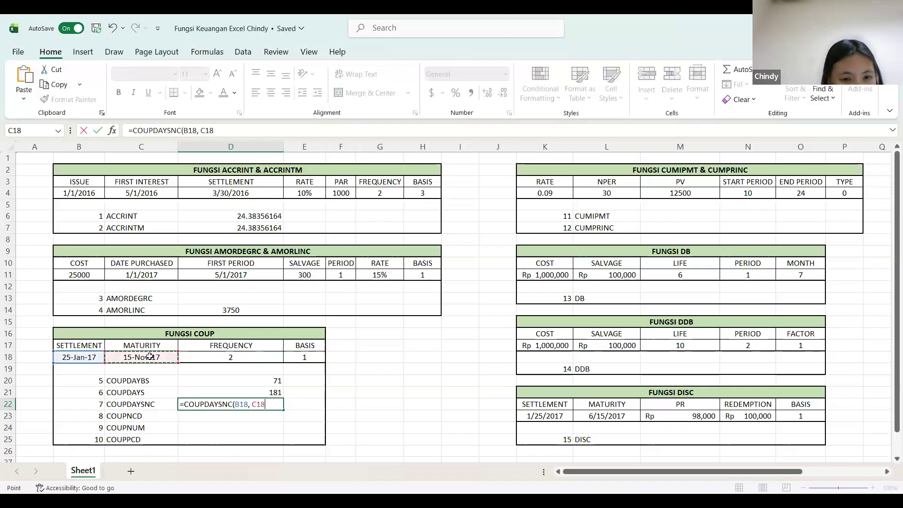
pyautogui.write(',')
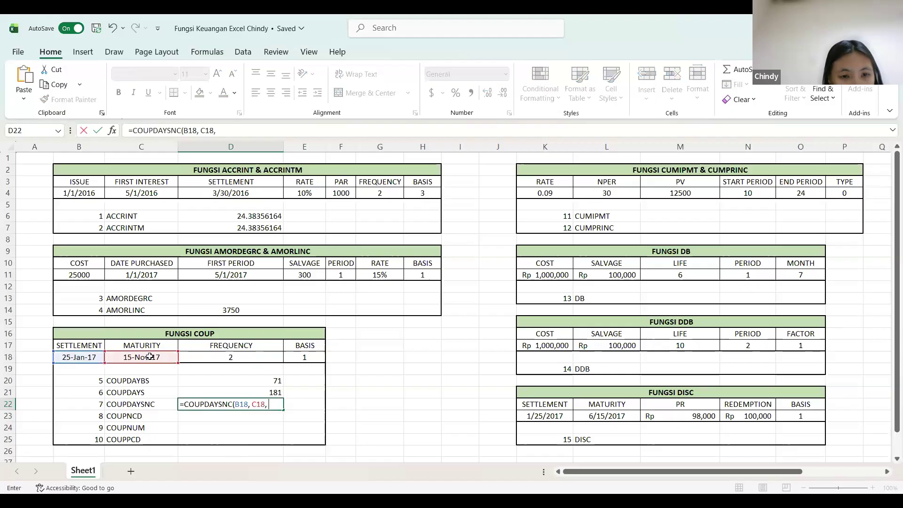
pyautogui.click(229, 358)
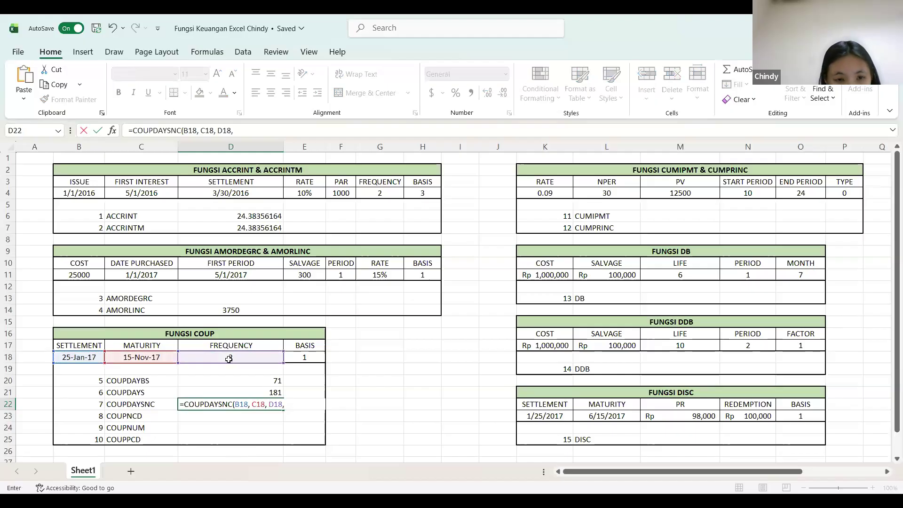
pyautogui.write(',')
pyautogui.click(308, 359)
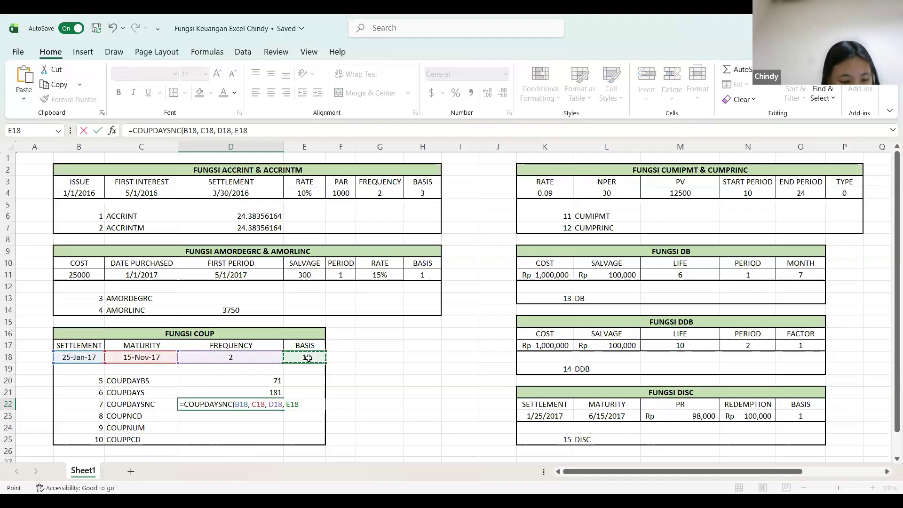
pyautogui.press('Return')
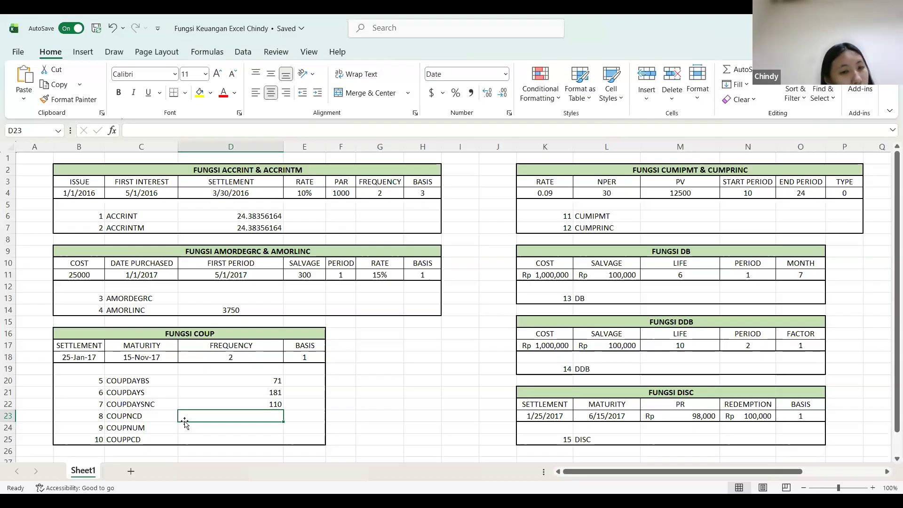
# Step: Enter =COUPNCD(B18, C18, D18, E18) in cell D23 to calculate the COUPNCD row
pyautogui.write('=co')
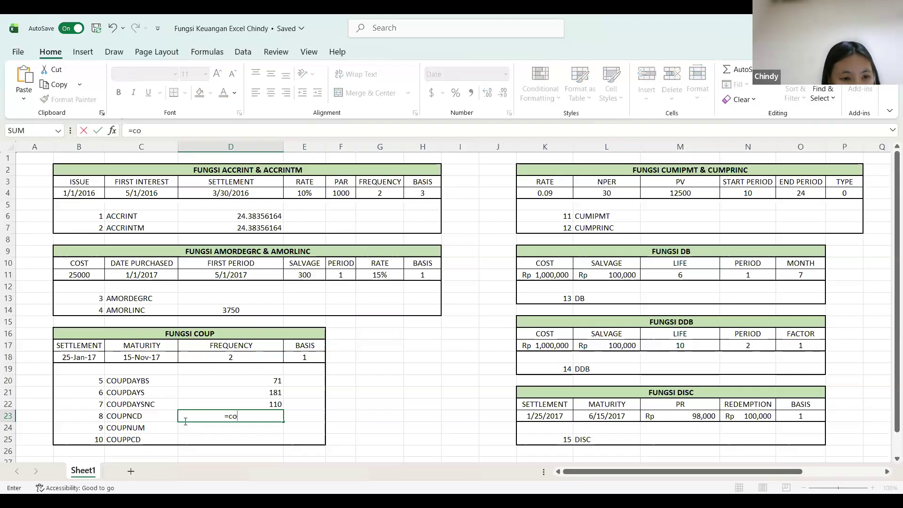
pyautogui.write('up')
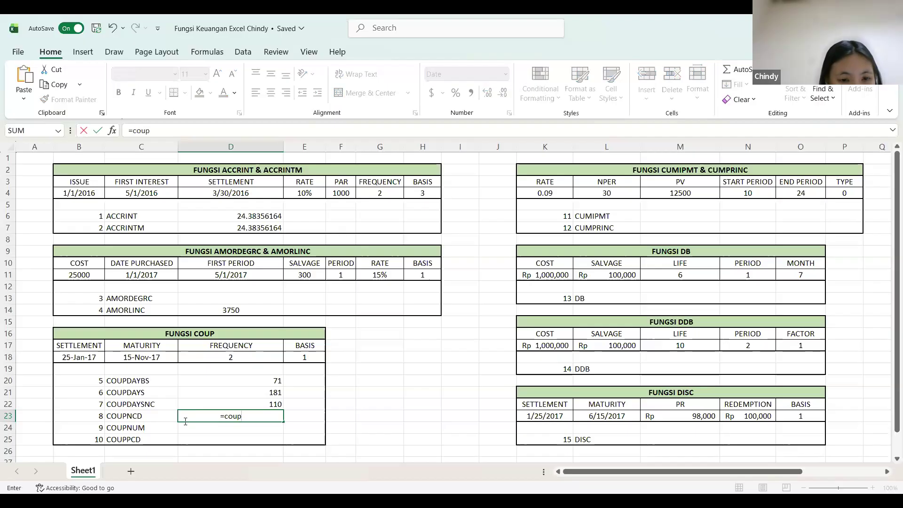
pyautogui.write('NCD(')
pyautogui.press('Tab')
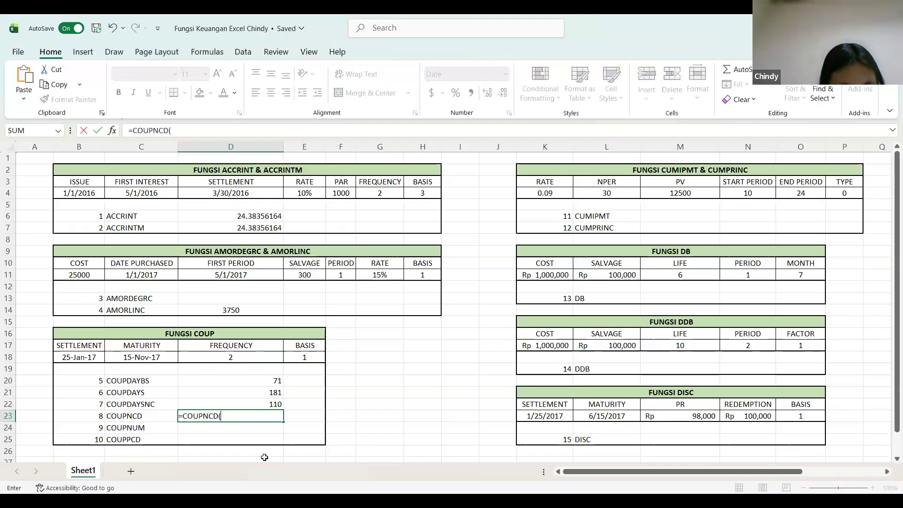
pyautogui.click(80, 360)
pyautogui.write(',')
pyautogui.click(133, 360)
pyautogui.write(',')
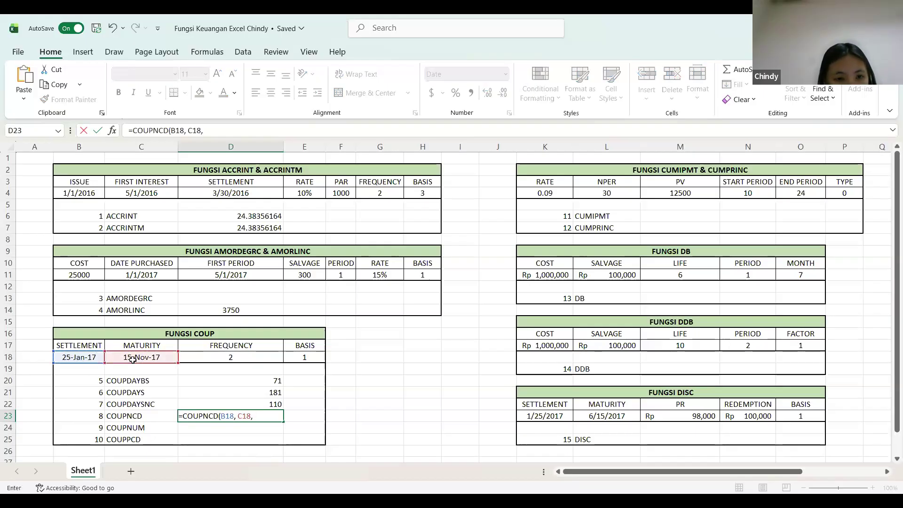
pyautogui.click(239, 357)
pyautogui.write(',')
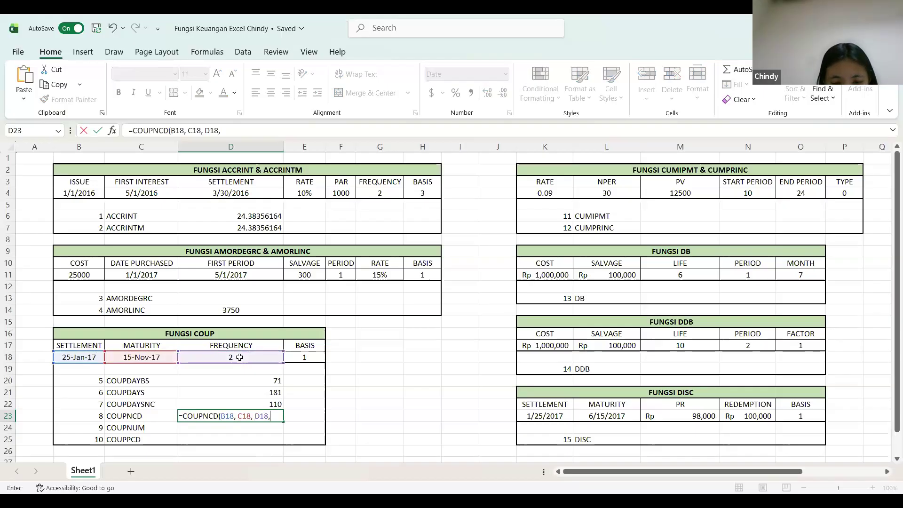
pyautogui.click(308, 358)
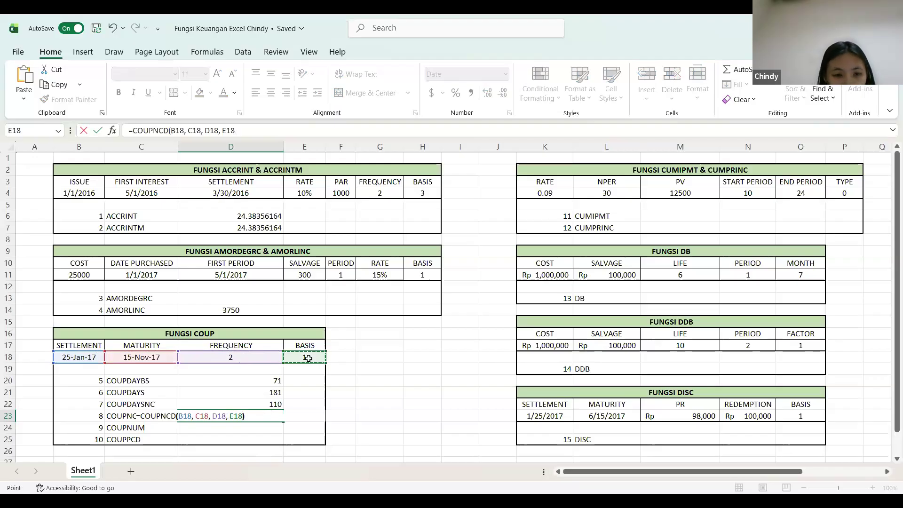
pyautogui.press('Return')
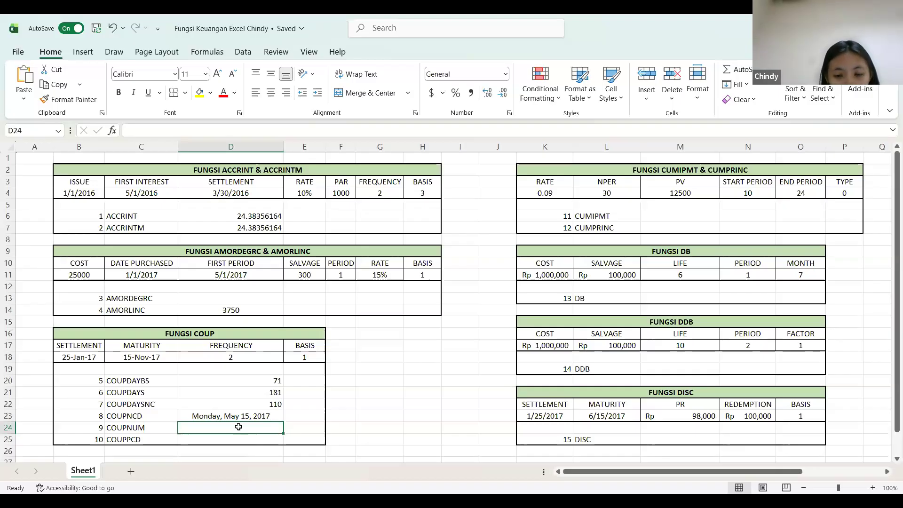
# Step: Enter =COUPNUM(B18, C18, D18, E18) in cell D24 to calculate the COUPNUM row
pyautogui.write('=c')
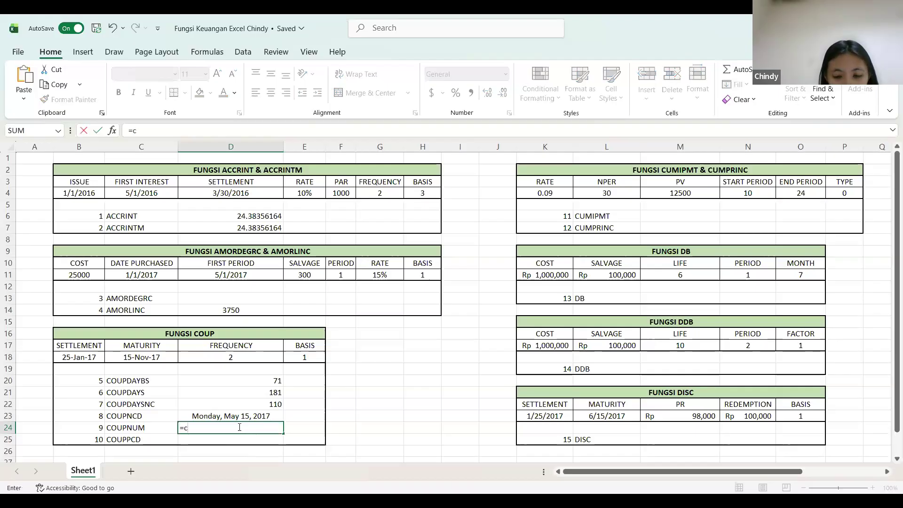
pyautogui.write('oup')
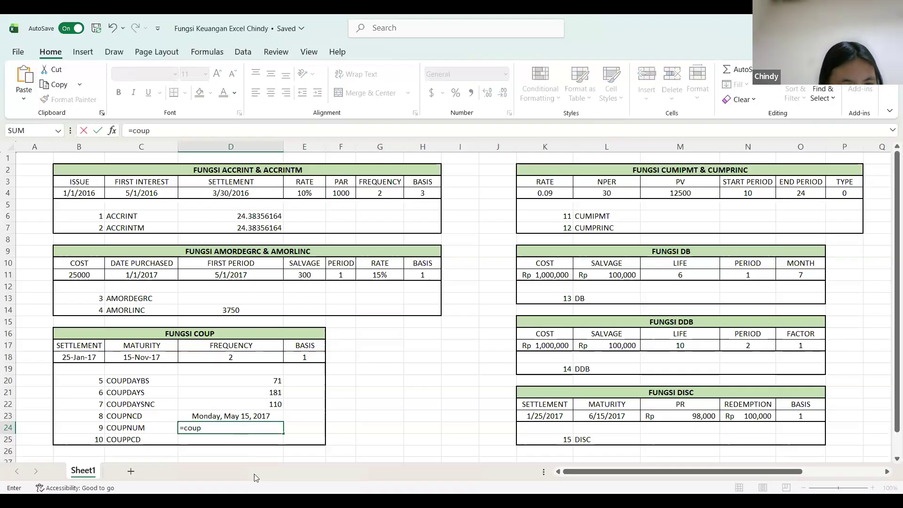
pyautogui.doubleClick(213, 481)
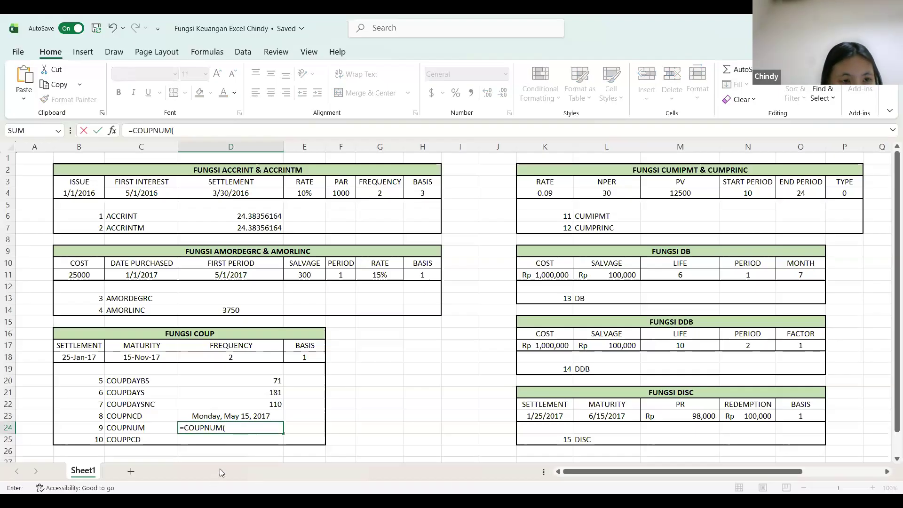
pyautogui.click(79, 357)
pyautogui.write(',')
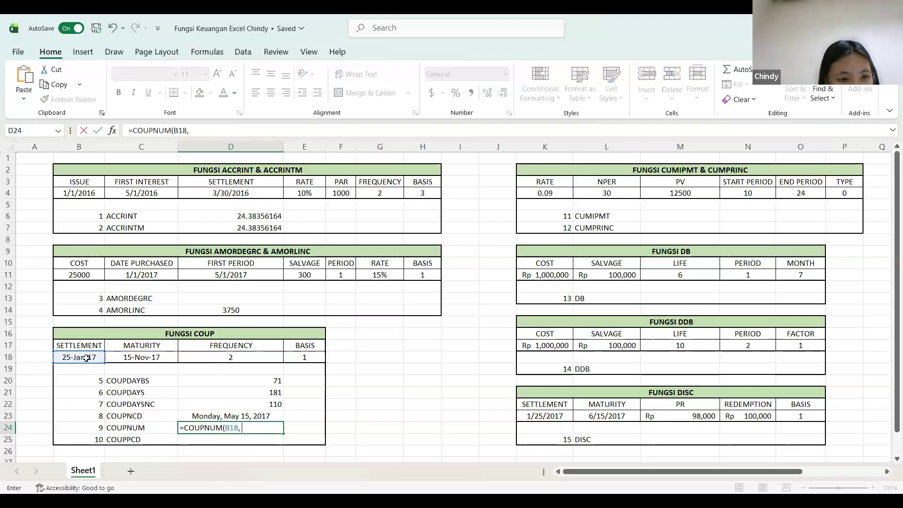
pyautogui.click(130, 359)
pyautogui.write(',')
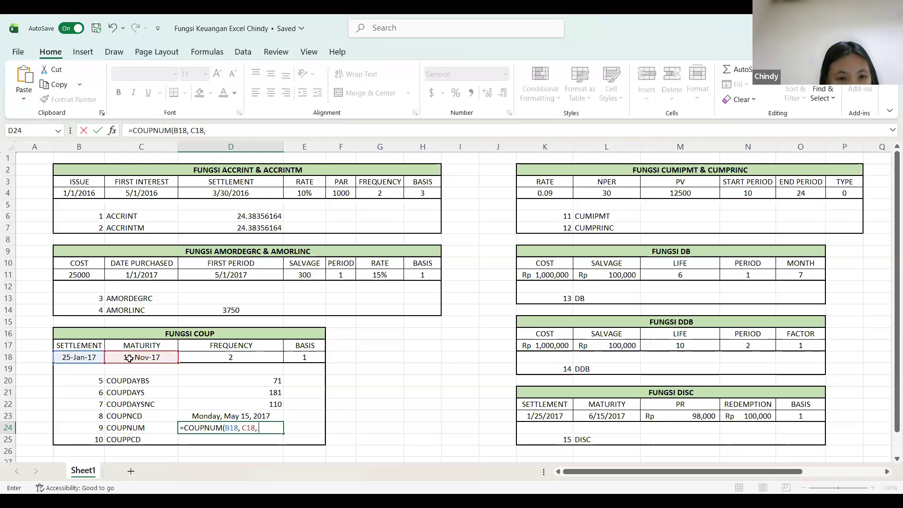
pyautogui.click(202, 358)
pyautogui.write(',')
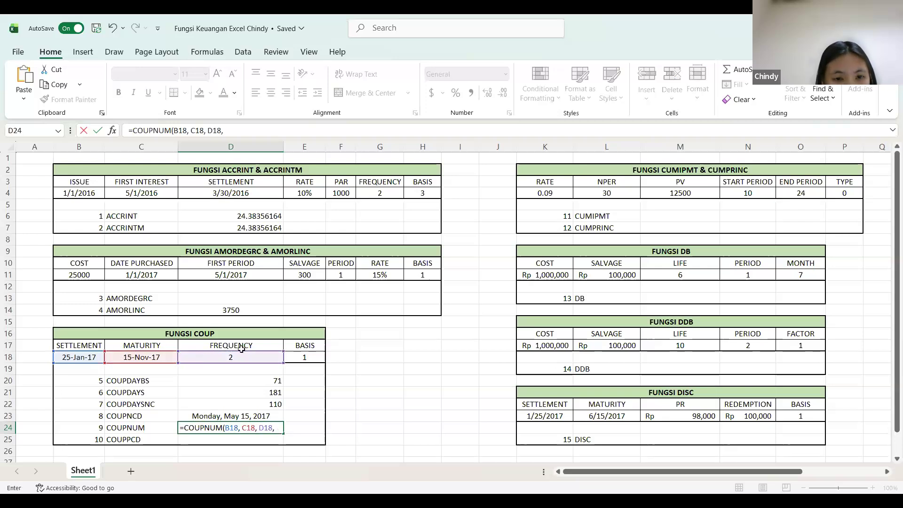
pyautogui.click(319, 359)
pyautogui.press('Return')
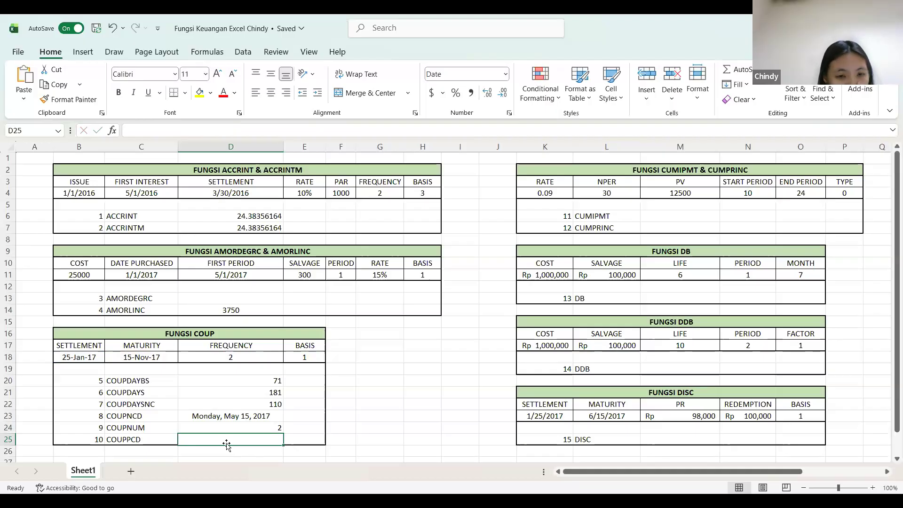
# Step: Enter =COUPPCD(B18, C18, D18, E18) in cell D25 to calculate the COUPPCD row
pyautogui.write('=')
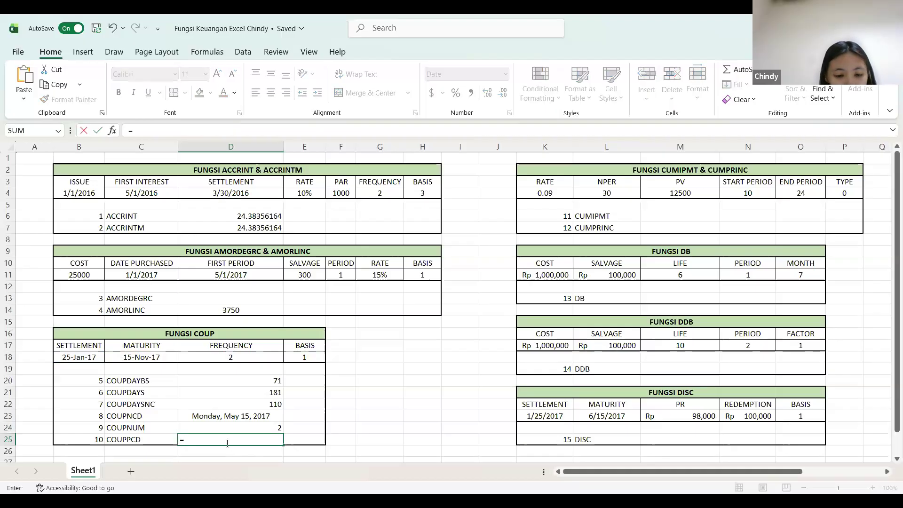
pyautogui.write('coup')
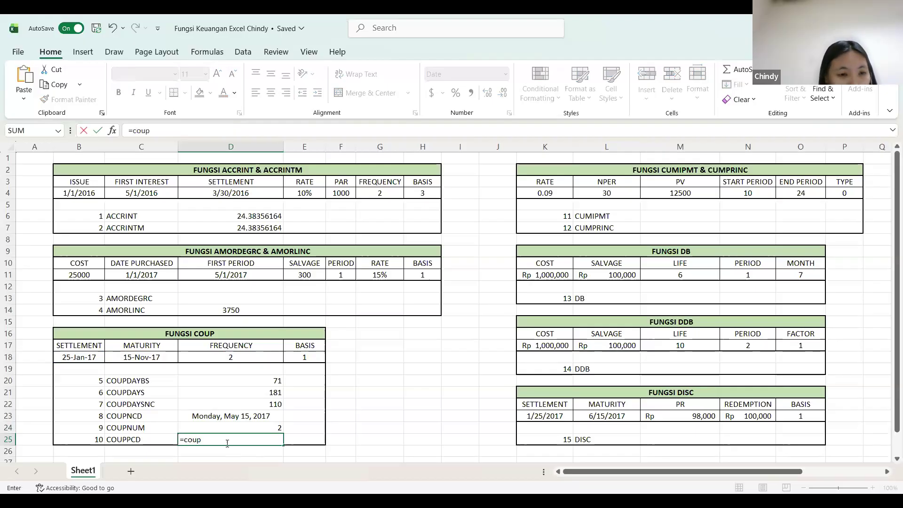
pyautogui.doubleClick(210, 428)
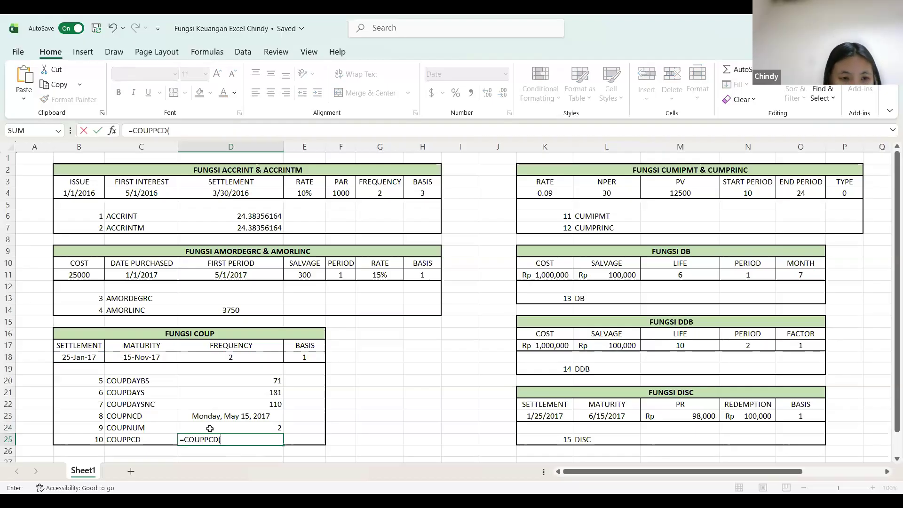
pyautogui.click(89, 358)
pyautogui.write(',')
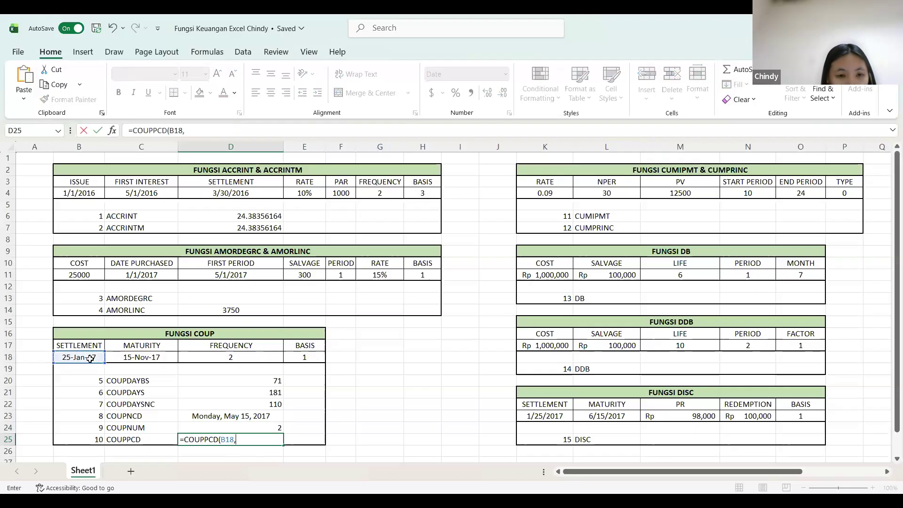
pyautogui.click(154, 356)
pyautogui.write(',')
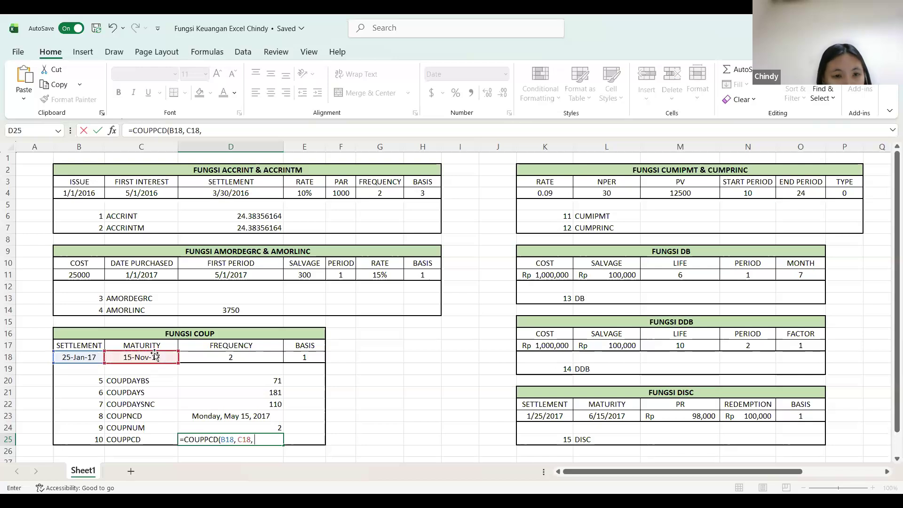
pyautogui.click(194, 356)
pyautogui.write(',')
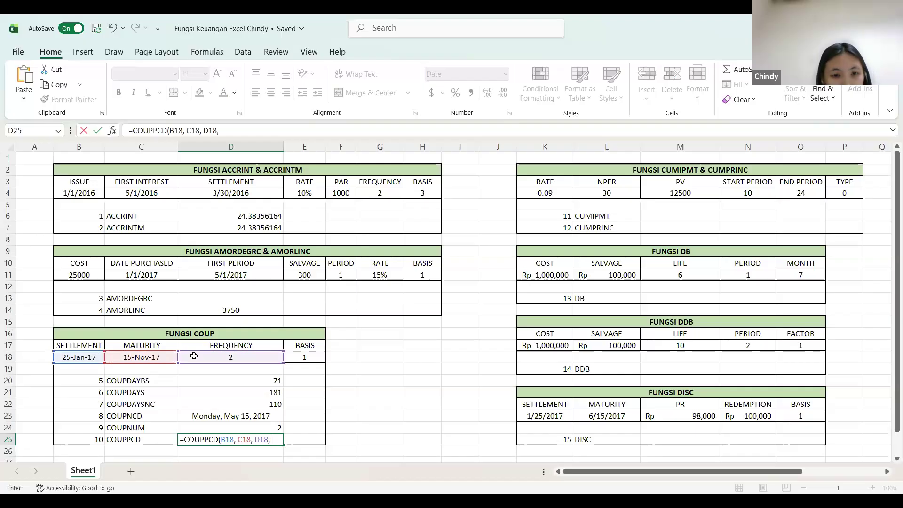
pyautogui.click(298, 360)
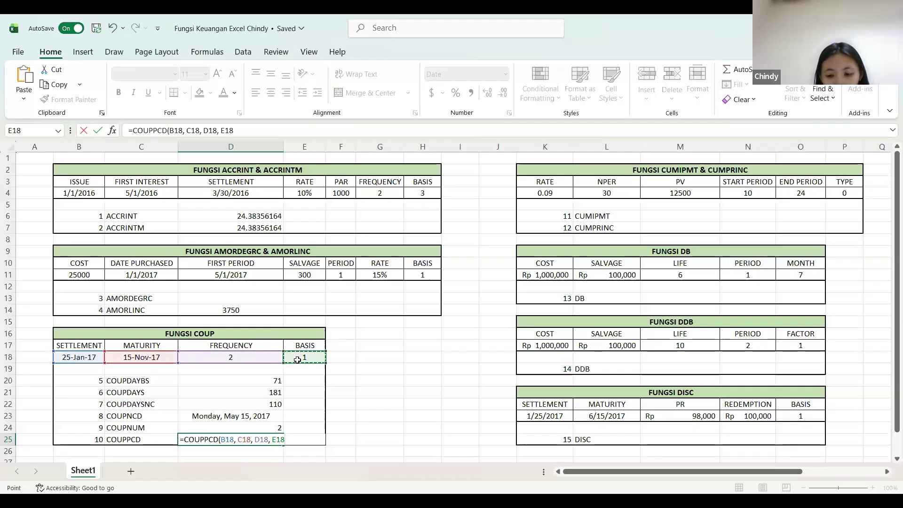
pyautogui.press('Return')
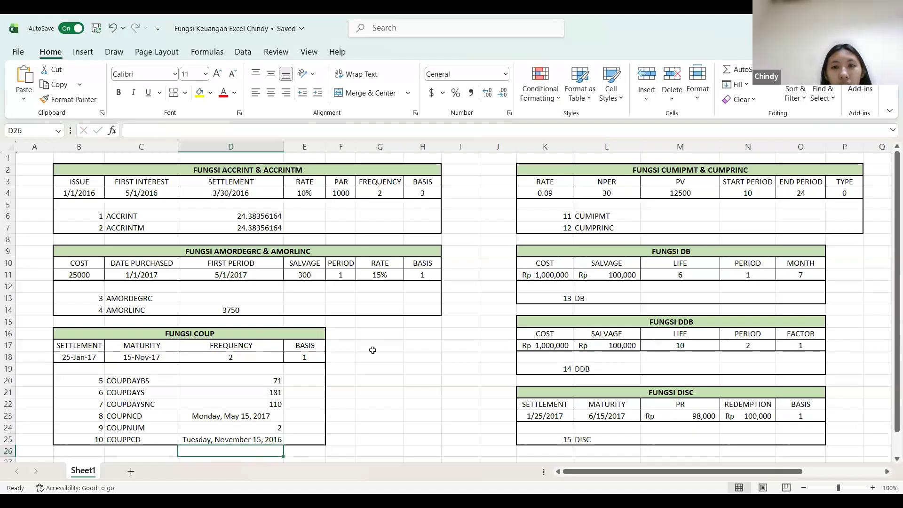
# Step: Start a CUMIPMT formula in cell M6 with K4/12 as the rate and L4*12 as the number of periods
pyautogui.hscroll(8, 373, 350)
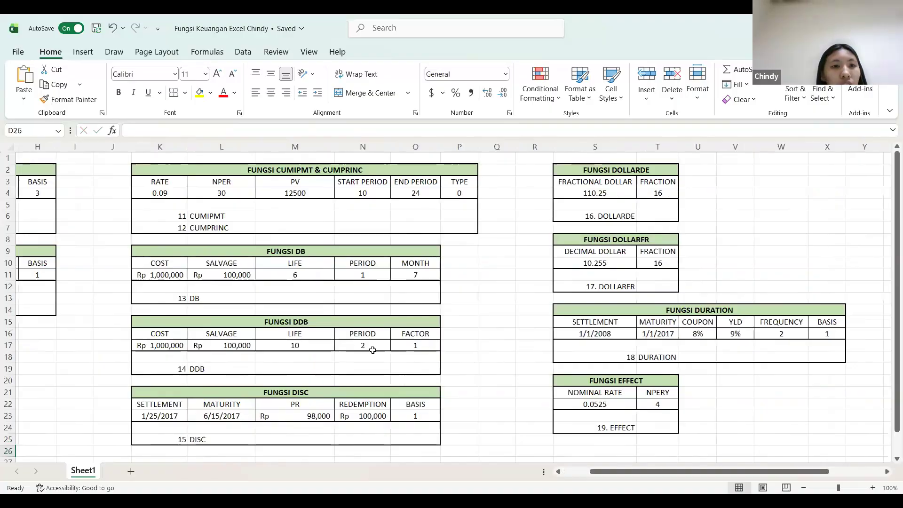
pyautogui.hscroll(-1, 373, 350)
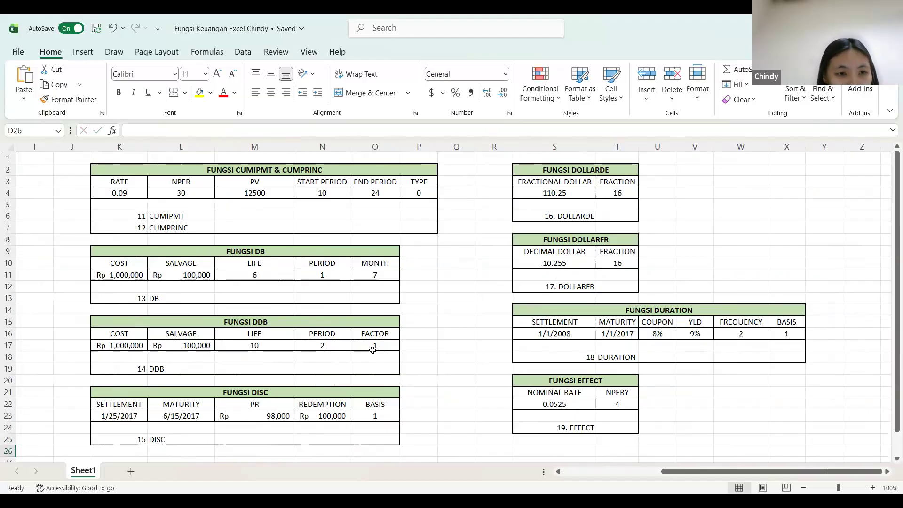
pyautogui.click(248, 220)
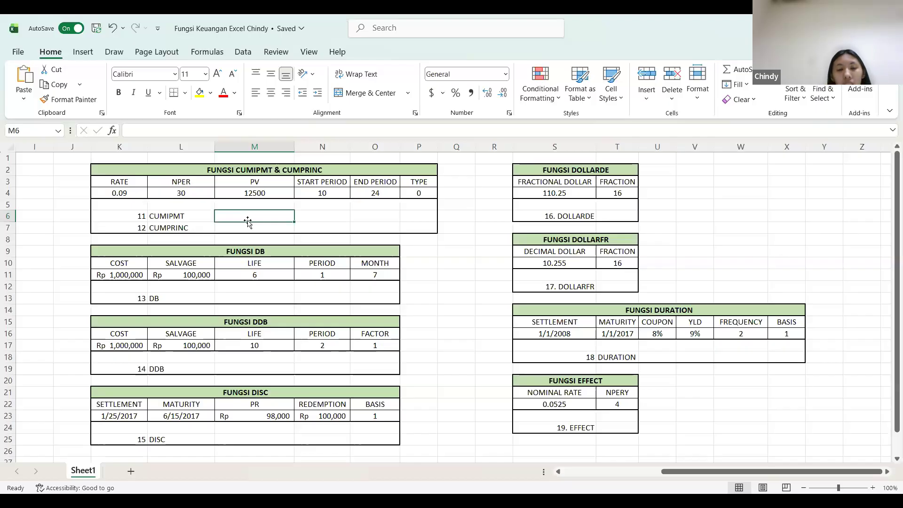
pyautogui.write('=')
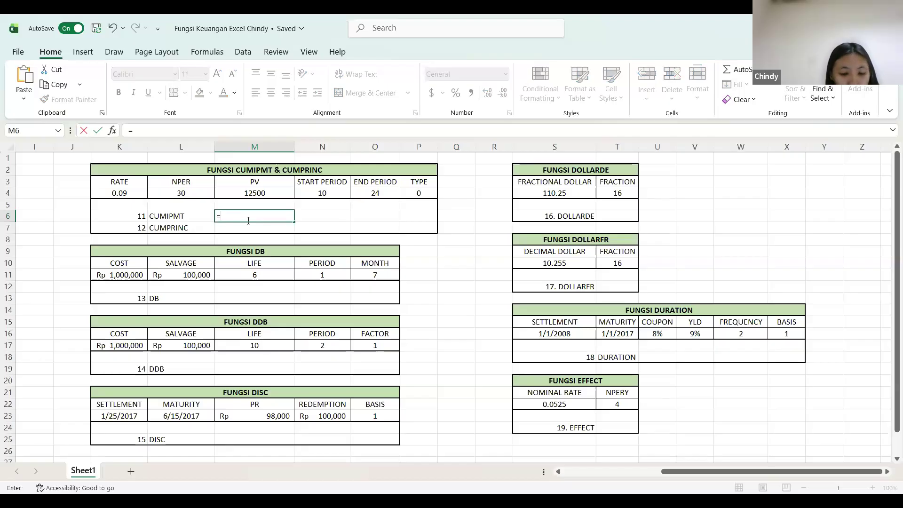
pyautogui.write('cumi')
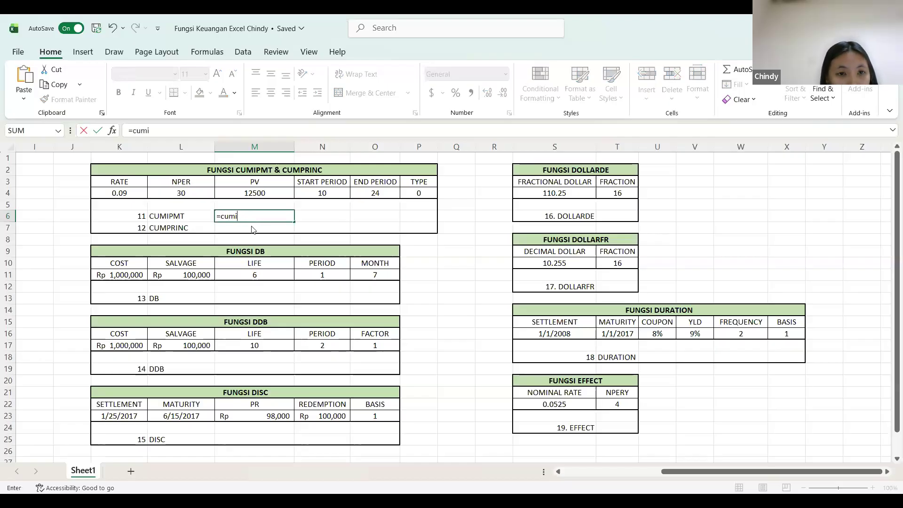
pyautogui.press('Tab')
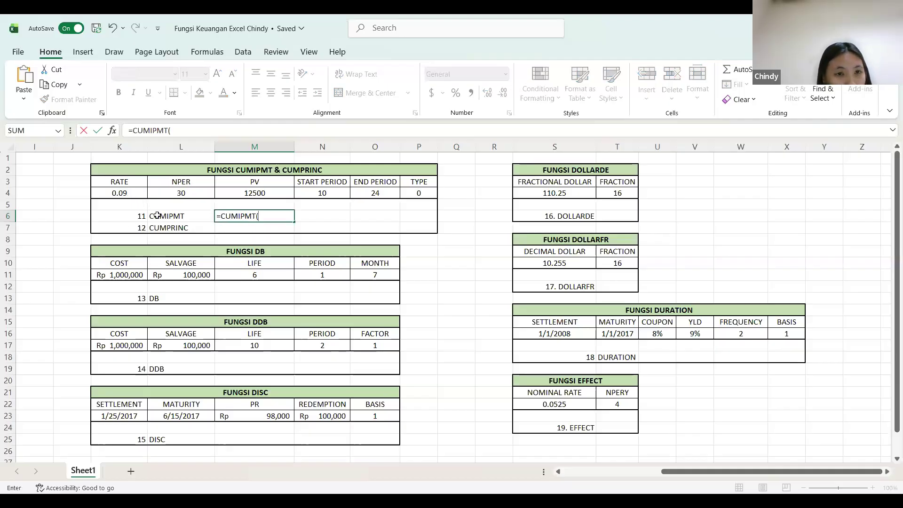
pyautogui.write('/12,')
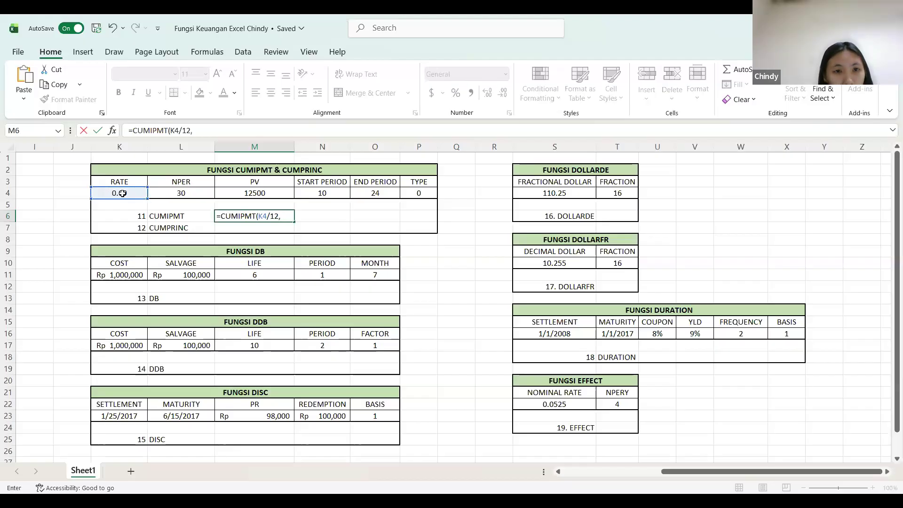
pyautogui.click(176, 191)
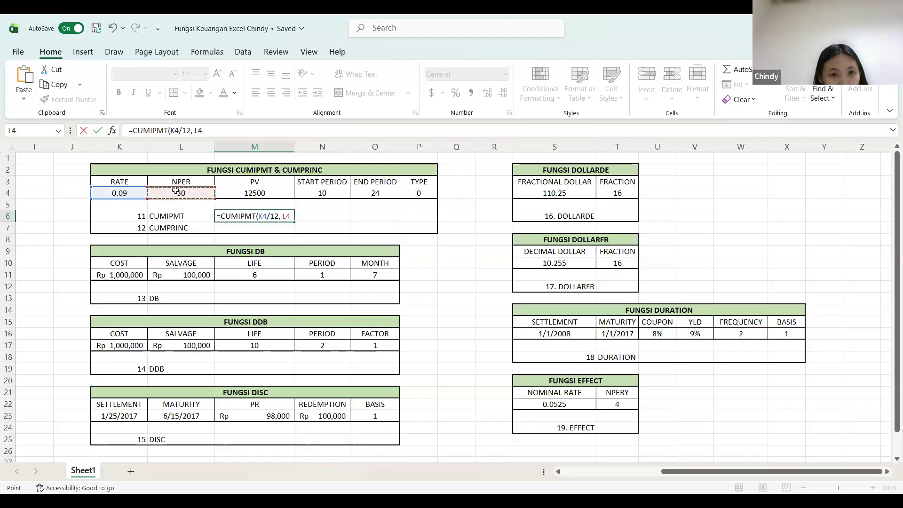
pyautogui.write('*12')
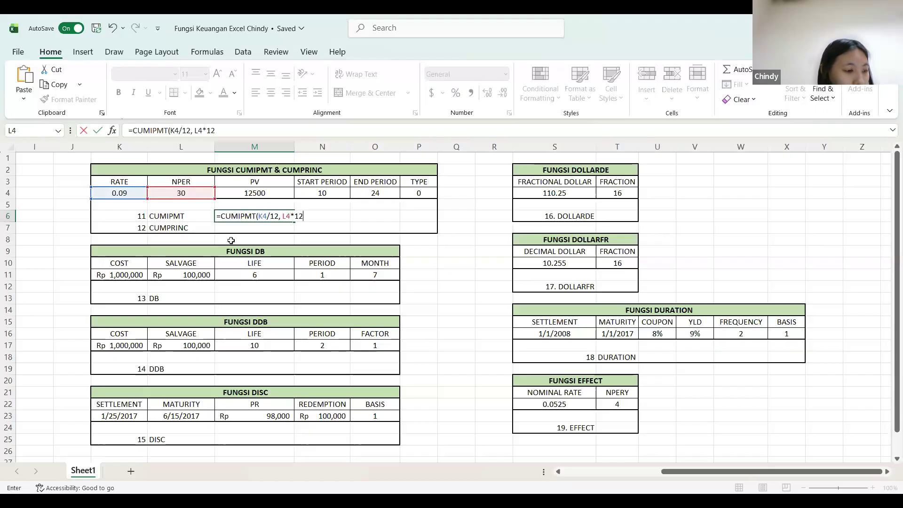
# Step: Complete the CUMIPMT formula in M6 with M4, N4, O4 and P4 as present value, start period, end period and type
pyautogui.write(',')
pyautogui.click(286, 185)
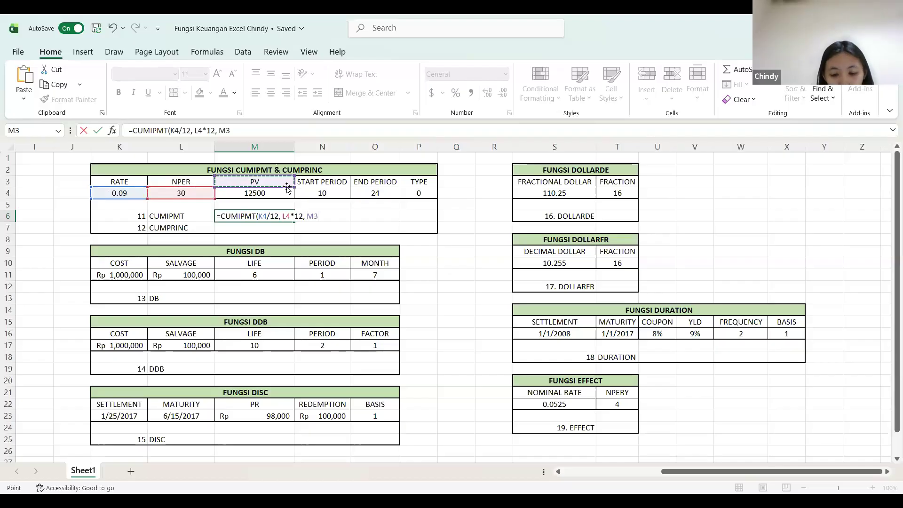
pyautogui.click(286, 197)
pyautogui.write(',')
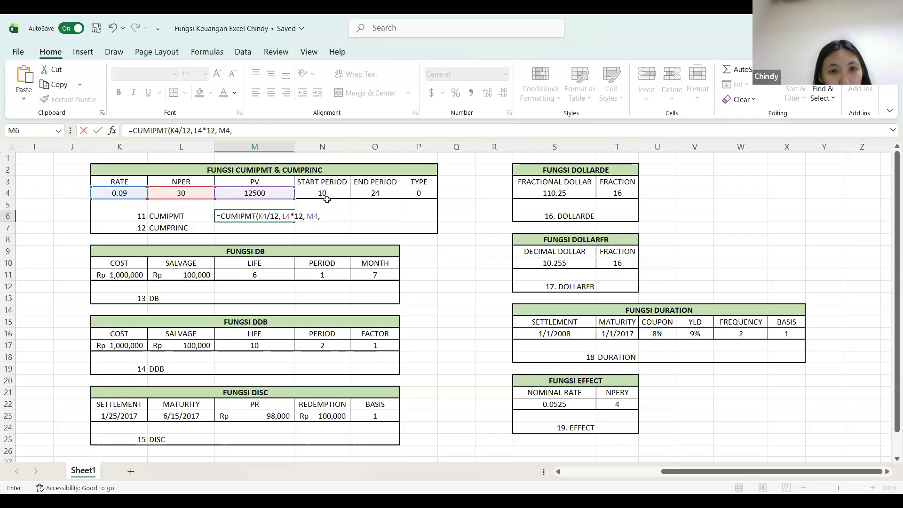
pyautogui.click(323, 184)
pyautogui.click(322, 196)
pyautogui.write(',')
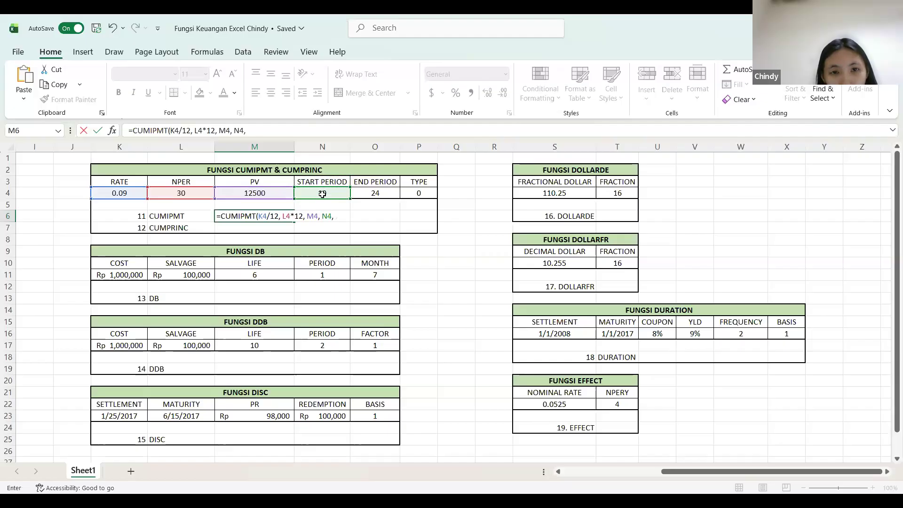
pyautogui.click(382, 192)
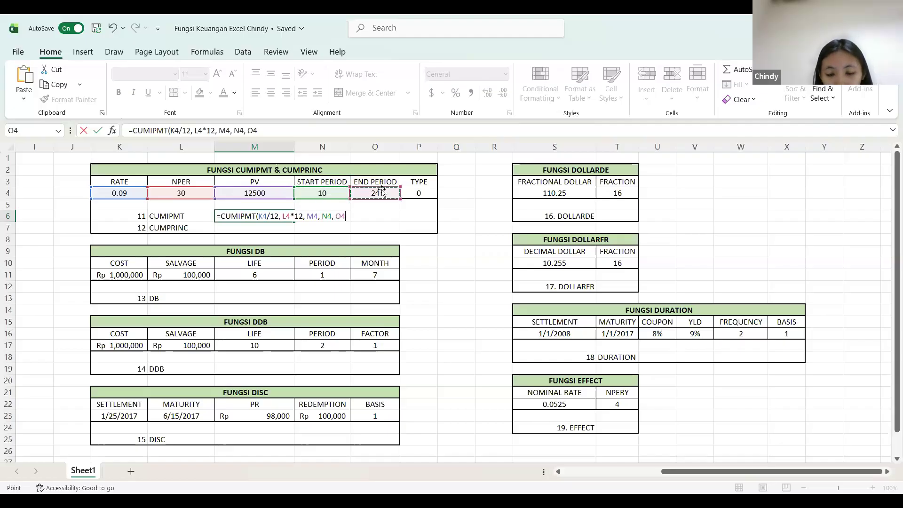
pyautogui.write(',')
pyautogui.click(422, 196)
pyautogui.write(')')
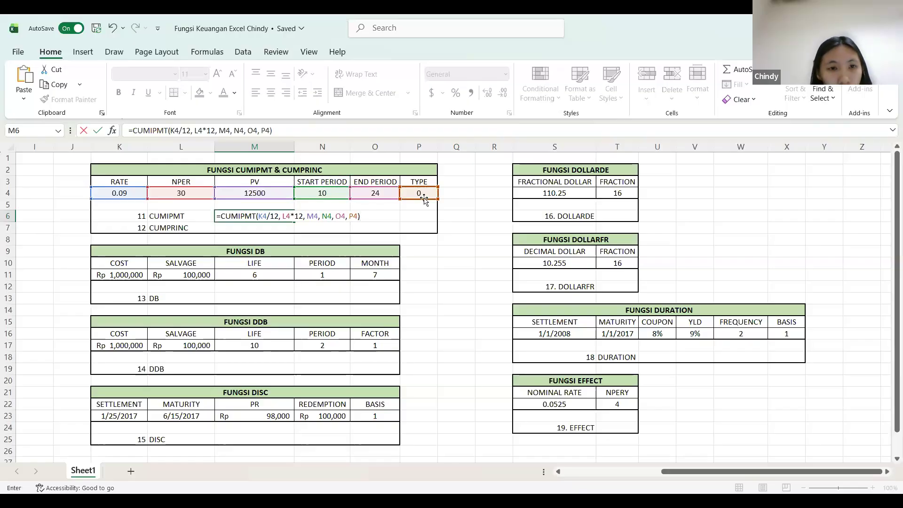
pyautogui.press('Return')
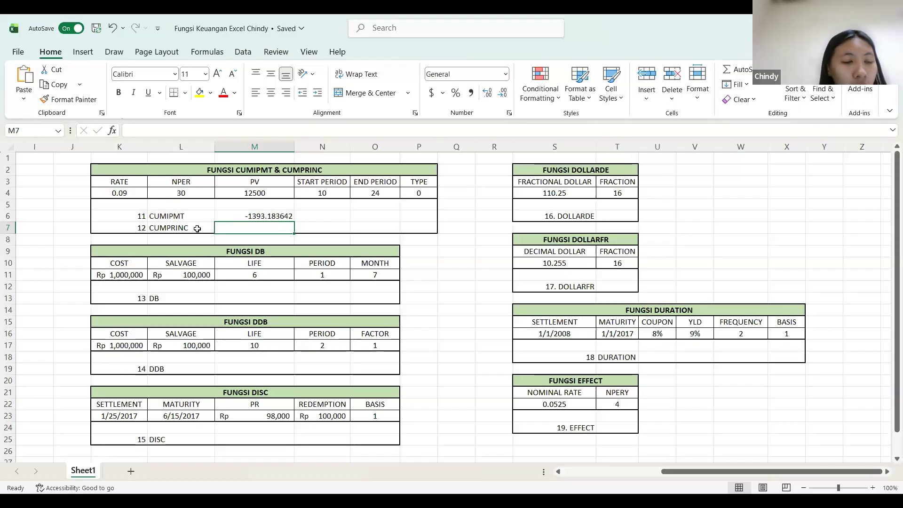
# Step: Start a CUMPRINC formula in cell M7 with K4/12 as the rate and L4*12 as the number of periods
pyautogui.write('=')
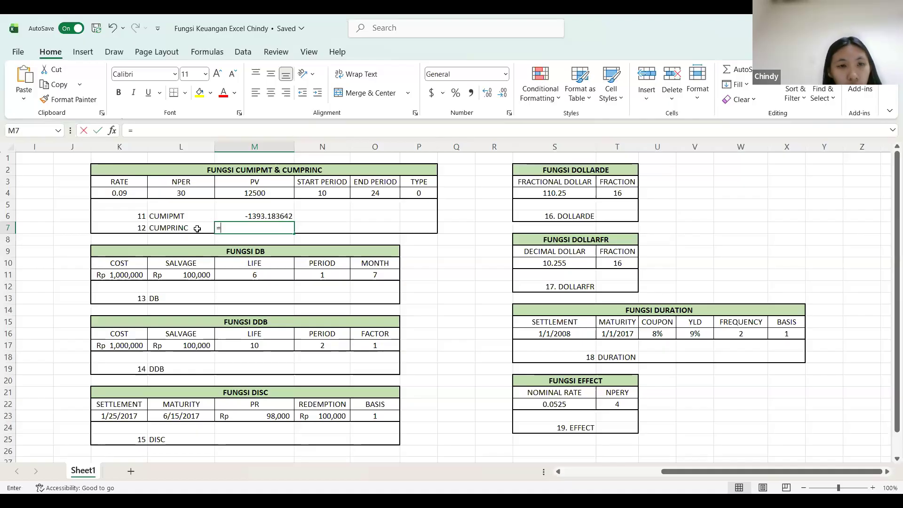
pyautogui.write('cum')
pyautogui.doubleClick(262, 252)
pyautogui.click(133, 191)
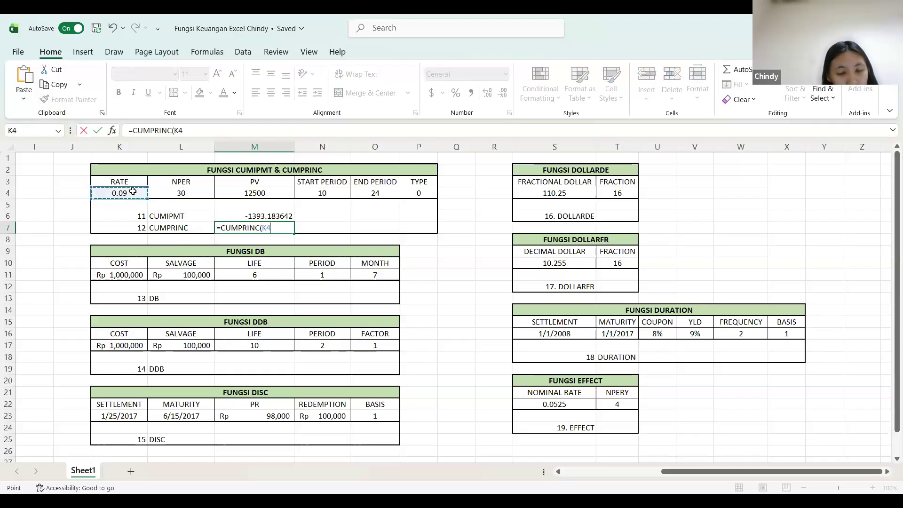
pyautogui.write('/12,')
pyautogui.click(176, 191)
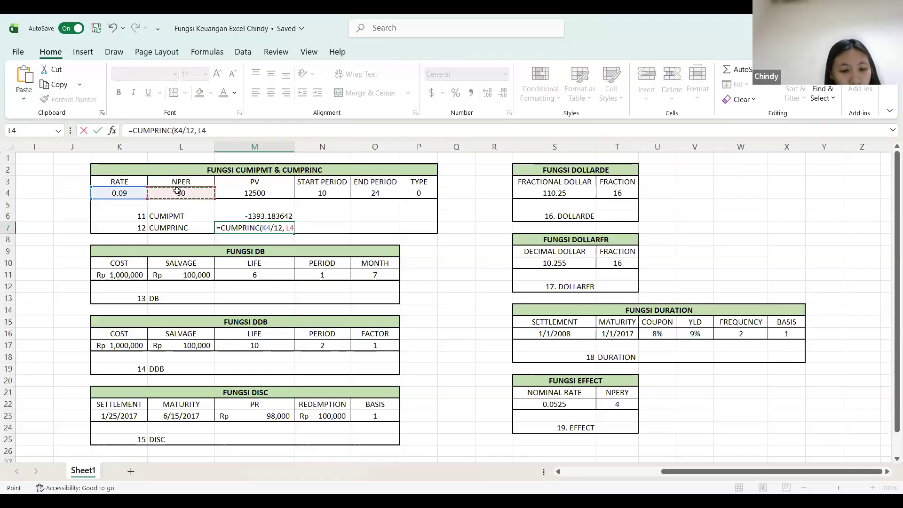
pyautogui.write('*')
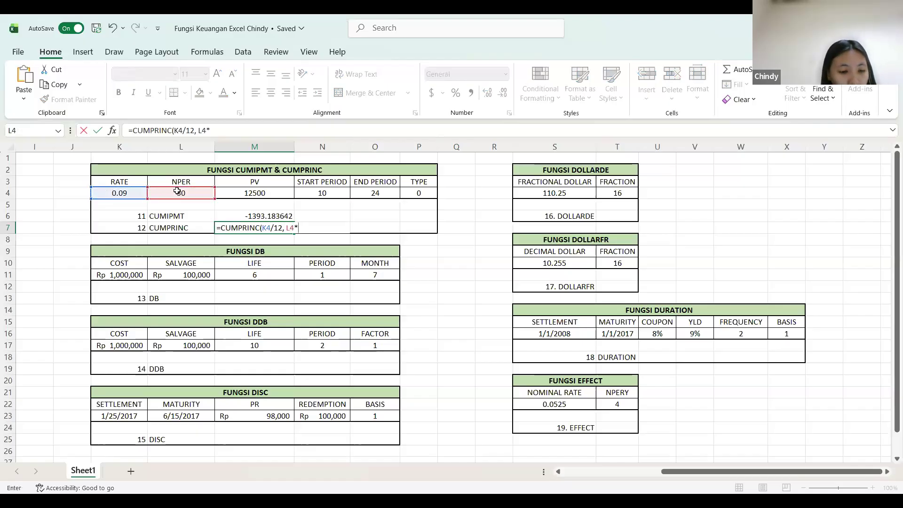
pyautogui.write('12')
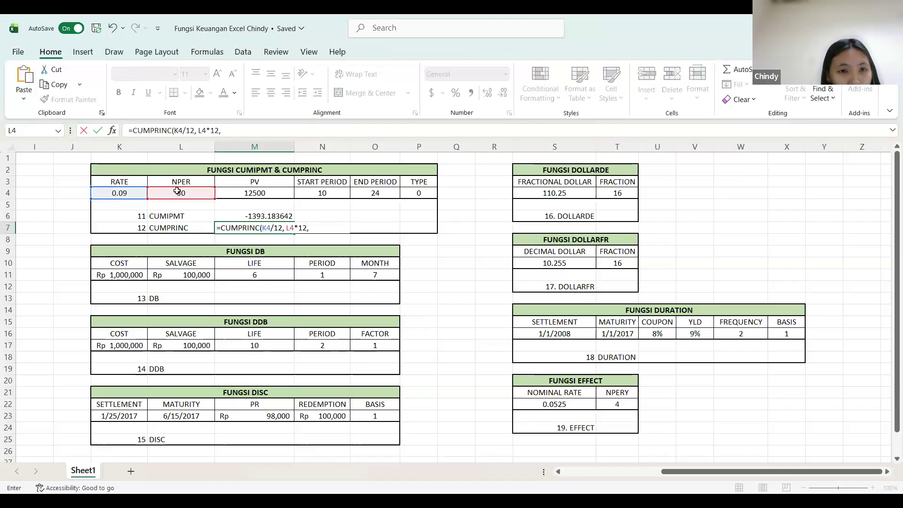
pyautogui.write(',')
# Step: Complete the CUMPRINC formula in M7 with M4, N4 and O4 as present value, start period and end period, and 0 as type
pyautogui.click(268, 189)
pyautogui.write(',')
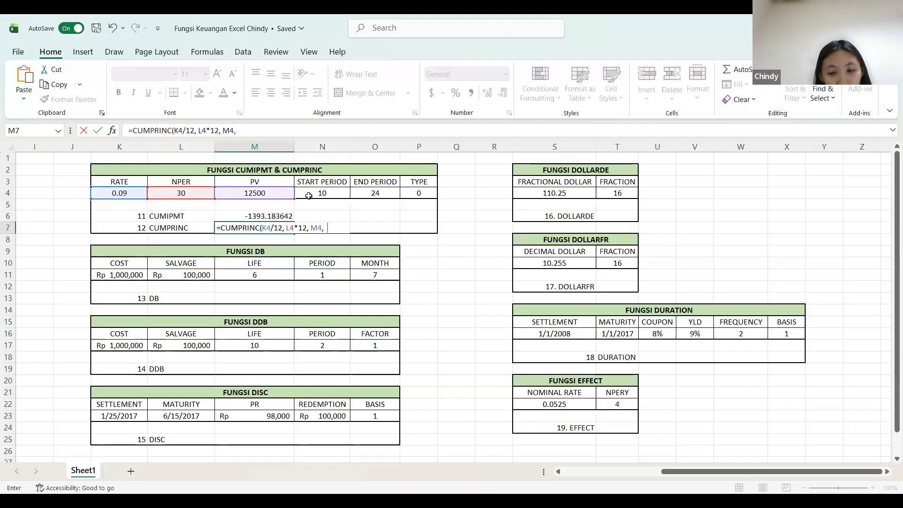
pyautogui.click(308, 196)
pyautogui.write(',')
pyautogui.click(388, 194)
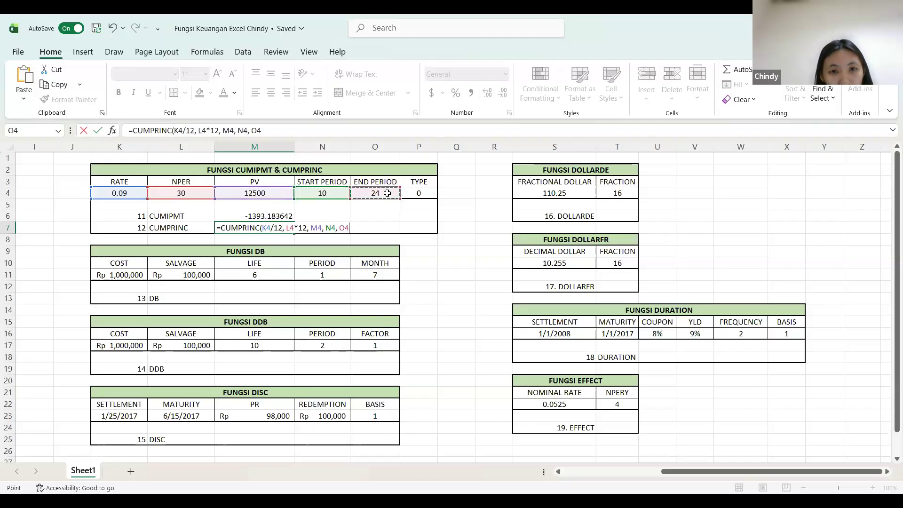
pyautogui.write(', 0')
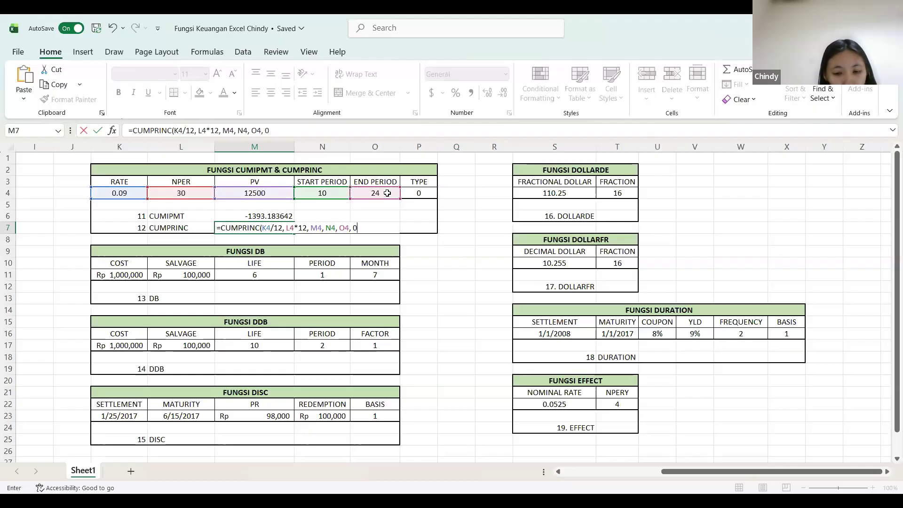
pyautogui.write(')')
pyautogui.press('Return')
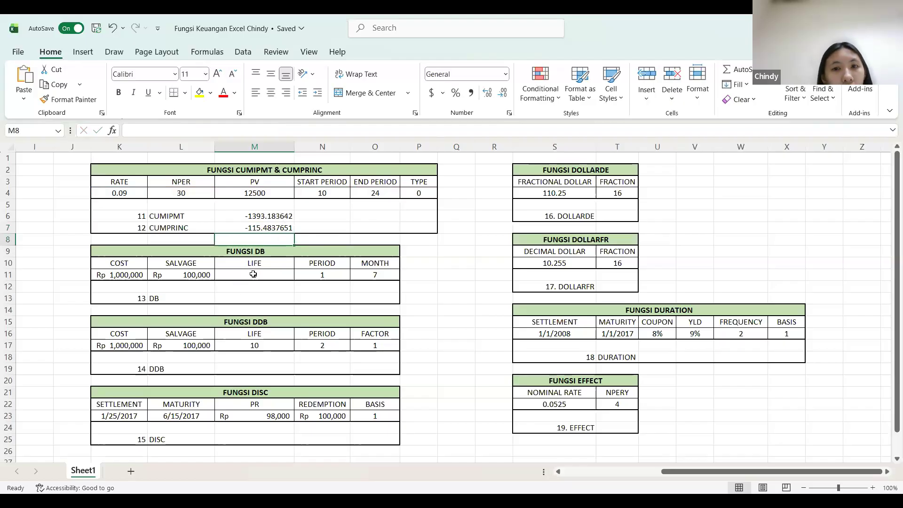
# Step: Start a DB formula in cell M13 with K11 as the cost and L11 as the salvage value
pyautogui.scroll(-2, 255, 274)
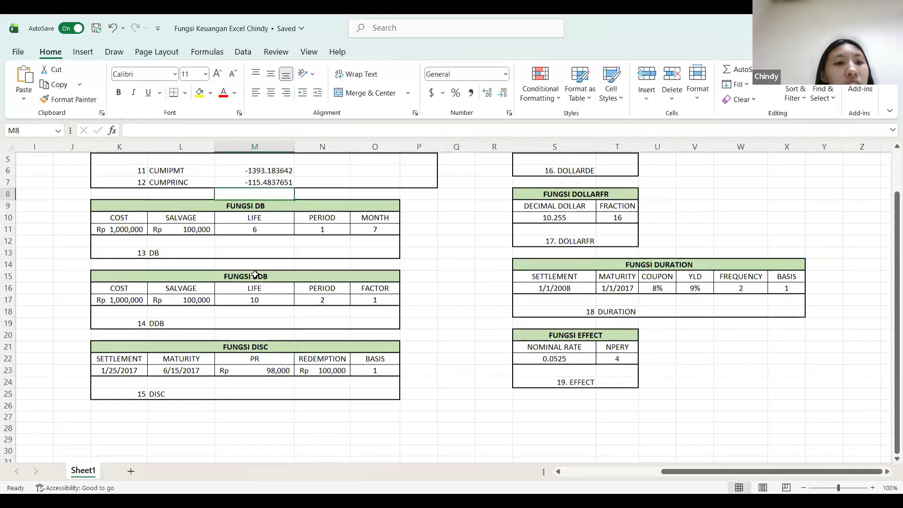
pyautogui.scroll(1, 255, 275)
pyautogui.scroll(1, 255, 274)
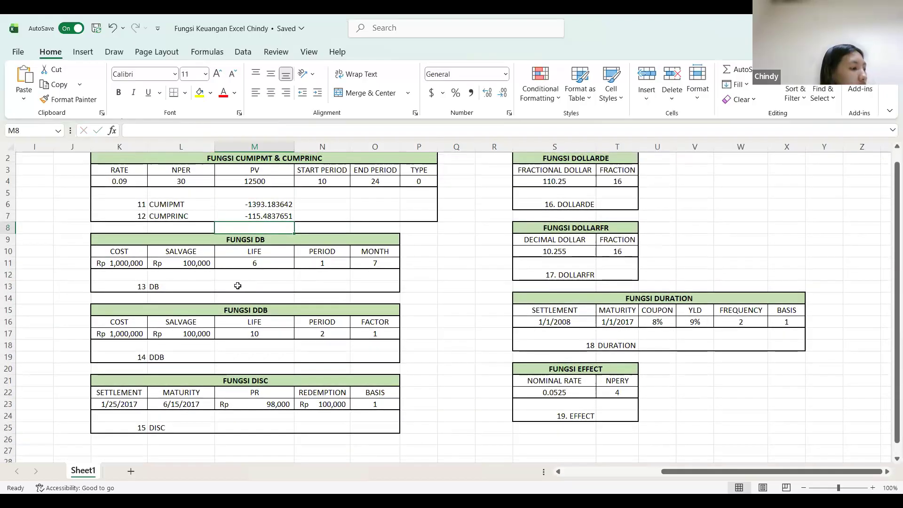
pyautogui.click(243, 287)
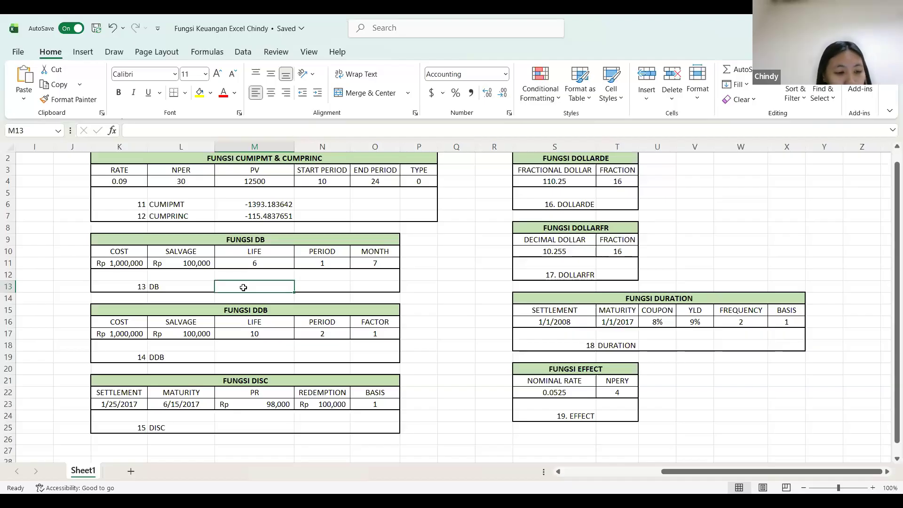
pyautogui.write('=')
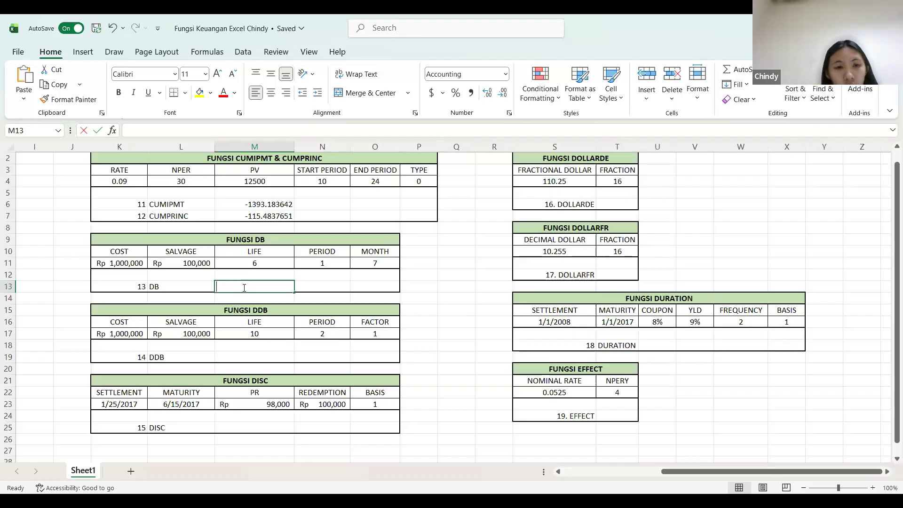
pyautogui.write('db')
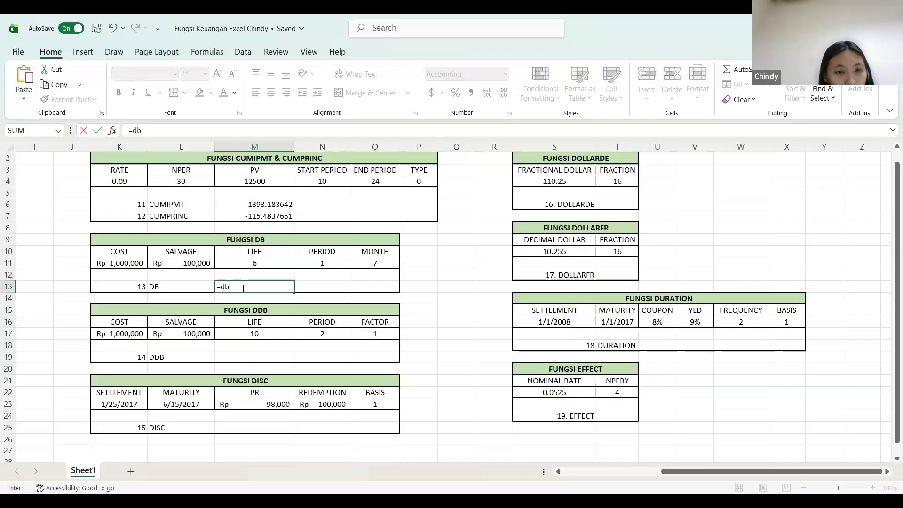
pyautogui.write('(')
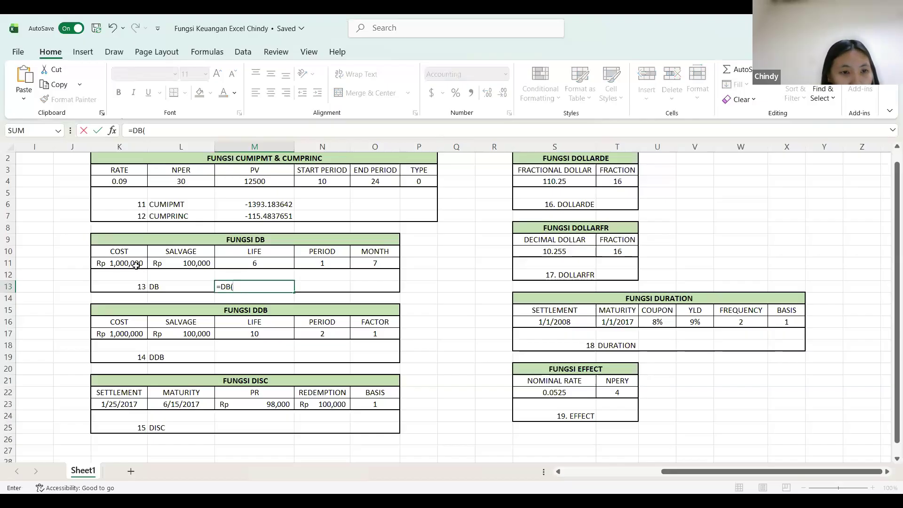
pyautogui.click(131, 267)
pyautogui.write(',')
pyautogui.click(179, 264)
pyautogui.write(',')
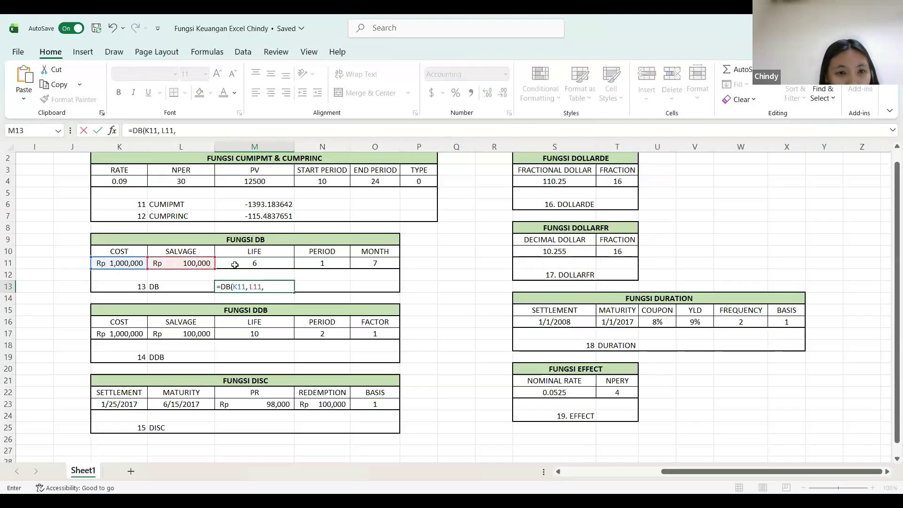
# Step: Complete the DB formula in M13 with M11, N11 and O11 as life, period and month
pyautogui.click(237, 262)
pyautogui.write(',')
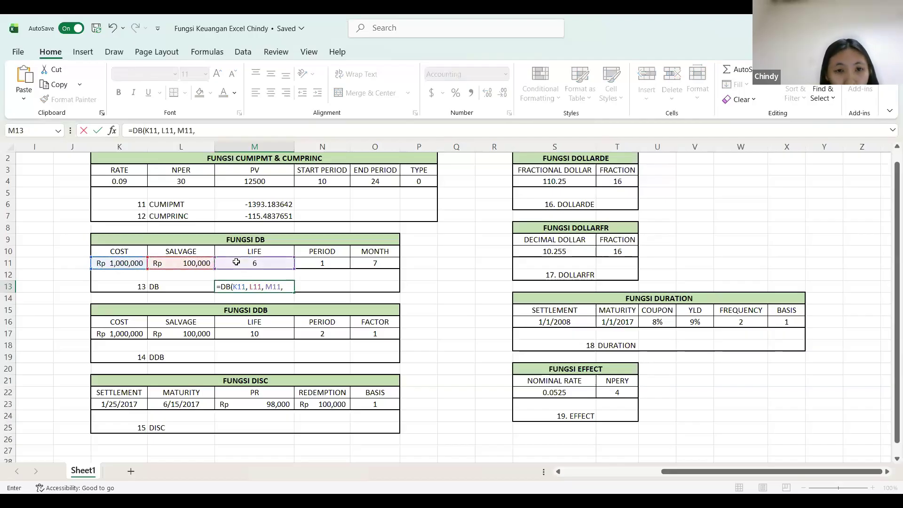
pyautogui.click(308, 267)
pyautogui.write(',')
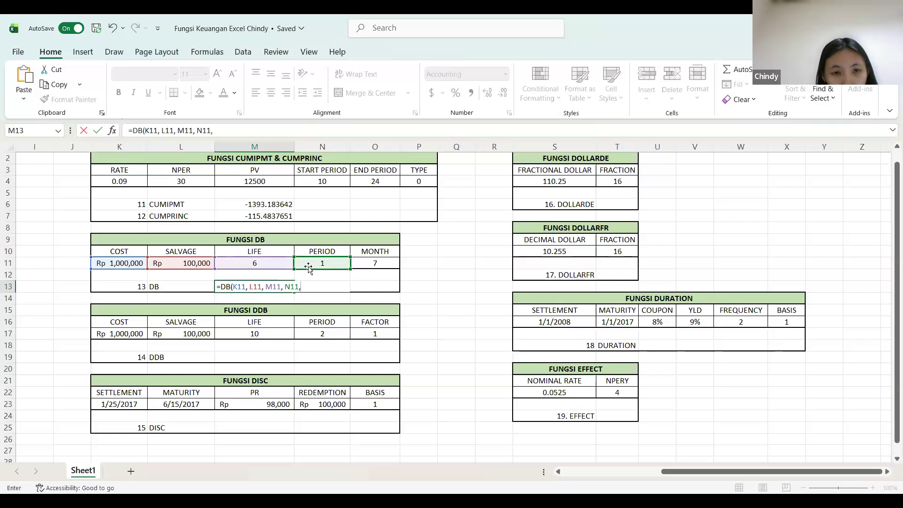
pyautogui.click(371, 265)
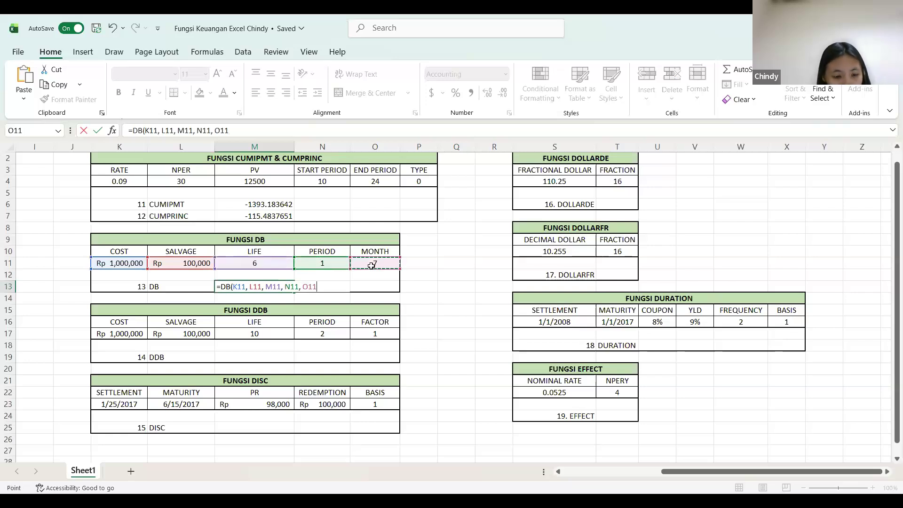
pyautogui.write(')')
pyautogui.press('Return')
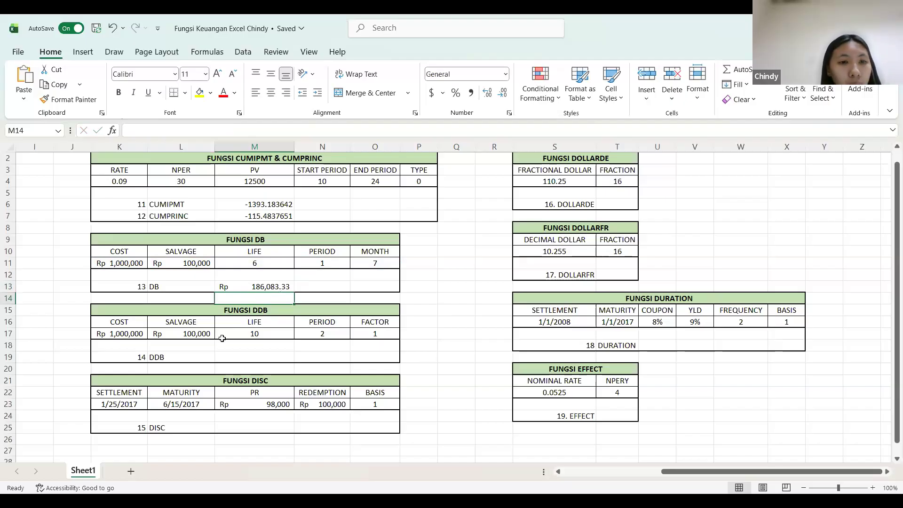
# Step: Start a DDB formula in cell M19 with K17 as the cost and L17 as the salvage value
pyautogui.click(241, 361)
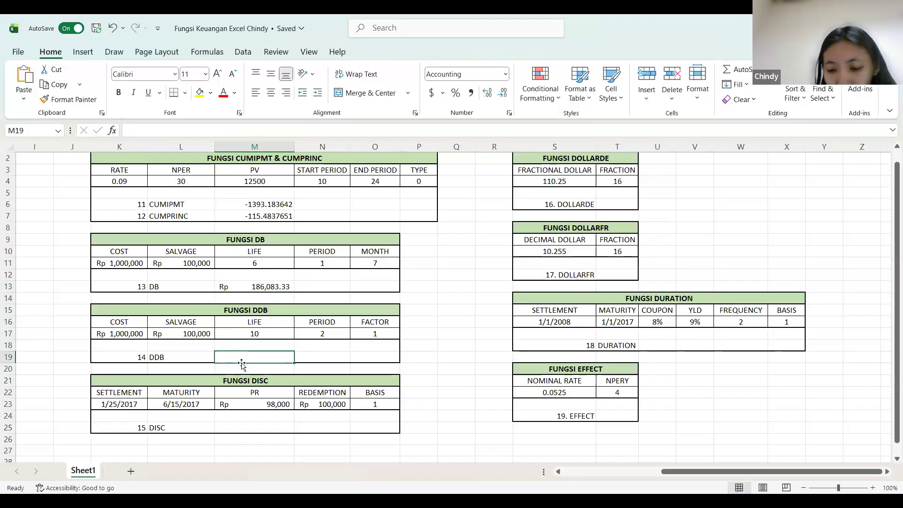
pyautogui.write('=d')
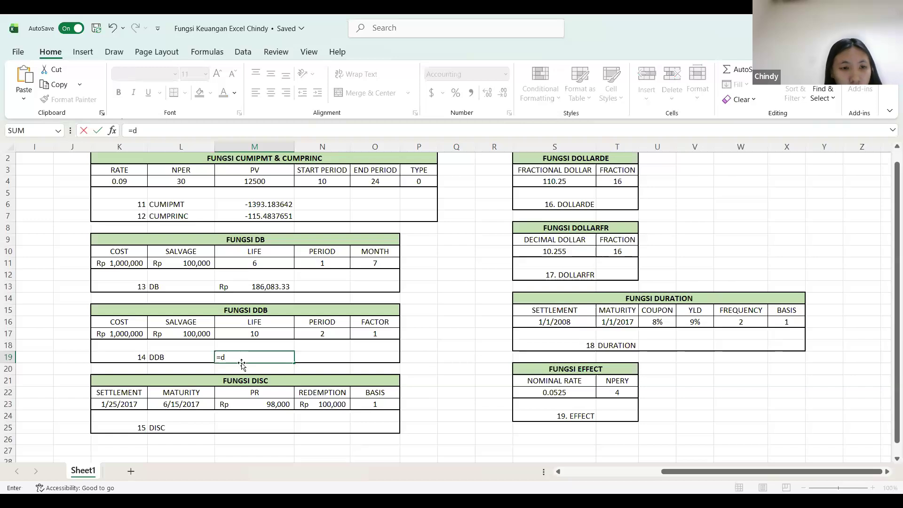
pyautogui.write('db')
pyautogui.press('Tab')
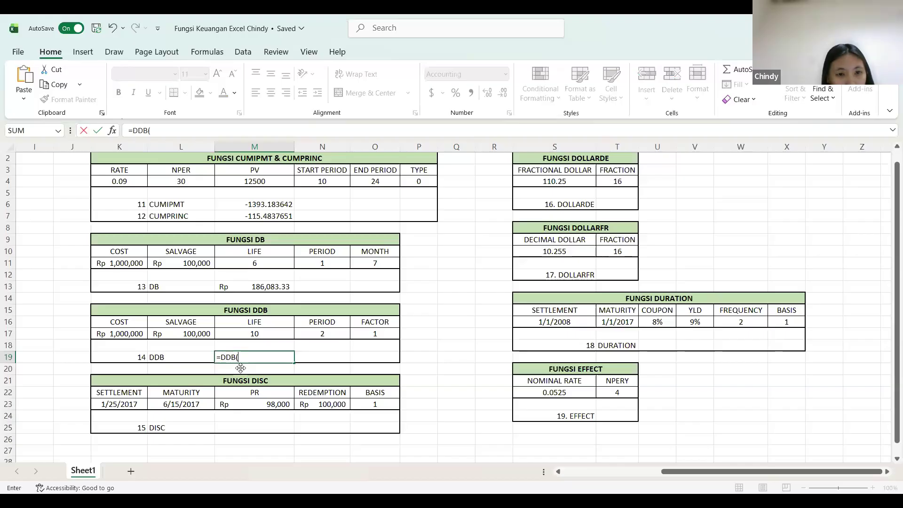
pyautogui.click(132, 333)
pyautogui.write(',')
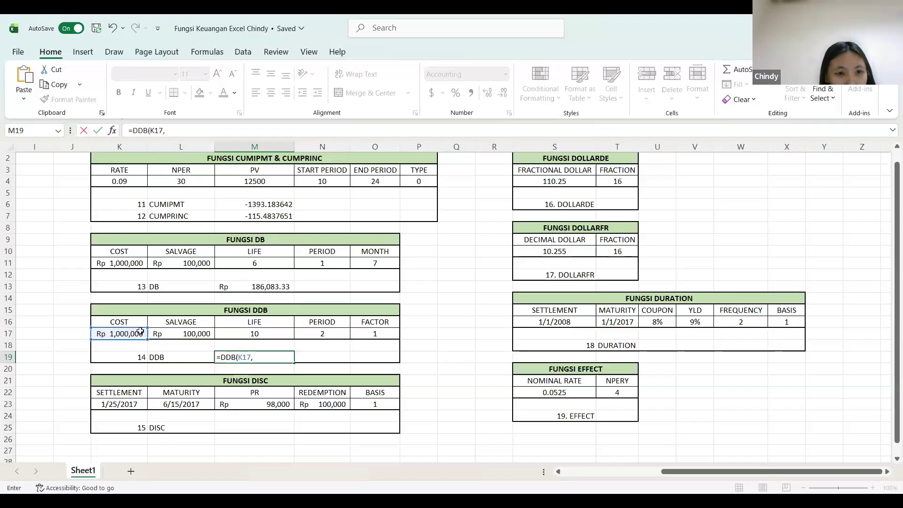
pyautogui.click(168, 333)
pyautogui.write(',')
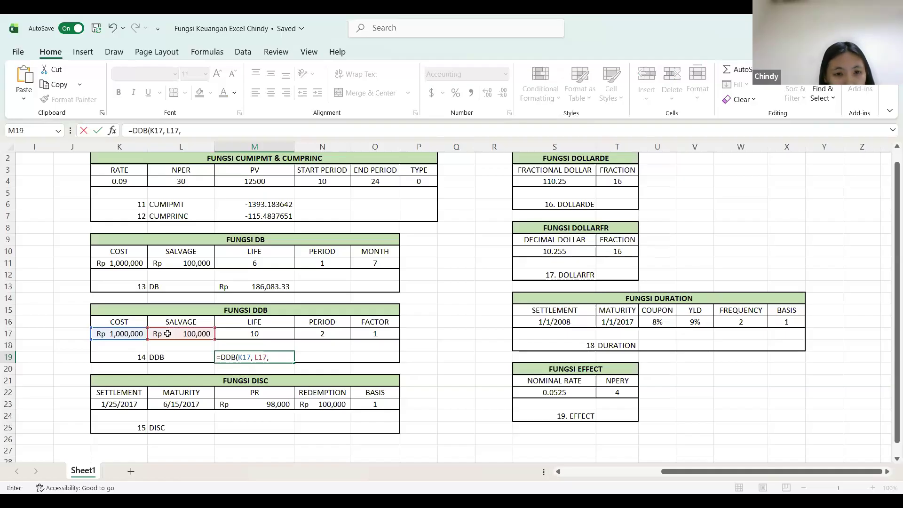
# Step: Complete the DDB formula in M19 with M17, N17 and O17 as life, period and factor, removing the extra space before N17
pyautogui.click(254, 333)
pyautogui.write(',')
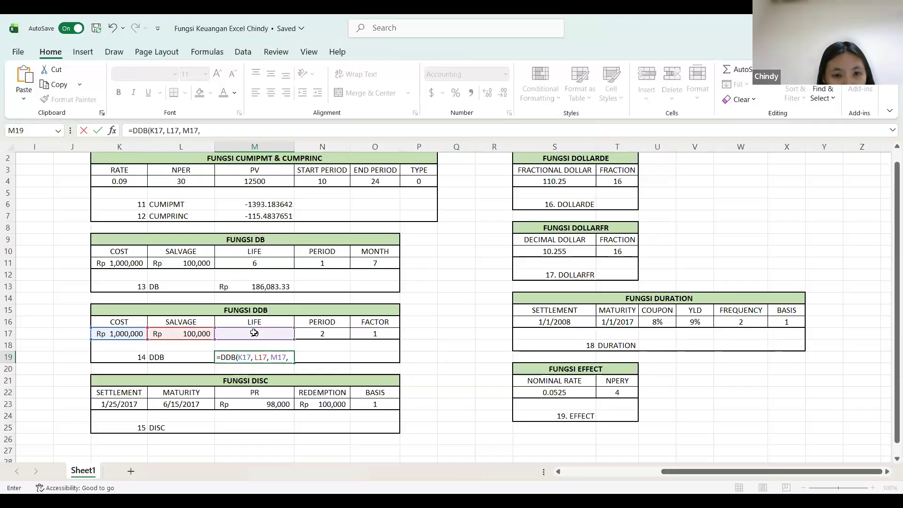
pyautogui.click(319, 334)
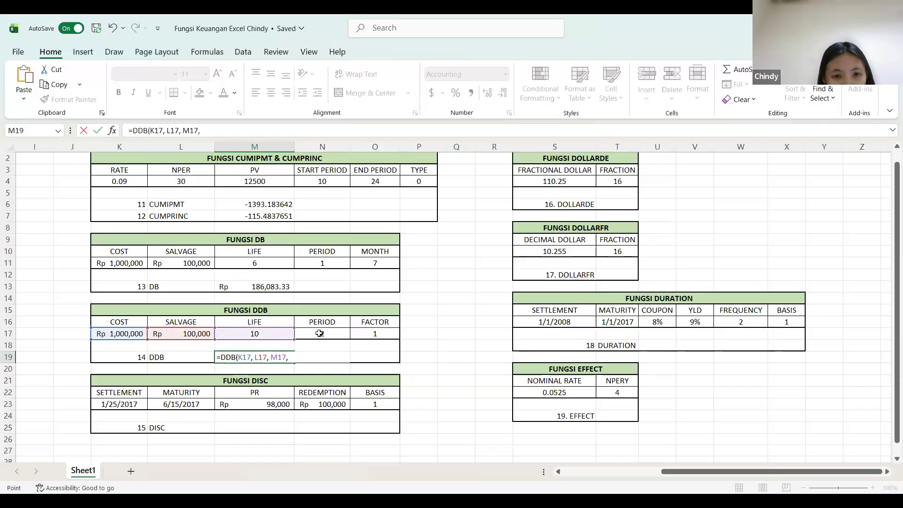
pyautogui.click(320, 334)
pyautogui.write(',')
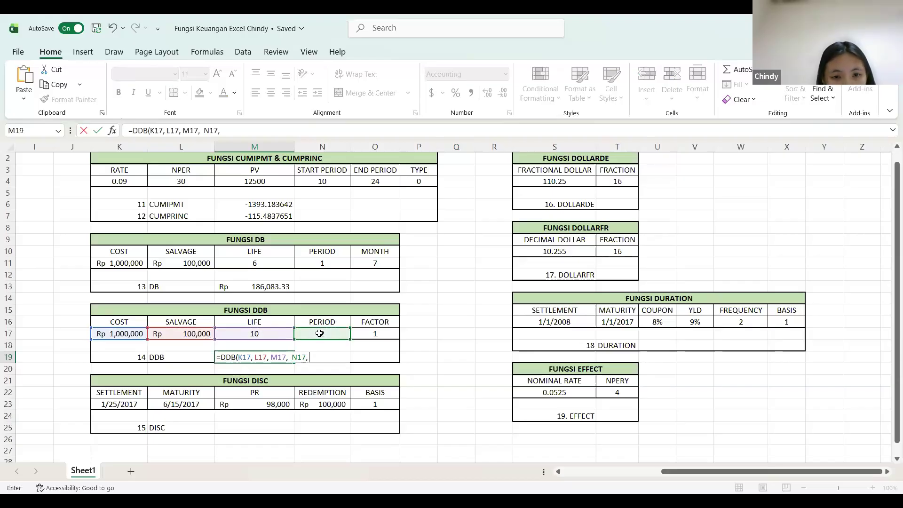
pyautogui.click(371, 333)
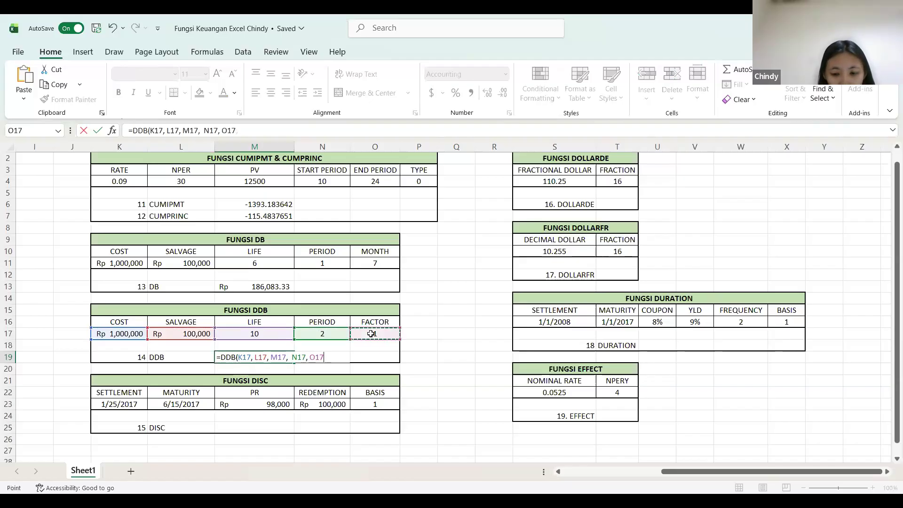
pyautogui.write(')')
pyautogui.click(292, 357)
pyautogui.press('BackSpace')
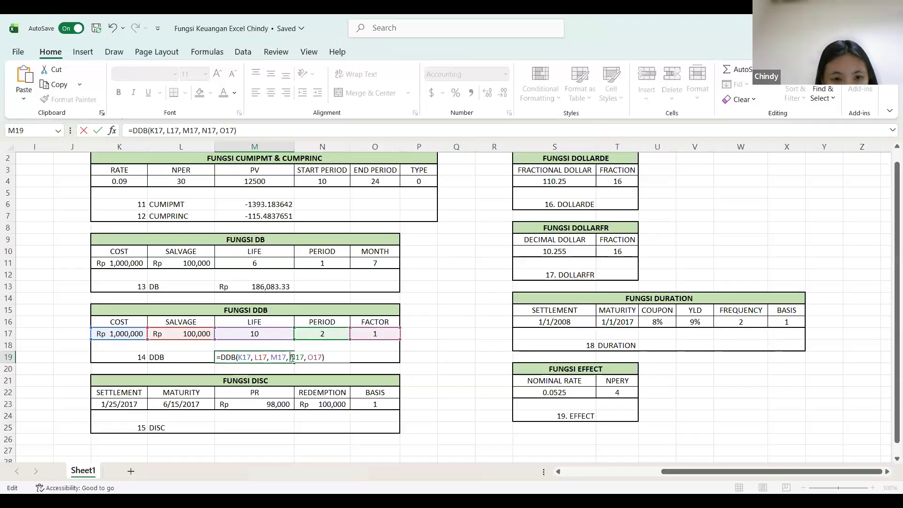
pyautogui.press('Return')
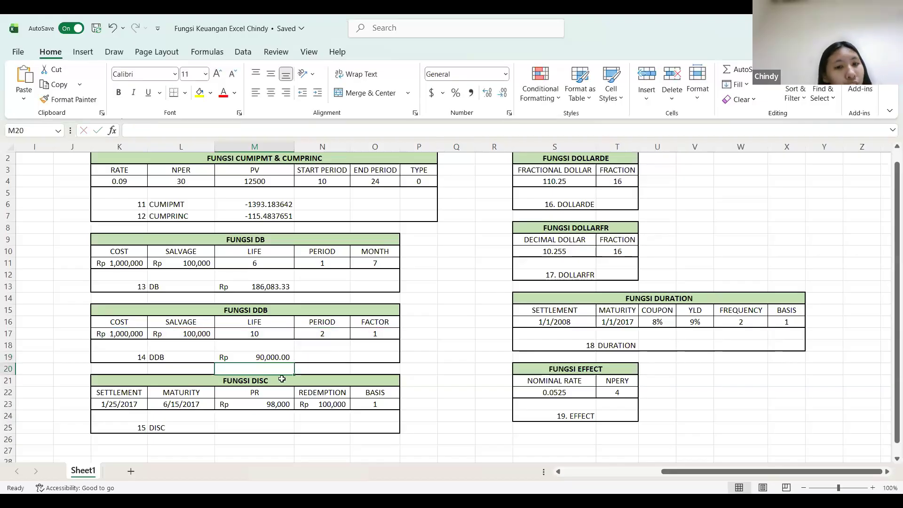
# Step: Start a DISC formula in cell M25 with K23 as the settlement date and L23 as the maturity date
pyautogui.scroll(-2, 282, 378)
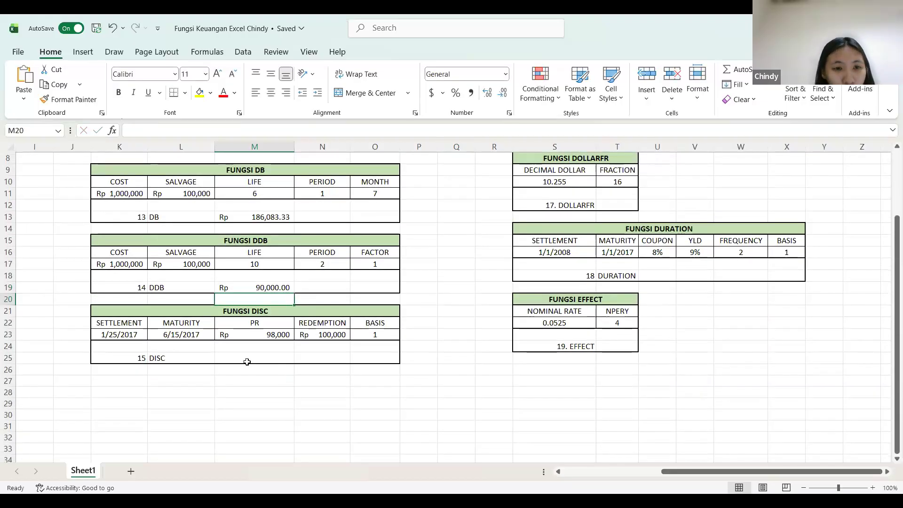
pyautogui.click(238, 359)
pyautogui.scroll(2, 238, 359)
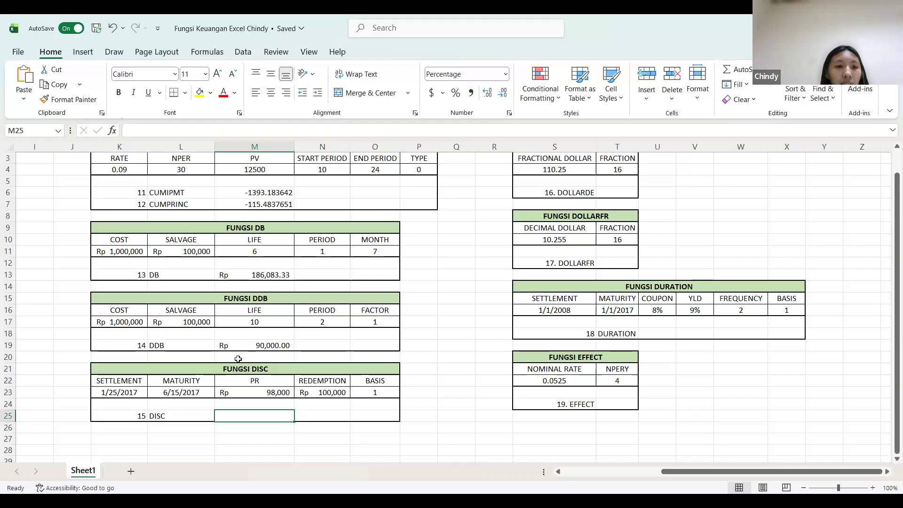
pyautogui.scroll(-1, 238, 359)
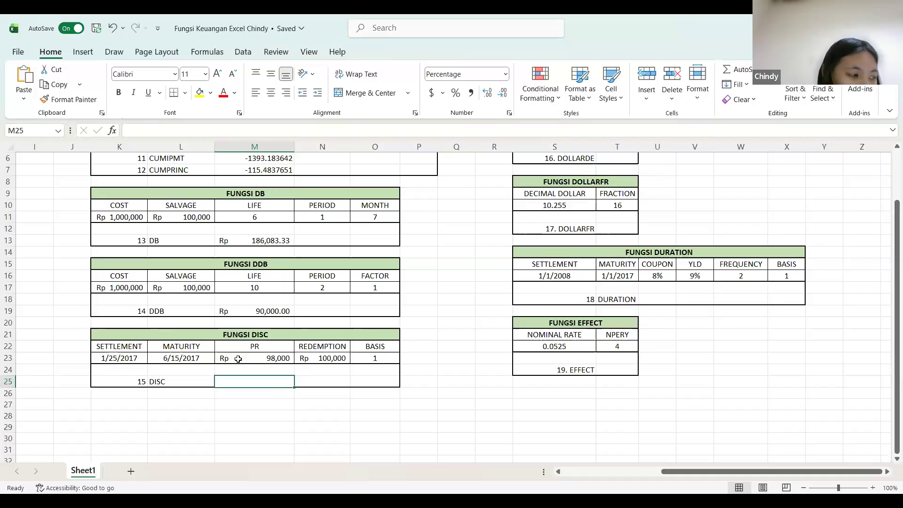
pyautogui.write('=')
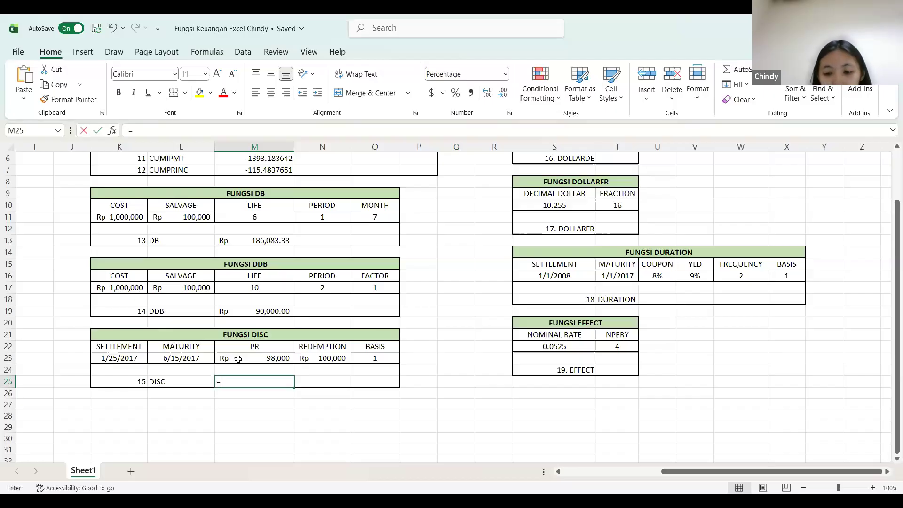
pyautogui.write('disc')
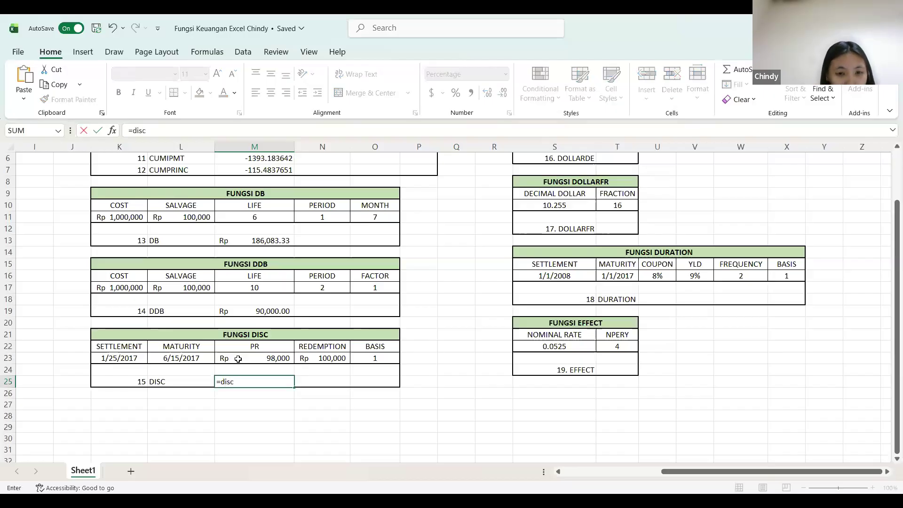
pyautogui.press('Tab')
pyautogui.click(130, 358)
pyautogui.write(',')
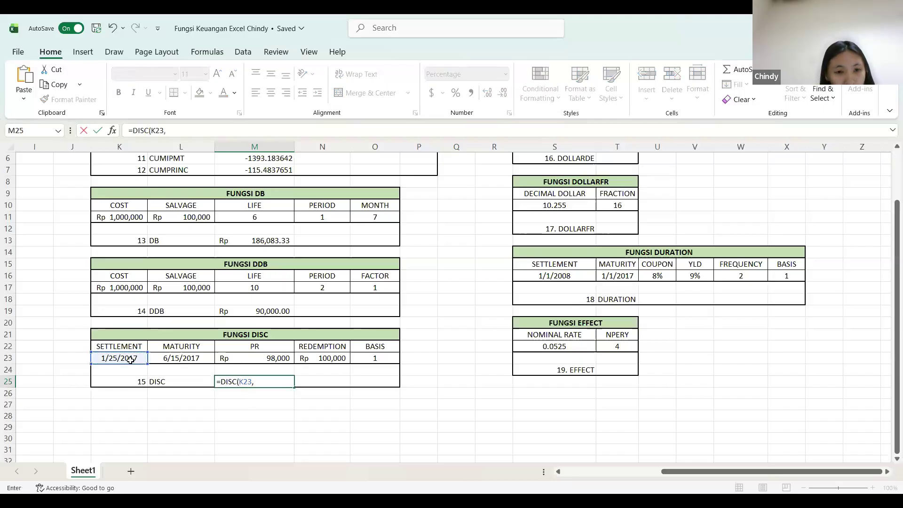
pyautogui.click(181, 357)
pyautogui.write(',')
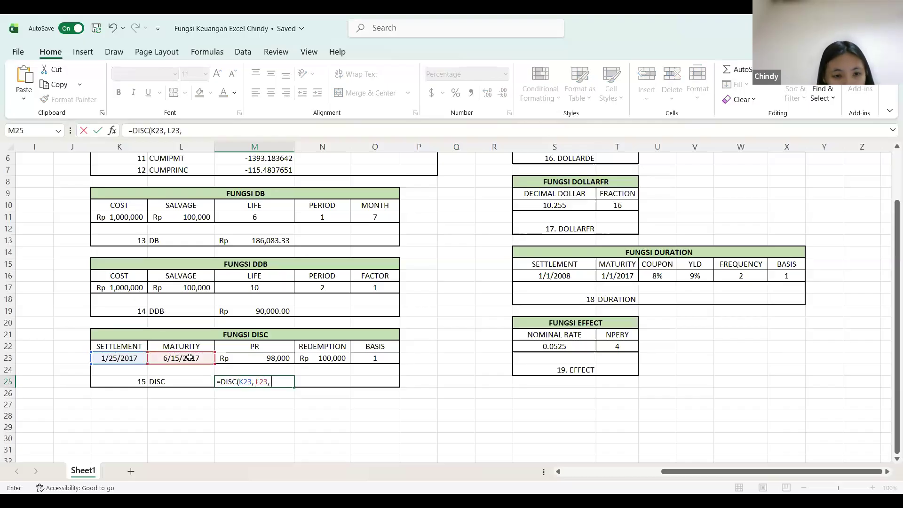
# Step: Complete the DISC formula in M25 with M23, N23 and O23 as price, redemption and basis
pyautogui.click(249, 357)
pyautogui.write(',')
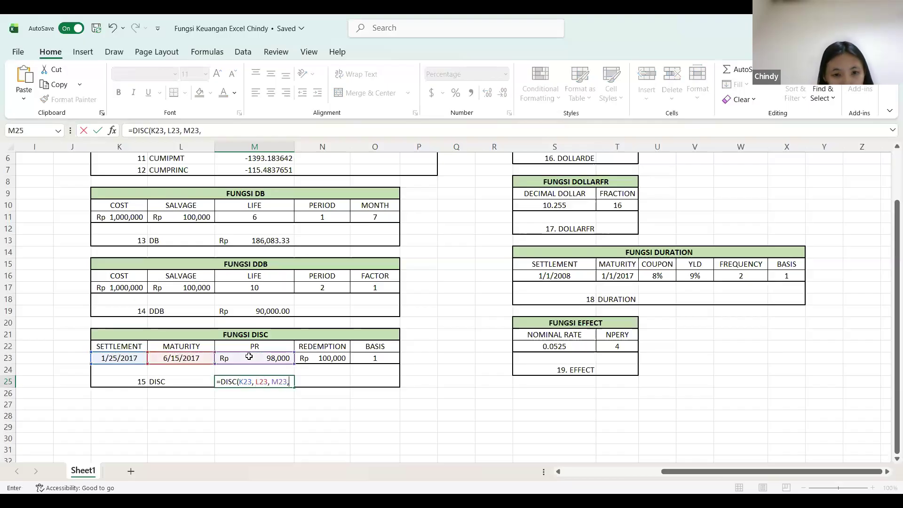
pyautogui.click(327, 359)
pyautogui.write(',')
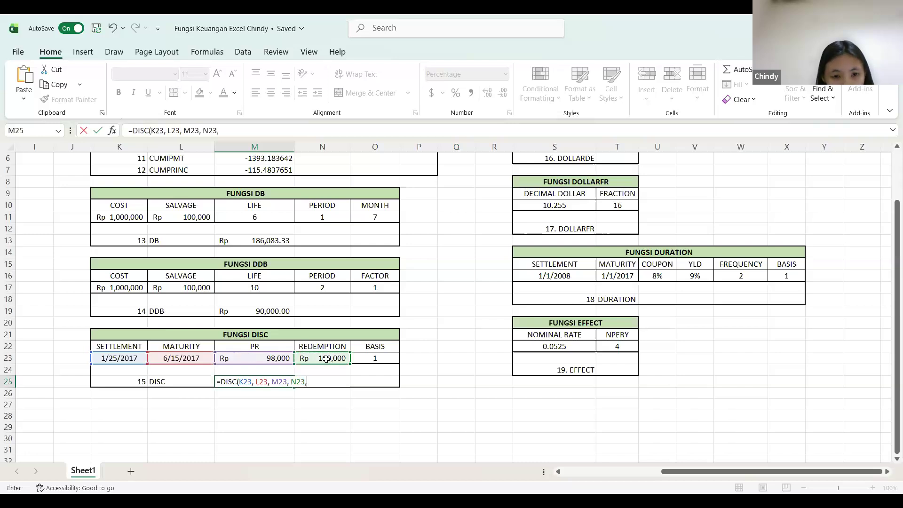
pyautogui.click(390, 360)
pyautogui.write(')')
pyautogui.press('Return')
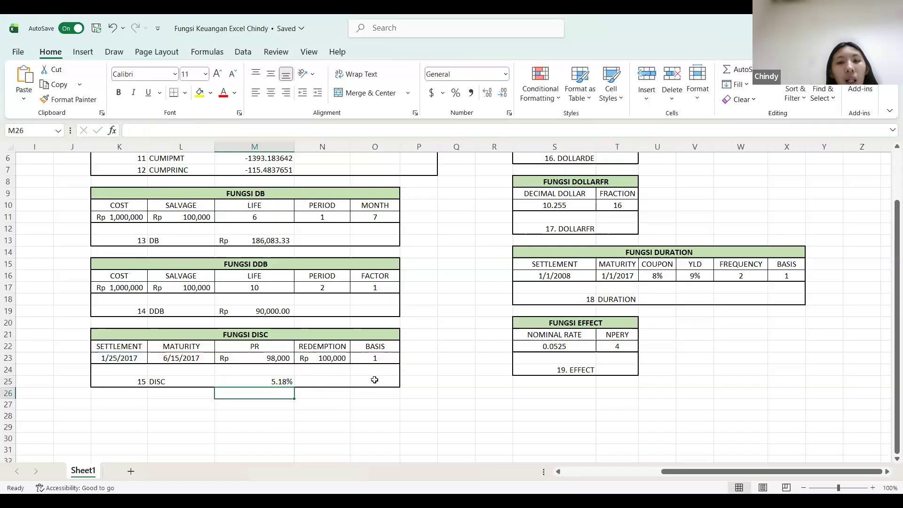
# Step: Enter a DOLLARDE formula in cell T6 with S4 as the fractional dollar and T4 as the fraction
pyautogui.hscroll(6, 375, 379)
pyautogui.scroll(2, 374, 380)
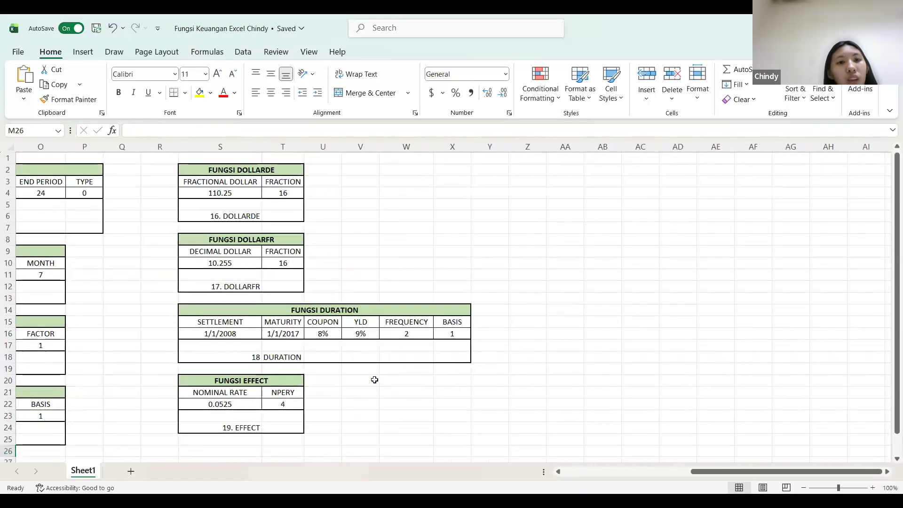
pyautogui.click(280, 216)
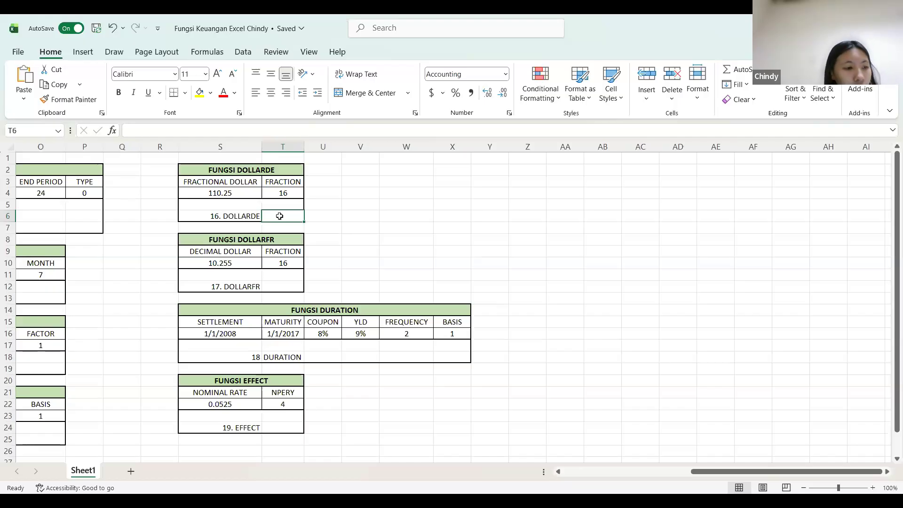
pyautogui.write('=do')
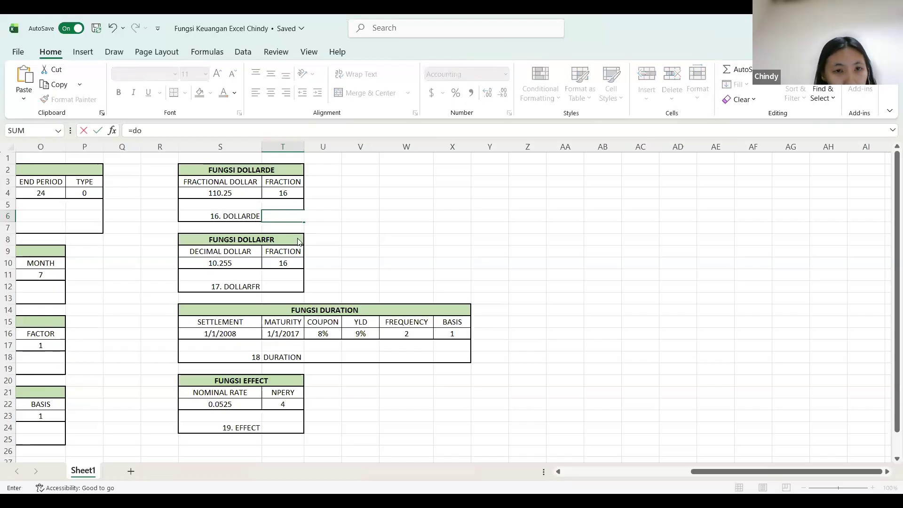
pyautogui.press('Tab')
pyautogui.click(211, 193)
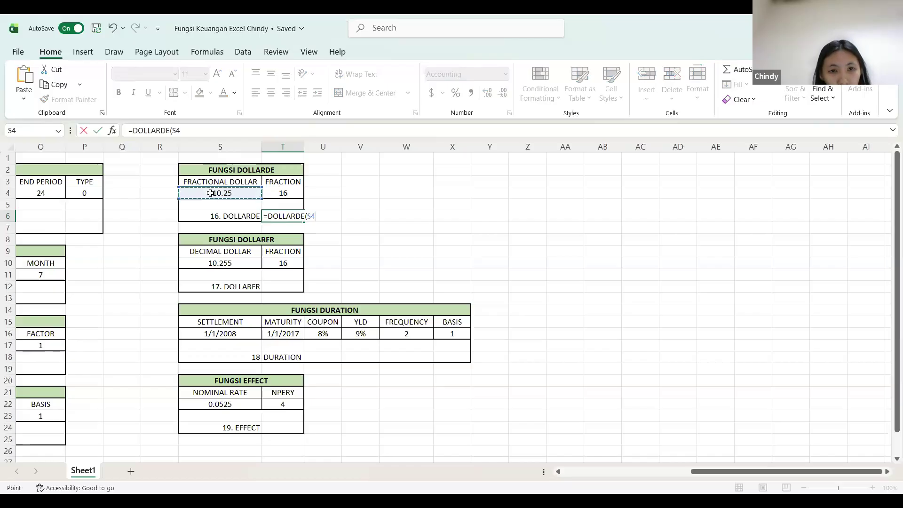
pyautogui.write(',')
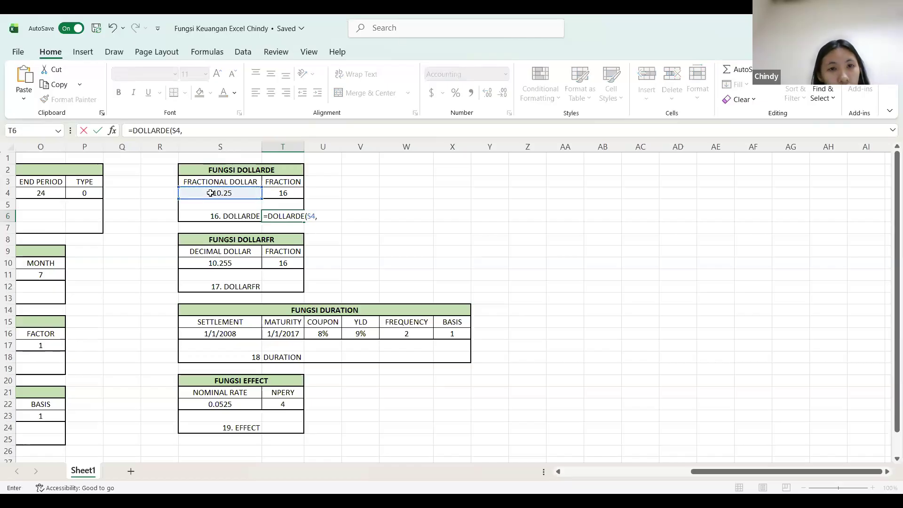
pyautogui.click(284, 193)
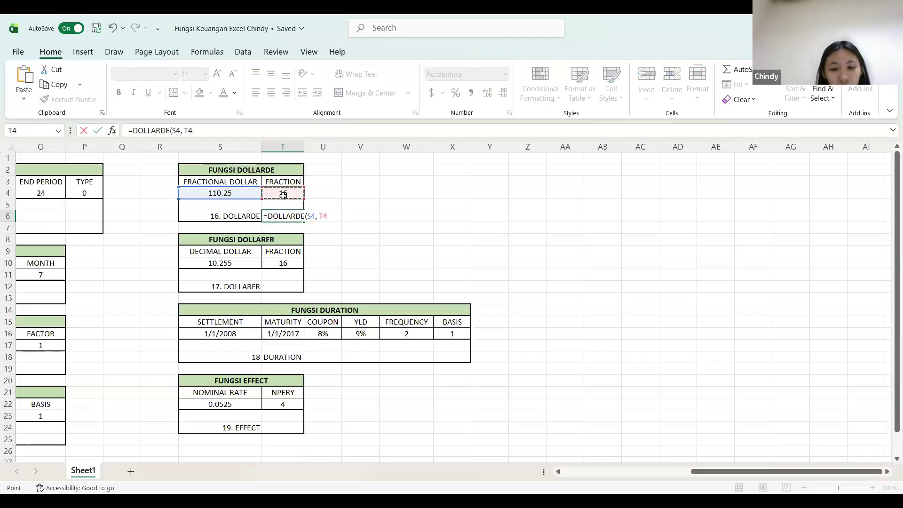
pyautogui.press('Return')
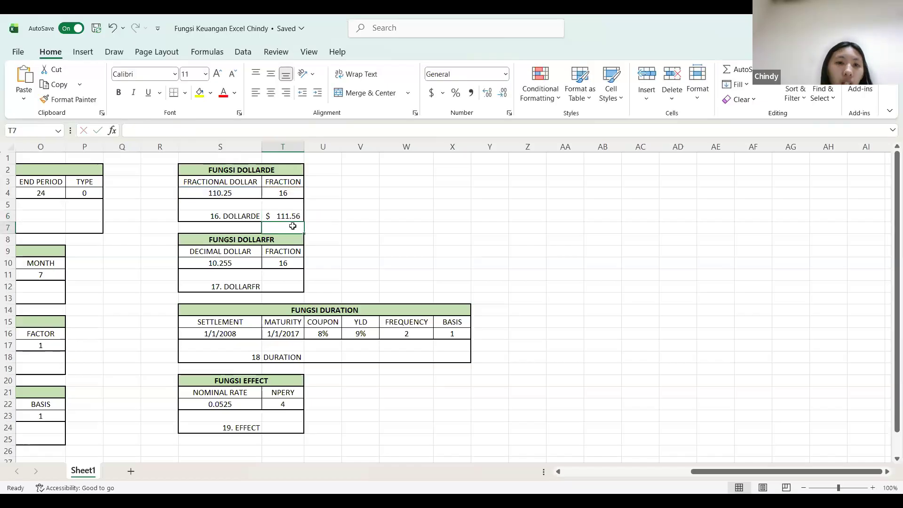
# Step: Enter a DOLLARFR formula in cell T12 with S10 as the decimal dollar and T10 as the fraction
pyautogui.click(283, 288)
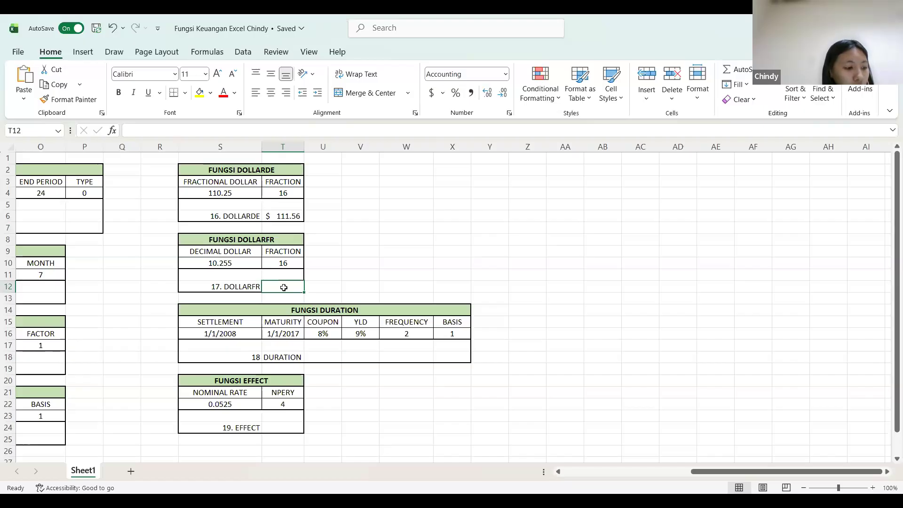
pyautogui.write('=dol')
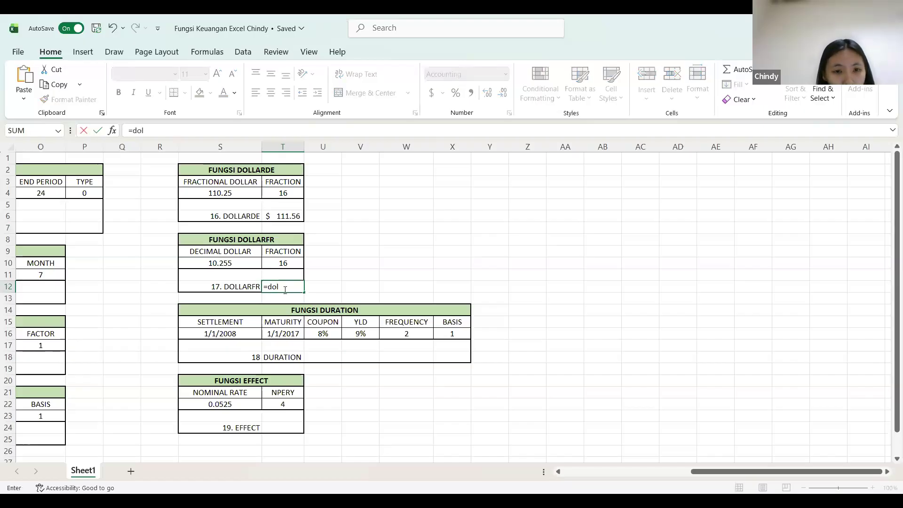
pyautogui.doubleClick(300, 320)
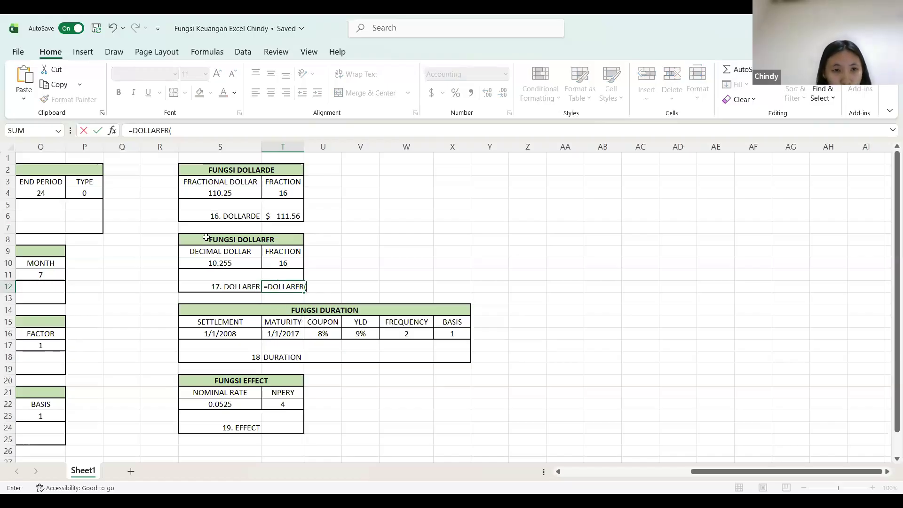
pyautogui.click(232, 263)
pyautogui.write(',')
pyautogui.click(280, 263)
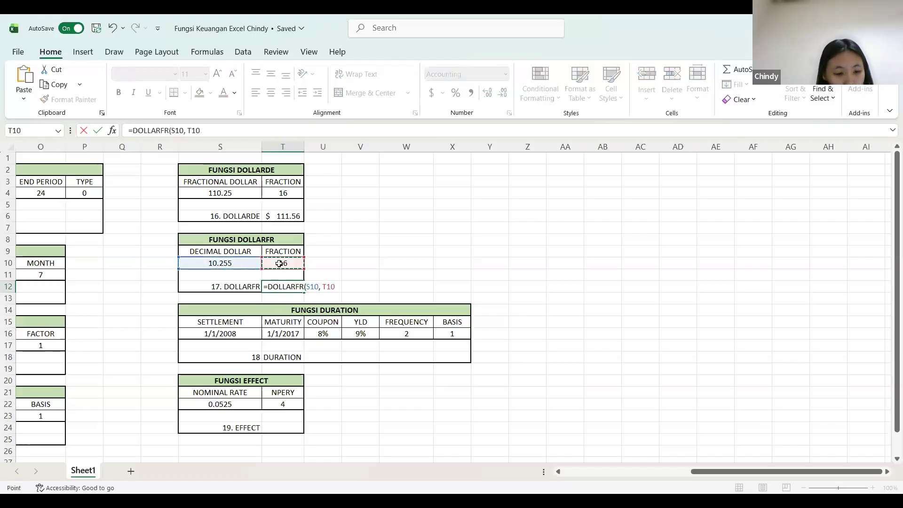
pyautogui.press('Return')
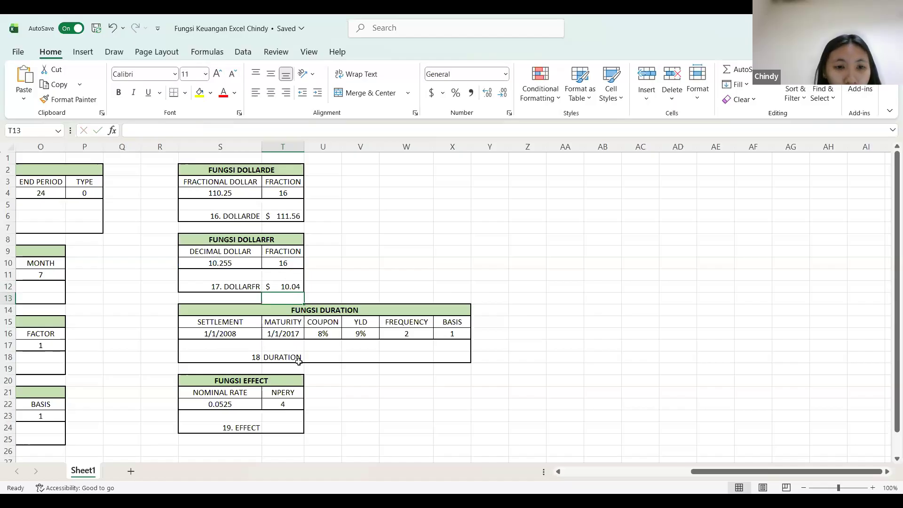
# Step: Start a DURATION formula in cell U18 with S16 as the settlement date and T16 as the maturity date
pyautogui.click(332, 357)
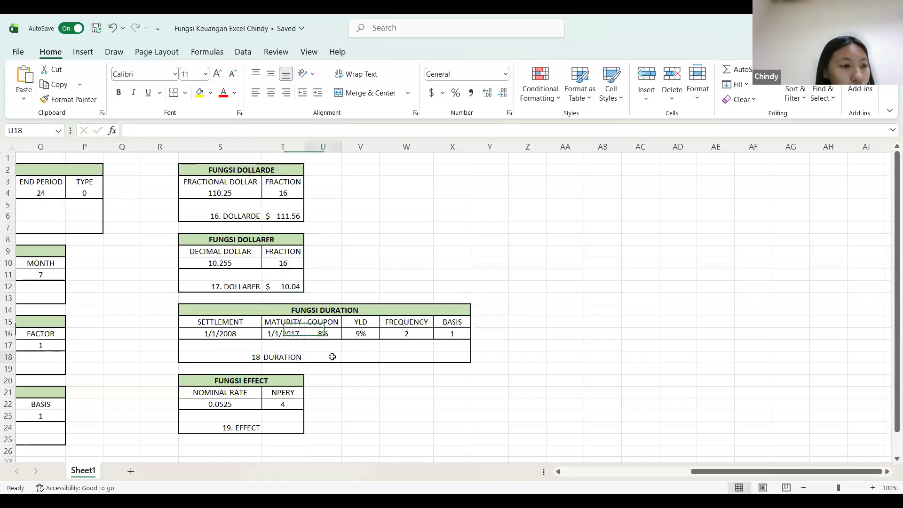
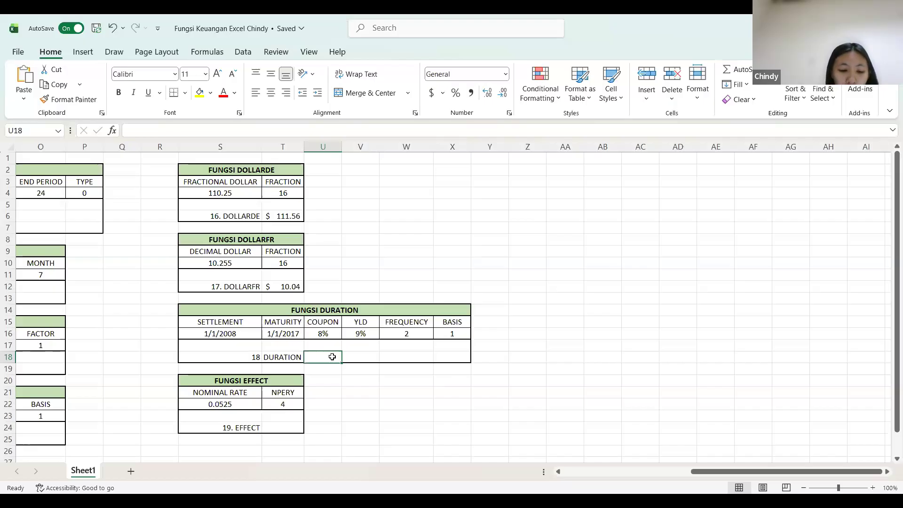
pyautogui.write('=')
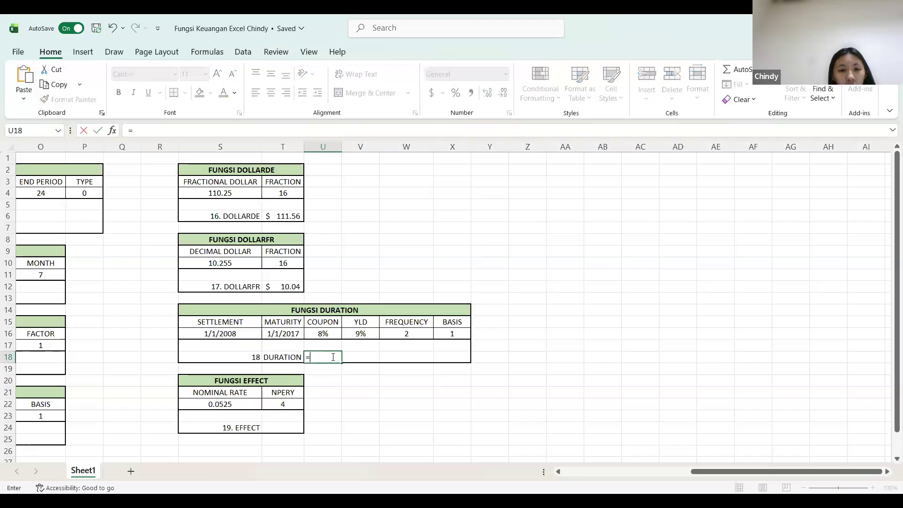
pyautogui.write('du')
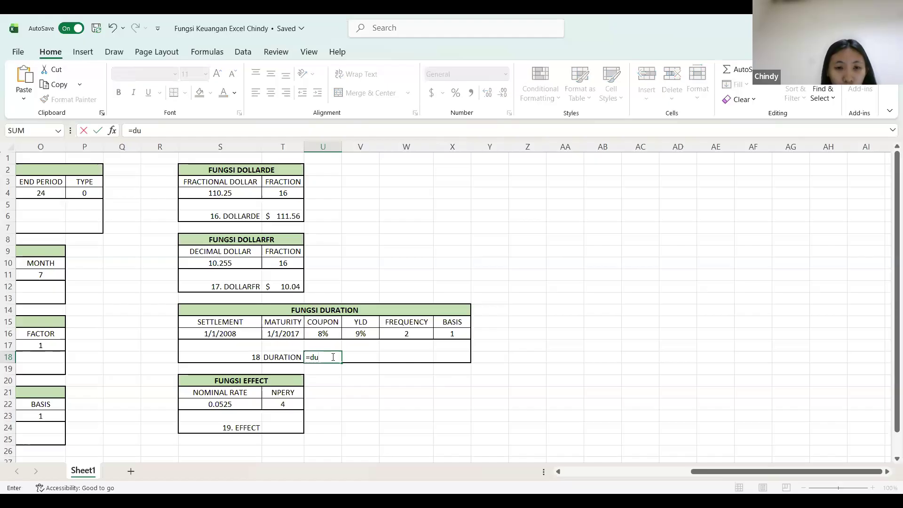
pyautogui.doubleClick(334, 372)
pyautogui.click(226, 335)
pyautogui.write(',')
pyautogui.click(283, 335)
pyautogui.write(',')
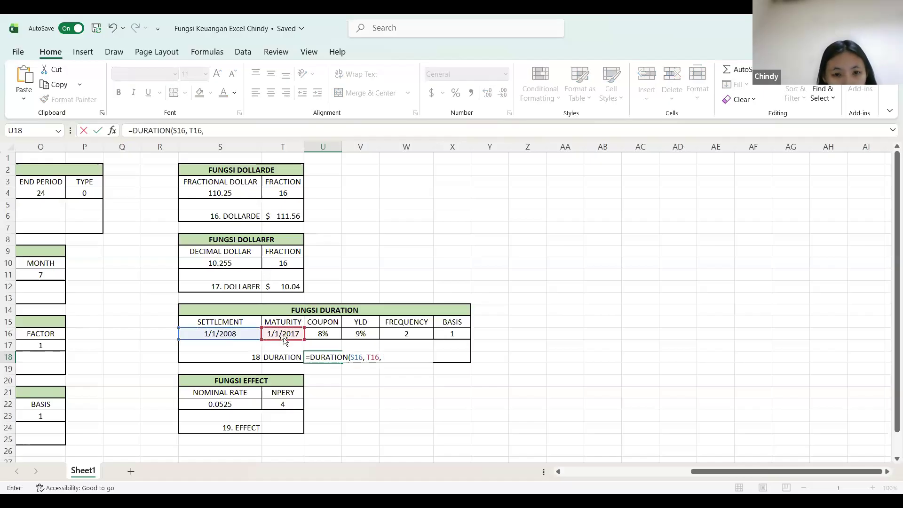
# Step: Complete the DURATION formula in U18 with U16, V16, W16 and X16 as coupon, yield, frequency and basis
pyautogui.click(323, 333)
pyautogui.write(',')
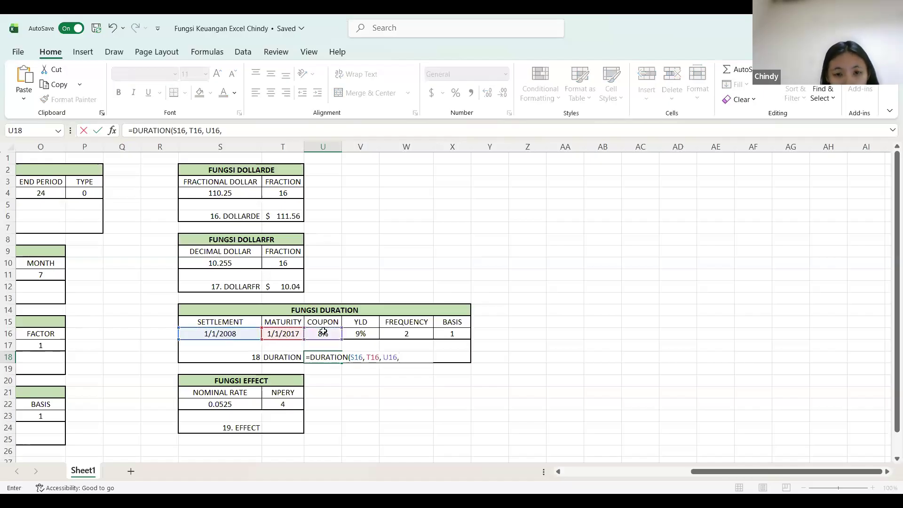
pyautogui.click(371, 333)
pyautogui.write(',')
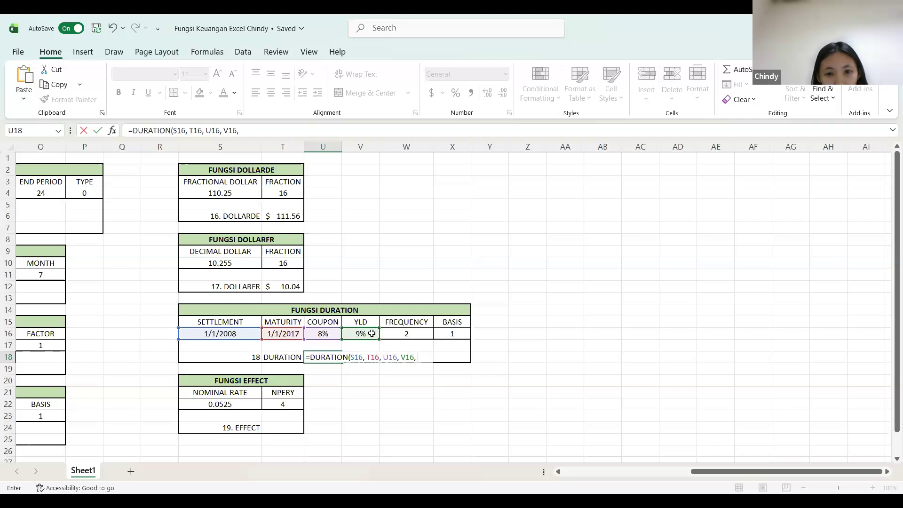
pyautogui.click(401, 335)
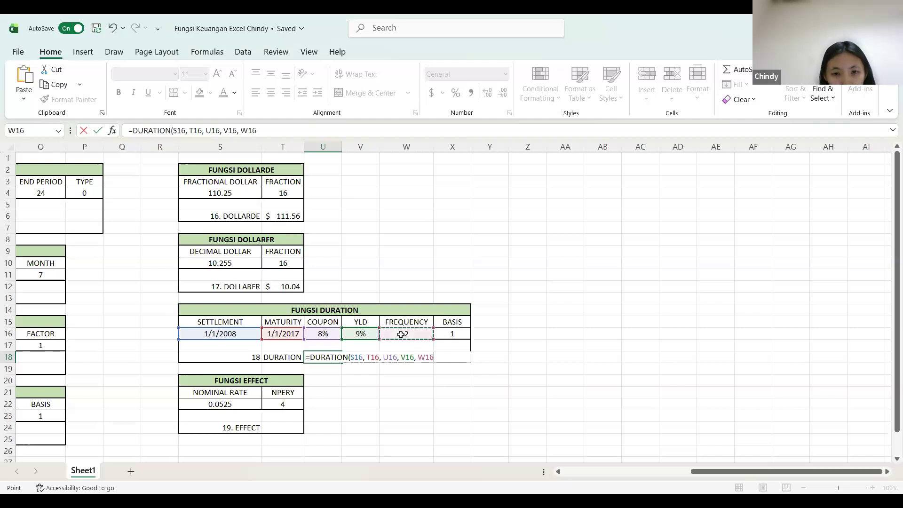
pyautogui.write(',')
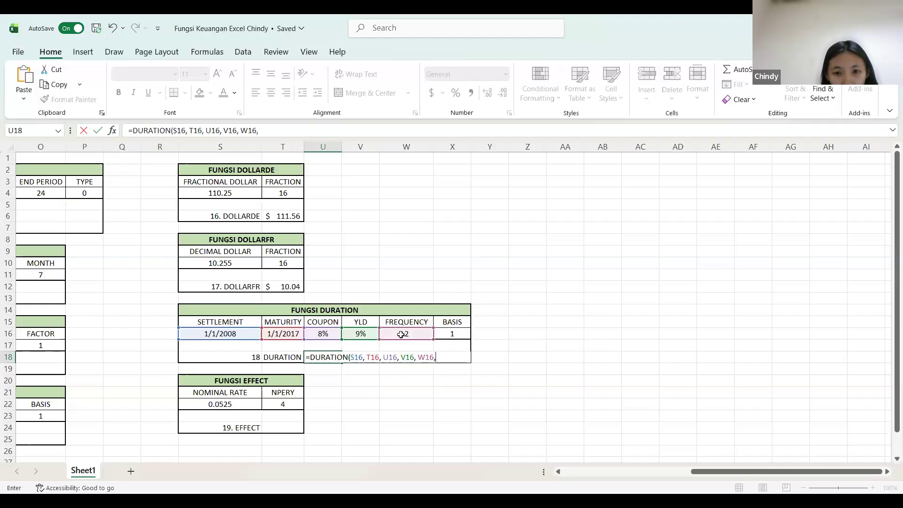
pyautogui.click(445, 336)
pyautogui.write(')')
pyautogui.press('Return')
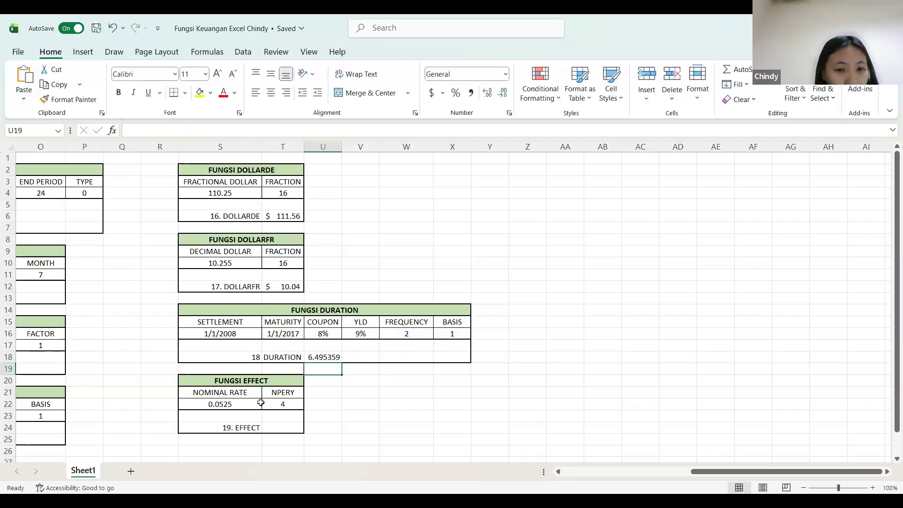
# Step: Enter an EFFECT formula in cell T24 with S22 as the nominal rate and T22 as the periods per year
pyautogui.click(287, 429)
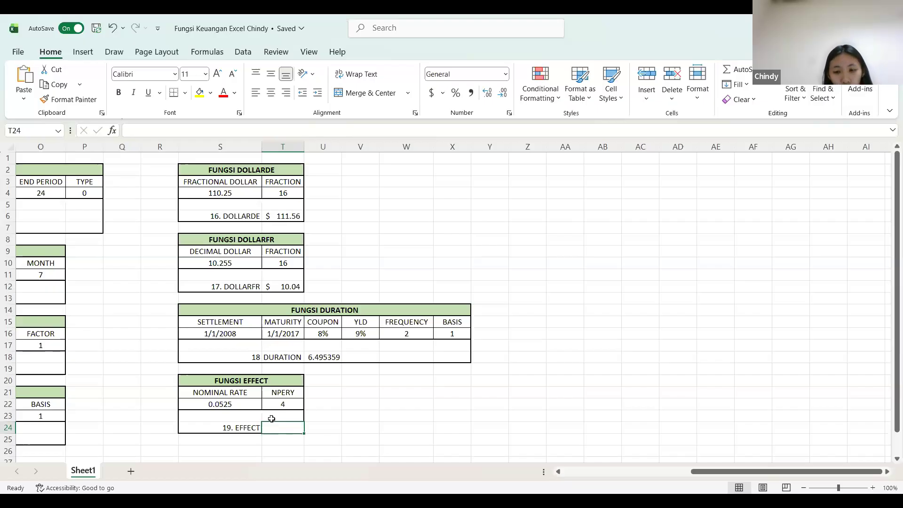
pyautogui.write('=eff')
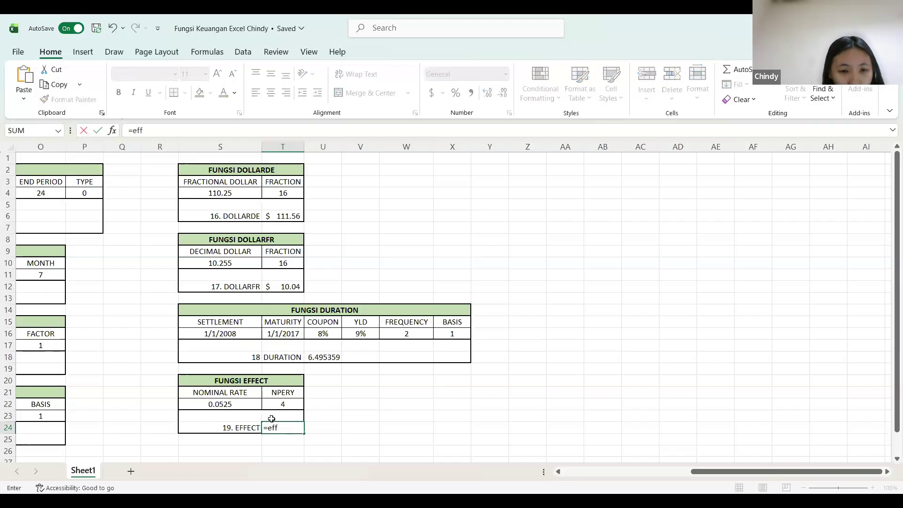
pyautogui.press('Tab')
pyautogui.click(234, 408)
pyautogui.write(',')
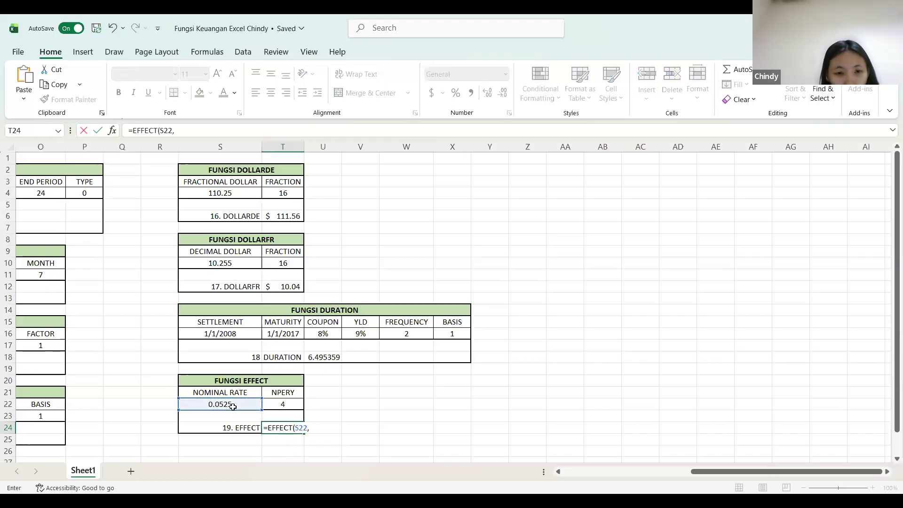
pyautogui.click(283, 405)
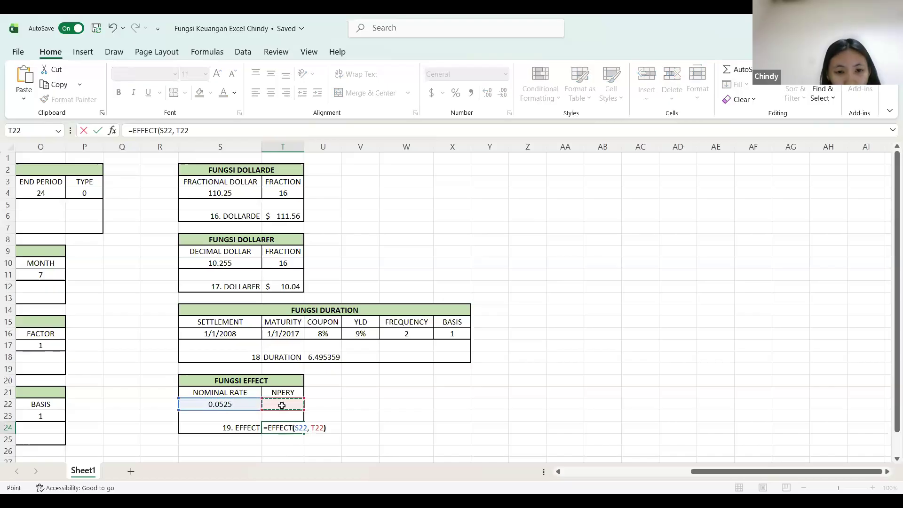
pyautogui.press('Return')
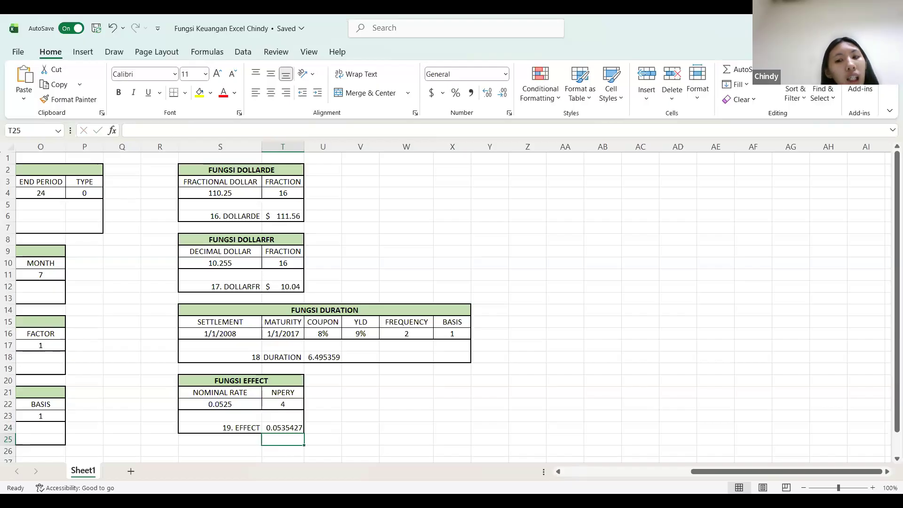
pyautogui.hotkey('alt', 'Tab')
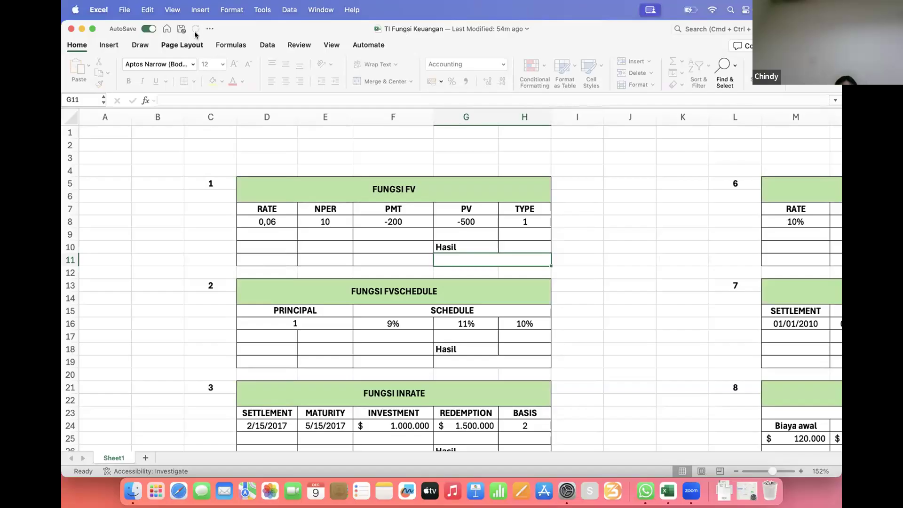
pyautogui.press('XF86AudioRaiseVolume')
pyautogui.press('XF86AudioRaiseVolume')
pyautogui.press('XF86AudioRaiseVolume')
pyautogui.press('XF86AudioRaiseVolume')
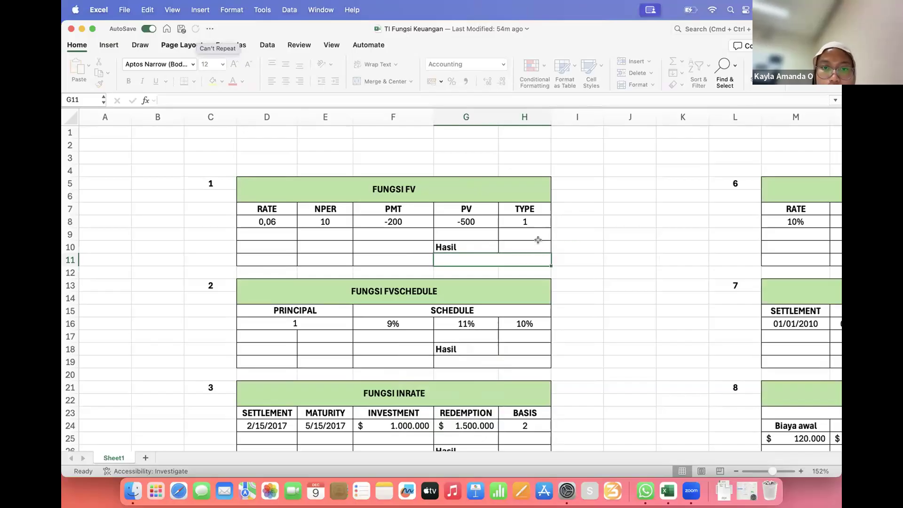
# Step: Start an FV formula in cell G11 with D8/12 as the rate
pyautogui.click(463, 258)
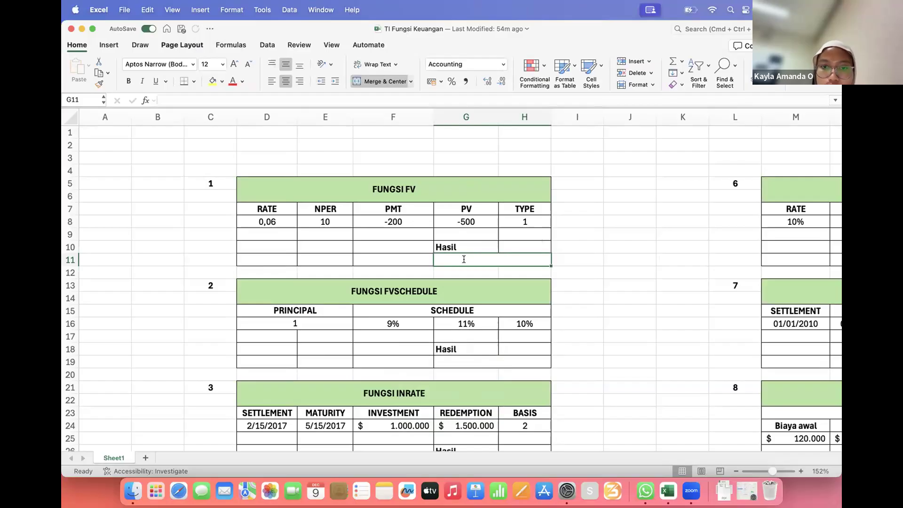
pyautogui.write('=')
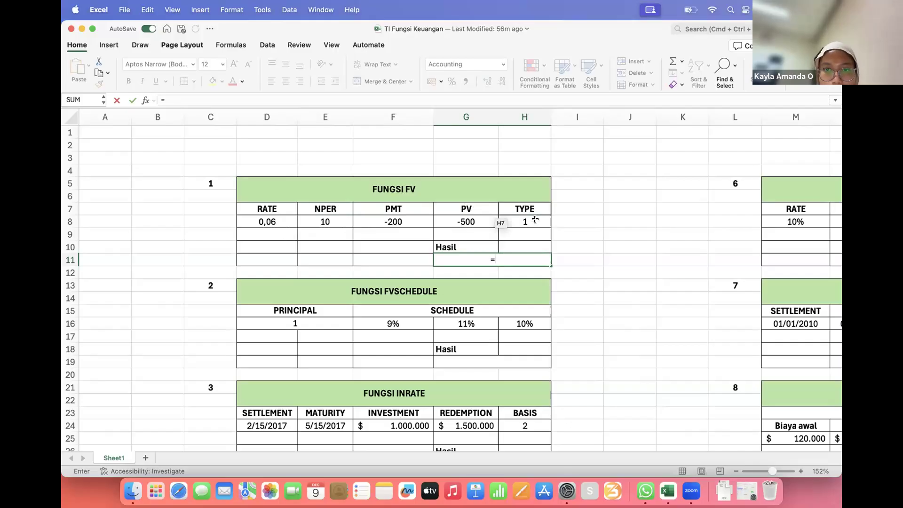
pyautogui.click(506, 260)
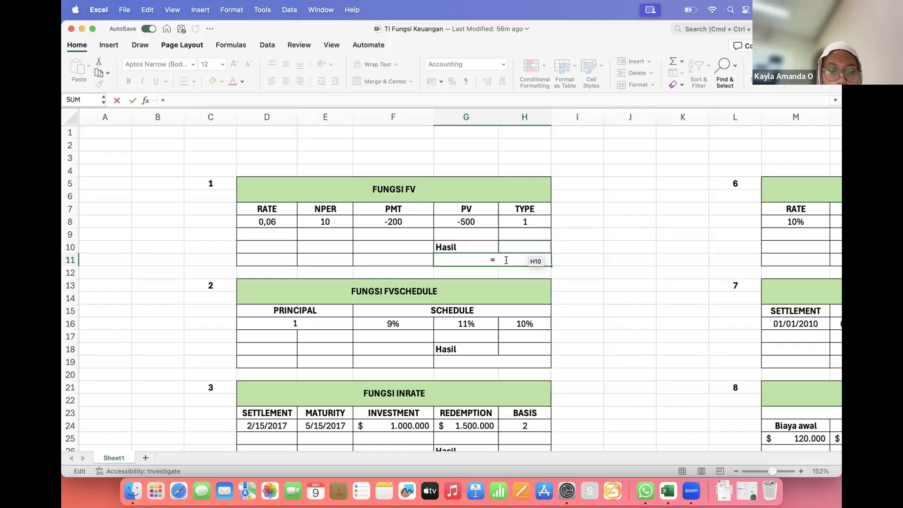
pyautogui.write('FV')
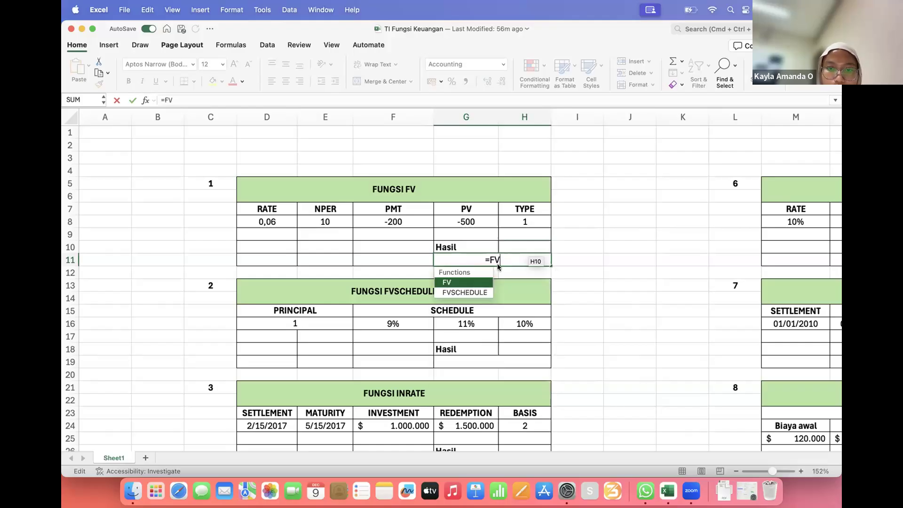
pyautogui.doubleClick(470, 278)
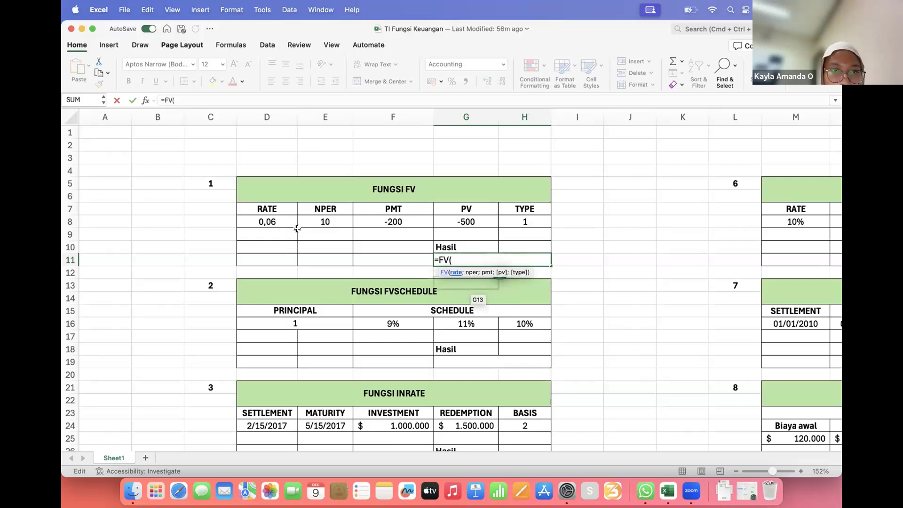
pyautogui.click(276, 221)
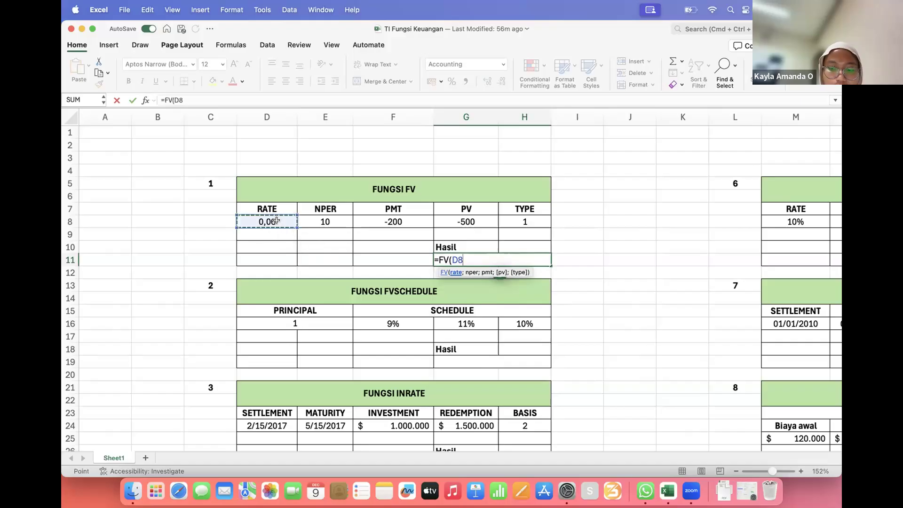
pyautogui.write('/')
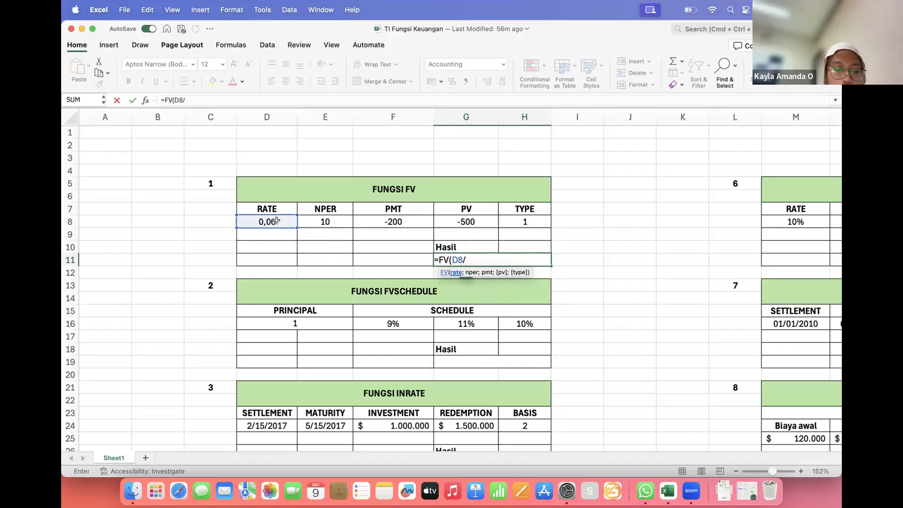
pyautogui.write('12')
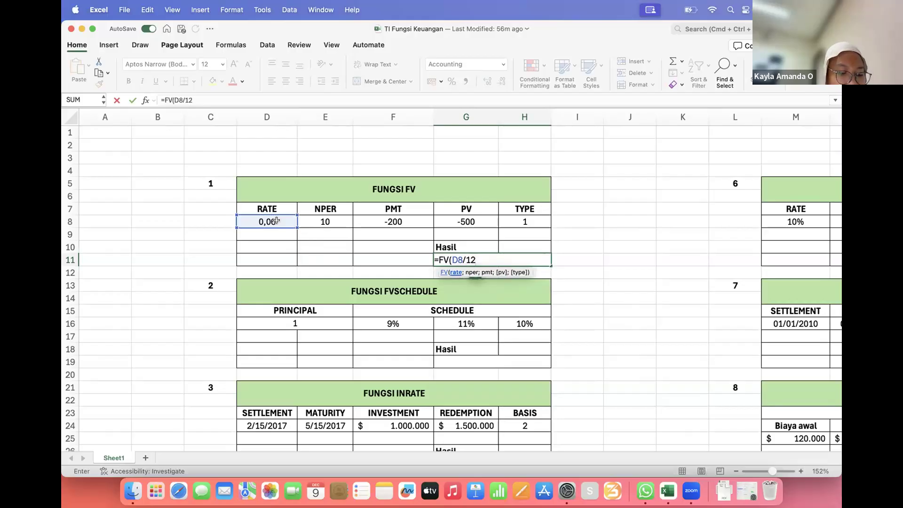
pyautogui.write(';')
# Step: Complete the FV formula in G11 with E8, F8, G8 and H8 as number of periods, payment, present value and type
pyautogui.click(310, 222)
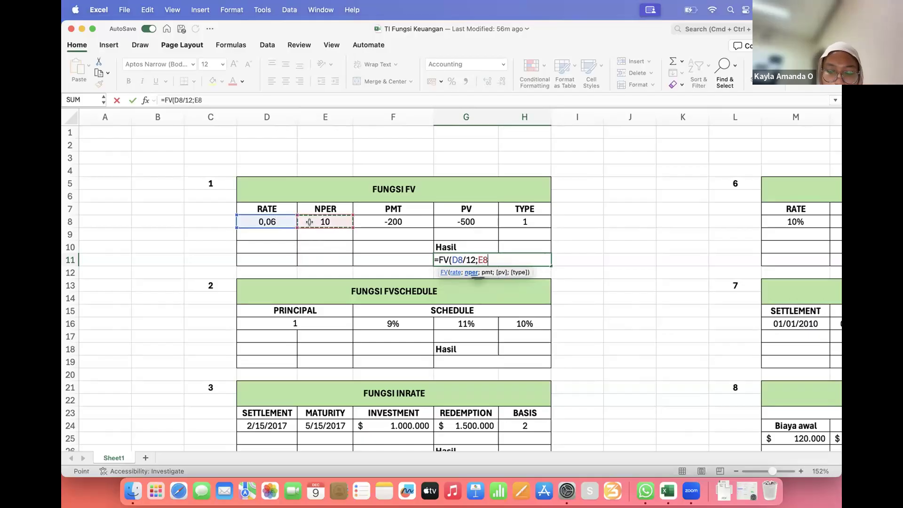
pyautogui.write(';')
pyautogui.click(383, 219)
pyautogui.write(';')
pyautogui.click(486, 221)
pyautogui.write(';')
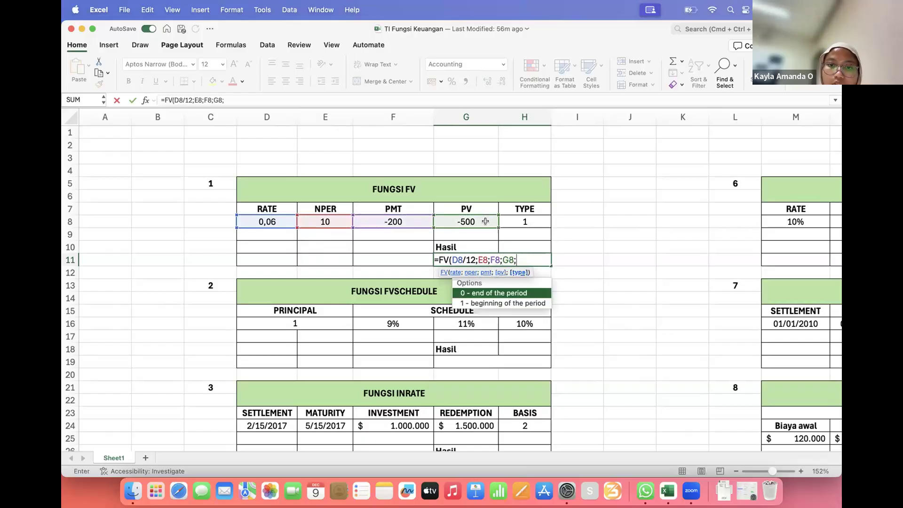
pyautogui.click(524, 222)
pyautogui.write(')')
pyautogui.press('Return')
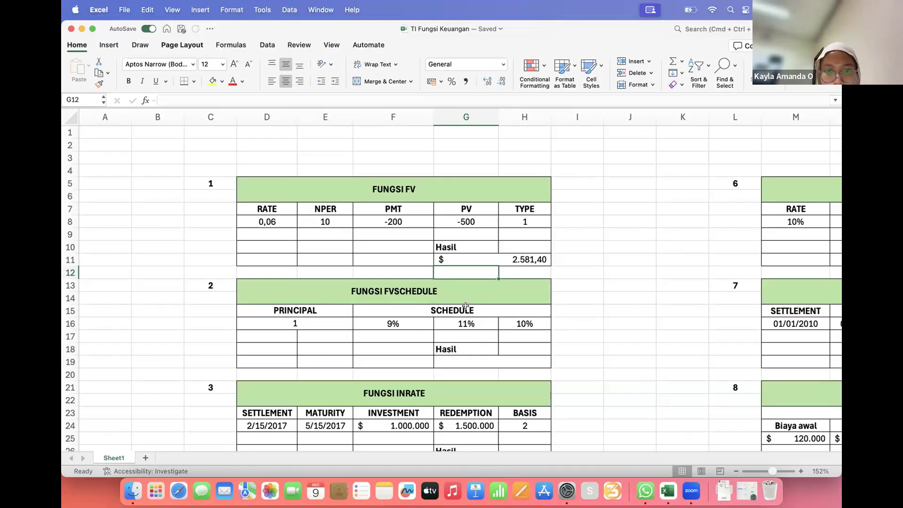
# Step: Enter an FVSCHEDULE formula in cell G19 with D16 as the principal and F16:H16 as the schedule
pyautogui.click(461, 359)
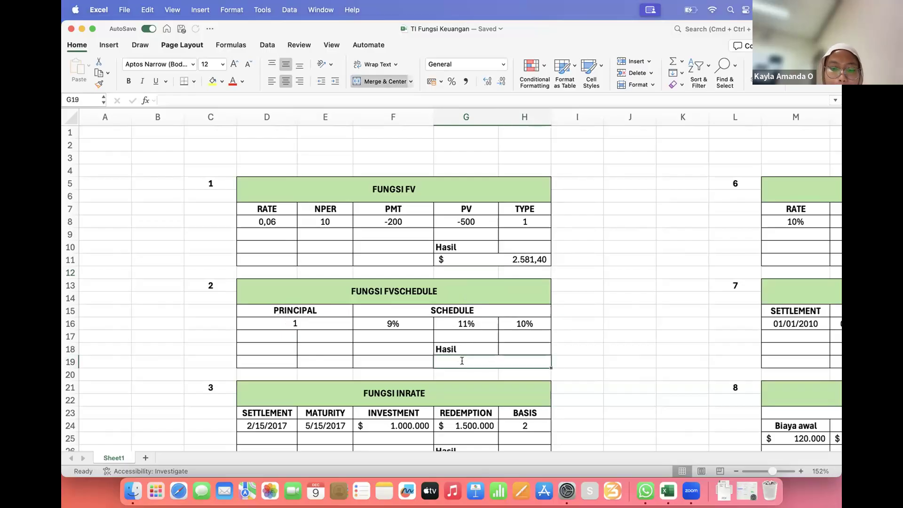
pyautogui.write('=FV')
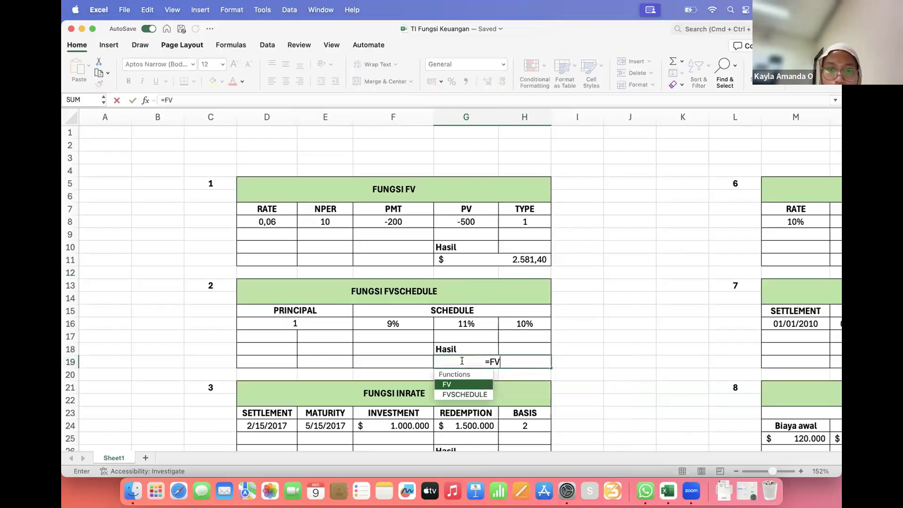
pyautogui.doubleClick(458, 395)
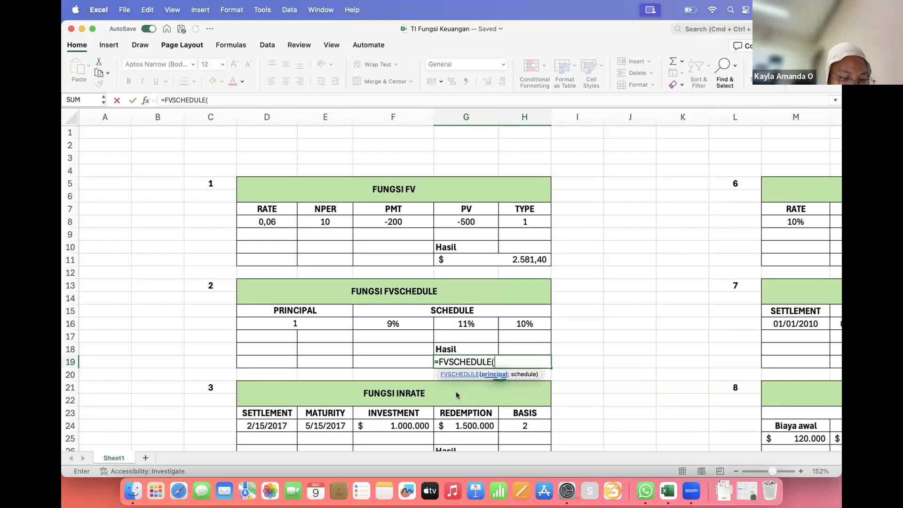
pyautogui.click(296, 321)
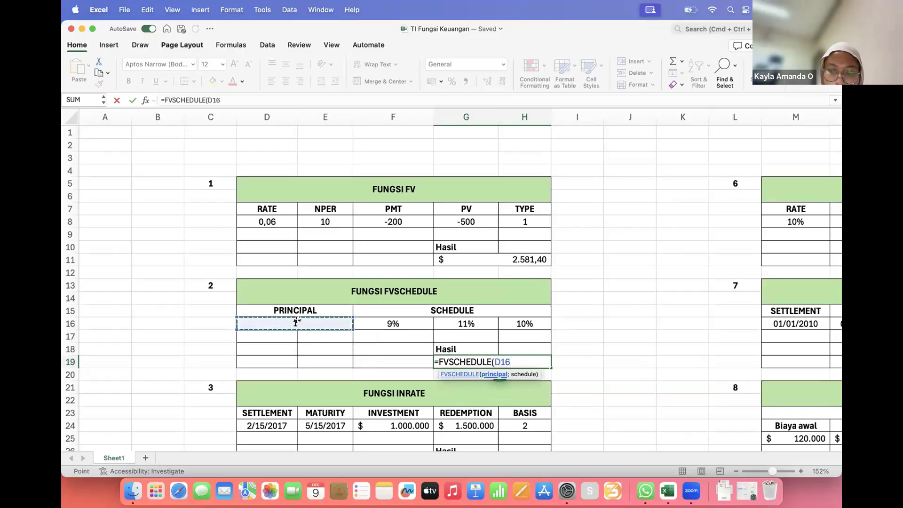
pyautogui.write(';')
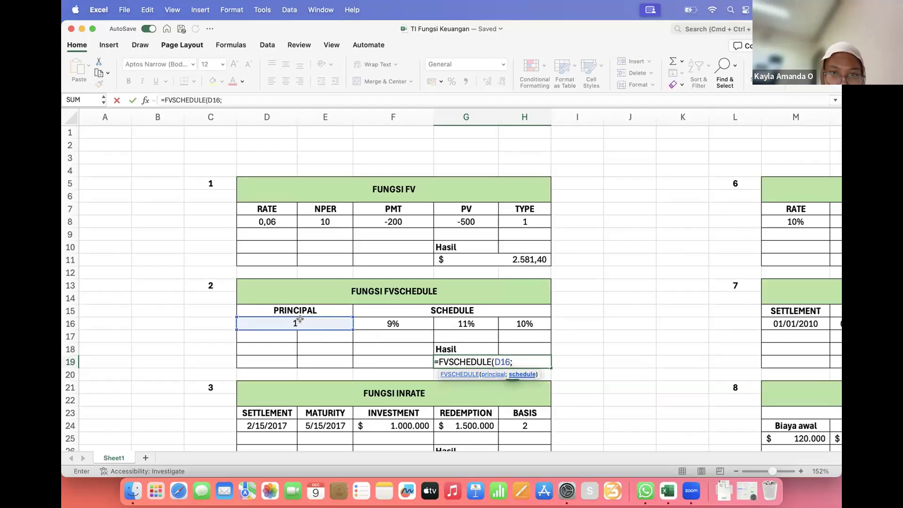
pyautogui.click(385, 319)
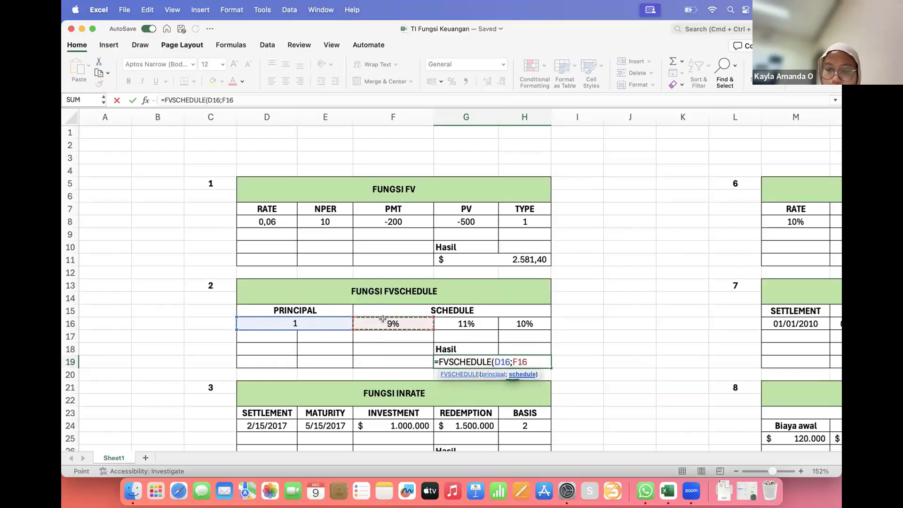
pyautogui.write(':')
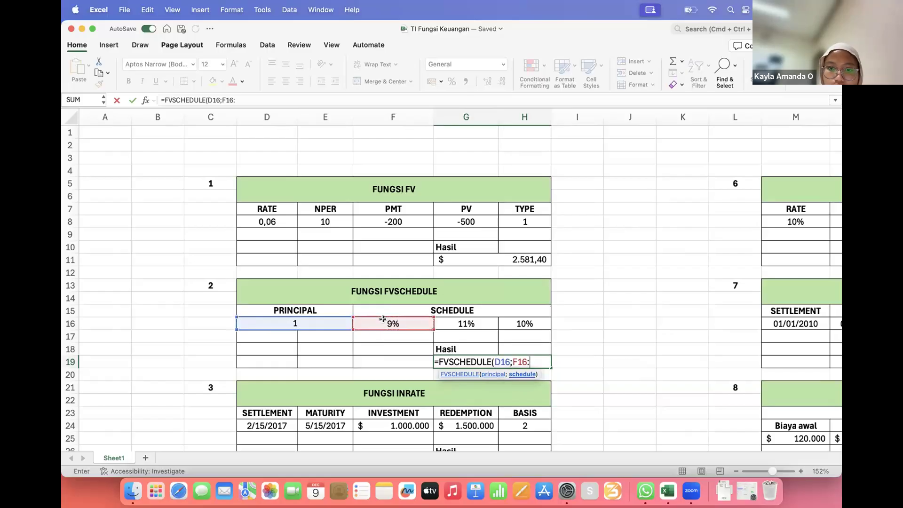
pyautogui.click(518, 324)
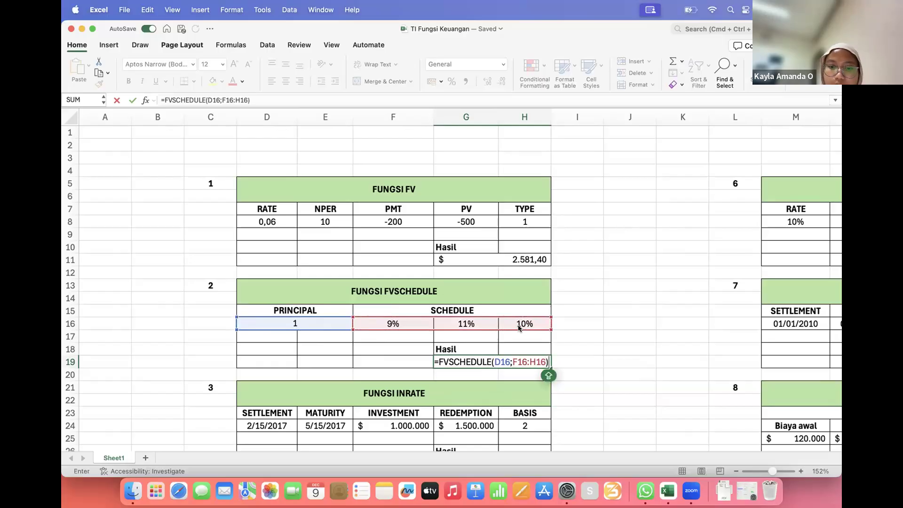
pyautogui.press('Return')
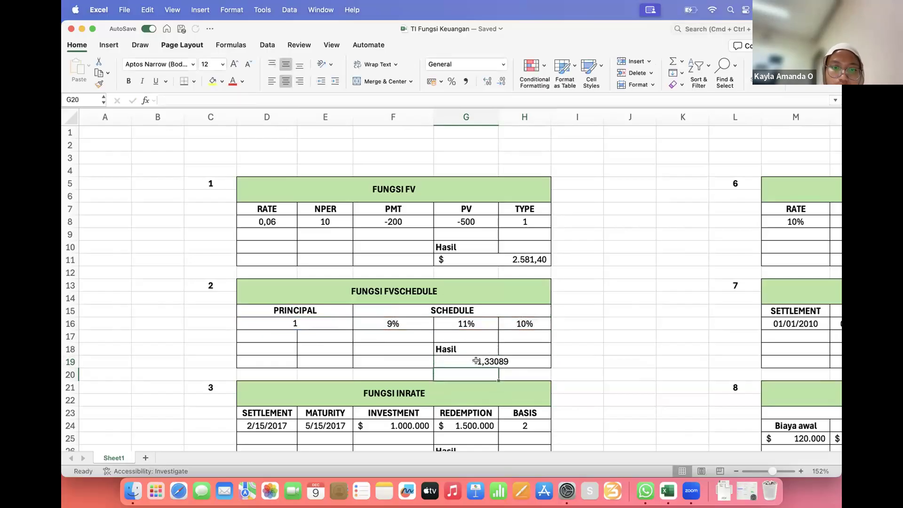
# Step: Start an INTRATE formula in cell G27 with D24 as the settlement date
pyautogui.scroll(-5, 476, 360)
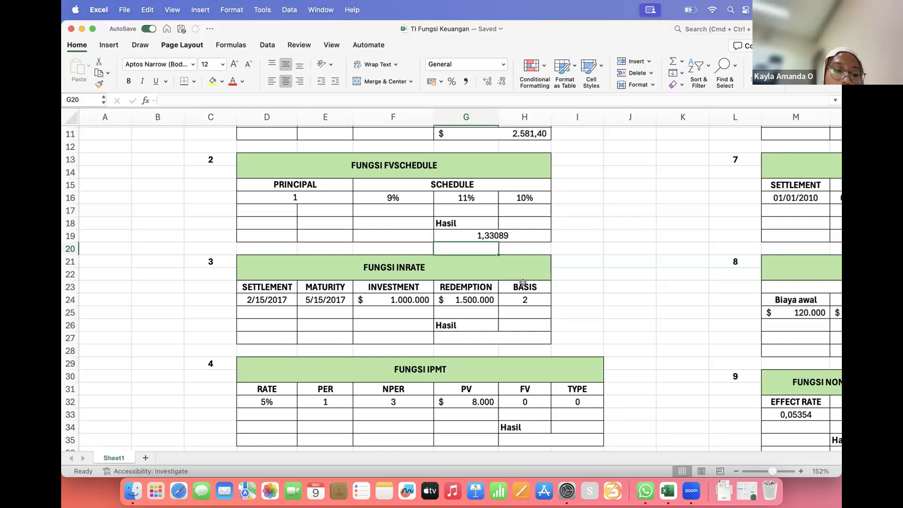
pyautogui.click(482, 332)
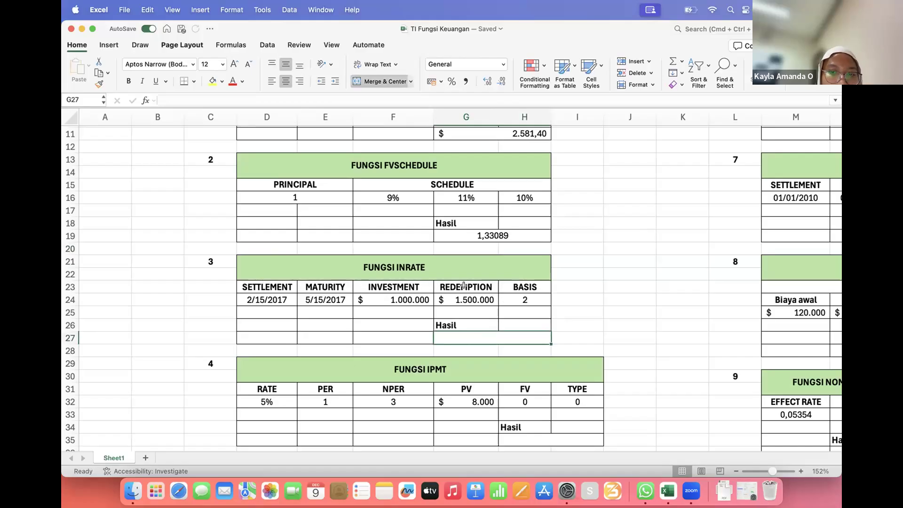
pyautogui.doubleClick(459, 334)
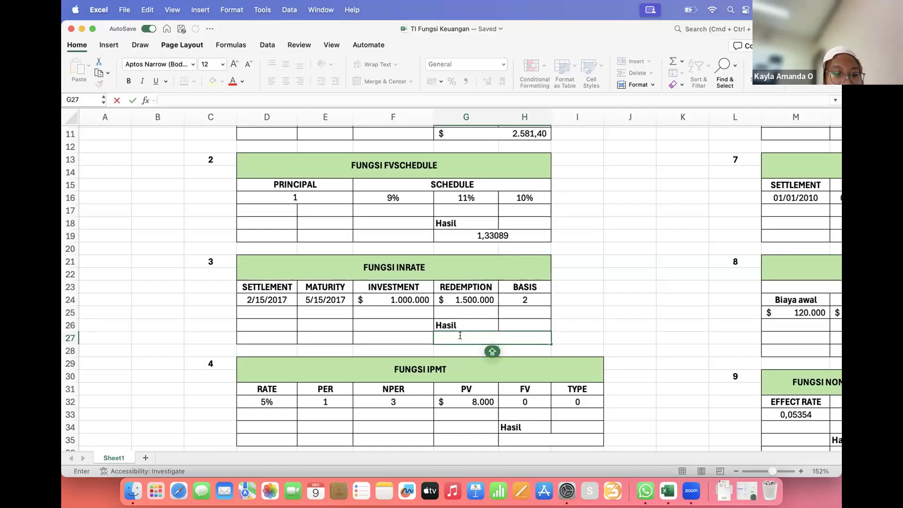
pyautogui.write('=')
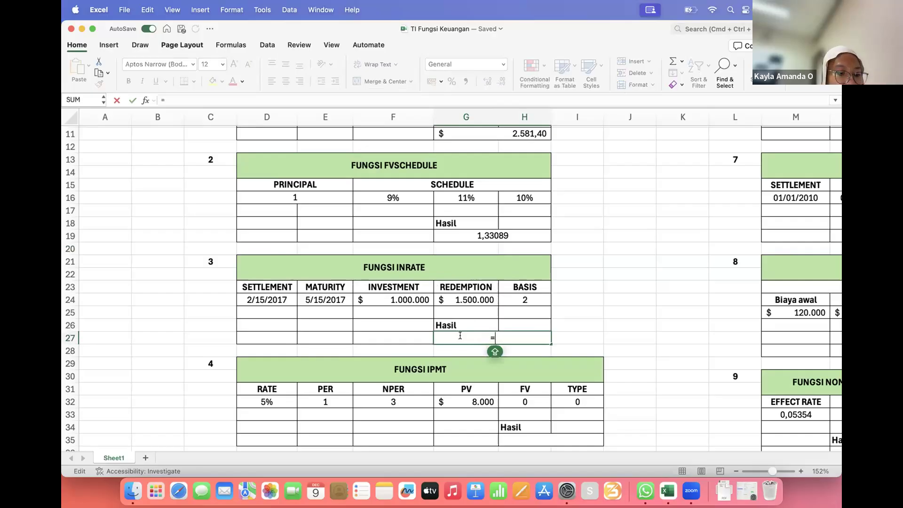
pyautogui.write('IN')
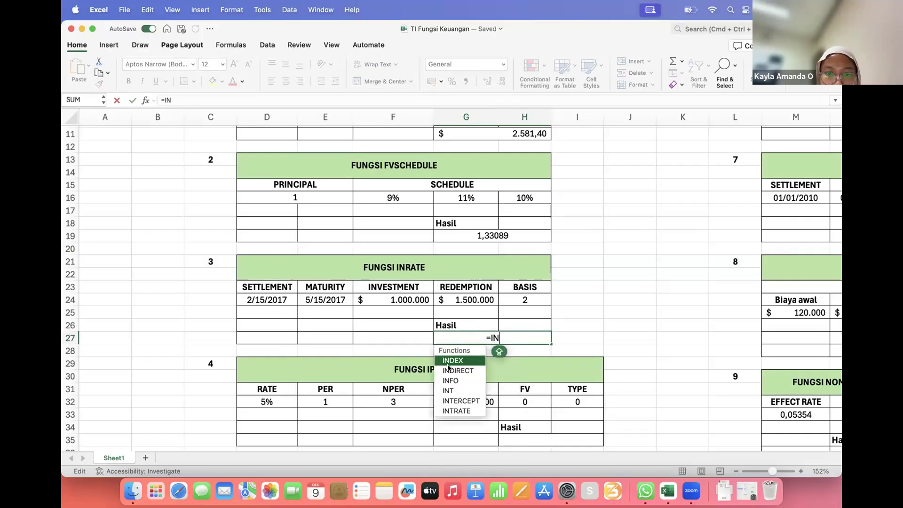
pyautogui.doubleClick(463, 407)
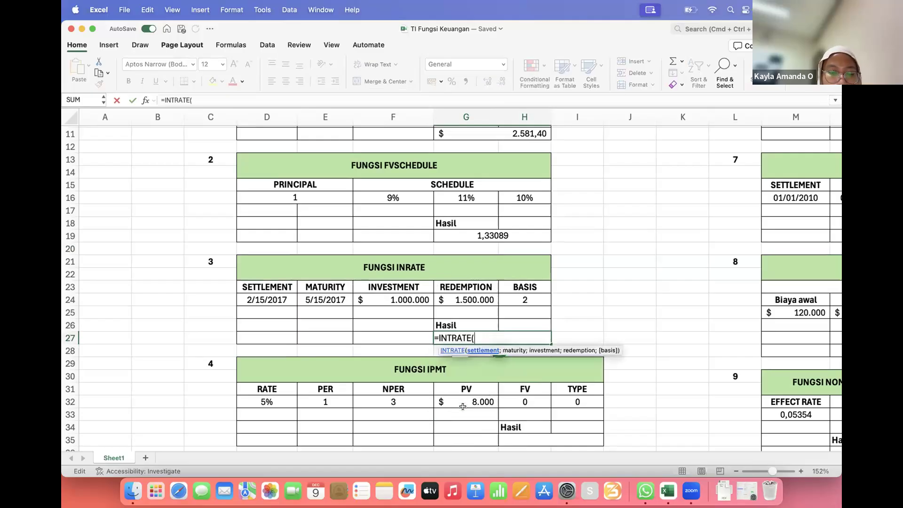
pyautogui.click(277, 299)
pyautogui.write(';')
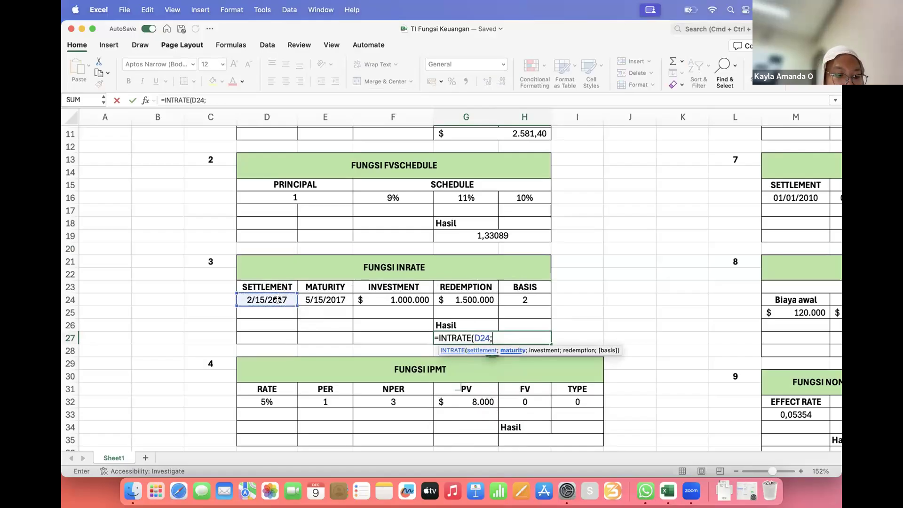
# Step: Try to complete the INTRATE formula in G27 with E24, F24, G24 and H24 as maturity, investment, redemption and basis
pyautogui.click(324, 298)
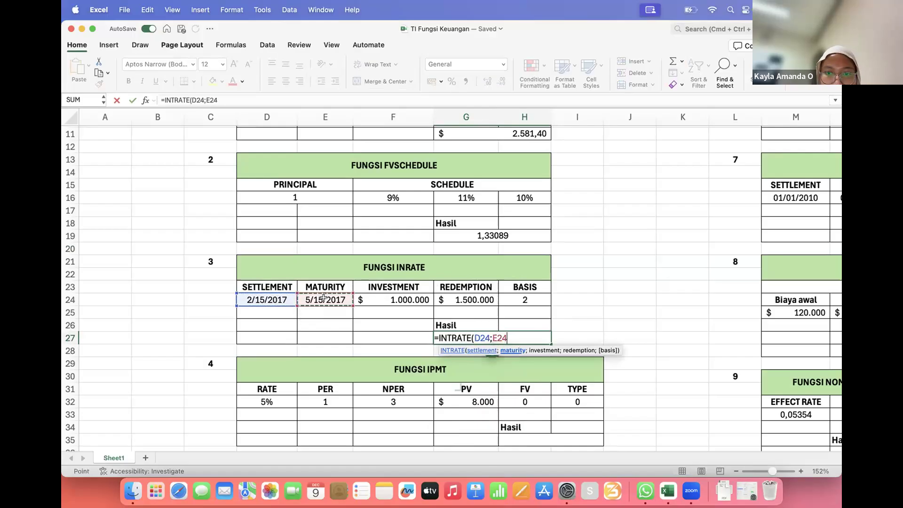
pyautogui.write(';')
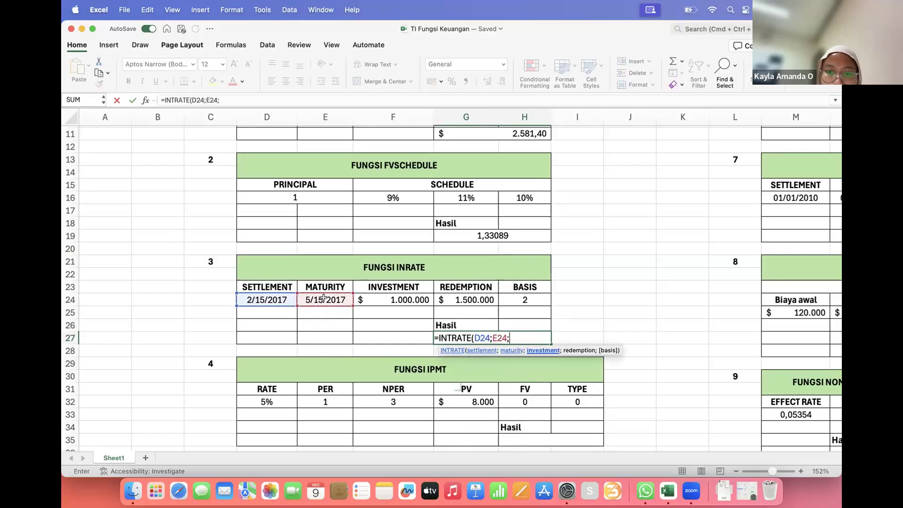
pyautogui.click(387, 299)
pyautogui.write(';')
pyautogui.click(459, 295)
pyautogui.write(';')
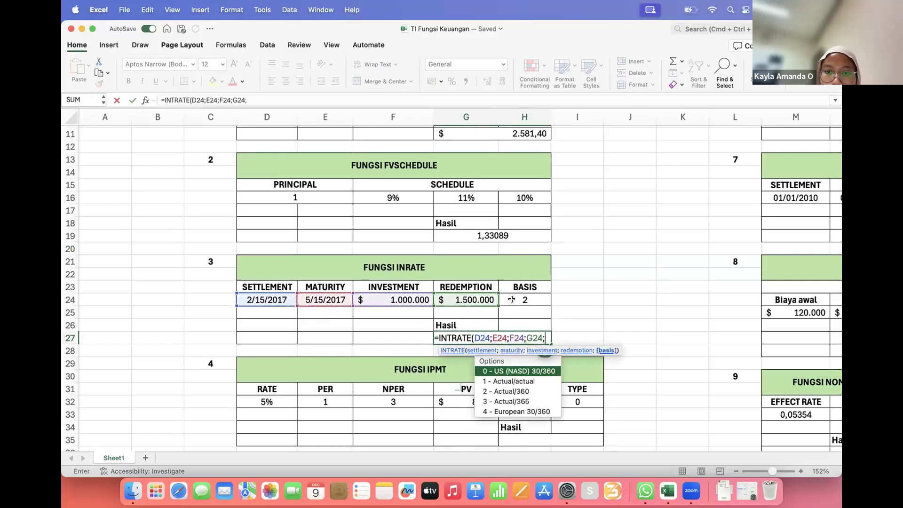
pyautogui.click(512, 299)
pyautogui.write(')')
pyautogui.press('Return')
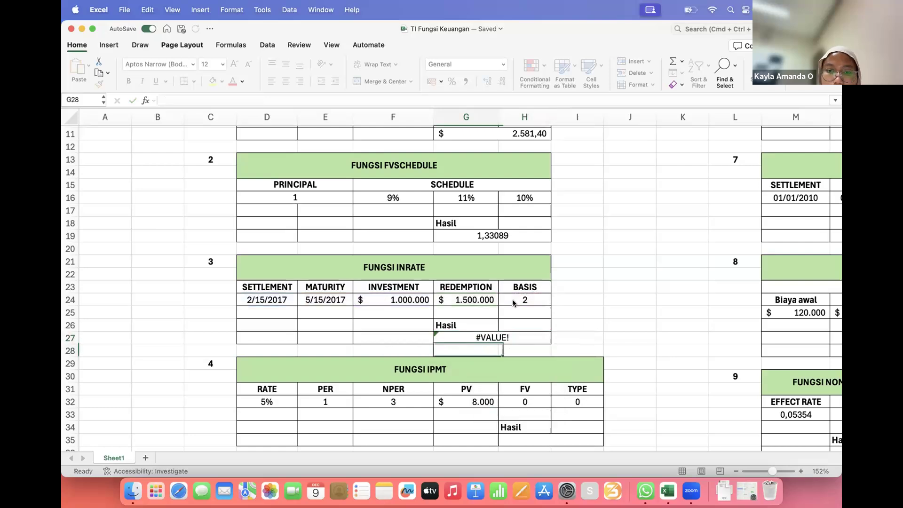
# Step: Review the INTRATE formula in G27 and erase it entirely from the cell
pyautogui.doubleClick(500, 333)
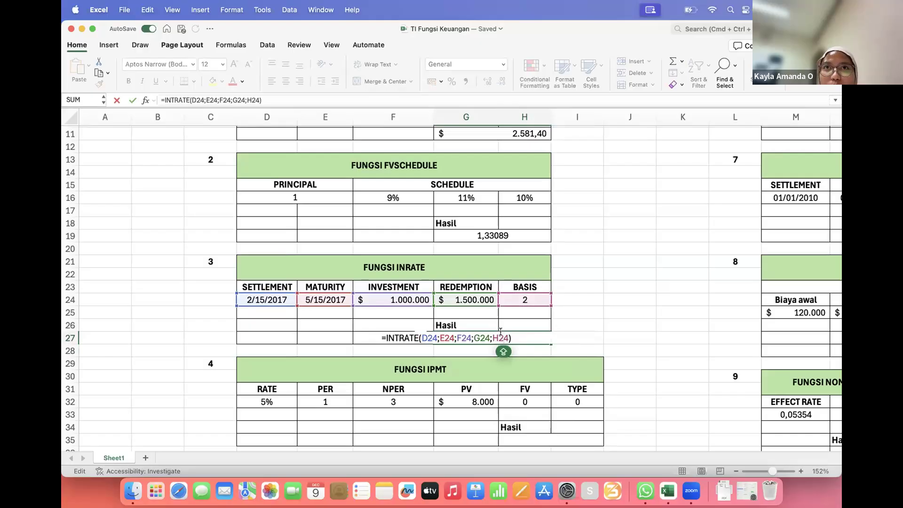
pyautogui.press('Return')
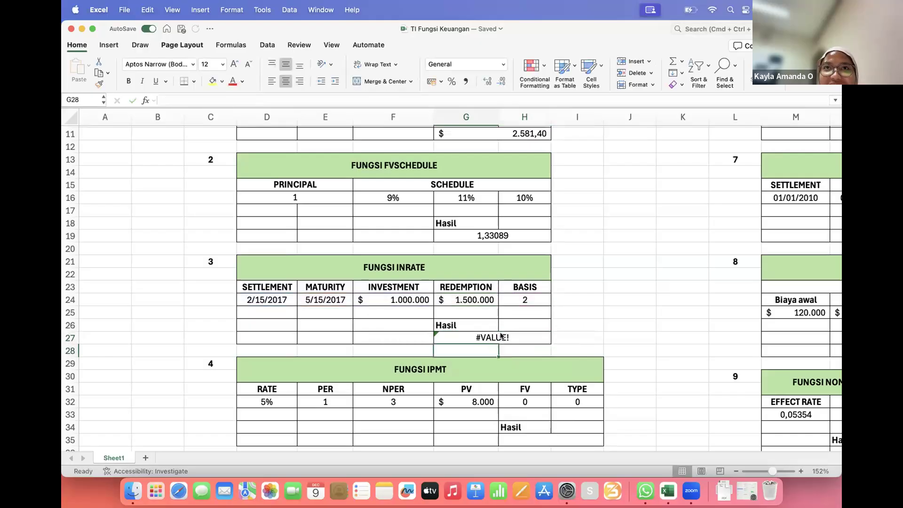
pyautogui.click(499, 332)
pyautogui.doubleClick(500, 332)
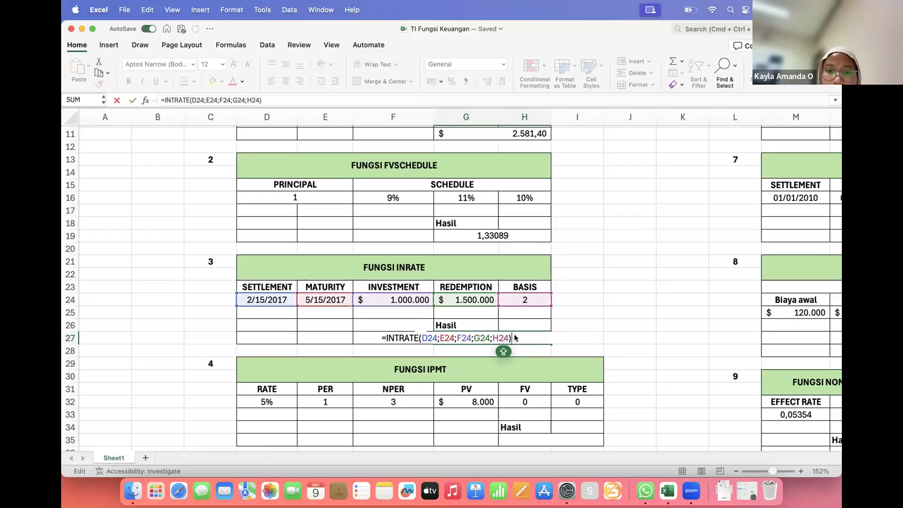
pyautogui.press('BackSpace')
pyautogui.press('BackSpace')
pyautogui.press('BackSpace')
pyautogui.press('BackSpace')
pyautogui.press('BackSpace')
pyautogui.press('BackSpace')
pyautogui.press('BackSpace')
pyautogui.press('BackSpace')
pyautogui.press('BackSpace')
pyautogui.press('BackSpace')
pyautogui.press('BackSpace')
pyautogui.press('BackSpace')
pyautogui.press('BackSpace')
pyautogui.press('BackSpace')
pyautogui.press('BackSpace')
pyautogui.press('BackSpace')
pyautogui.press('BackSpace')
pyautogui.press('BackSpace')
pyautogui.press('BackSpace')
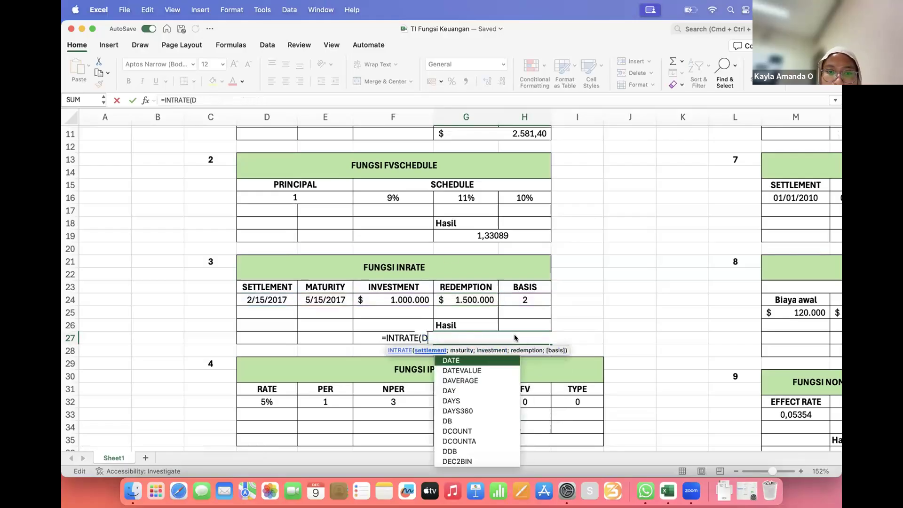
pyautogui.press('BackSpace')
pyautogui.press('BackSpace')
pyautogui.press('BackSpace')
pyautogui.press('BackSpace')
pyautogui.press('BackSpace')
pyautogui.press('BackSpace')
pyautogui.press('BackSpace')
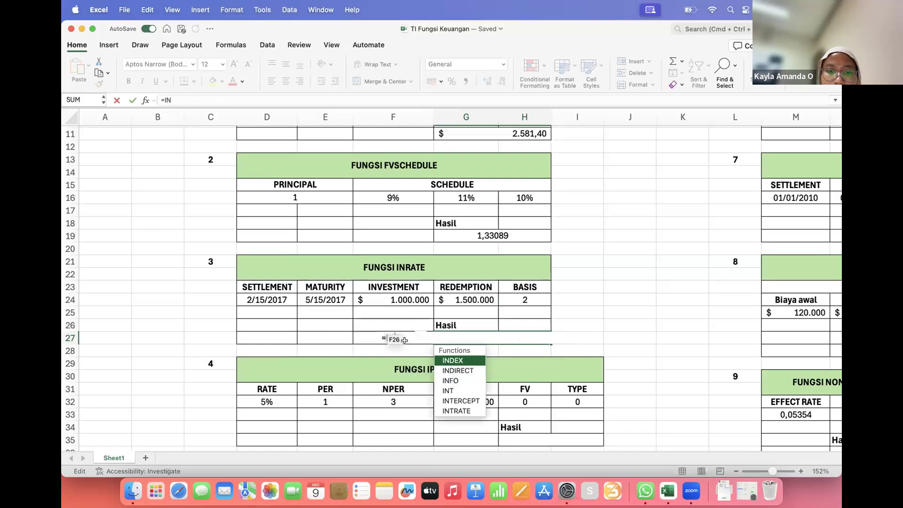
pyautogui.press('BackSpace')
pyautogui.press('BackSpace')
pyautogui.press('BackSpace')
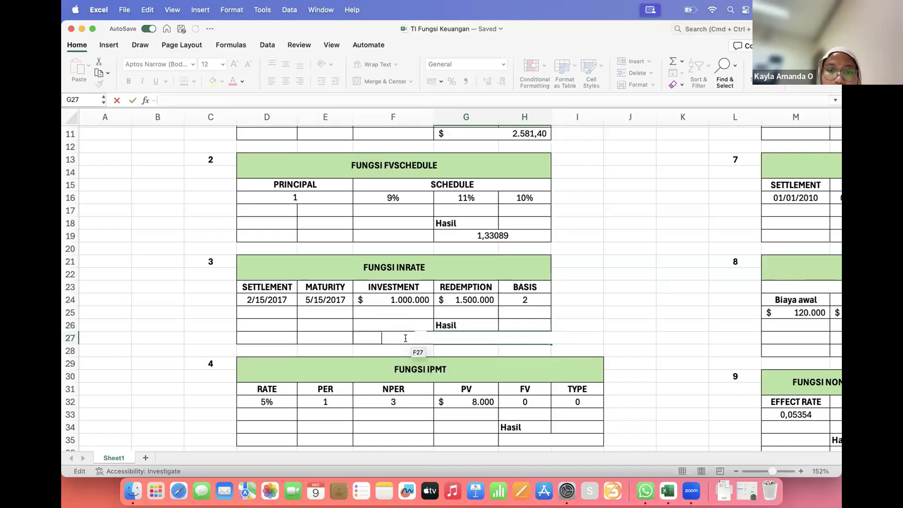
pyautogui.press('Return')
# Step: Check the date entries in D24 and E24 and begin INTRATE again in G27 with D24 as settlement
pyautogui.click(285, 299)
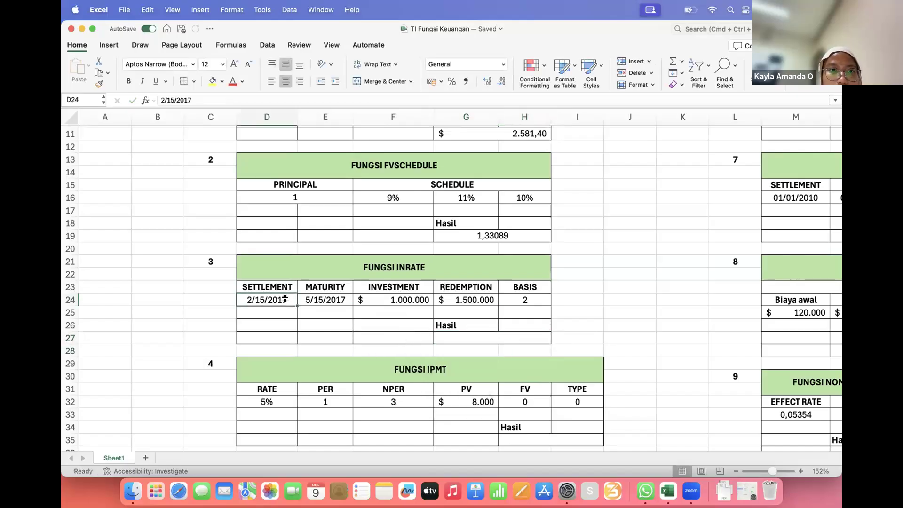
pyautogui.doubleClick(327, 300)
pyautogui.press('capslock')
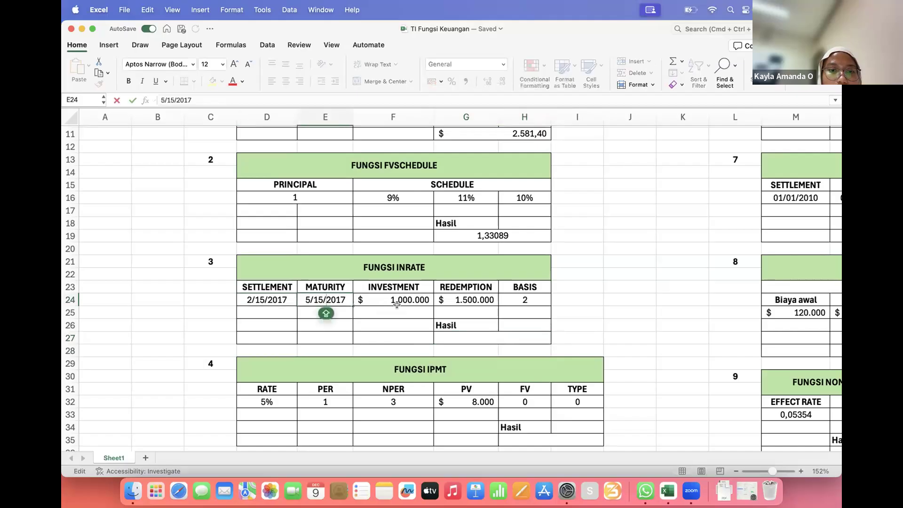
pyautogui.click(462, 337)
pyautogui.write('=INTRATE(')
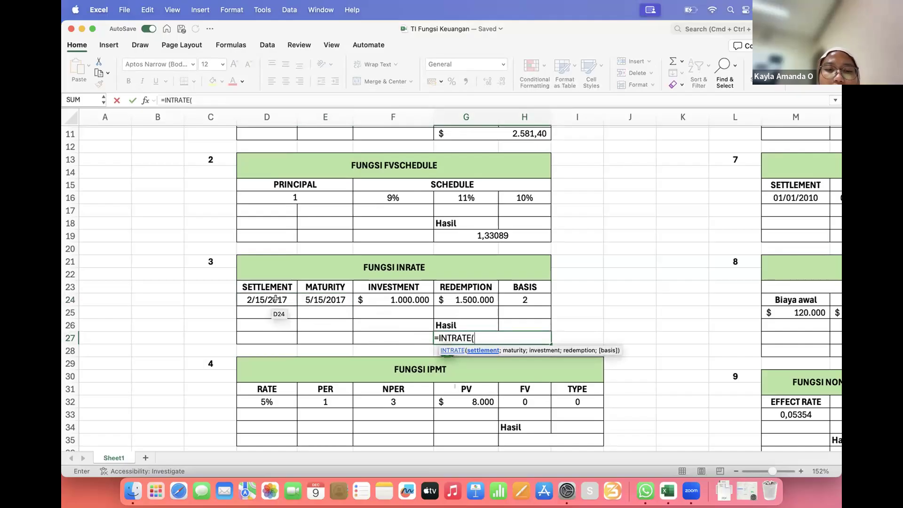
pyautogui.click(276, 299)
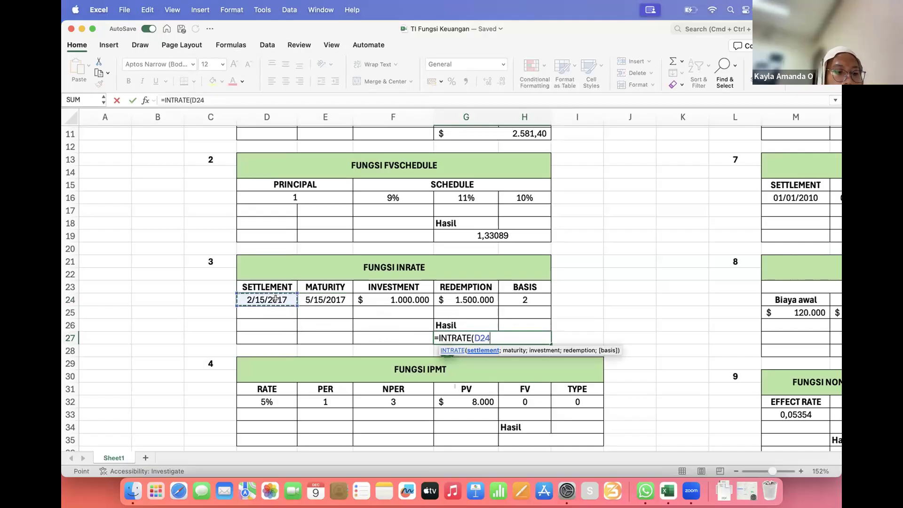
pyautogui.write(';')
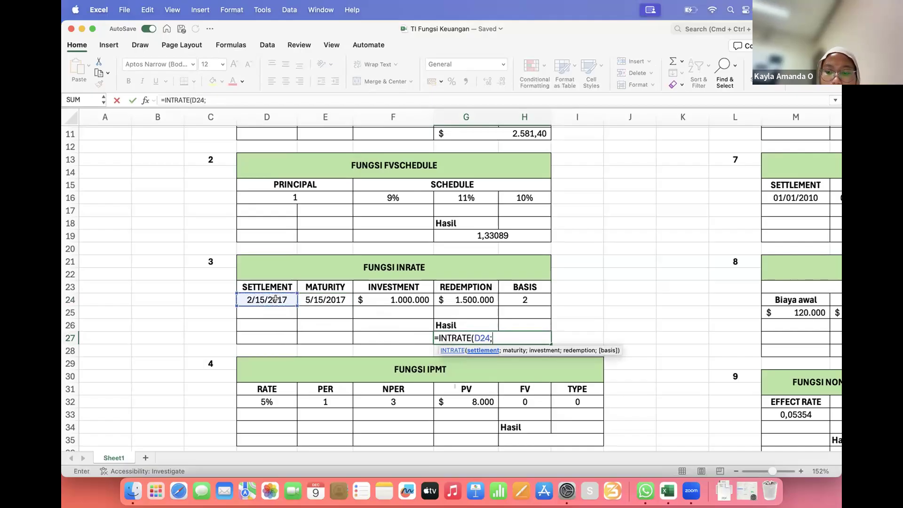
# Step: Try E24, F24, G24 and H24 as the remaining INTRATE arguments in G27, and clear the entered formula
pyautogui.click(328, 299)
pyautogui.write(';')
pyautogui.click(375, 296)
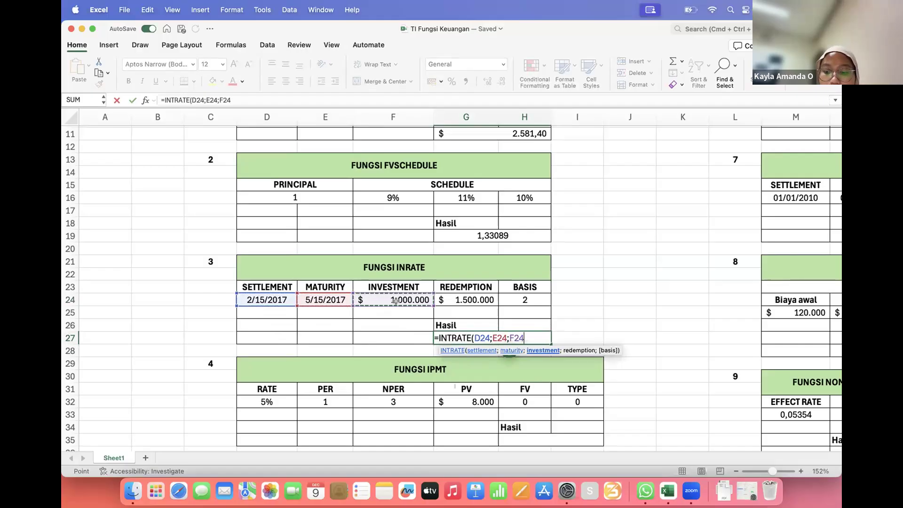
pyautogui.write(';')
pyautogui.click(469, 297)
pyautogui.write(';')
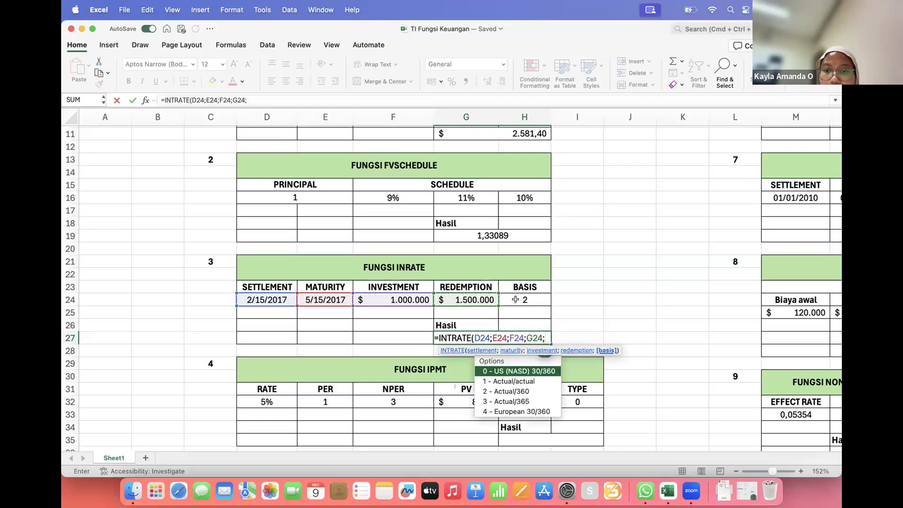
pyautogui.click(516, 300)
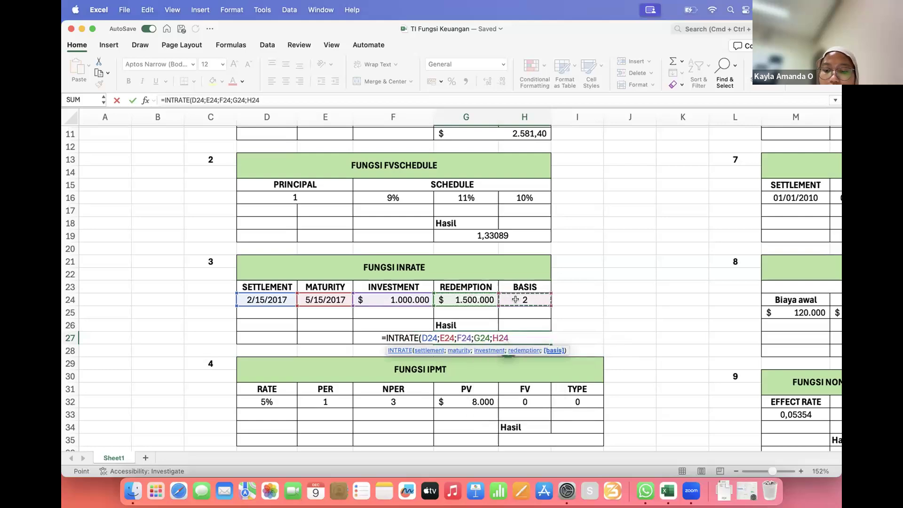
pyautogui.write(')')
pyautogui.press('Return')
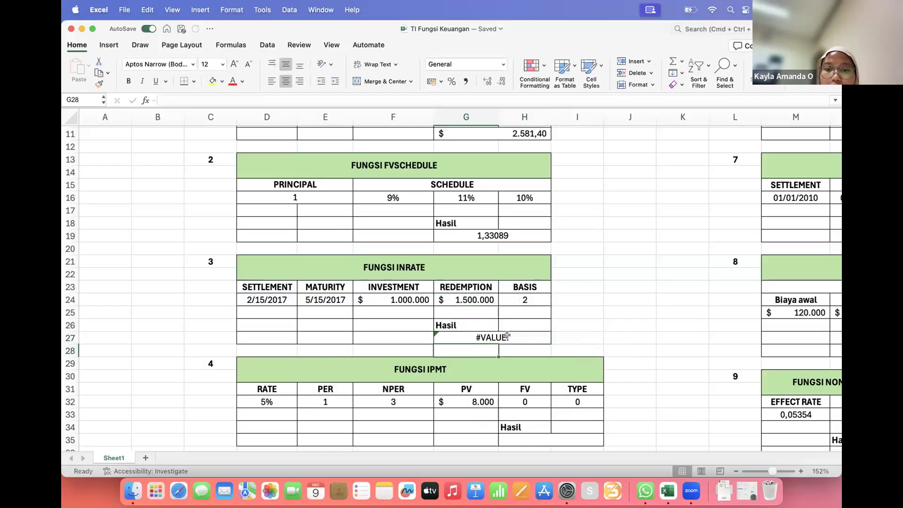
pyautogui.click(507, 336)
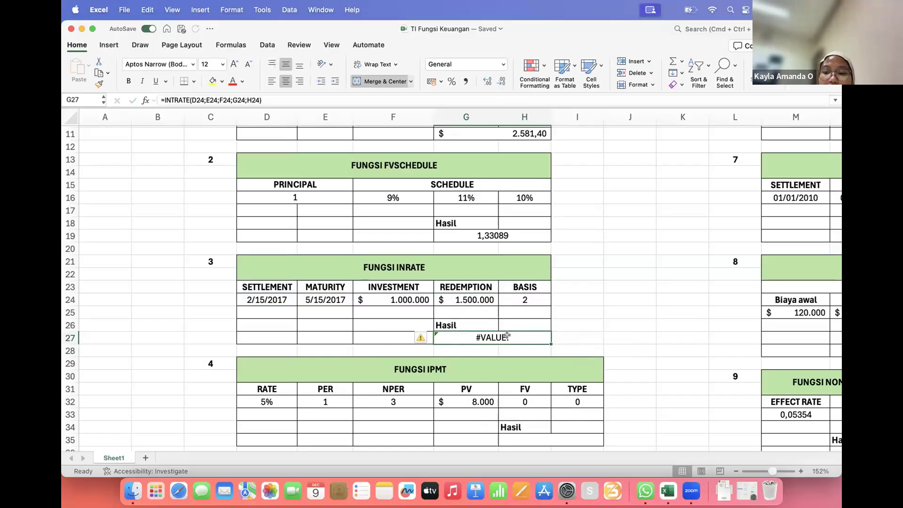
pyautogui.press('Delete')
# Step: Change the maturity date in cell E24 to day-first order as 15/5/2017
pyautogui.click(324, 299)
pyautogui.doubleClick(324, 298)
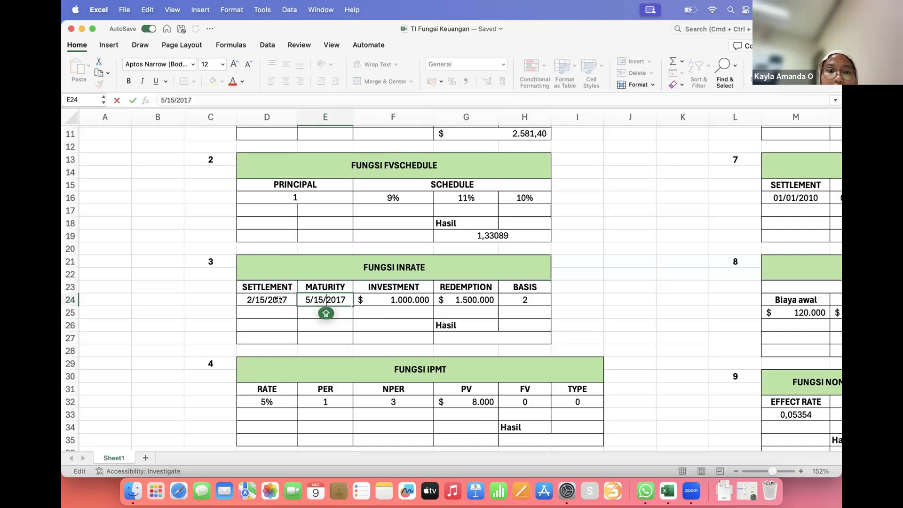
pyautogui.press('BackSpace')
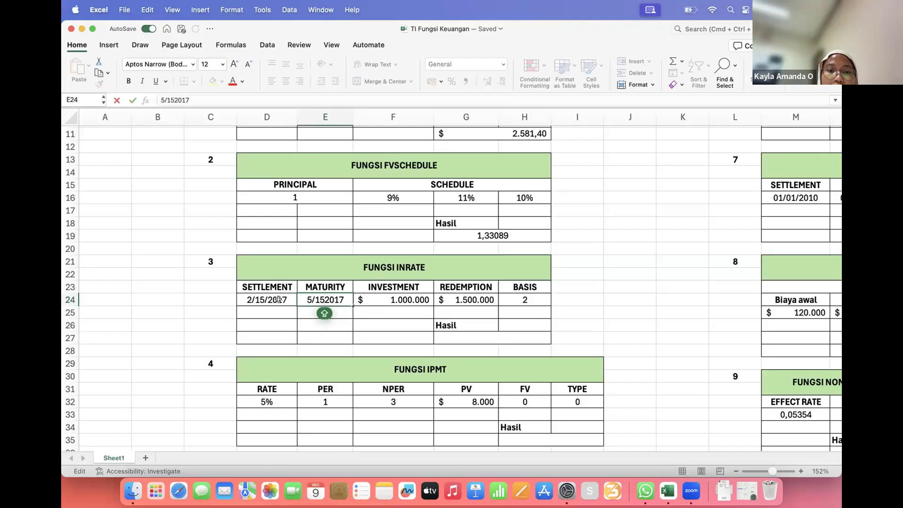
pyautogui.press('BackSpace')
pyautogui.press('BackSpace')
pyautogui.press('BackSpace')
pyautogui.press('BackSpace')
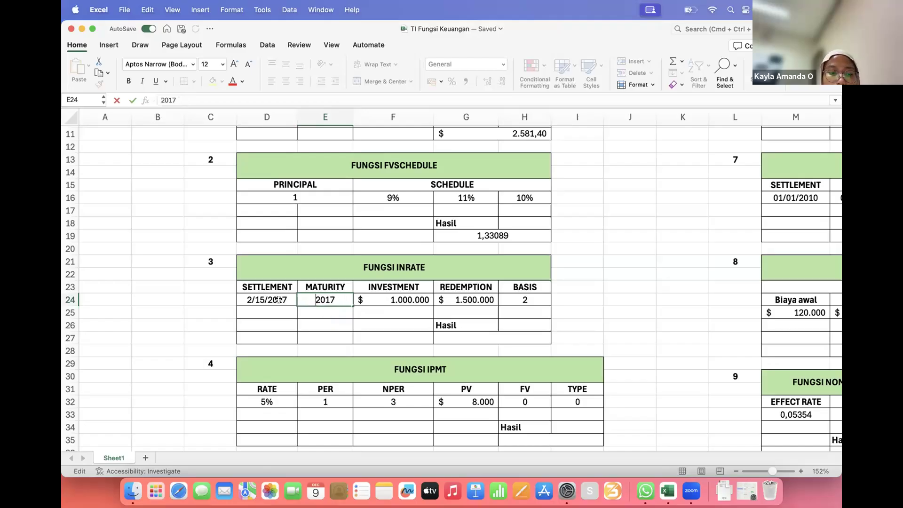
pyautogui.write('1')
pyautogui.press('BackSpace')
pyautogui.write('5-1')
pyautogui.press('BackSpace')
pyautogui.press('BackSpace')
pyautogui.press('BackSpace')
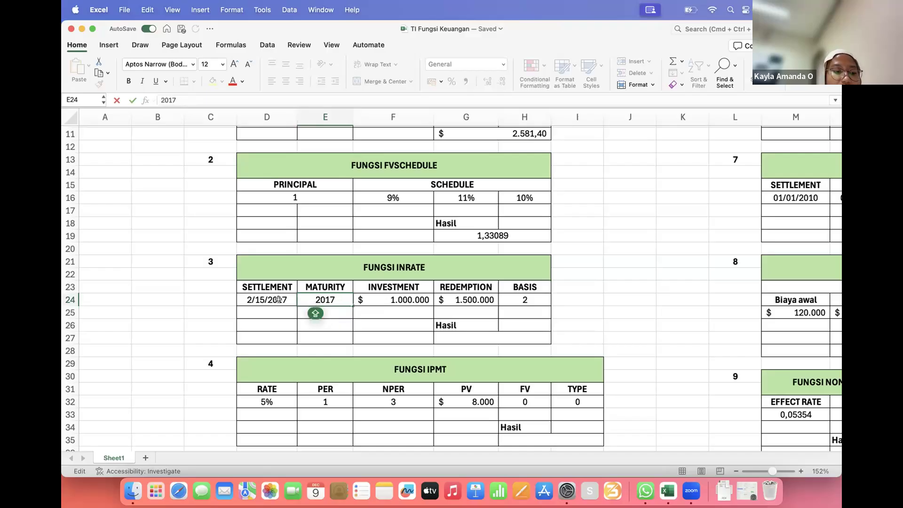
pyautogui.write('15-')
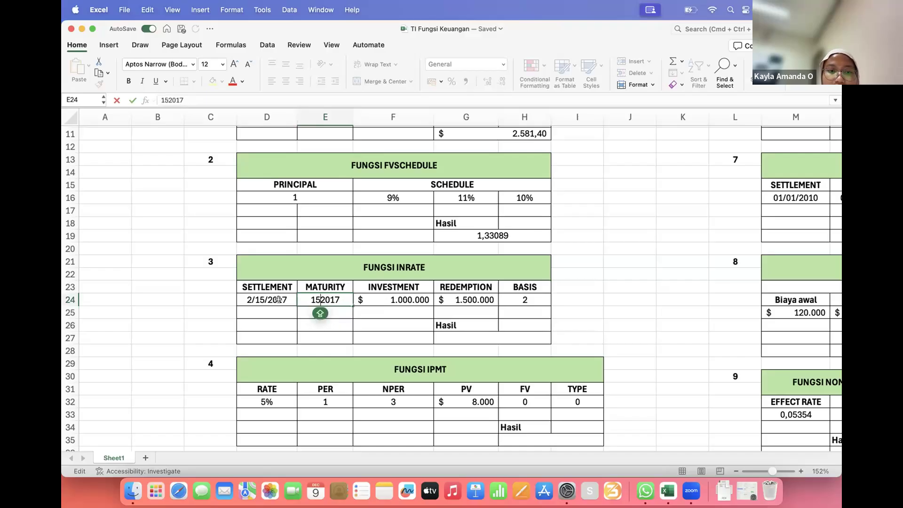
pyautogui.press('capslock')
pyautogui.press('BackSpace')
pyautogui.write('/5/')
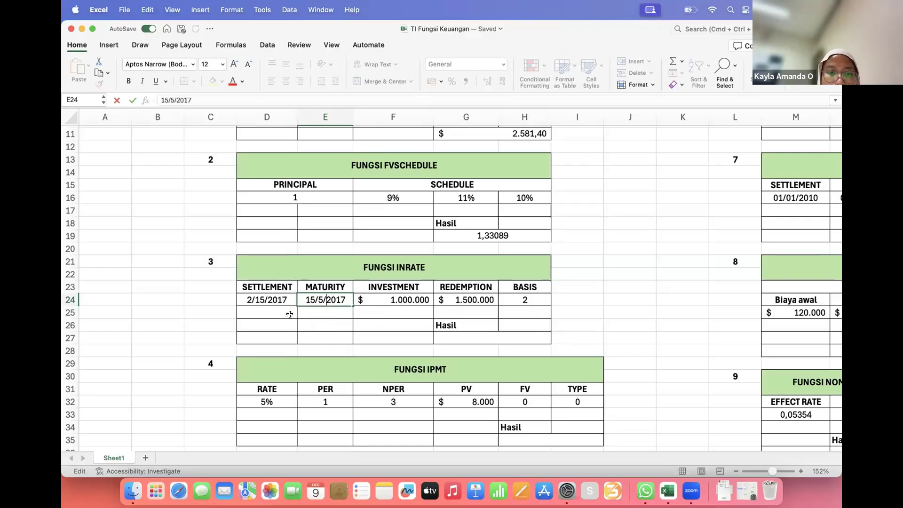
# Step: Change the settlement date in cell D24 to day-first order as 15/2/2017
pyautogui.doubleClick(260, 301)
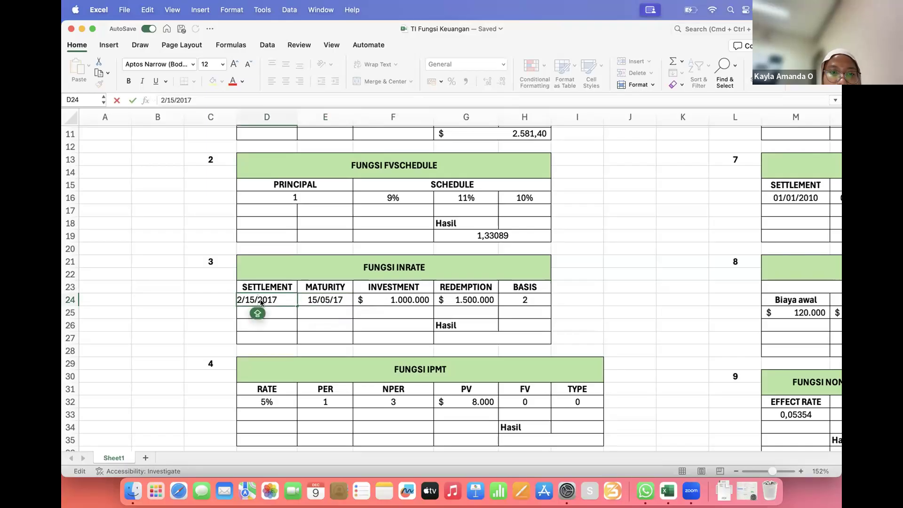
pyautogui.press('BackSpace')
pyautogui.press('BackSpace')
pyautogui.press('BackSpace')
pyautogui.press('BackSpace')
pyautogui.press('BackSpace')
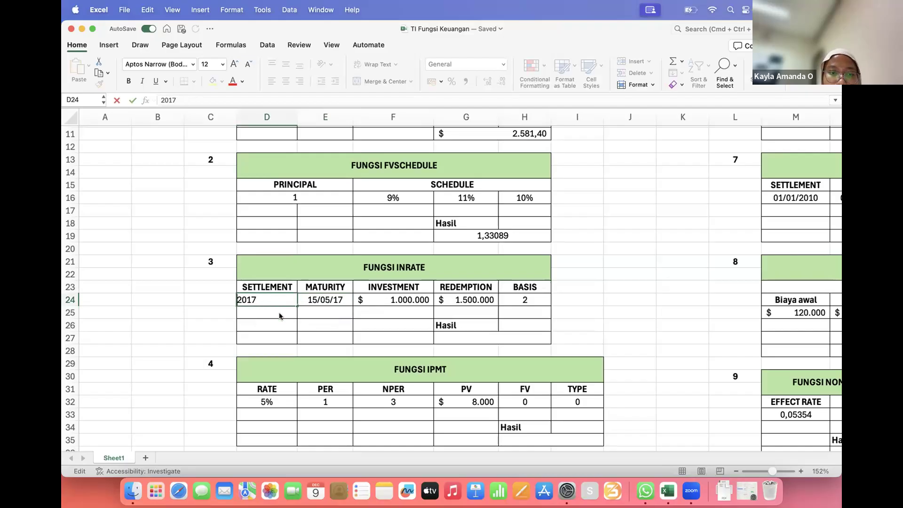
pyautogui.write('1')
pyautogui.write('5/')
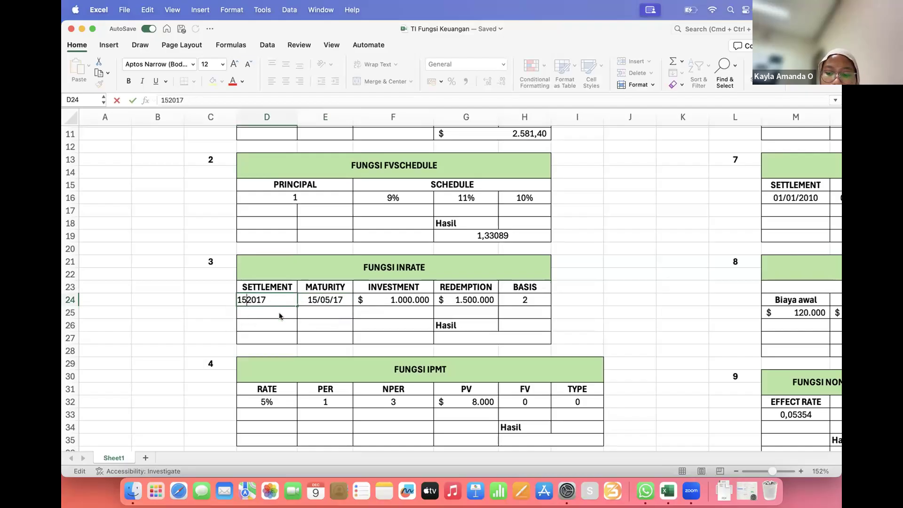
pyautogui.write('02/')
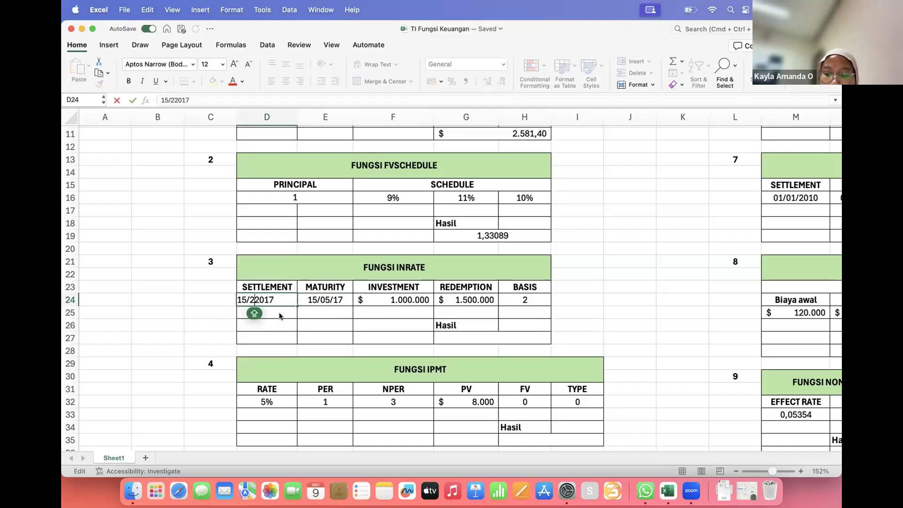
pyautogui.press('Return')
# Step: Start an INTRATE formula in G27 with D24 as settlement, E24 as maturity and F24 as investment
pyautogui.click(490, 336)
pyautogui.write('=IN')
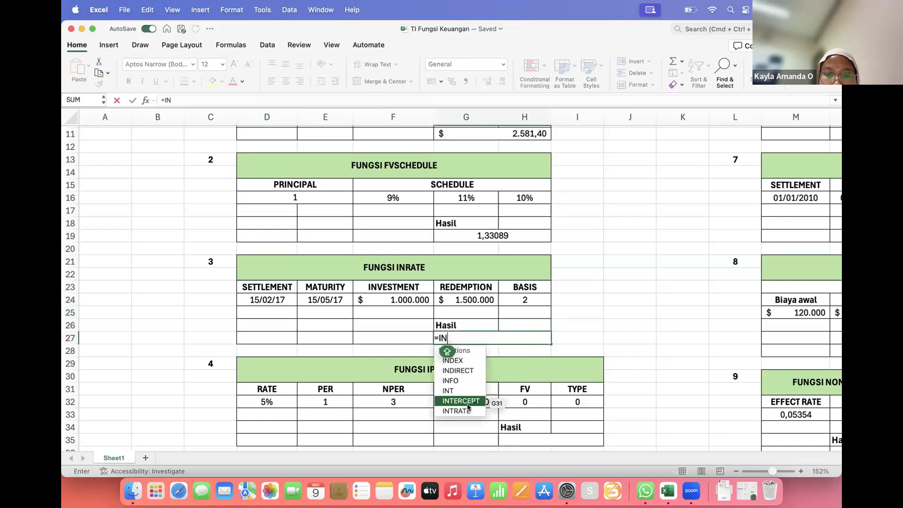
pyautogui.doubleClick(464, 409)
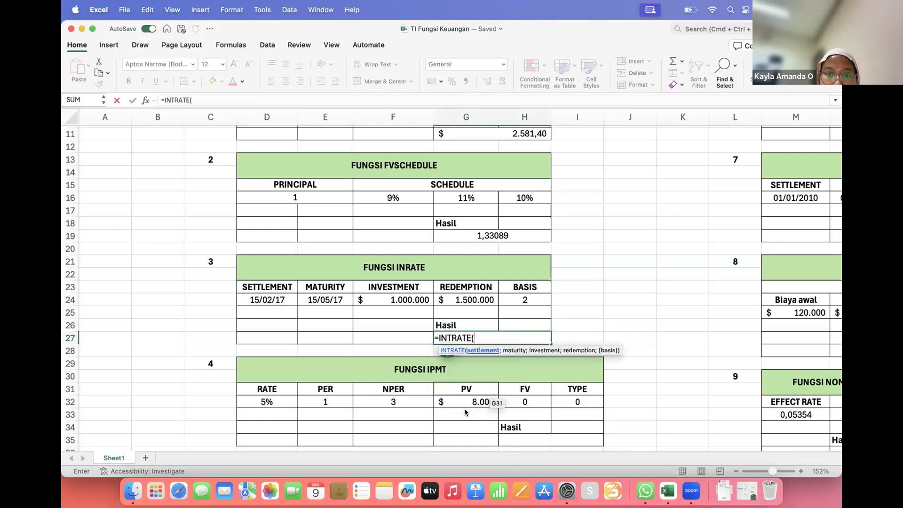
pyautogui.click(267, 299)
pyautogui.write(';')
pyautogui.click(323, 298)
pyautogui.write(';')
pyautogui.click(377, 297)
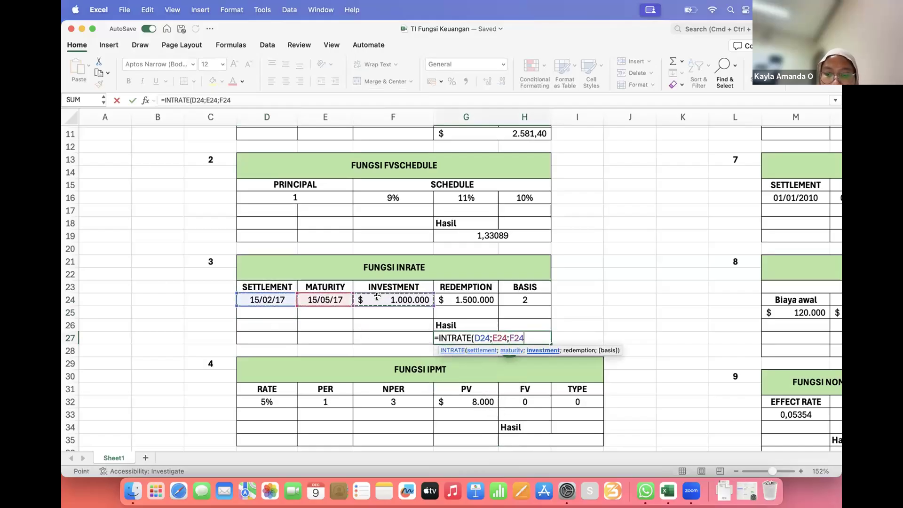
# Step: Complete the INTRATE formula with G24 as redemption and H24 as basis, and clear cell G27 again
pyautogui.write(';')
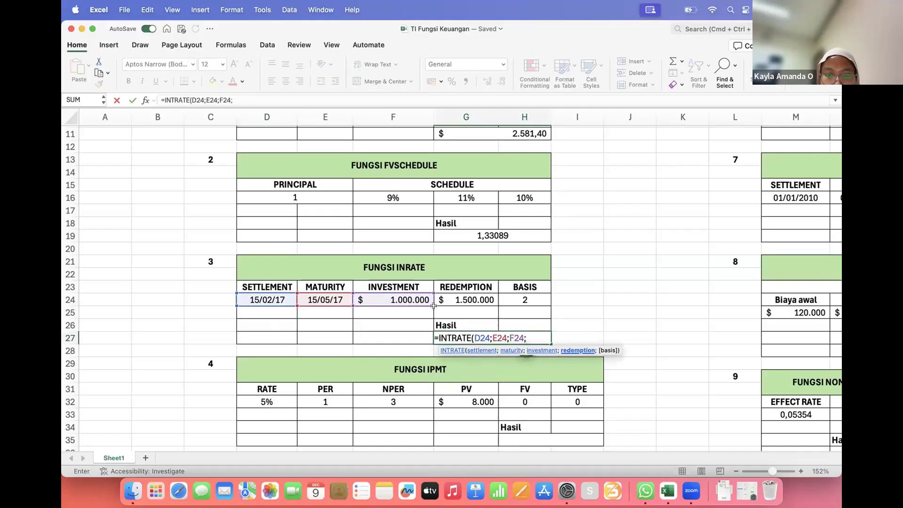
pyautogui.click(456, 299)
pyautogui.write(';')
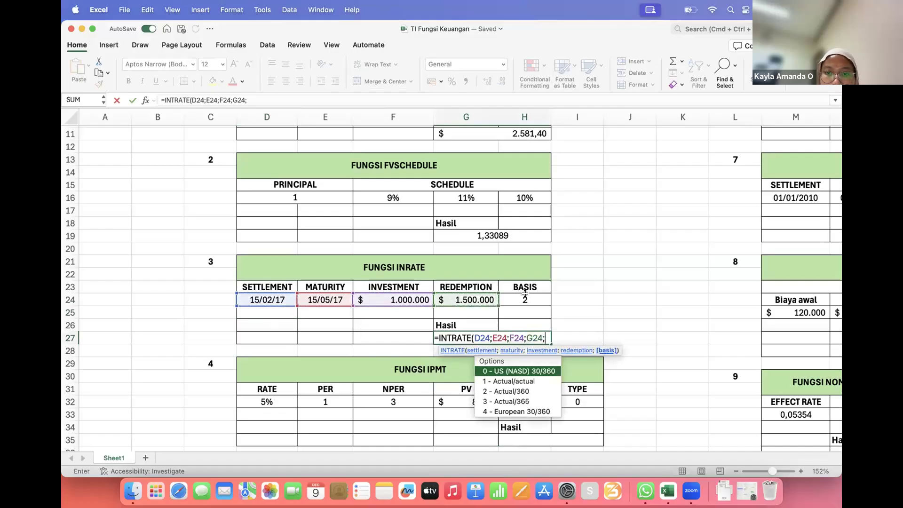
pyautogui.click(530, 293)
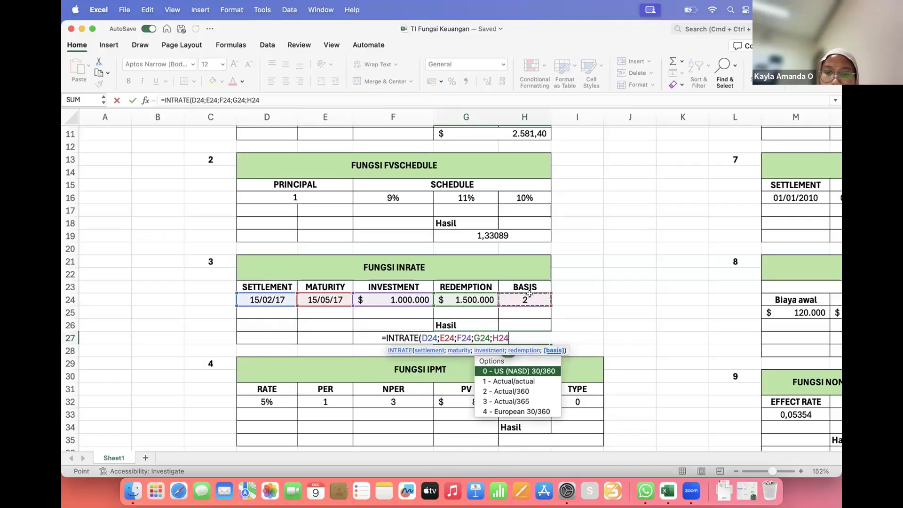
pyautogui.write(')')
pyautogui.press('Return')
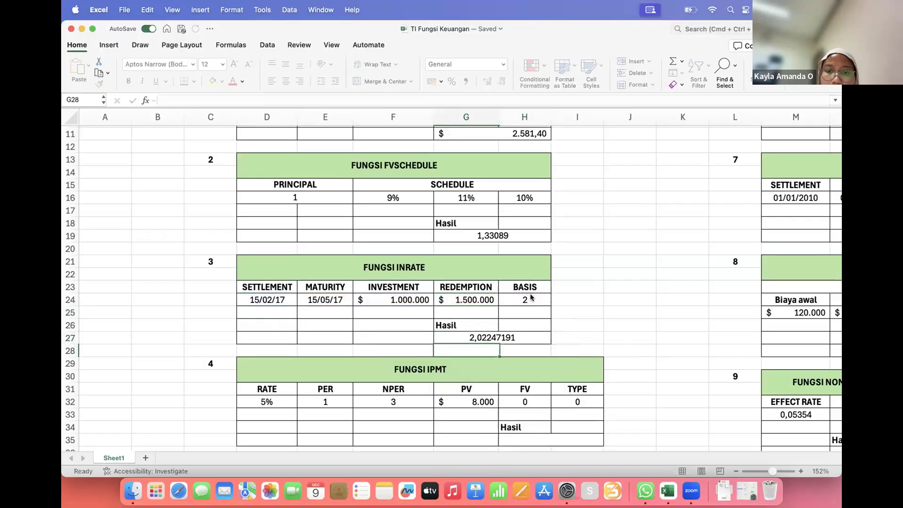
pyautogui.click(518, 334)
pyautogui.press('Delete')
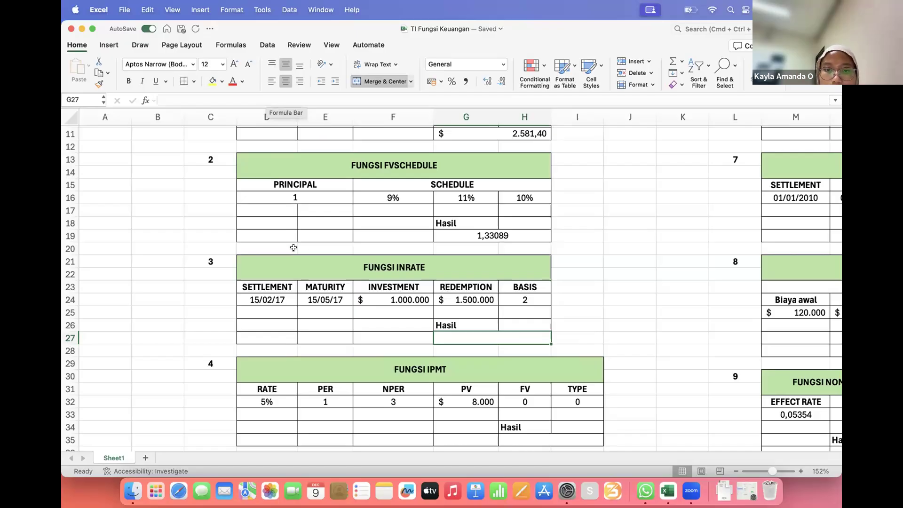
# Step: Enter the INTRATE formula in result cell G27 with D24, E24, F24, G24 and H24 as its arguments
pyautogui.doubleClick(461, 335)
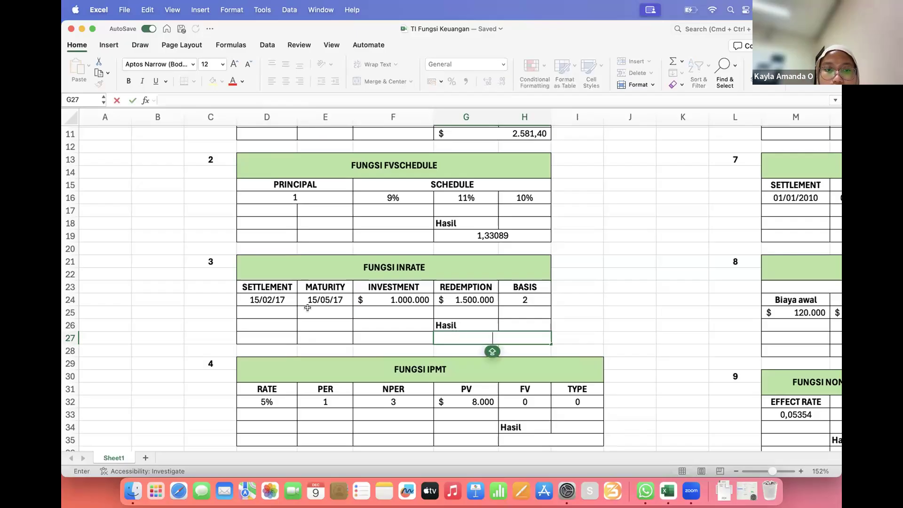
pyautogui.write('=')
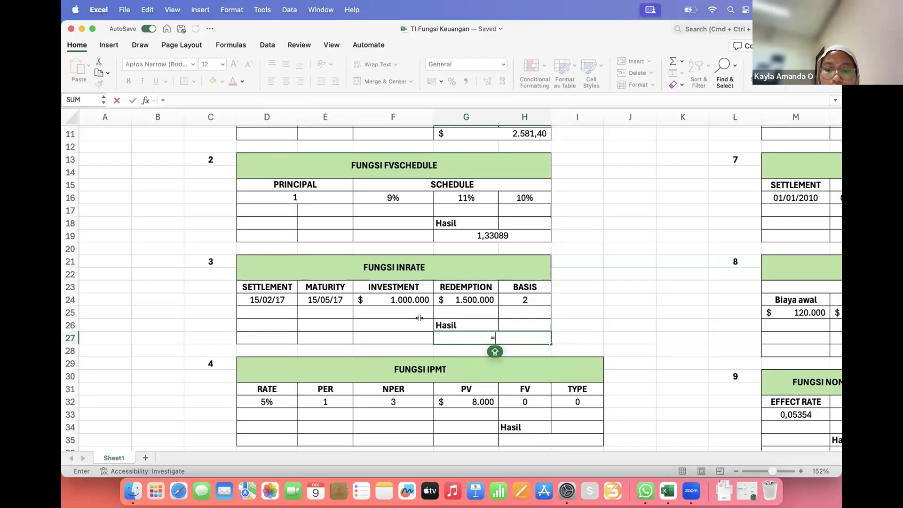
pyautogui.write('IN')
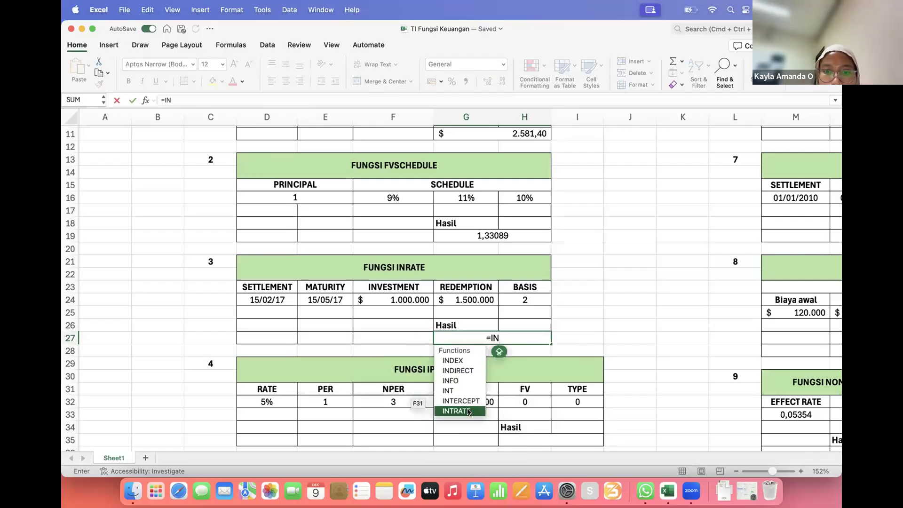
pyautogui.doubleClick(468, 412)
pyautogui.click(277, 300)
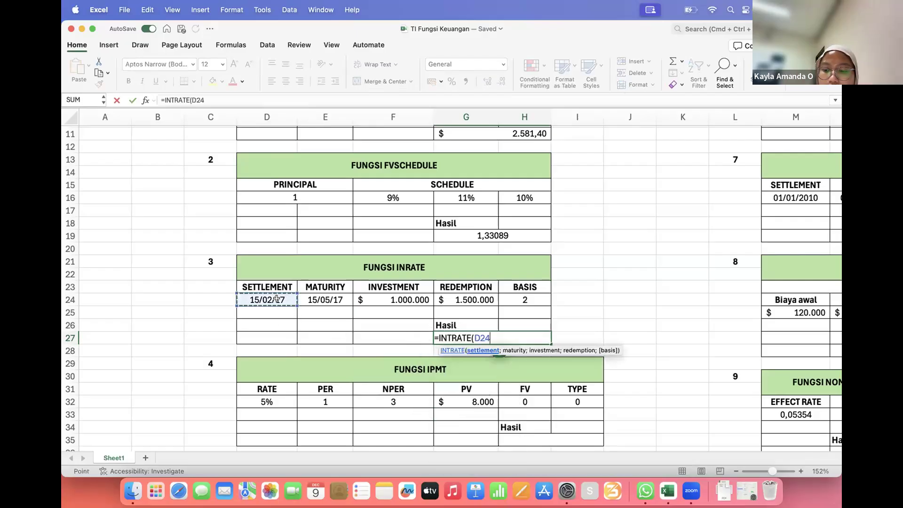
pyautogui.write(';')
pyautogui.click(308, 300)
pyautogui.write(';')
pyautogui.click(371, 299)
pyautogui.write(';')
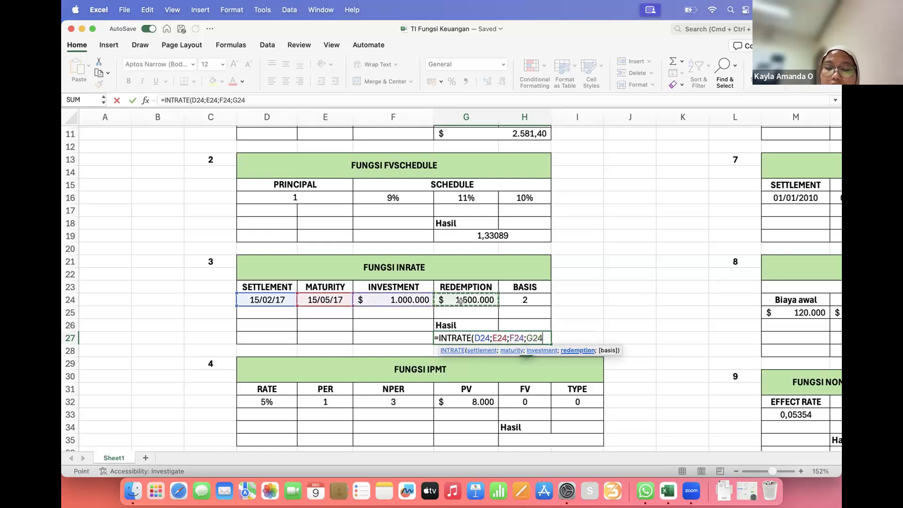
pyautogui.write(';')
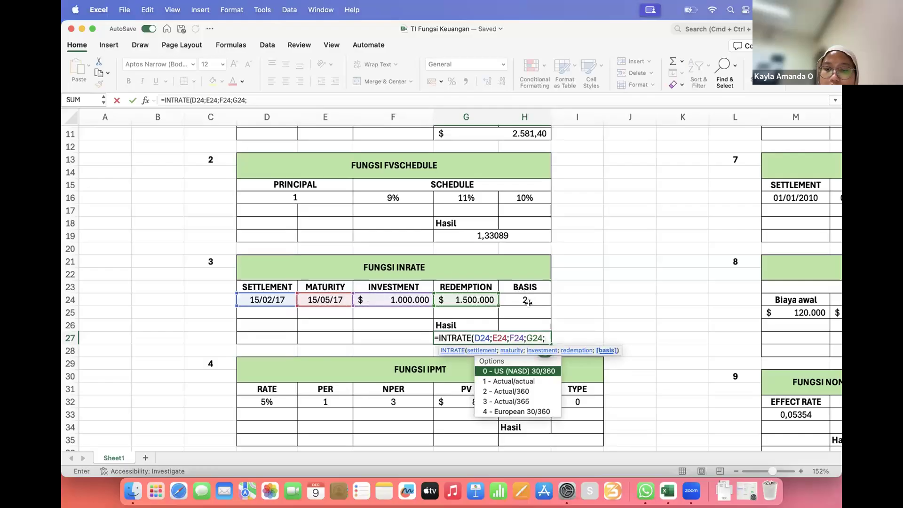
pyautogui.click(529, 302)
pyautogui.press('Return')
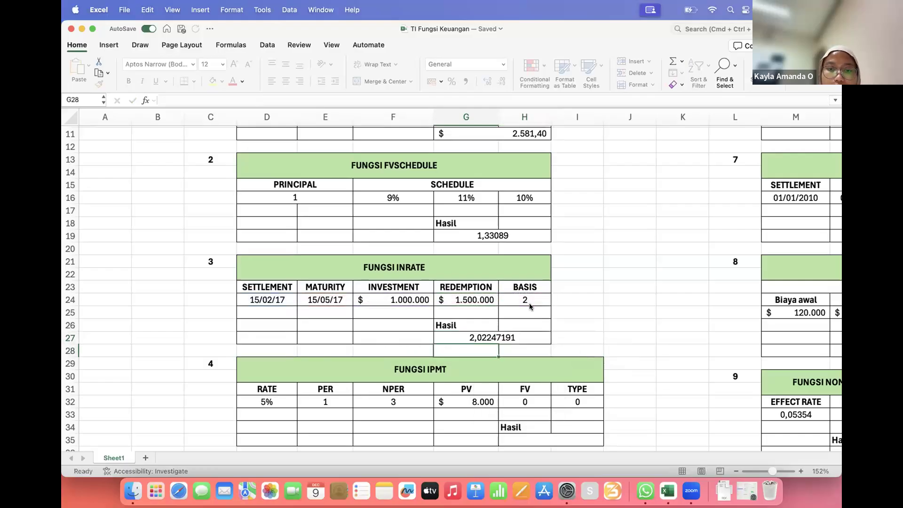
# Step: Start an IPMT formula in result cell H35 with D32 as the rate and E32 as the period
pyautogui.scroll(-5, 529, 306)
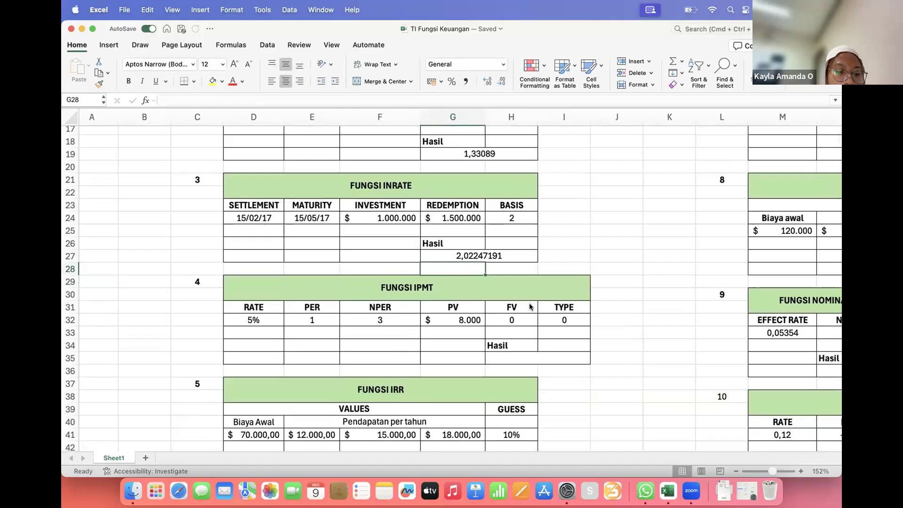
pyautogui.click(538, 356)
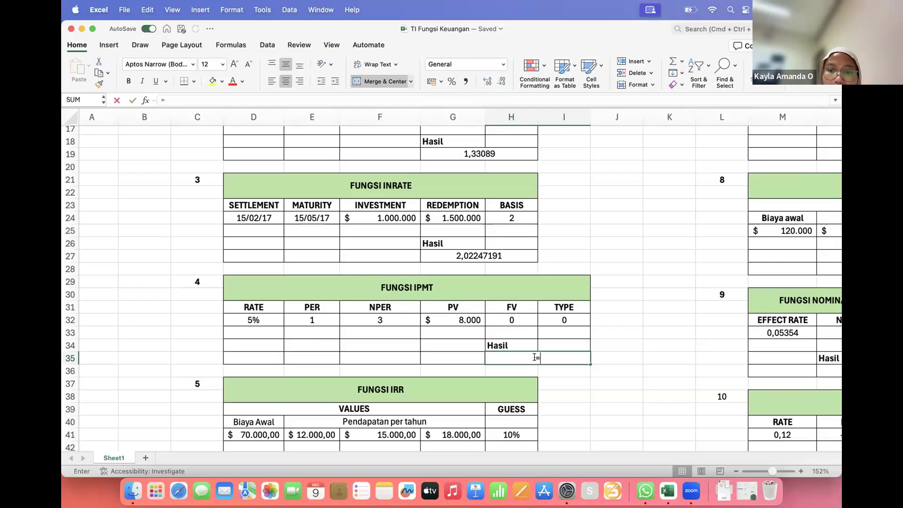
pyautogui.write('=')
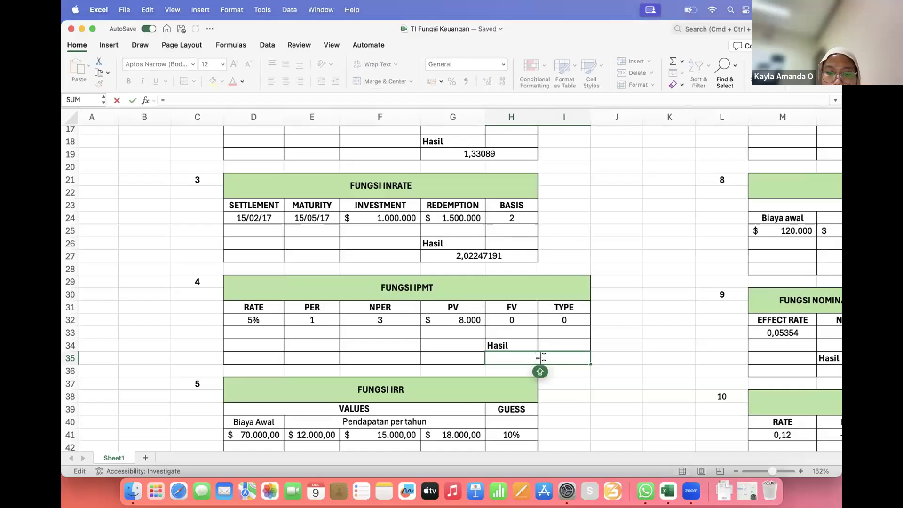
pyautogui.write('IPMT(')
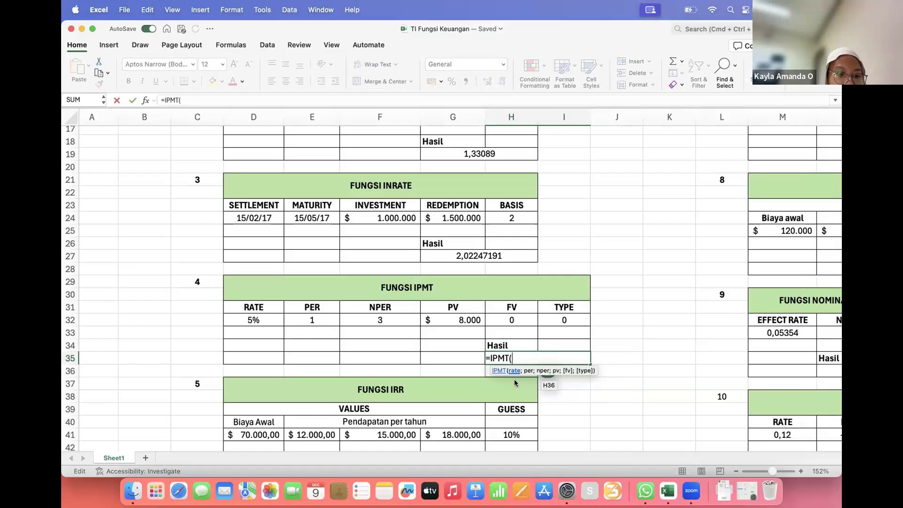
pyautogui.click(260, 321)
pyautogui.write(';')
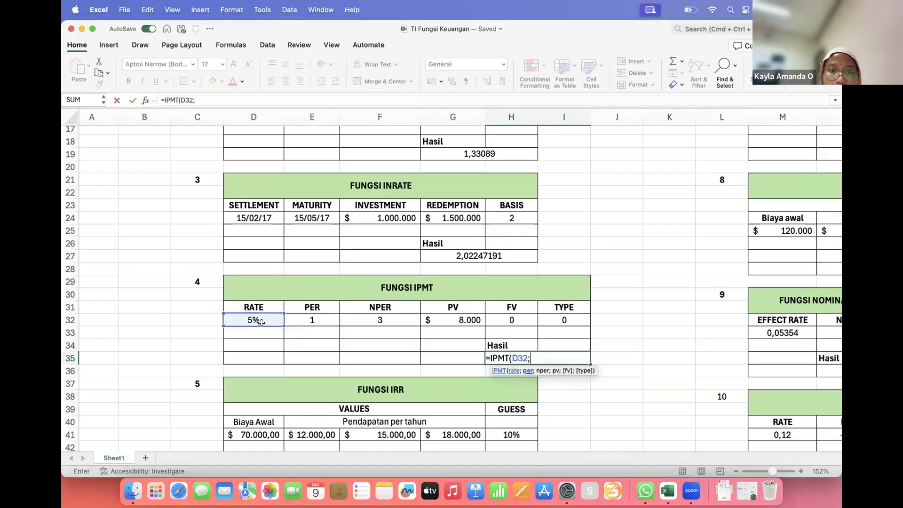
pyautogui.click(303, 329)
pyautogui.click(315, 321)
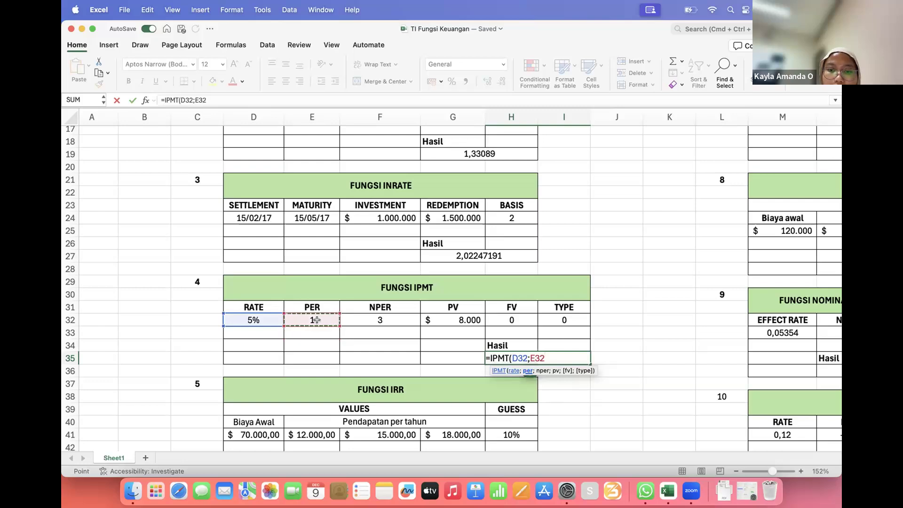
# Step: Complete the IPMT formula in H35 with F32 as nper, G32 as pv, H32 as fv and I32 as type
pyautogui.write(';')
pyautogui.click(362, 320)
pyautogui.write(';')
pyautogui.click(454, 319)
pyautogui.write(';')
pyautogui.click(492, 316)
pyautogui.write(';')
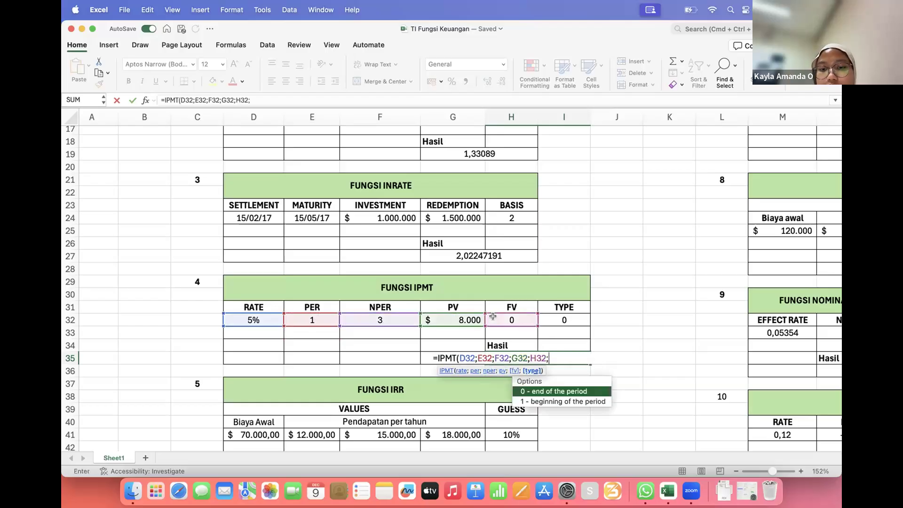
pyautogui.click(562, 317)
pyautogui.write(')')
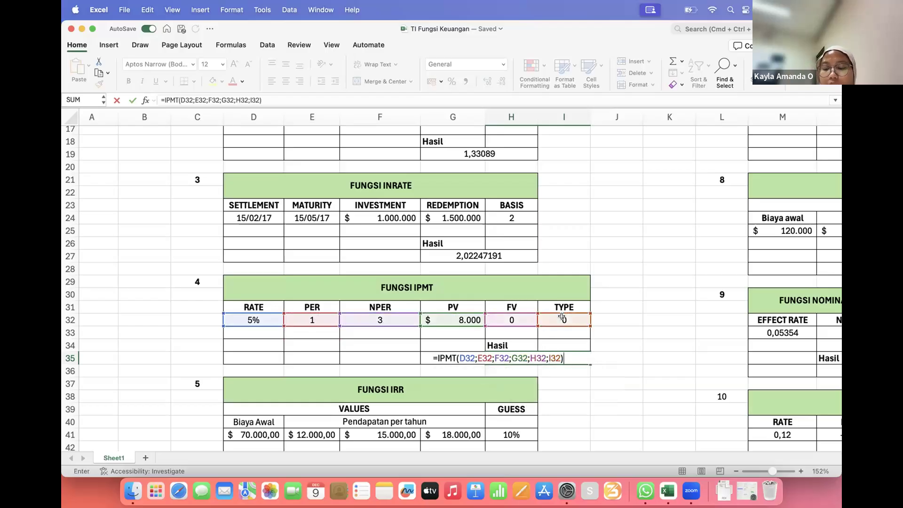
pyautogui.press('Return')
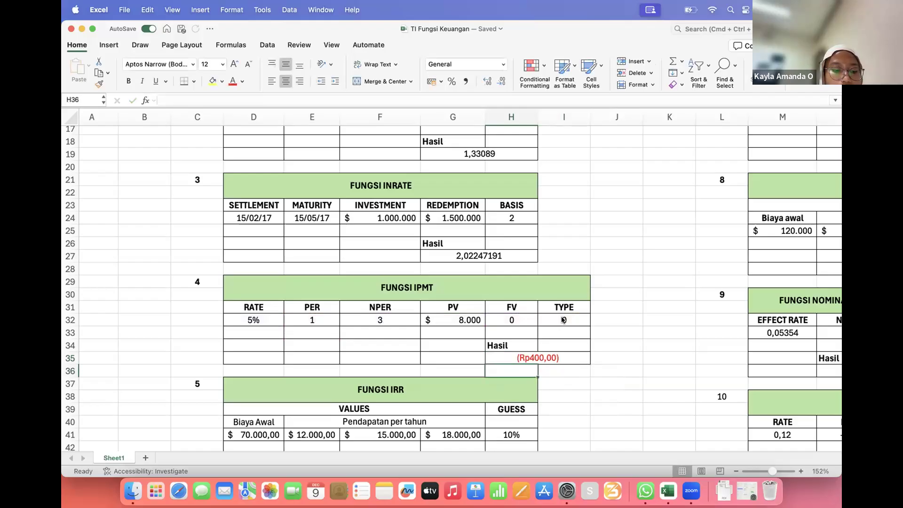
# Step: Start an IRR formula in result cell G44 with D41 as the first value
pyautogui.scroll(-5, 561, 316)
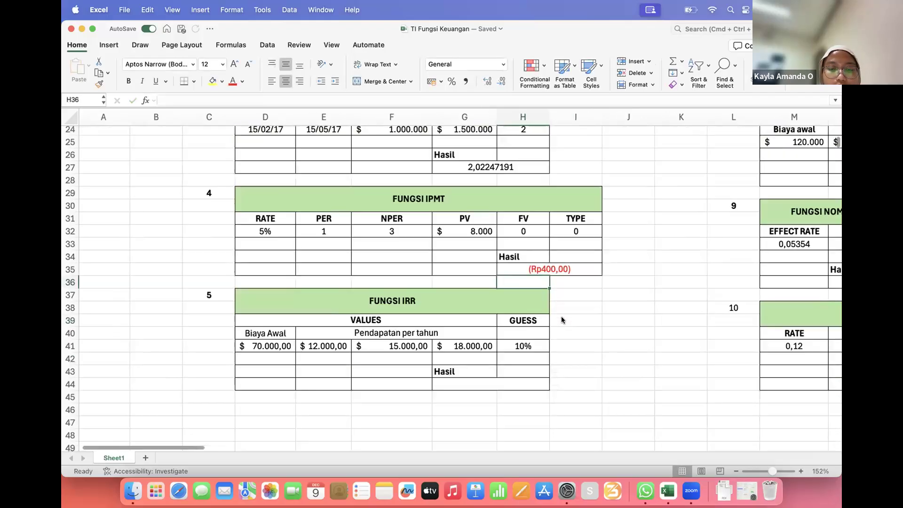
pyautogui.click(452, 367)
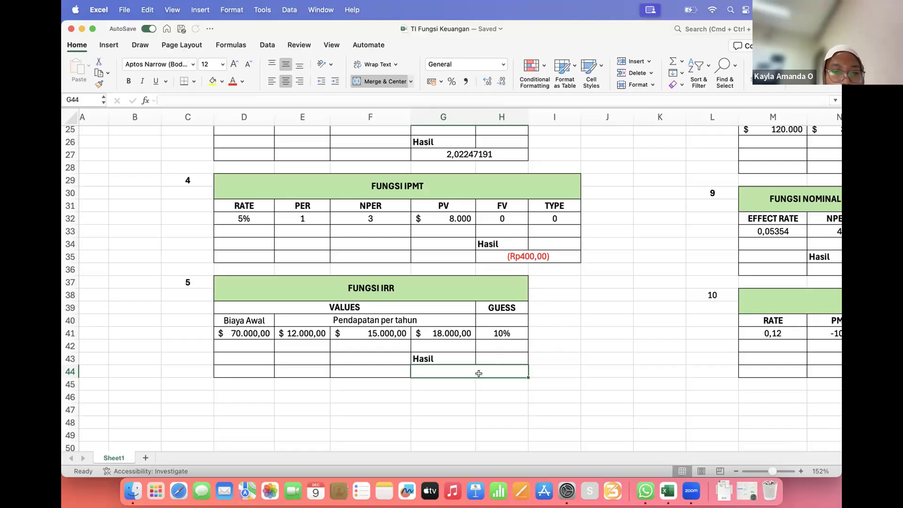
pyautogui.write('=')
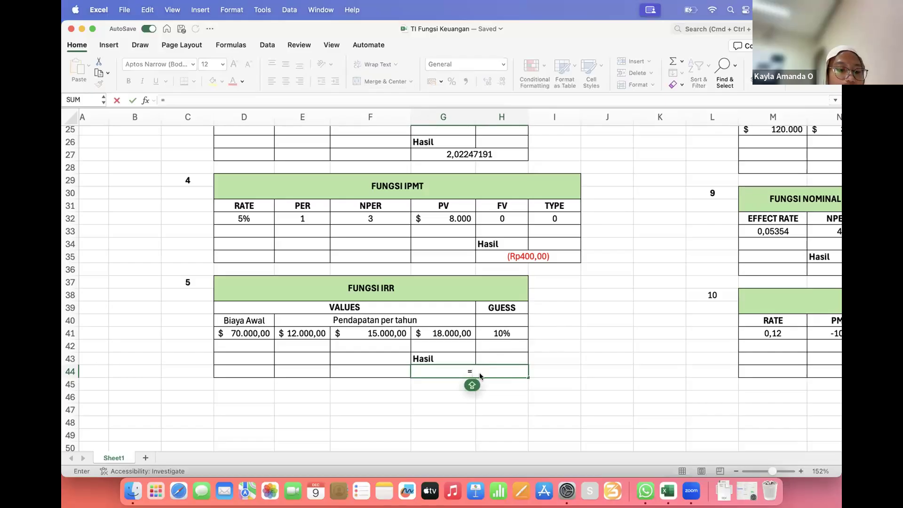
pyautogui.write('IRR')
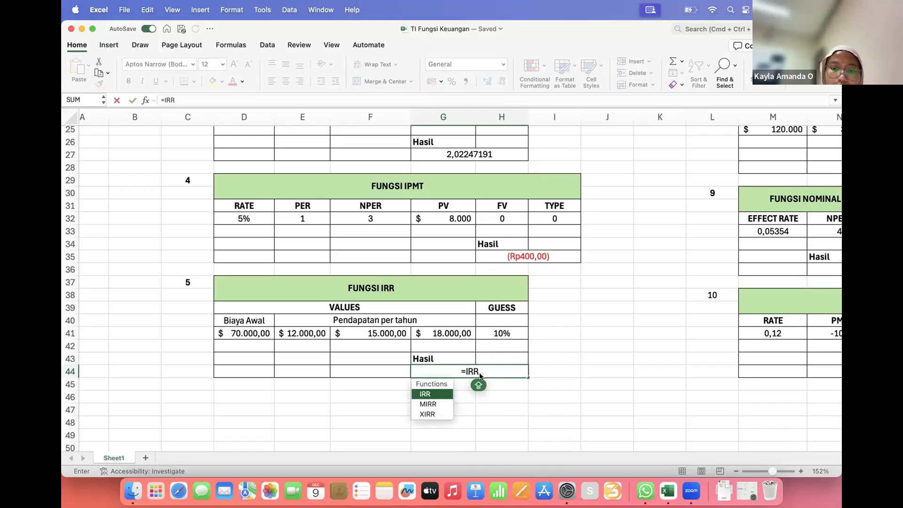
pyautogui.write('(')
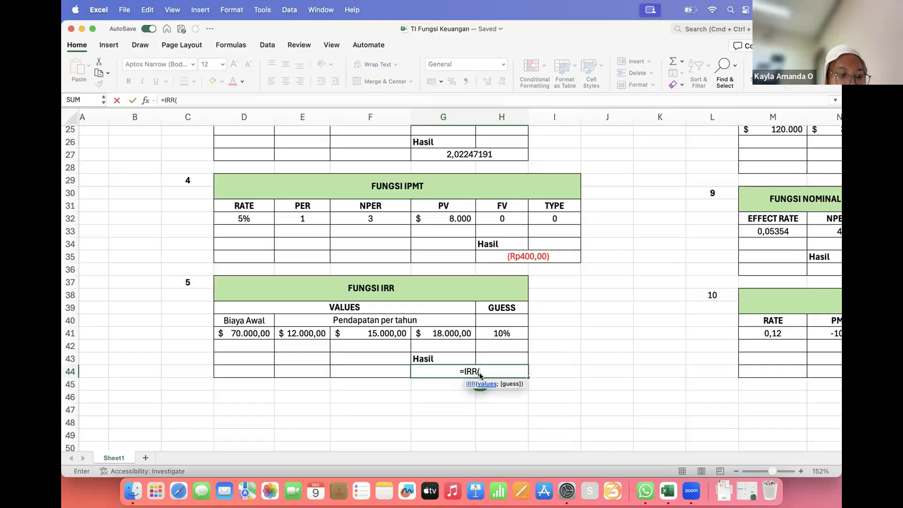
pyautogui.click(257, 331)
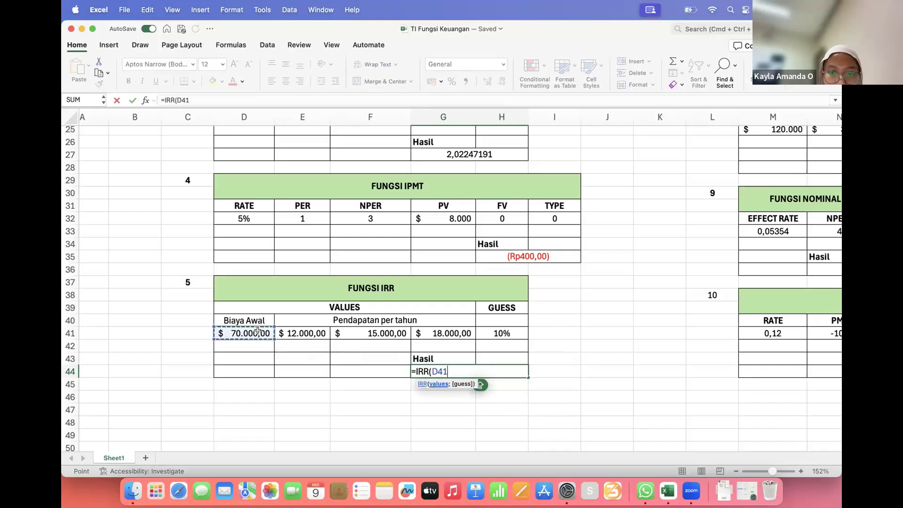
pyautogui.write(';')
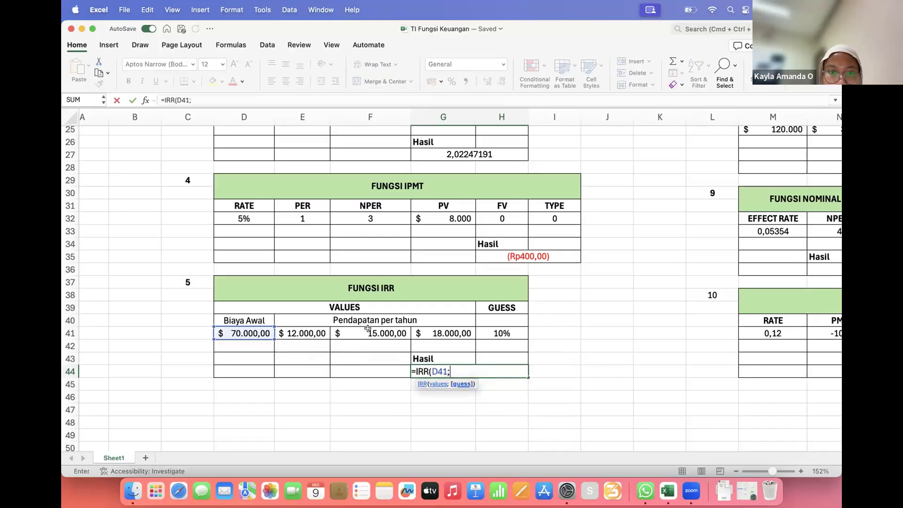
# Step: Complete the IRR formula in G44 with the range D41:G41 as values and H41 as guess
pyautogui.click(419, 332)
pyautogui.press('BackSpace')
pyautogui.press('BackSpace')
pyautogui.press('BackSpace')
pyautogui.press('BackSpace')
pyautogui.write(':')
pyautogui.click(418, 332)
pyautogui.write(';')
pyautogui.click(500, 332)
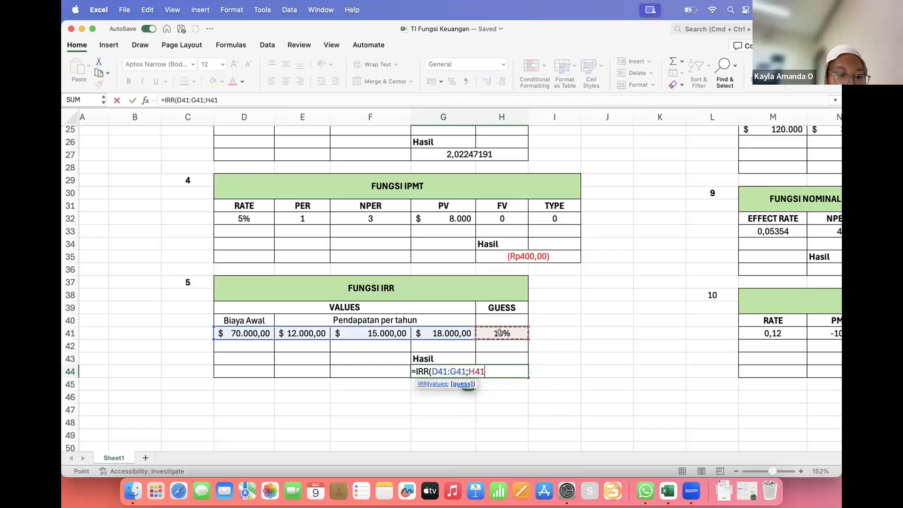
pyautogui.press('Return')
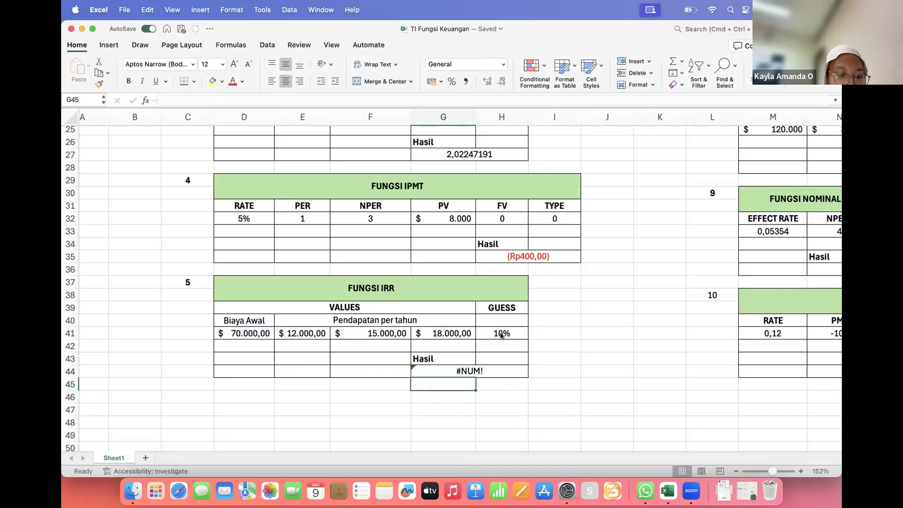
# Step: Reopen the IRR formula in G44 and erase everything after the function name
pyautogui.click(493, 370)
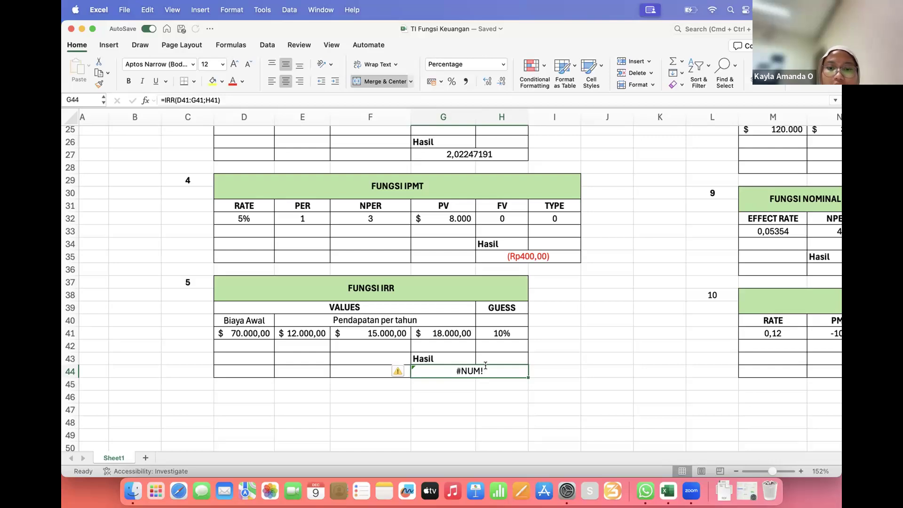
pyautogui.doubleClick(486, 370)
pyautogui.press('BackSpace')
pyautogui.press('BackSpace')
pyautogui.press('BackSpace')
pyautogui.press('BackSpace')
pyautogui.press('BackSpace')
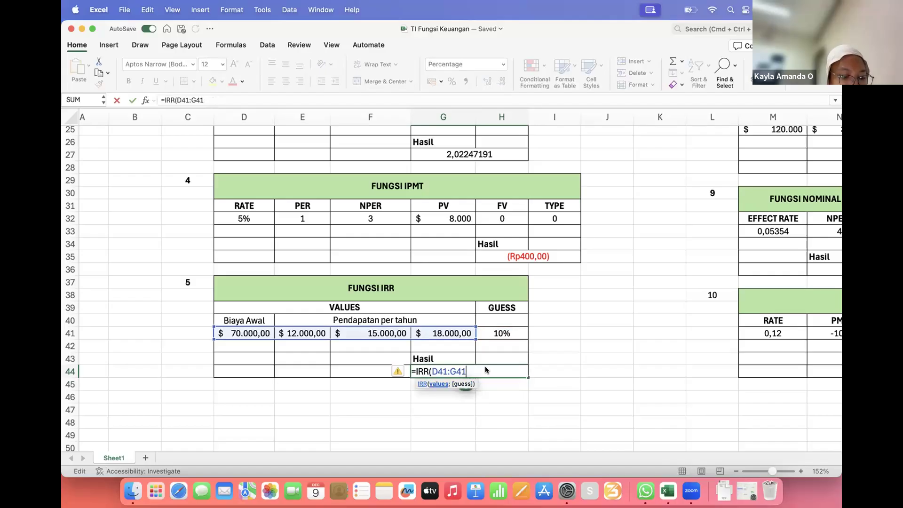
pyautogui.press('BackSpace')
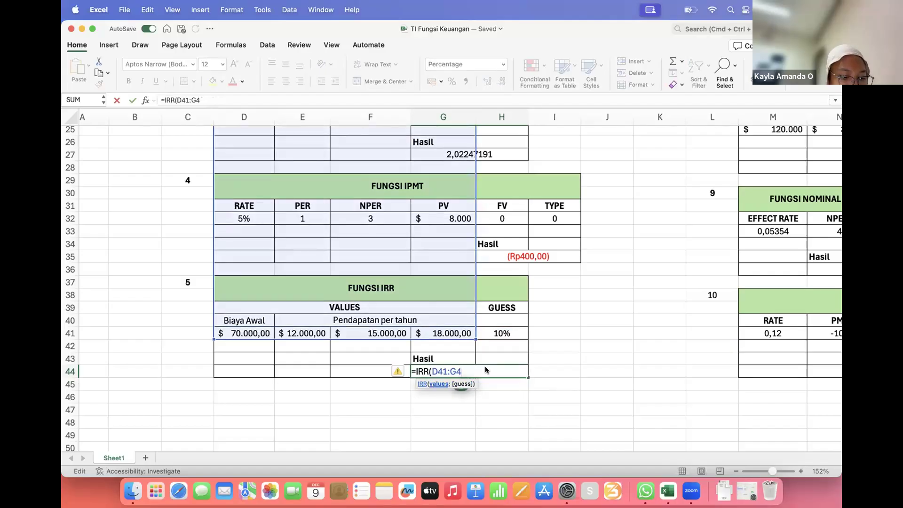
pyautogui.press('BackSpace')
pyautogui.press('BackSpace')
pyautogui.press('BackSpace')
pyautogui.press('BackSpace')
pyautogui.press('BackSpace')
pyautogui.press('BackSpace')
pyautogui.press('BackSpace')
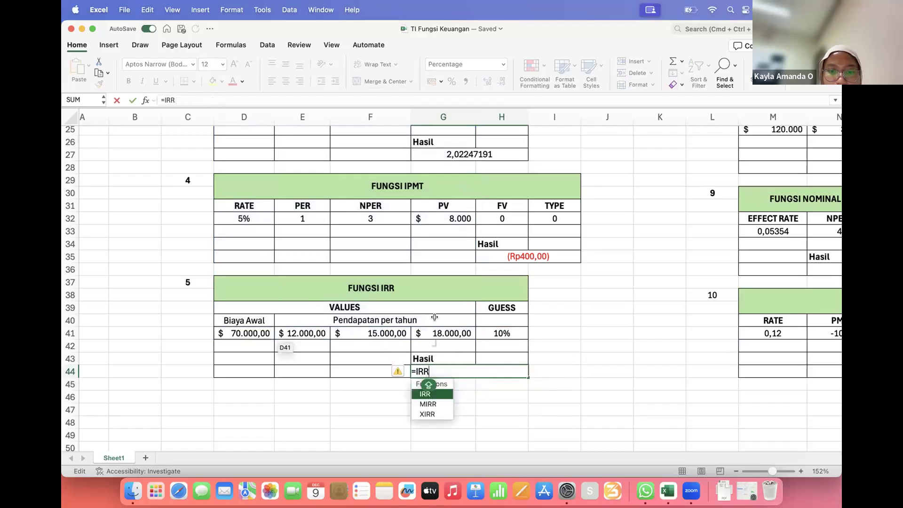
# Step: Try the IRR formula in G44 with D40:E40 as values and H40 as guess
pyautogui.write('(')
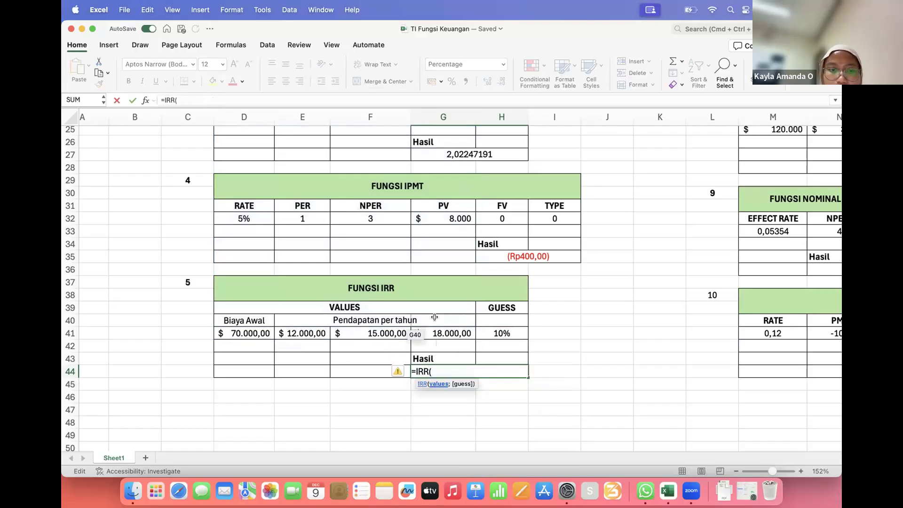
pyautogui.click(252, 318)
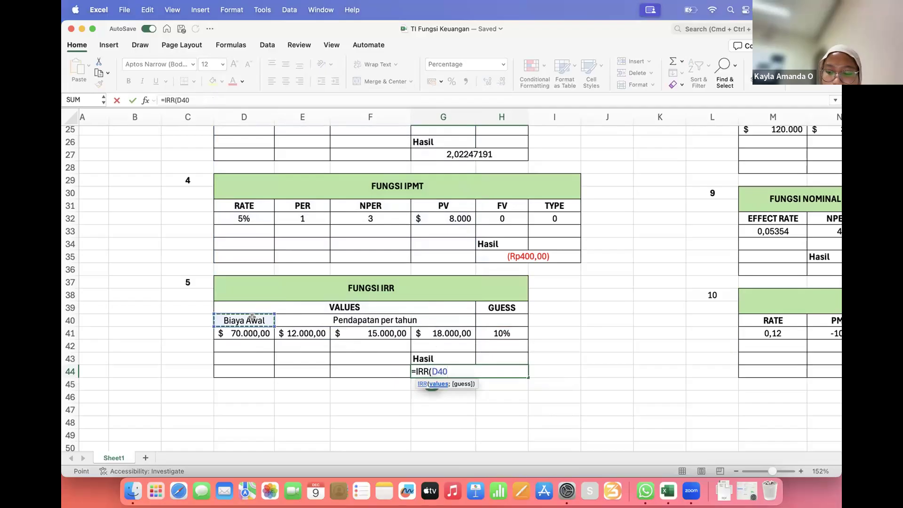
pyautogui.write(':')
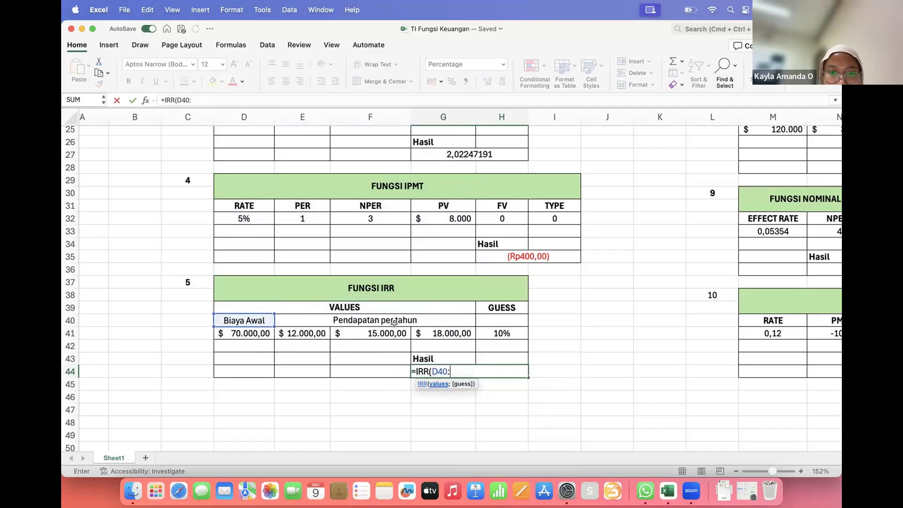
pyautogui.click(430, 319)
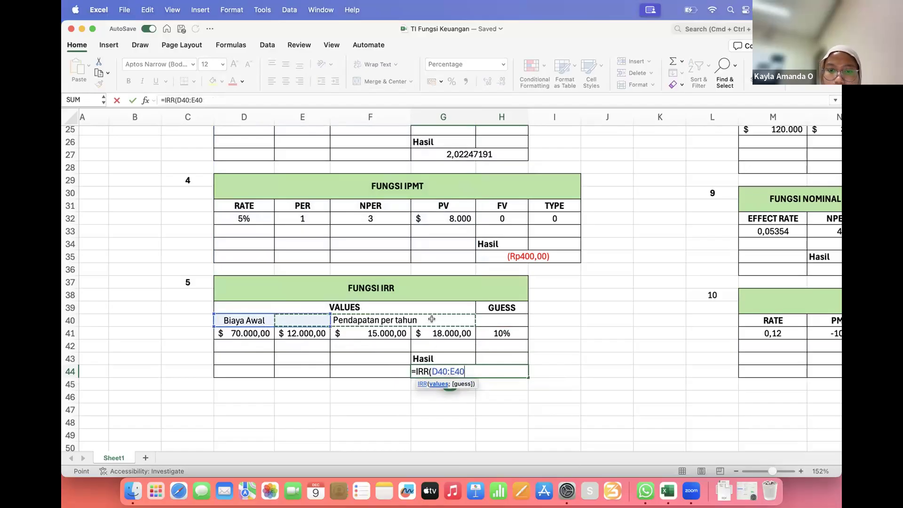
pyautogui.write(';')
pyautogui.click(513, 317)
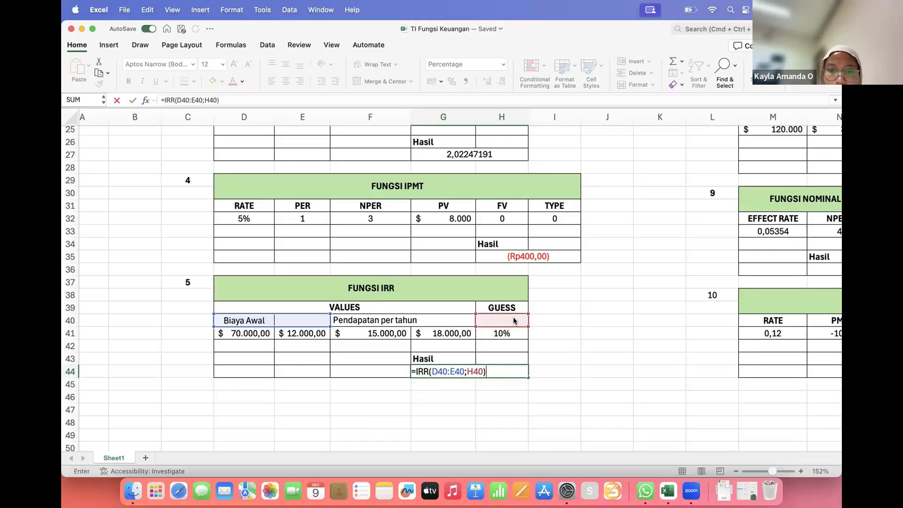
pyautogui.write(')')
pyautogui.press('Return')
# Step: Erase the D40:E40 and H40 arguments from the IRR formula in G44
pyautogui.doubleClick(493, 366)
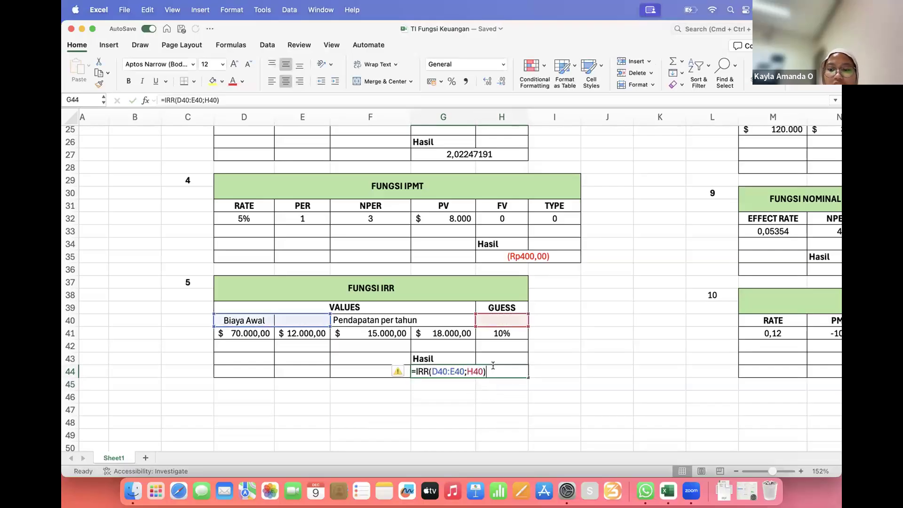
pyautogui.press('BackSpace')
pyautogui.press('BackSpace')
pyautogui.press('BackSpace')
pyautogui.press('BackSpace')
pyautogui.press('BackSpace')
pyautogui.press('BackSpace')
pyautogui.press('BackSpace')
pyautogui.press('BackSpace')
pyautogui.press('BackSpace')
pyautogui.press('BackSpace')
pyautogui.press('BackSpace')
pyautogui.press('BackSpace')
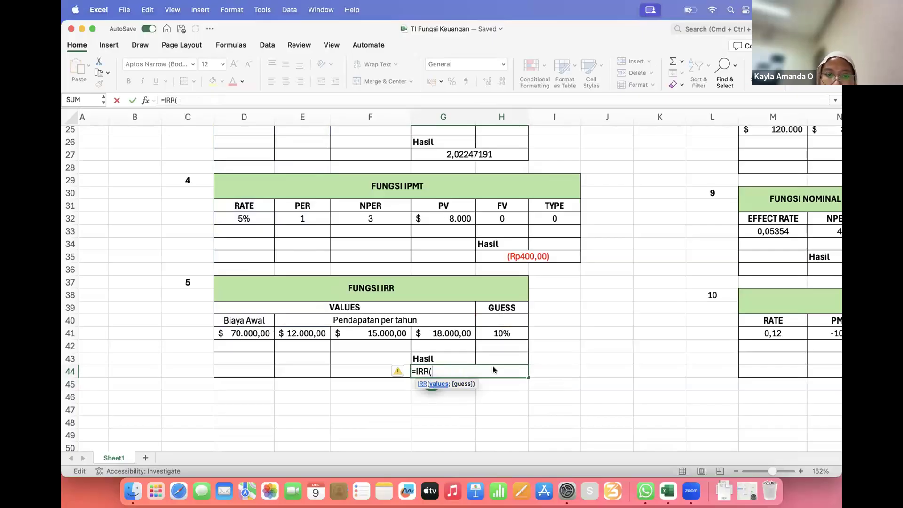
# Step: Enter the IRR formula in G44 again with D41:G41 as values and H41 as guess
pyautogui.click(259, 333)
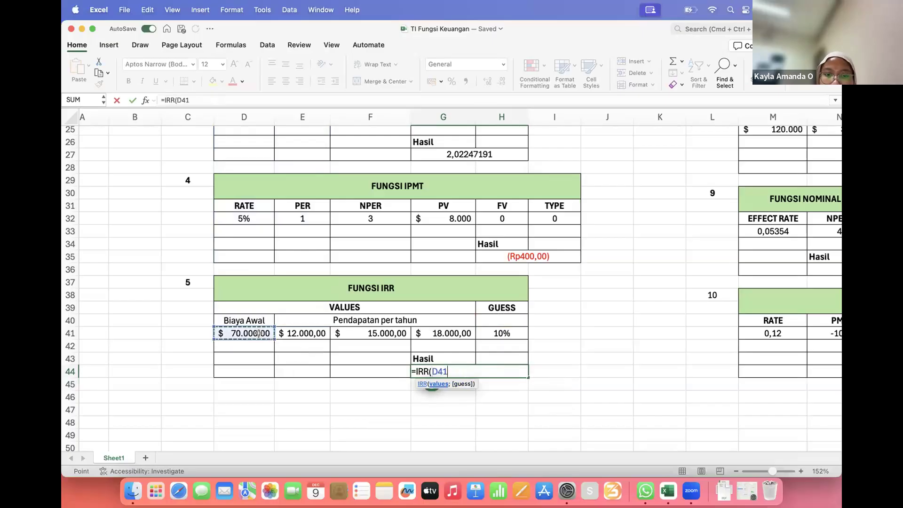
pyautogui.write(':')
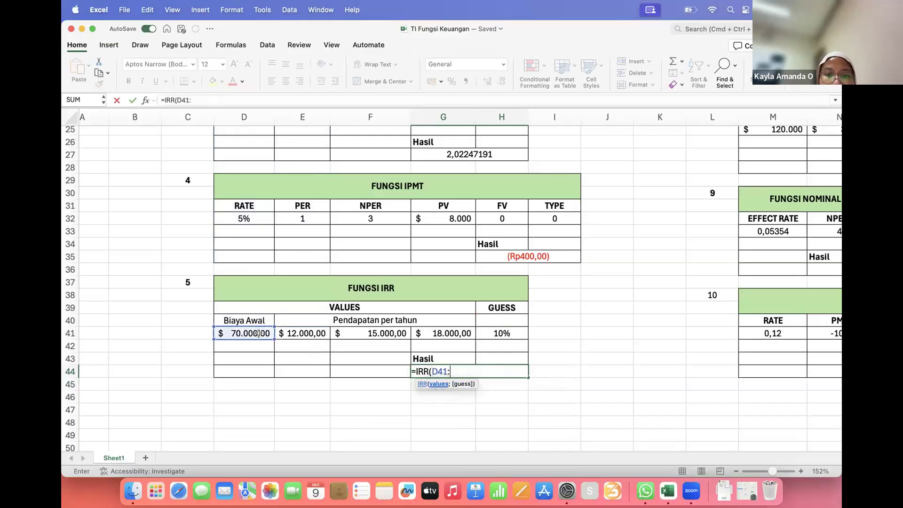
pyautogui.click(432, 333)
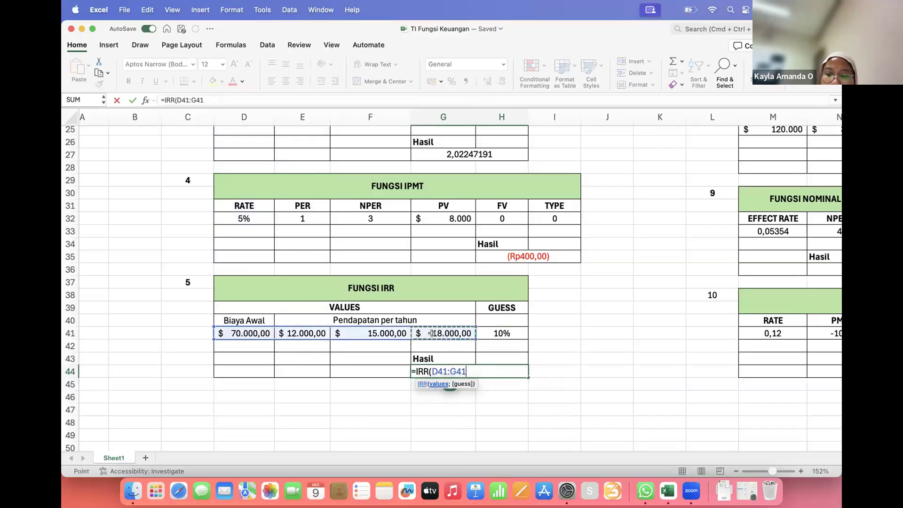
pyautogui.write(';')
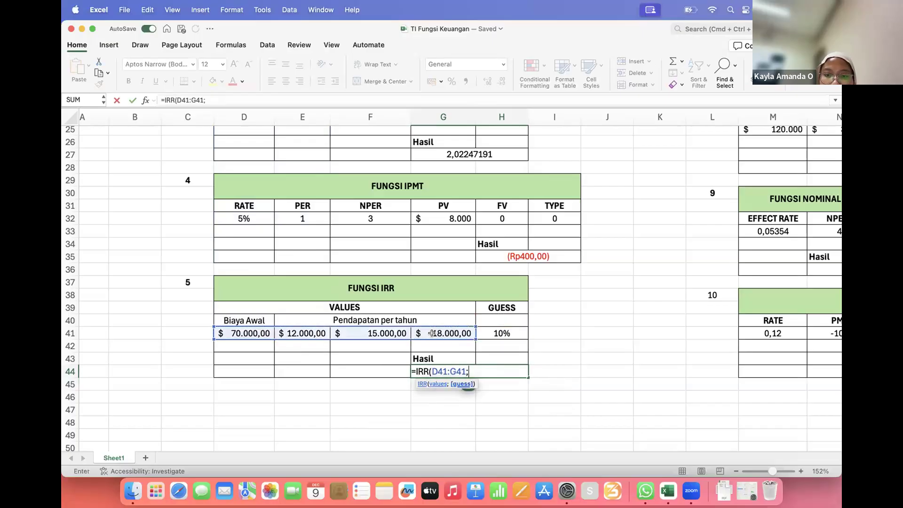
pyautogui.click(502, 333)
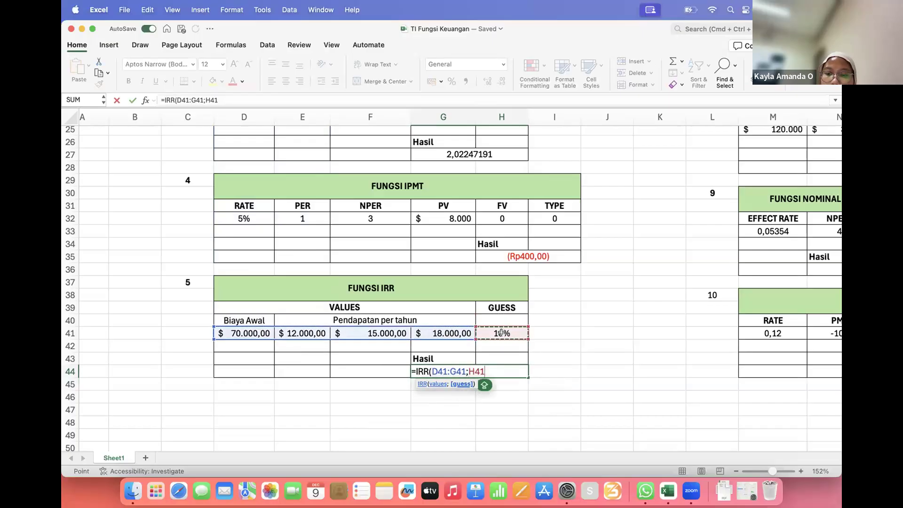
pyautogui.press('Return')
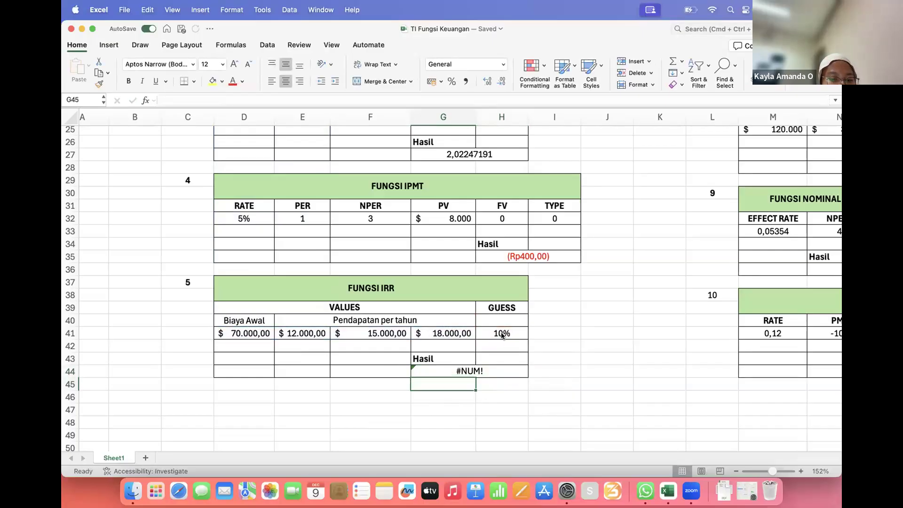
# Step: Erase the D41:G41 and H41 arguments from the IRR formula in G44
pyautogui.doubleClick(486, 369)
pyautogui.press('BackSpace')
pyautogui.press('BackSpace')
pyautogui.press('BackSpace')
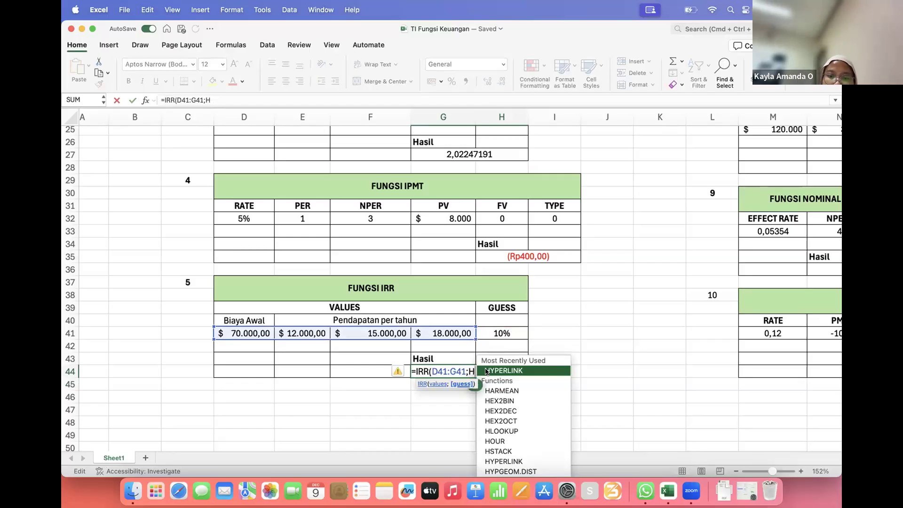
pyautogui.press('BackSpace')
pyautogui.press('BackSpace')
pyautogui.press('BackSpace')
pyautogui.press('BackSpace')
pyautogui.press('BackSpace')
pyautogui.press('BackSpace')
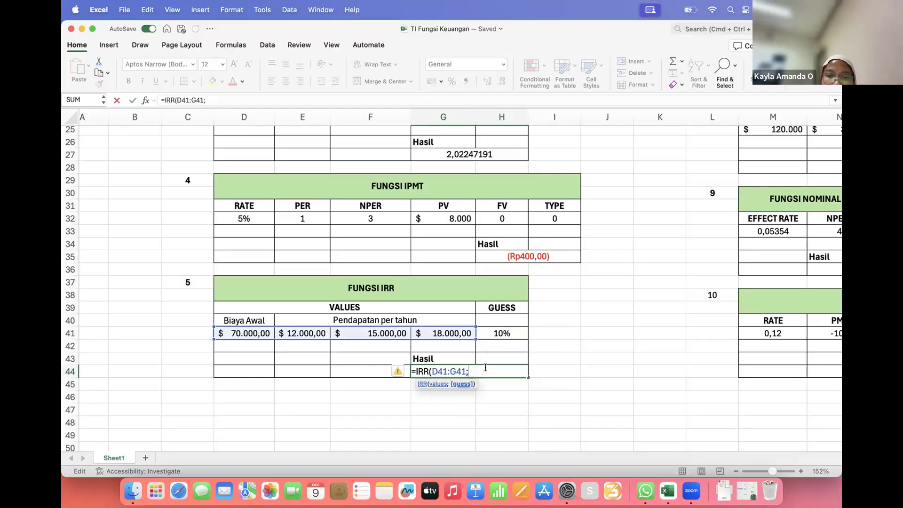
pyautogui.press('BackSpace')
pyautogui.press('BackSpace')
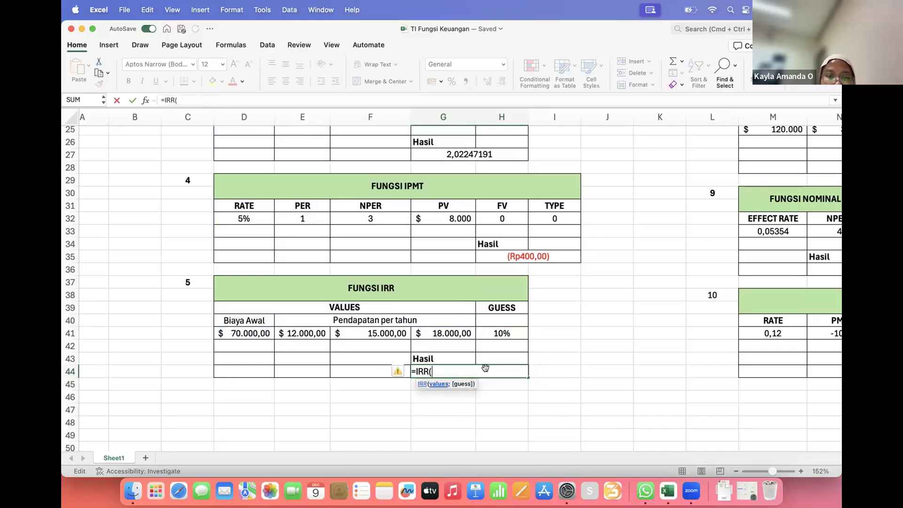
# Step: Try the IRR formula in G44 with only the yearly income range E41:G41 as values and H41 as guess
pyautogui.click(290, 334)
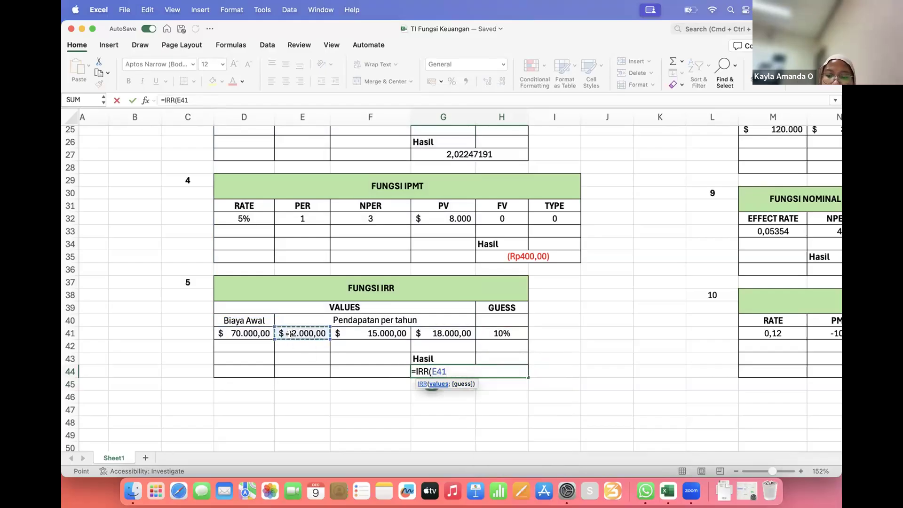
pyautogui.write(':')
pyautogui.click(448, 333)
pyautogui.write(';')
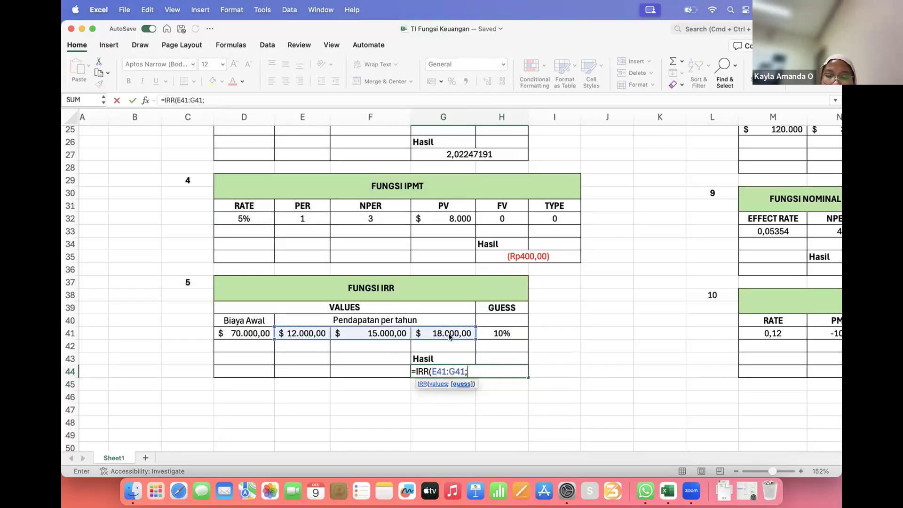
pyautogui.click(494, 333)
pyautogui.write(')')
pyautogui.press('Return')
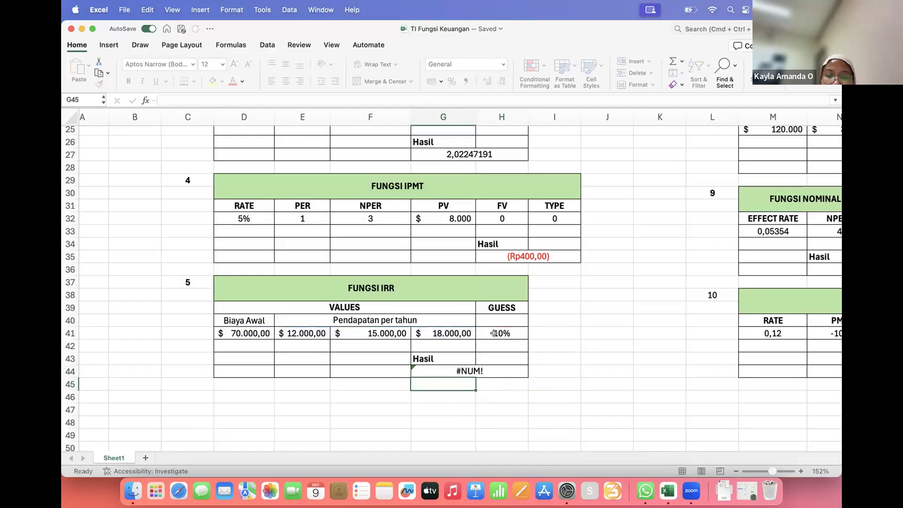
# Step: Delete the whole IRR formula from result cell G44, leaving the cell empty
pyautogui.press('Up')
pyautogui.press('F2')
pyautogui.press('BackSpace')
pyautogui.press('BackSpace')
pyautogui.press('BackSpace')
pyautogui.press('BackSpace')
pyautogui.press('BackSpace')
pyautogui.press('BackSpace')
pyautogui.press('BackSpace')
pyautogui.press('BackSpace')
pyautogui.press('BackSpace')
pyautogui.press('BackSpace')
pyautogui.press('BackSpace')
pyautogui.press('BackSpace')
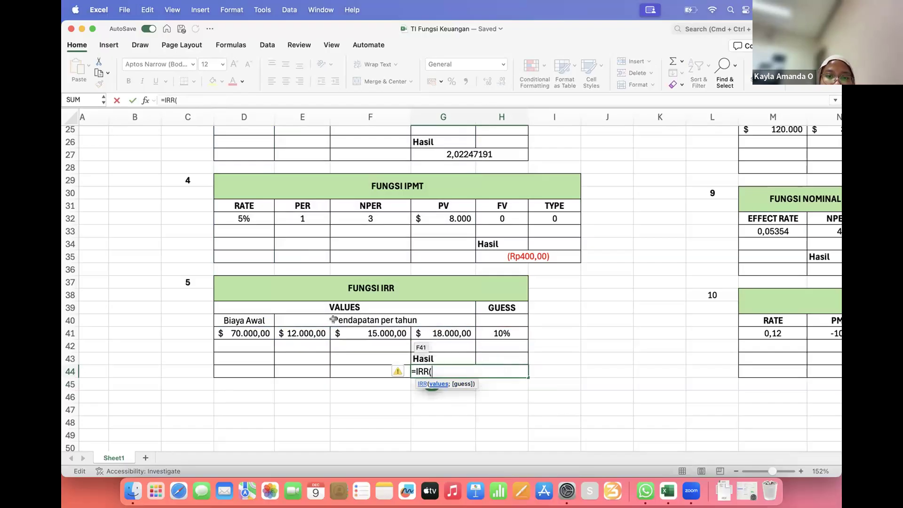
pyautogui.press('BackSpace')
pyautogui.press('BackSpace')
pyautogui.press('BackSpace')
pyautogui.press('BackSpace')
pyautogui.press('BackSpace')
pyautogui.press('Return')
# Step: Remove both decimal places from the amounts in D41:G41 and select the IRR result cell G44
pyautogui.moveTo(250, 334); pyautogui.dragTo(443, 332)
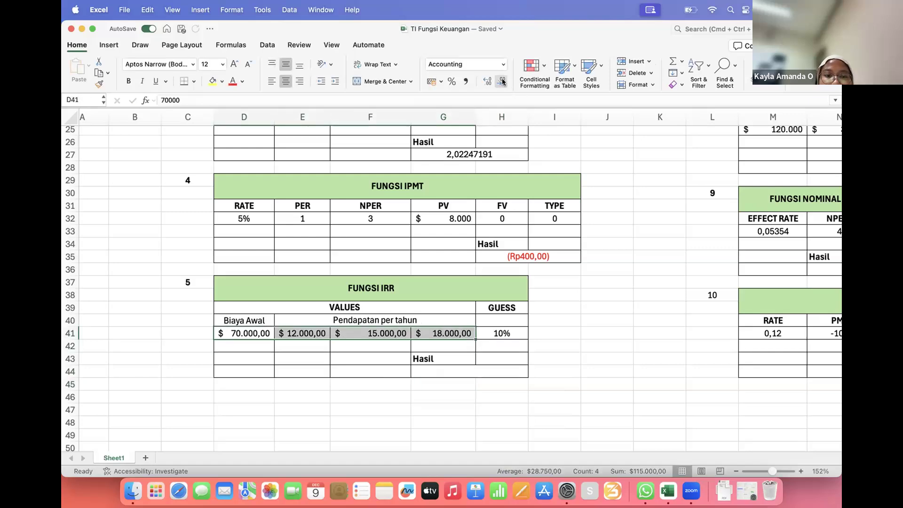
pyautogui.click(501, 81)
pyautogui.click(502, 81)
pyautogui.click(448, 371)
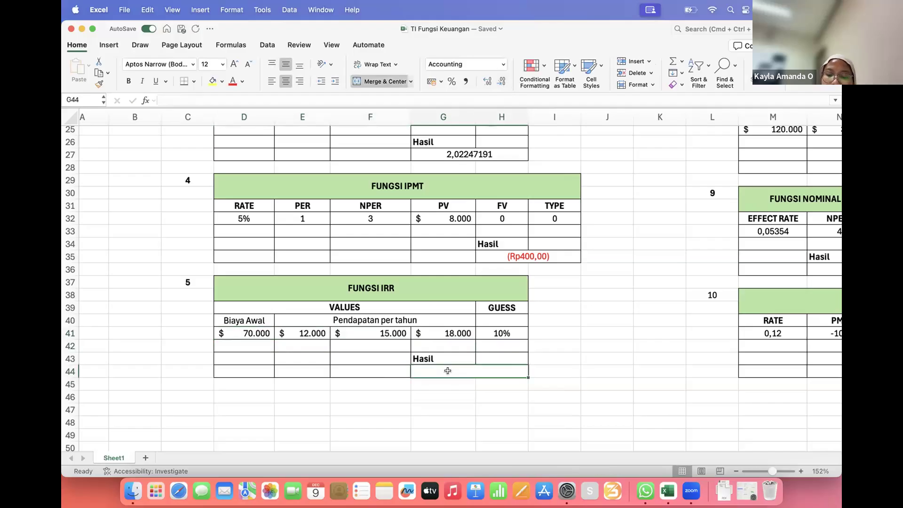
# Step: Try the IRR formula in G44 with D41:G41 as values and H41 as guess
pyautogui.write('=')
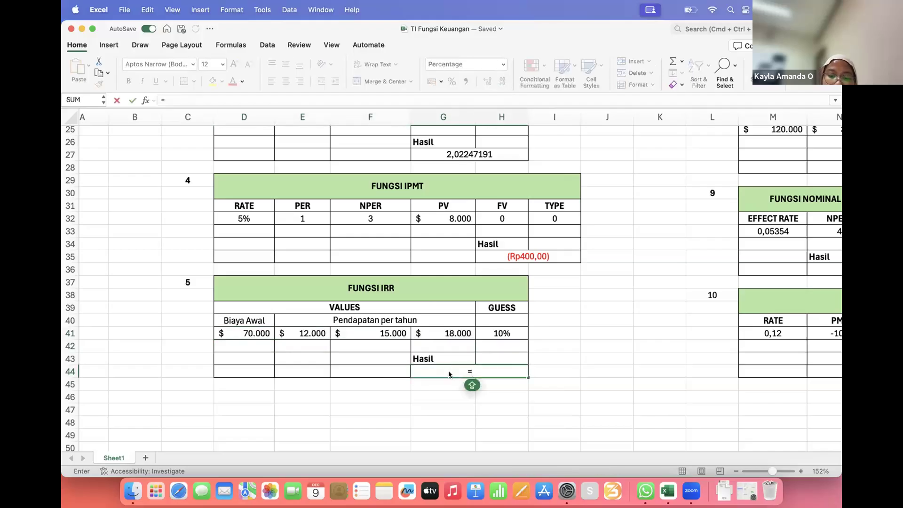
pyautogui.write('IRR')
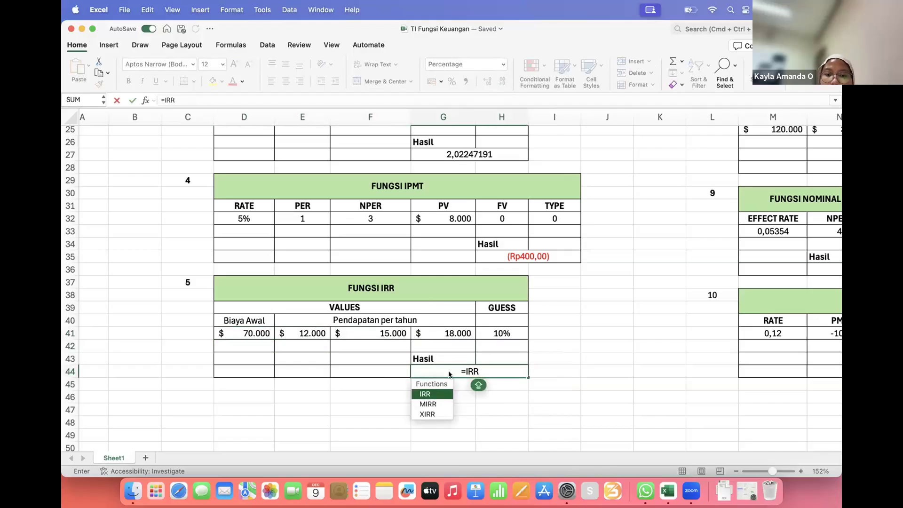
pyautogui.write('(')
pyautogui.click(271, 333)
pyautogui.moveTo(273, 333); pyautogui.dragTo(426, 330)
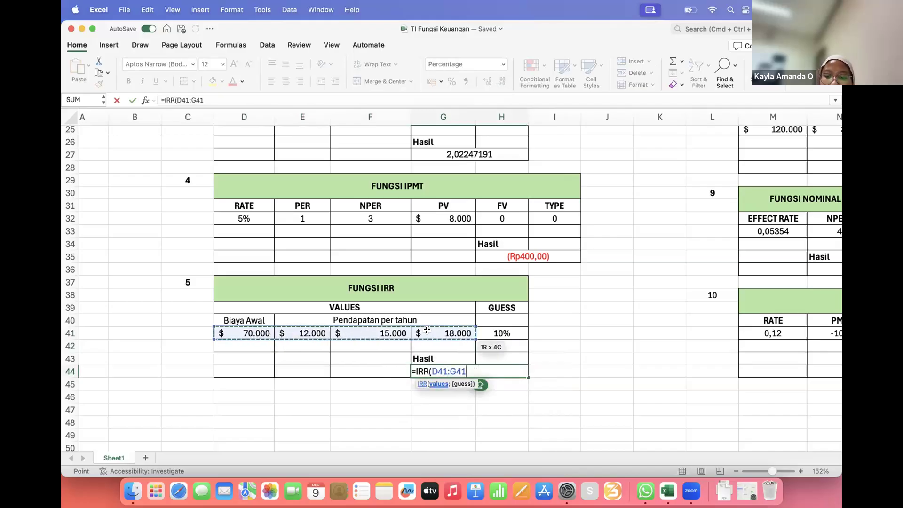
pyautogui.write(';')
pyautogui.click(501, 327)
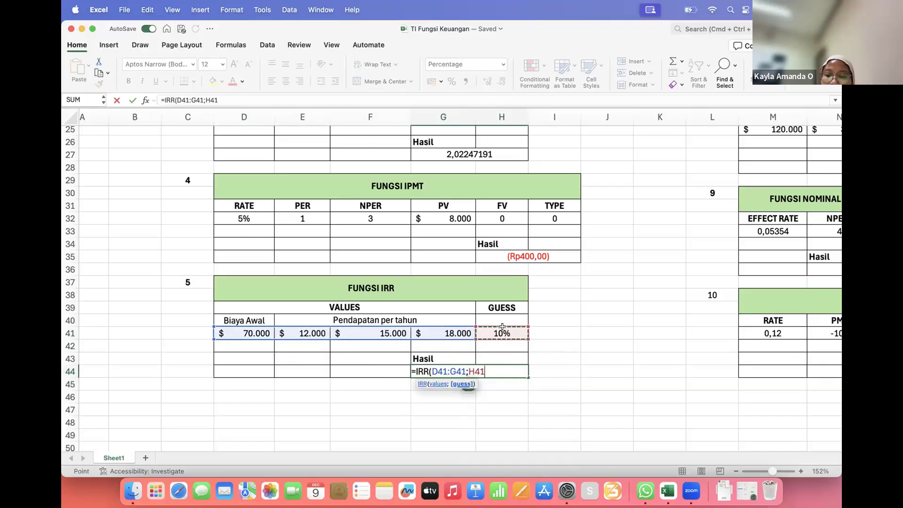
pyautogui.write(')')
pyautogui.press('Return')
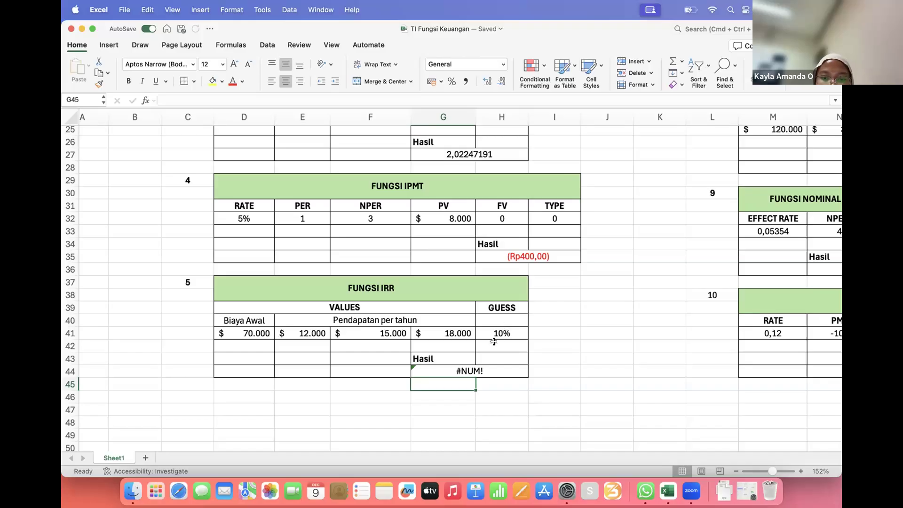
# Step: Try the IRR formula in G44 without the guess argument, keeping only D41:G41 as values
pyautogui.click(489, 366)
pyautogui.doubleClick(489, 366)
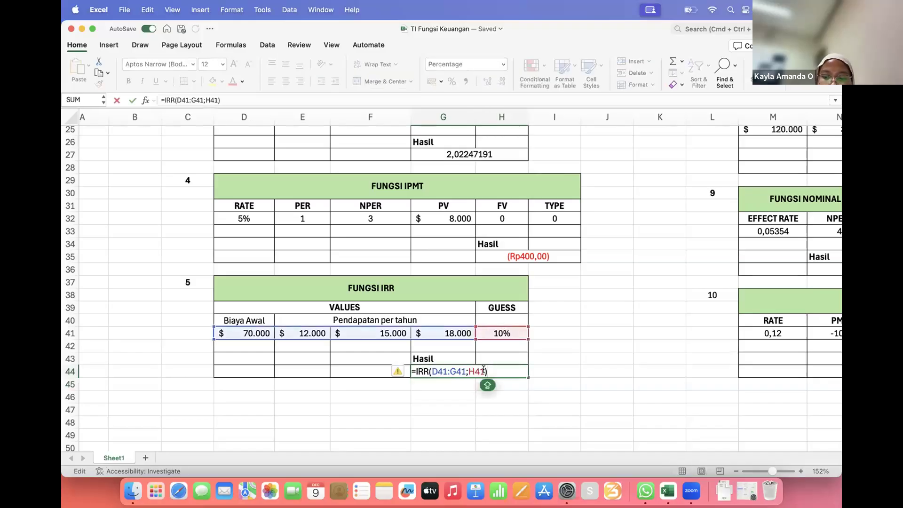
pyautogui.press('BackSpace')
pyautogui.press('BackSpace')
pyautogui.press('BackSpace')
pyautogui.write('41)')
pyautogui.press('Return')
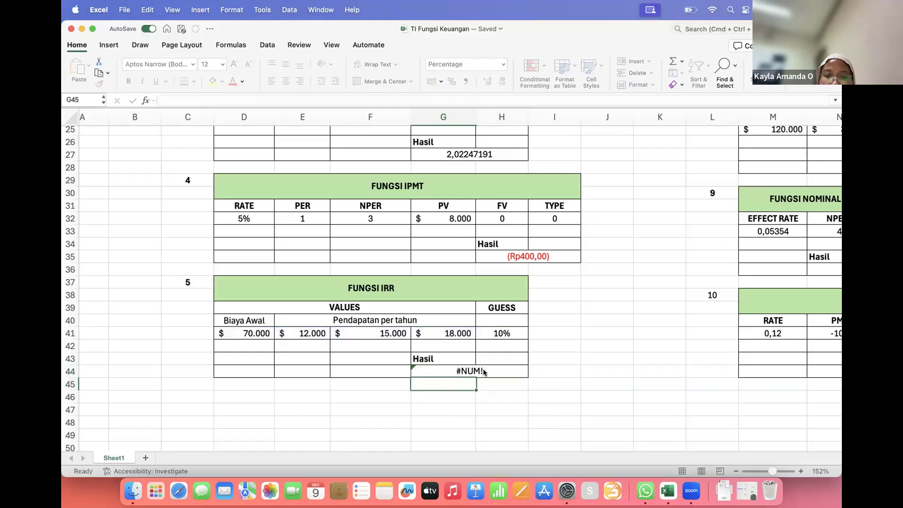
# Step: Try the IRR formula in G44 with the Biaya Awal heading cell D40 as its only argument
pyautogui.click(483, 370)
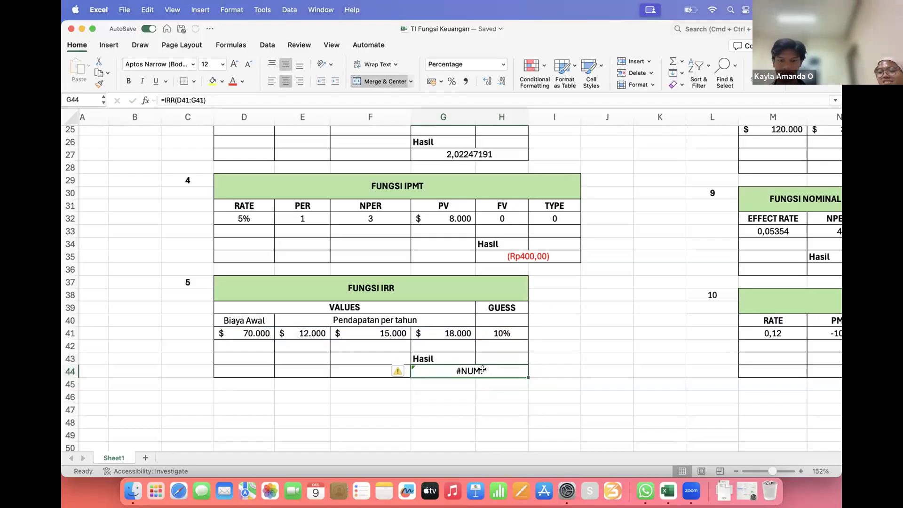
pyautogui.doubleClick(490, 365)
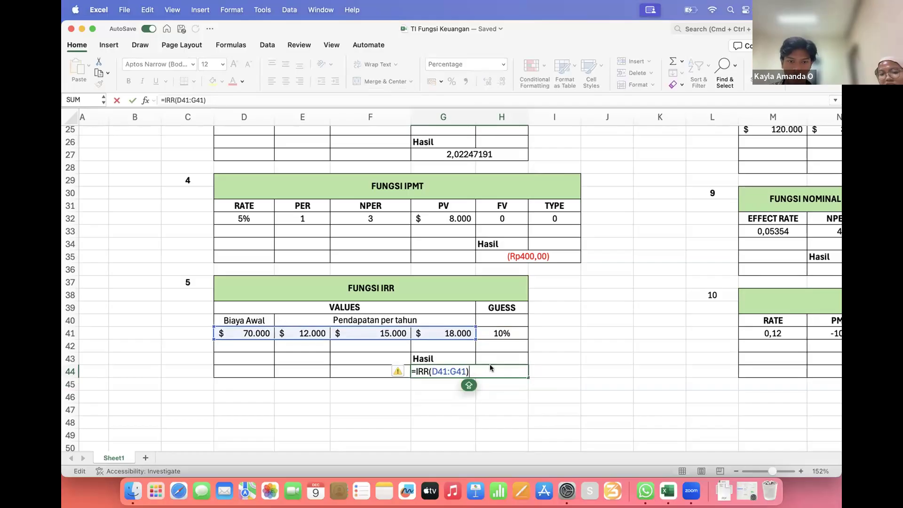
pyautogui.press('BackSpace')
pyautogui.press('BackSpace')
pyautogui.press('BackSpace')
pyautogui.press('BackSpace')
pyautogui.press('BackSpace')
pyautogui.press('BackSpace')
pyautogui.press('BackSpace')
pyautogui.press('BackSpace')
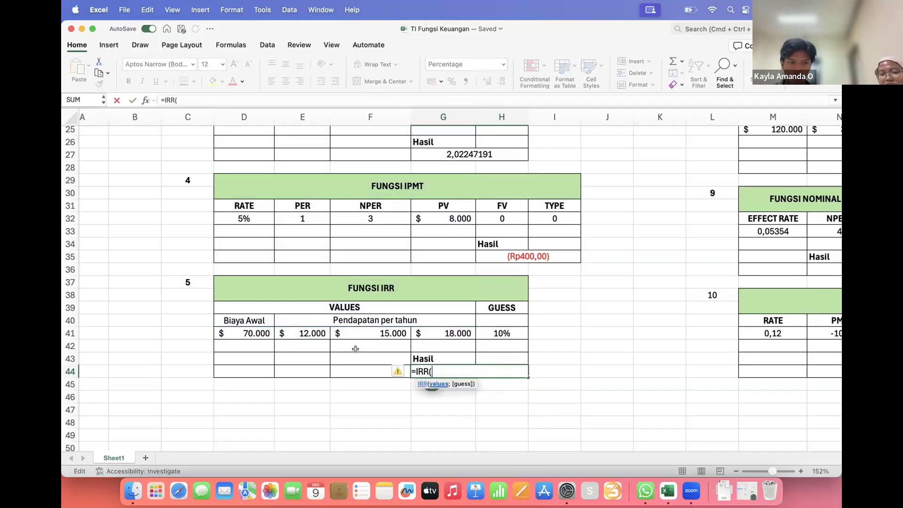
pyautogui.click(258, 322)
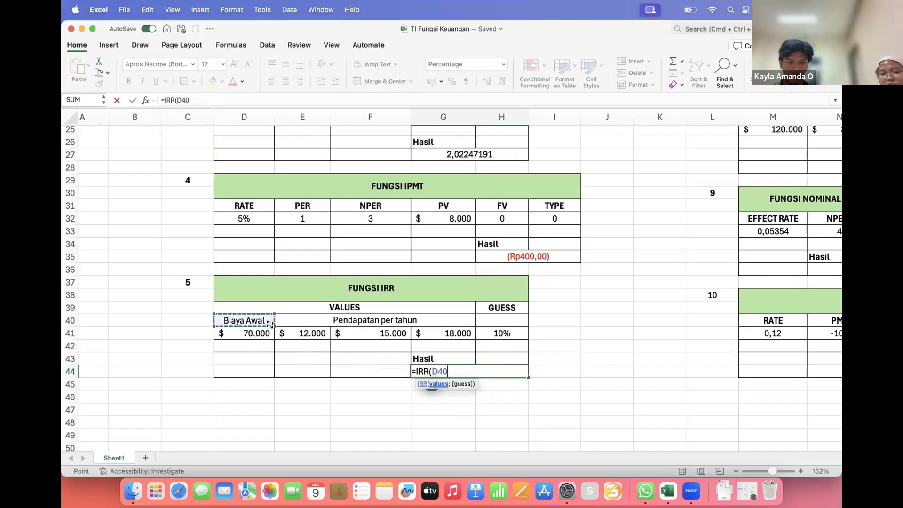
pyautogui.press('BackSpace')
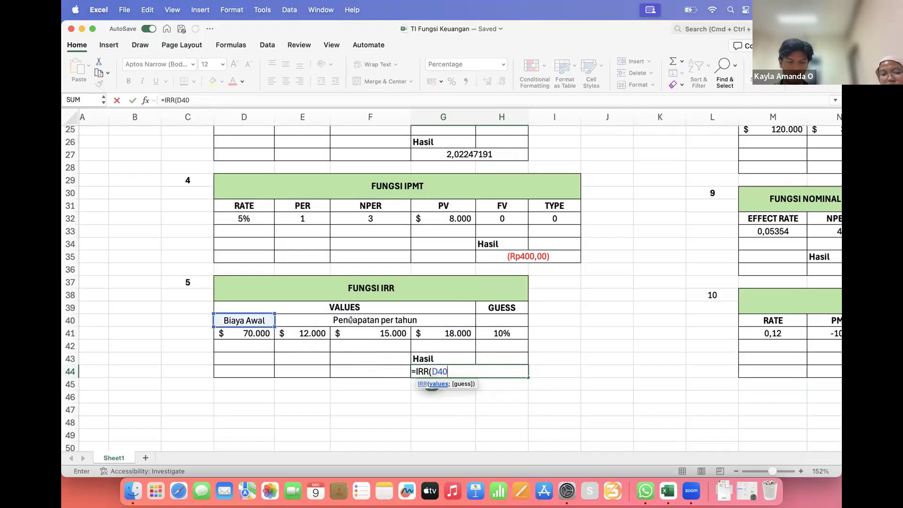
pyautogui.click(267, 333)
pyautogui.click(260, 317)
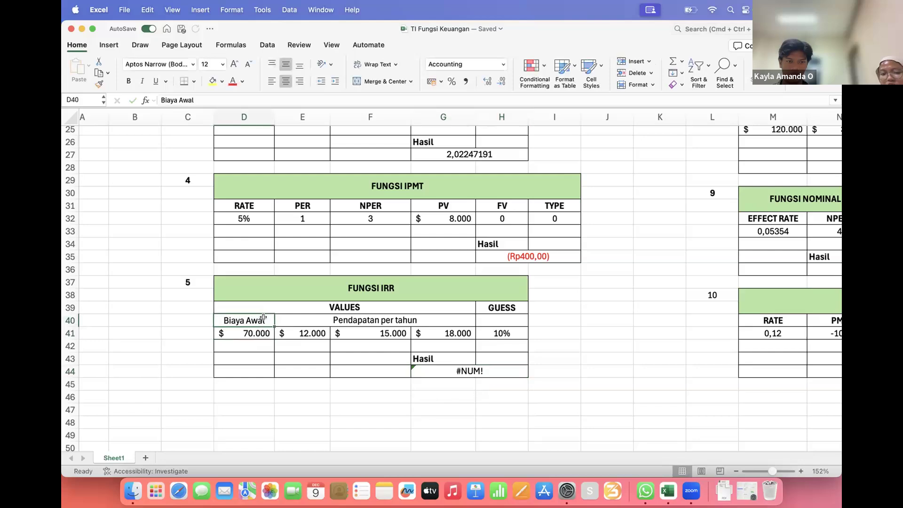
pyautogui.keyDown('shift'); pyautogui.click(305, 322); pyautogui.keyUp('shift')
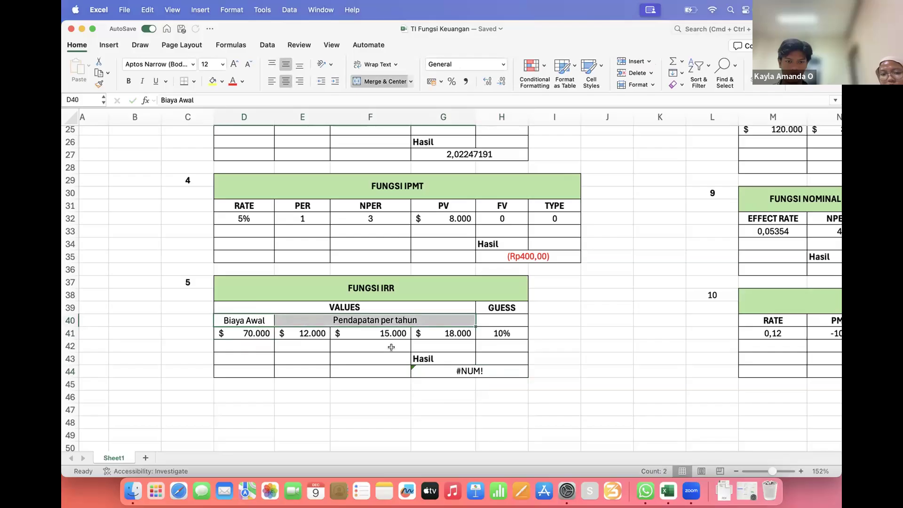
pyautogui.click(431, 371)
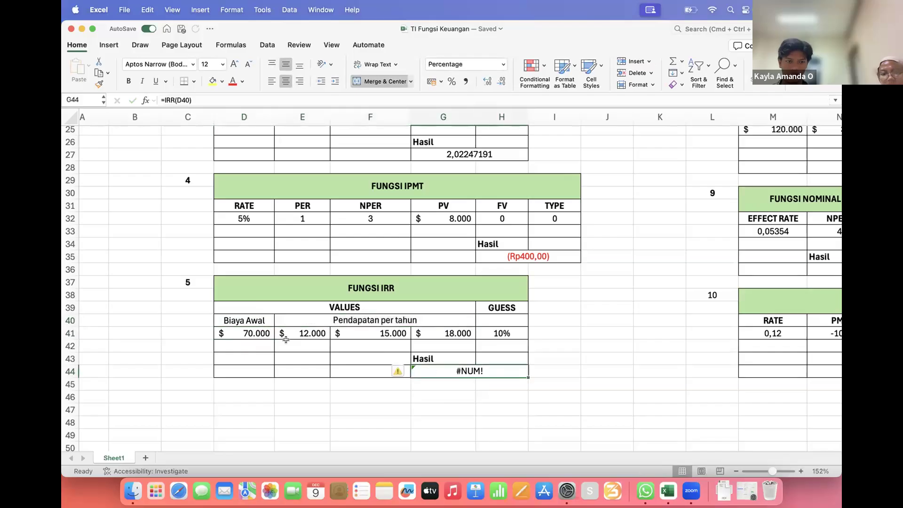
# Step: Make the initial cost in D41 negative by entering it in parentheses as (70000)
pyautogui.doubleClick(245, 333)
pyautogui.press('capslock')
pyautogui.write('(')
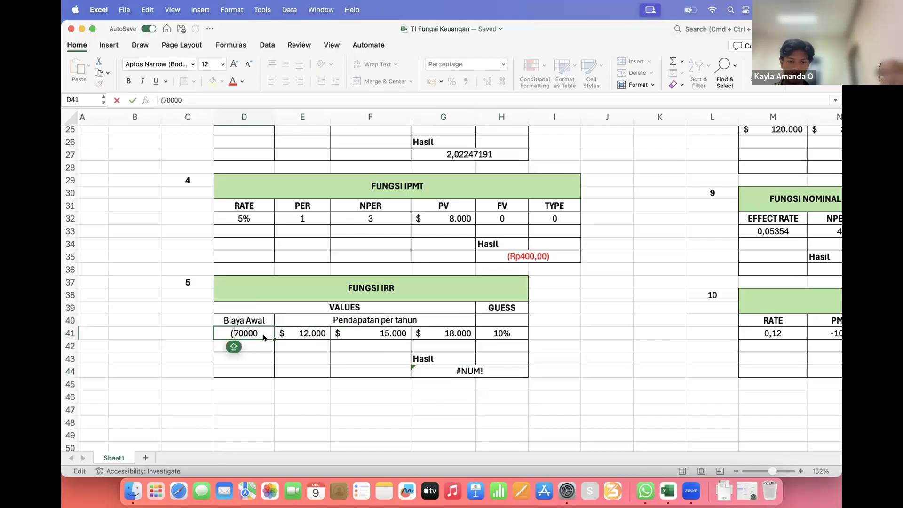
pyautogui.click(265, 337)
pyautogui.write(')')
pyautogui.press('capslock')
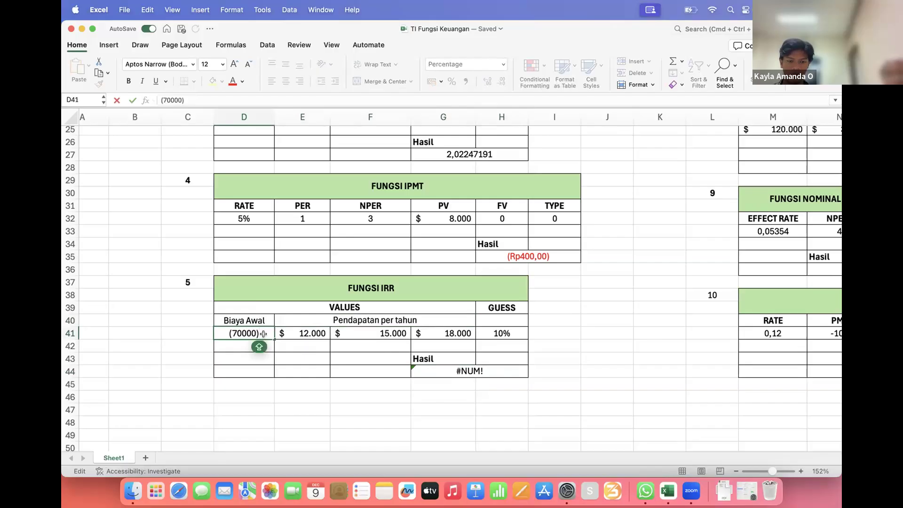
pyautogui.click(300, 353)
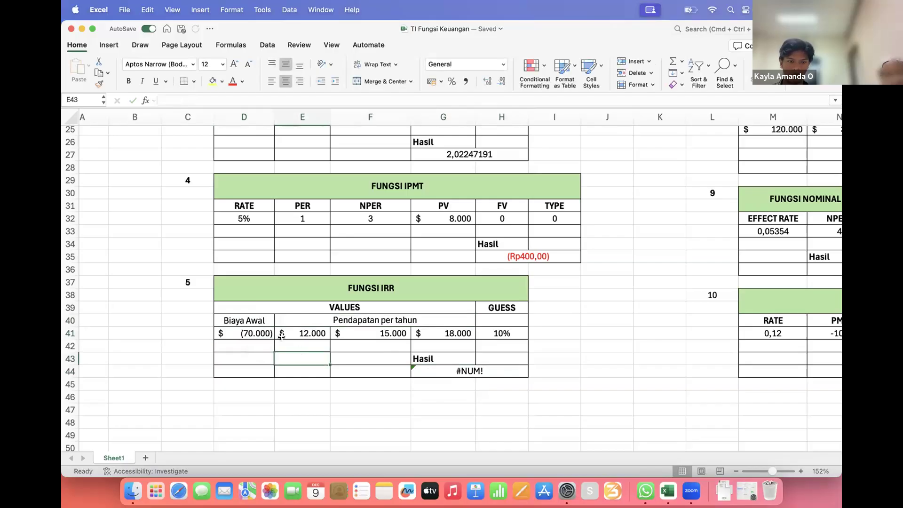
# Step: Try replacing the D40 argument of the IRR formula in G44 with the range D41:G41
pyautogui.click(427, 373)
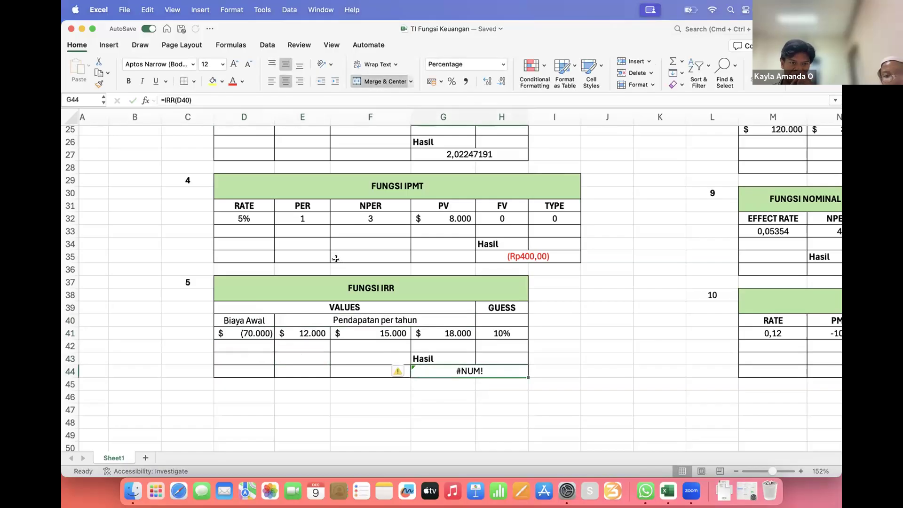
pyautogui.click(214, 99)
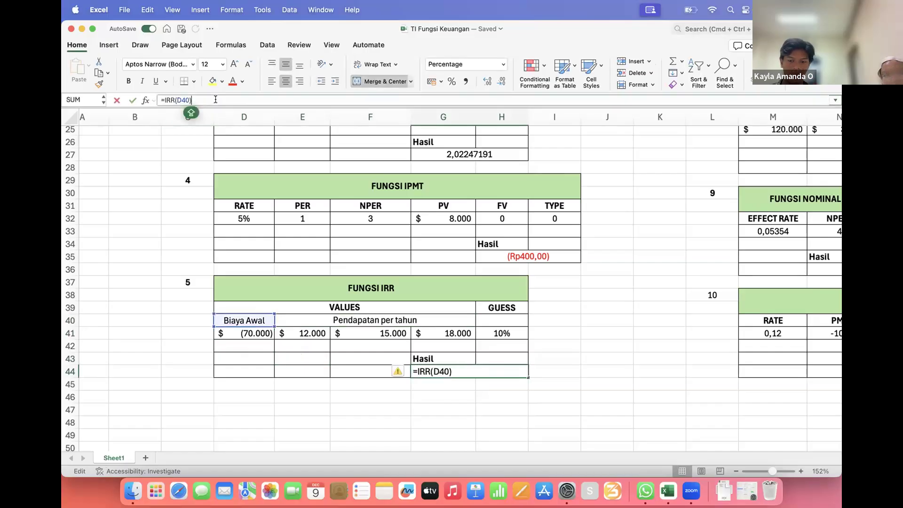
pyautogui.press('BackSpace')
pyautogui.press('BackSpace')
pyautogui.press('BackSpace')
pyautogui.press('BackSpace')
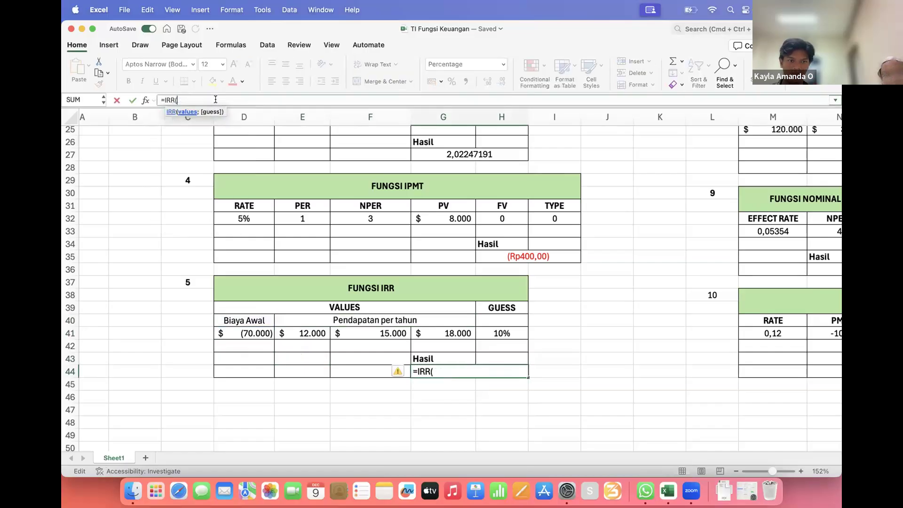
pyautogui.doubleClick(173, 121)
pyautogui.moveTo(241, 332); pyautogui.dragTo(411, 333)
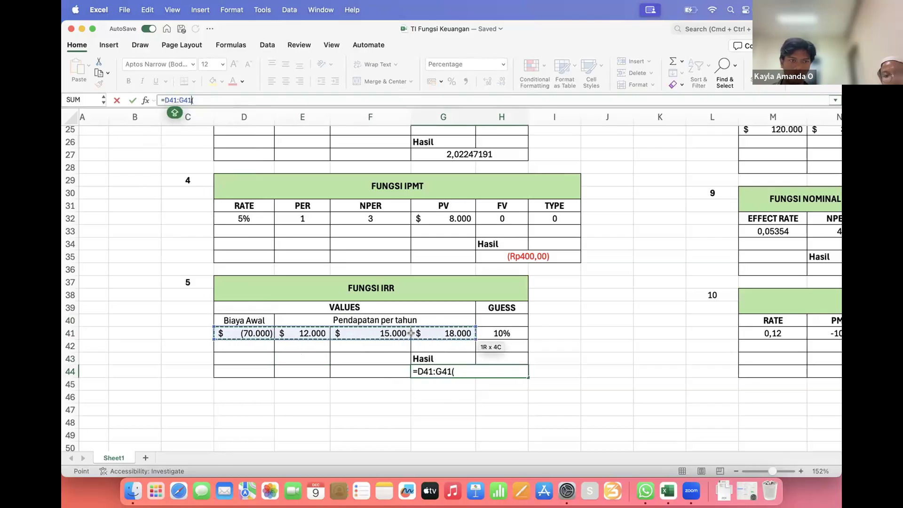
pyautogui.click(460, 370)
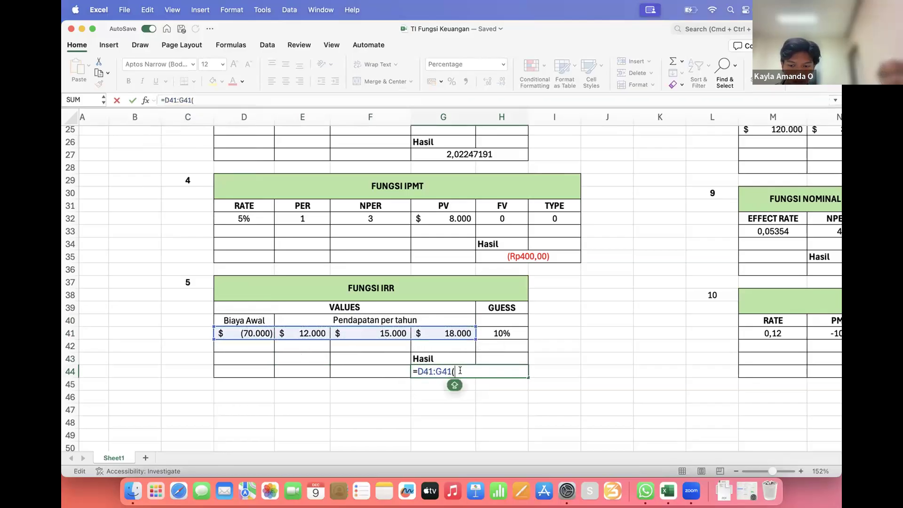
# Step: Erase the malformed D41:G41( text after the equals sign in G44
pyautogui.press('BackSpace')
pyautogui.press('BackSpace')
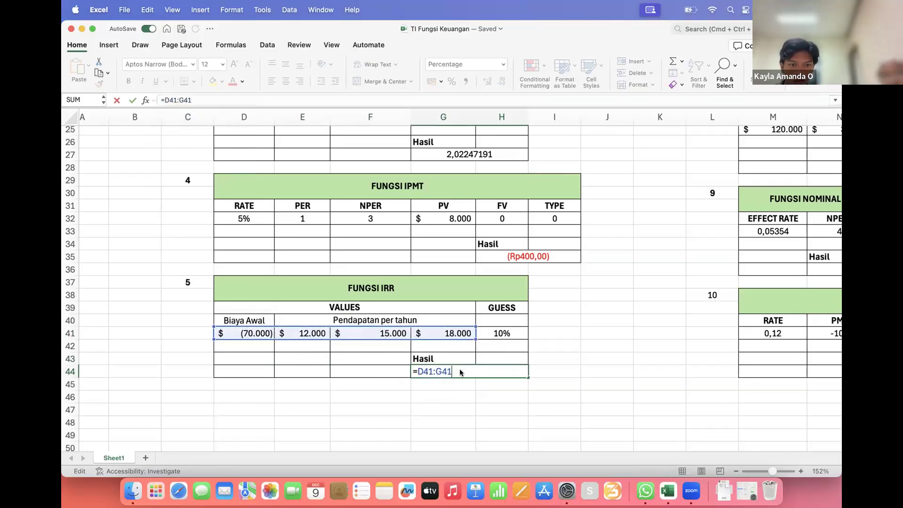
pyautogui.press('BackSpace')
pyautogui.press('BackSpace')
pyautogui.press('BackSpace')
pyautogui.press('BackSpace')
pyautogui.press('BackSpace')
pyautogui.press('BackSpace')
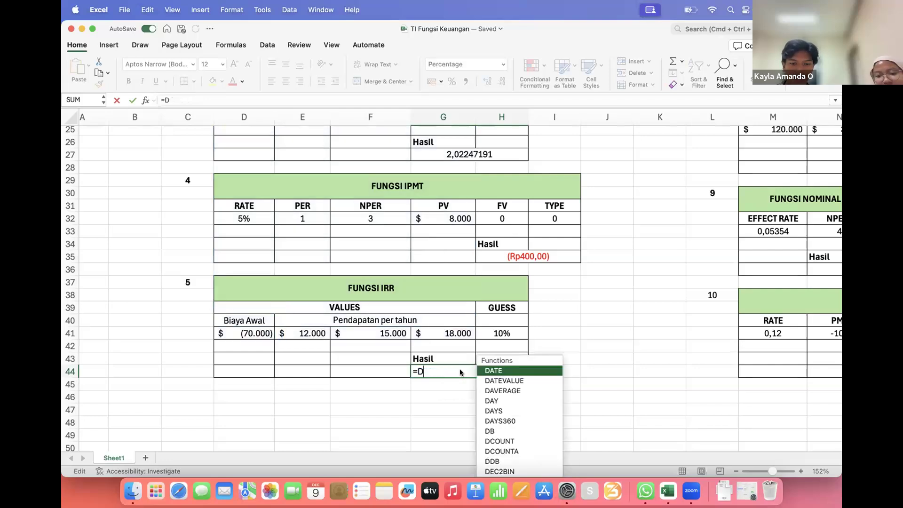
# Step: Calculate IRR in G44 using the cash flows D41:G41 with the negative initial cost and H41 as guess
pyautogui.write('IR')
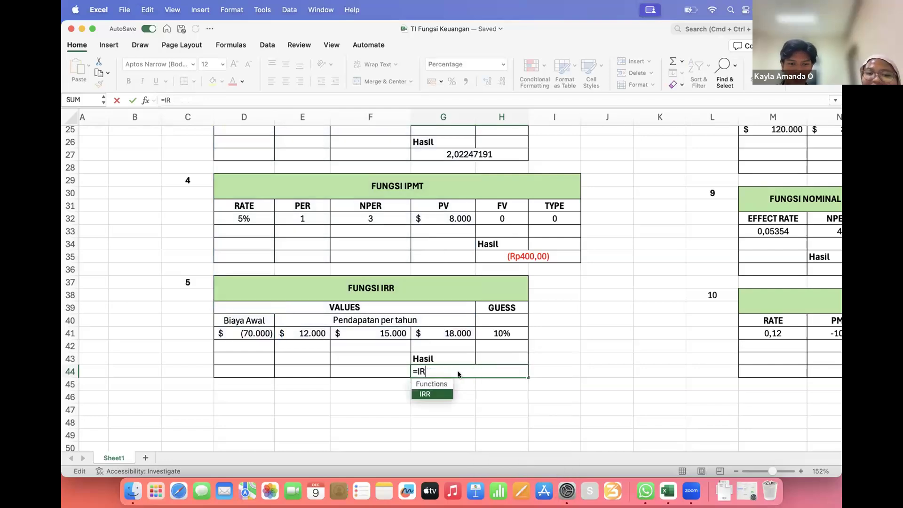
pyautogui.doubleClick(439, 391)
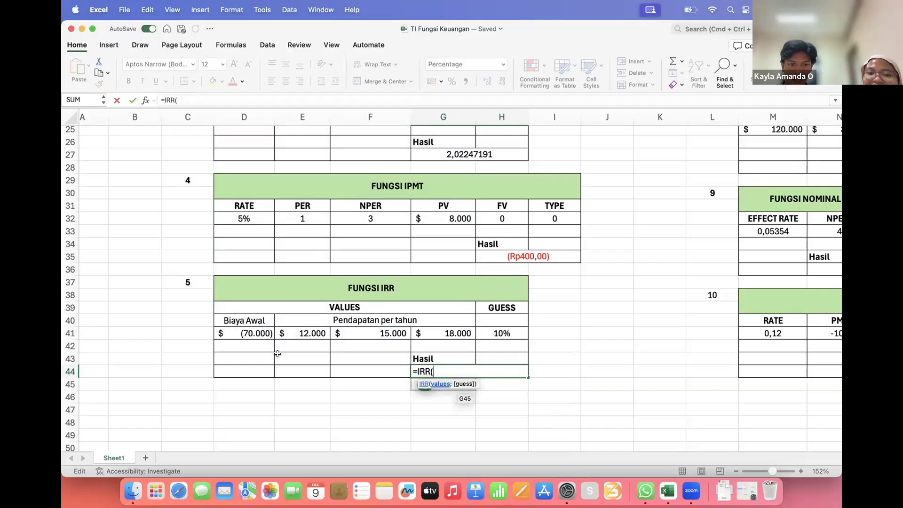
pyautogui.moveTo(258, 334); pyautogui.dragTo(418, 333)
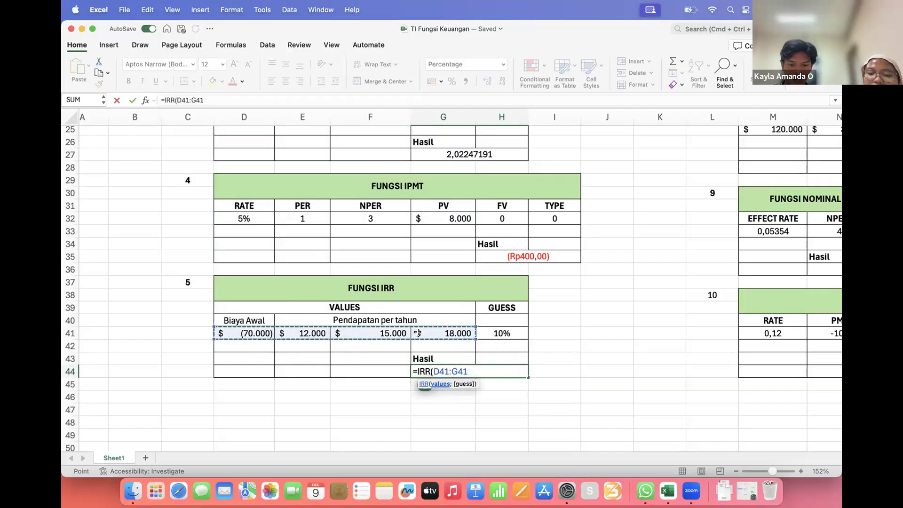
pyautogui.write(';')
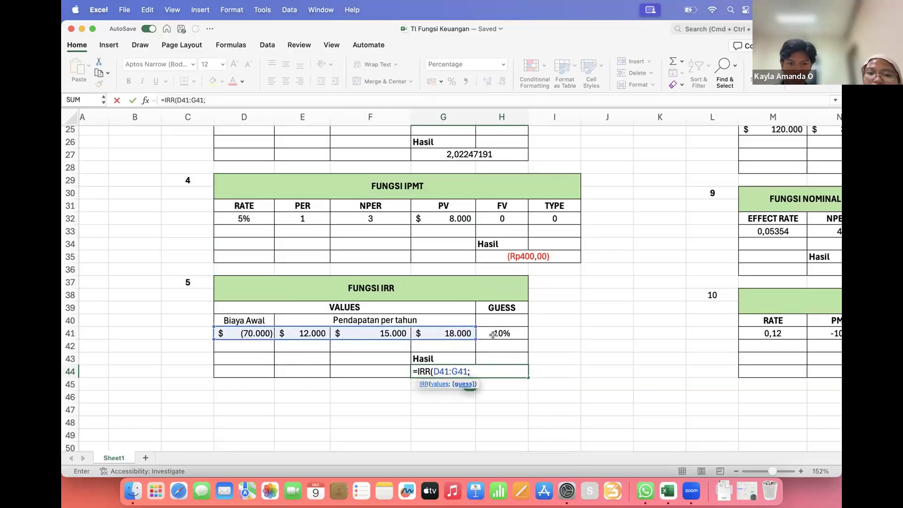
pyautogui.click(493, 335)
pyautogui.press('Return')
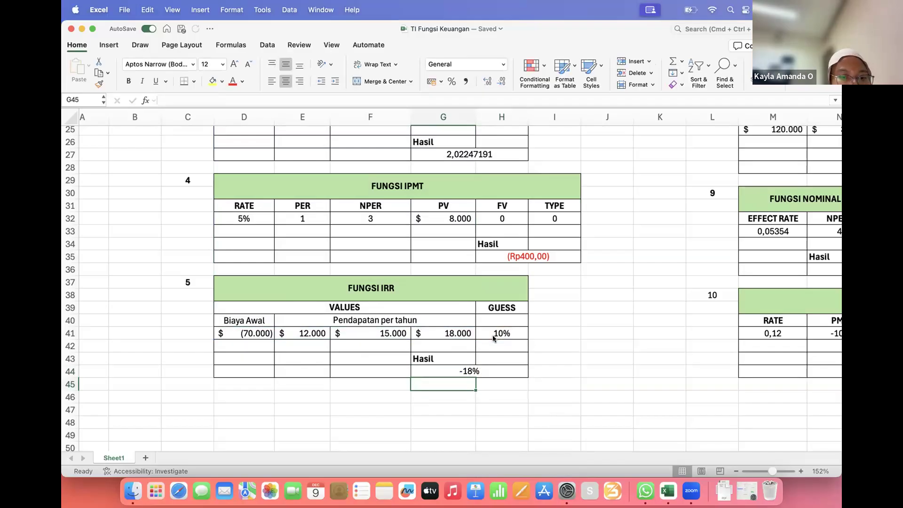
# Step: Delete the IRR formula with its D41:G41 and H41 arguments from result cell G44
pyautogui.click(502, 376)
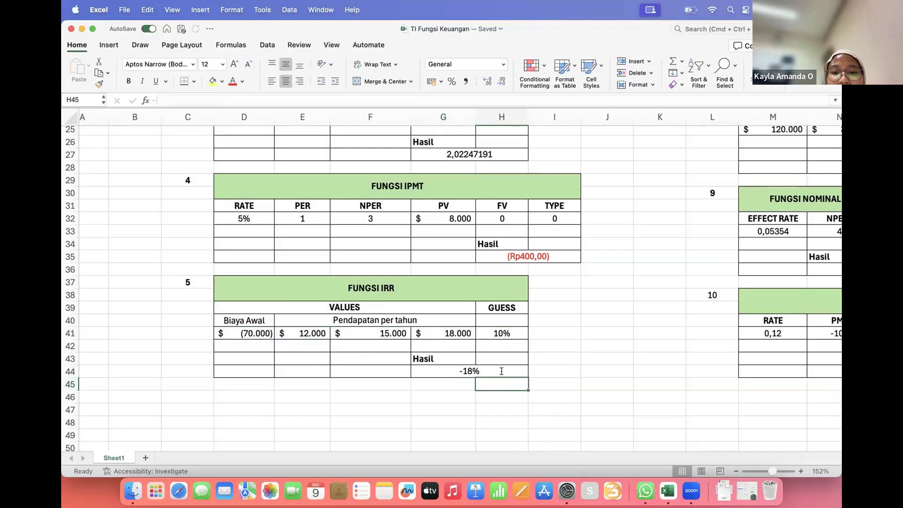
pyautogui.doubleClick(502, 372)
pyautogui.press('BackSpace')
pyautogui.press('BackSpace')
pyautogui.press('BackSpace')
pyautogui.press('BackSpace')
pyautogui.press('BackSpace')
pyautogui.press('BackSpace')
pyautogui.press('BackSpace')
pyautogui.press('BackSpace')
pyautogui.press('BackSpace')
pyautogui.press('BackSpace')
pyautogui.press('BackSpace')
pyautogui.press('BackSpace')
pyautogui.press('BackSpace')
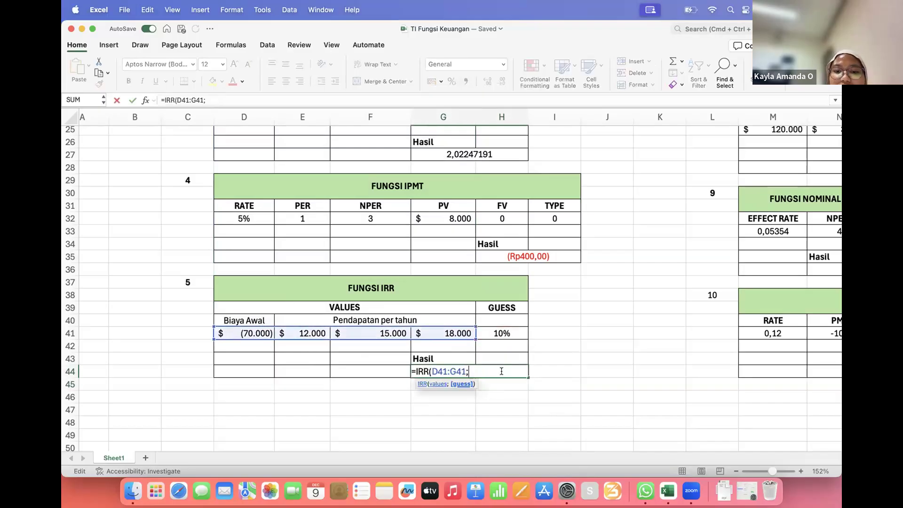
pyautogui.press('BackSpace')
pyautogui.press('BackSpace')
pyautogui.press('BackSpace')
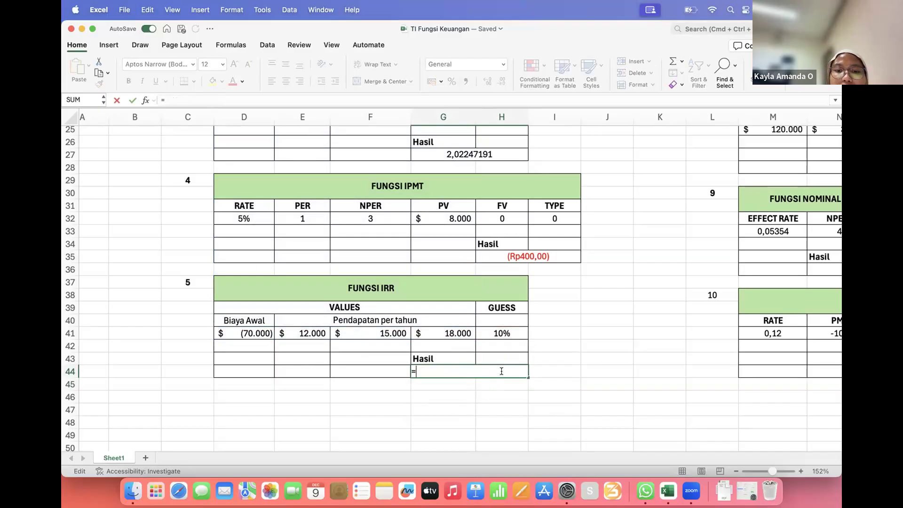
# Step: Calculate IRR in result cell G44 from the cash flows D41:G41, with H41 as the guess
pyautogui.press('capslock')
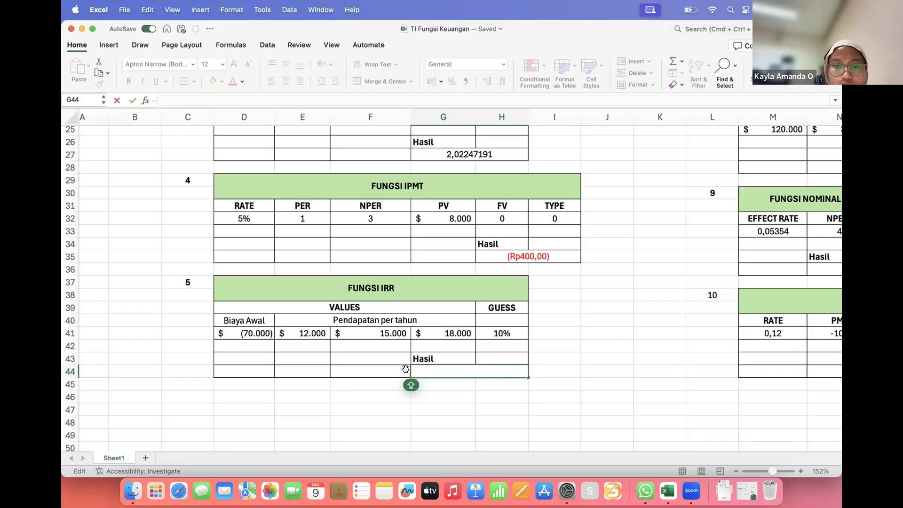
pyautogui.write('=IRR')
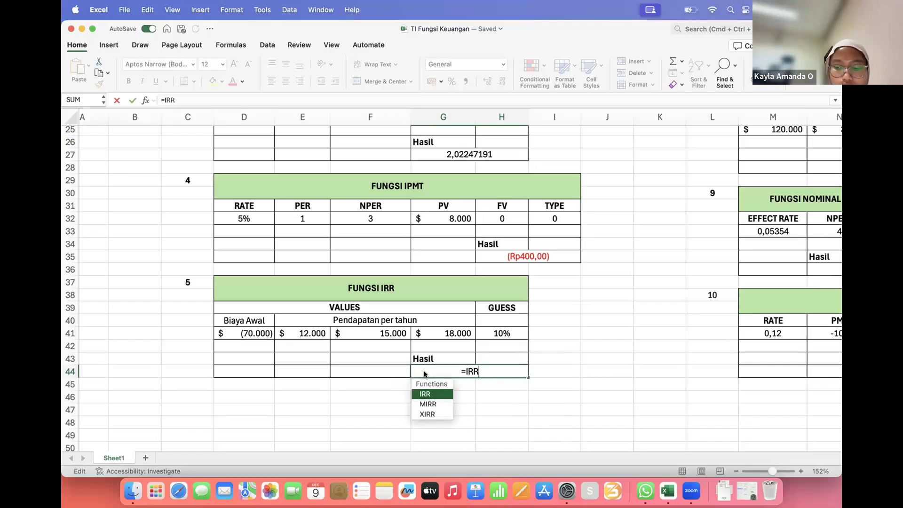
pyautogui.press('capslock')
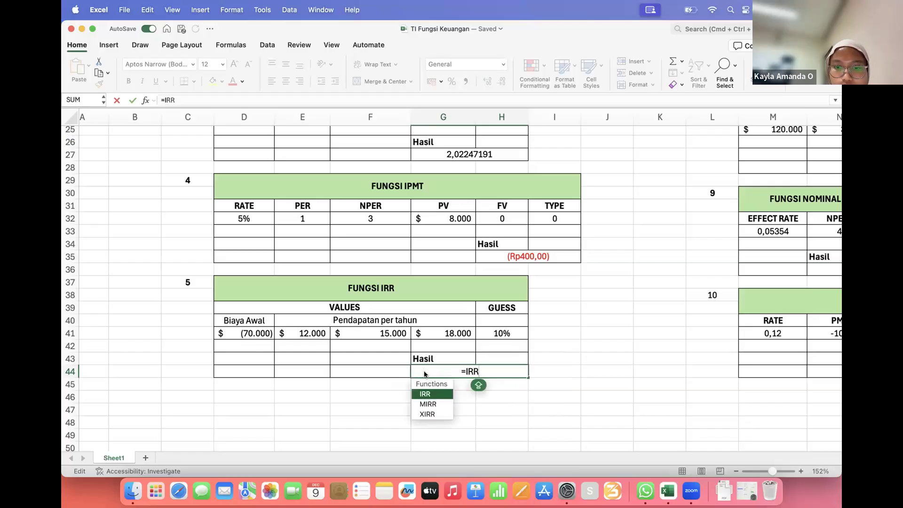
pyautogui.doubleClick(426, 394)
pyautogui.click(244, 333)
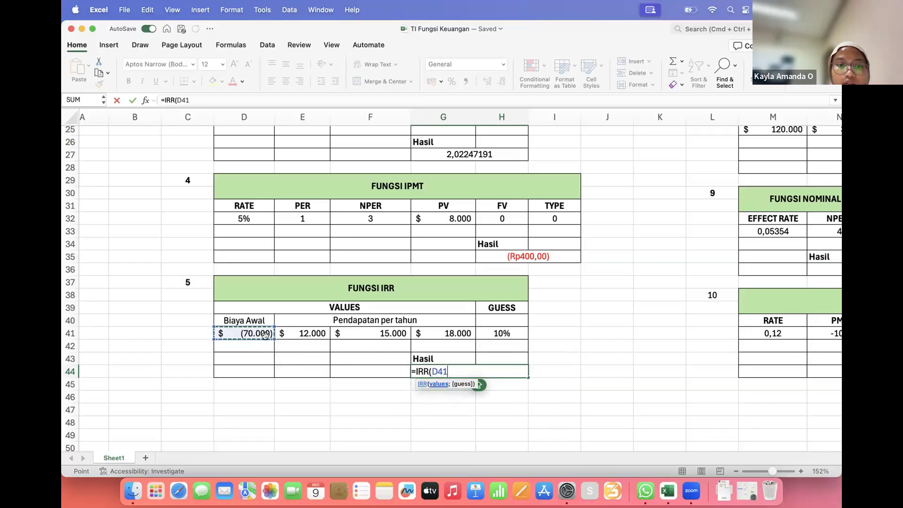
pyautogui.moveTo(301, 334); pyautogui.dragTo(442, 335)
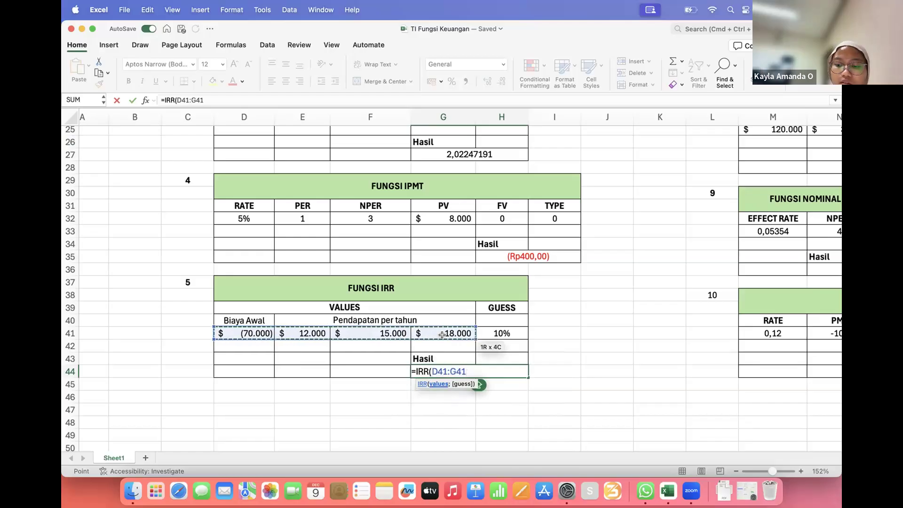
pyautogui.write(';')
pyautogui.click(489, 332)
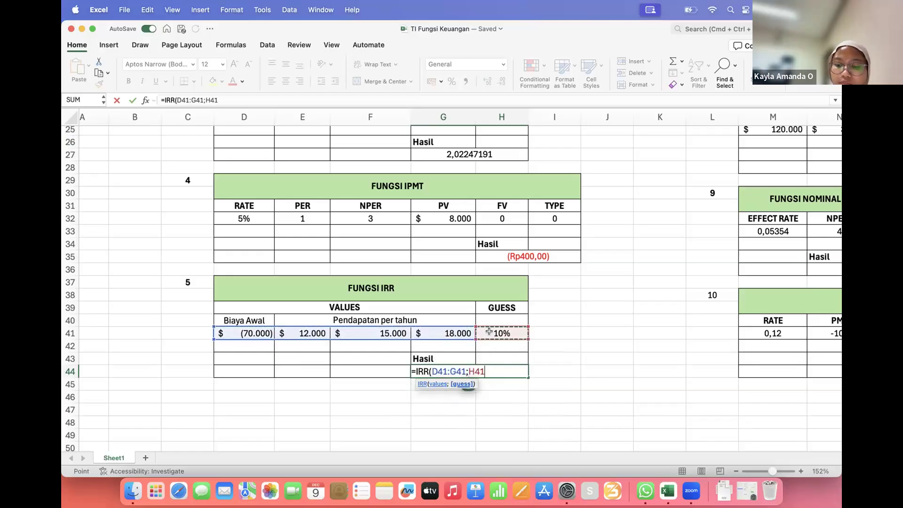
pyautogui.write(')')
pyautogui.press('Return')
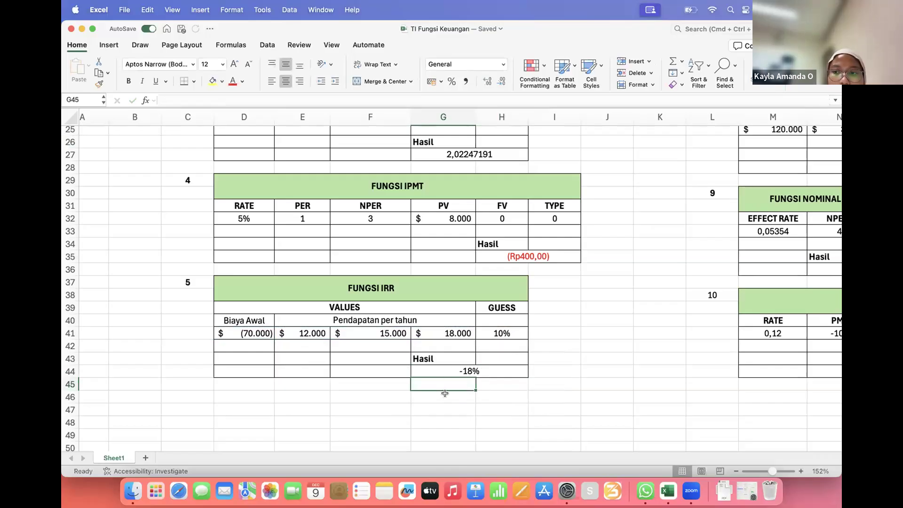
# Step: Begin an ISPMT formula in the FUNGSI ISPMT table's result cell O11, with M8/12 as the rate argument
pyautogui.scroll(10, 445, 392)
pyautogui.hscroll(5, 445, 393)
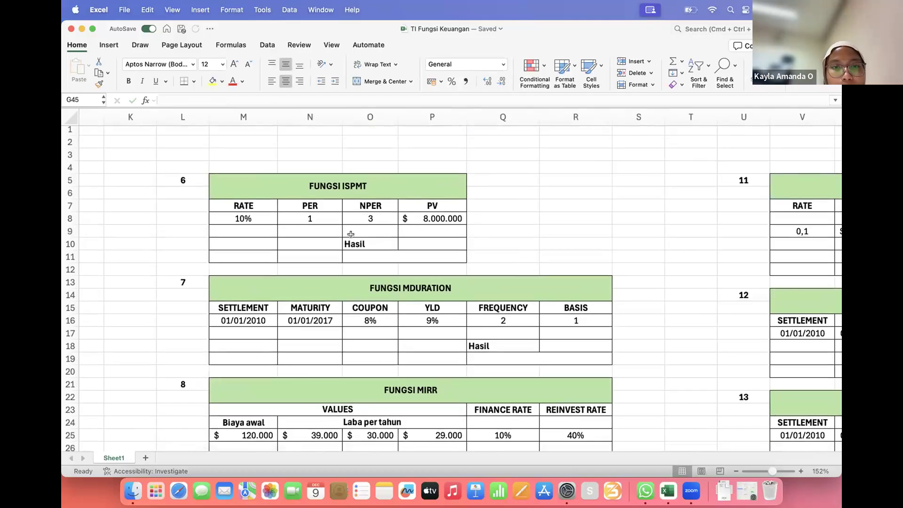
pyautogui.click(366, 253)
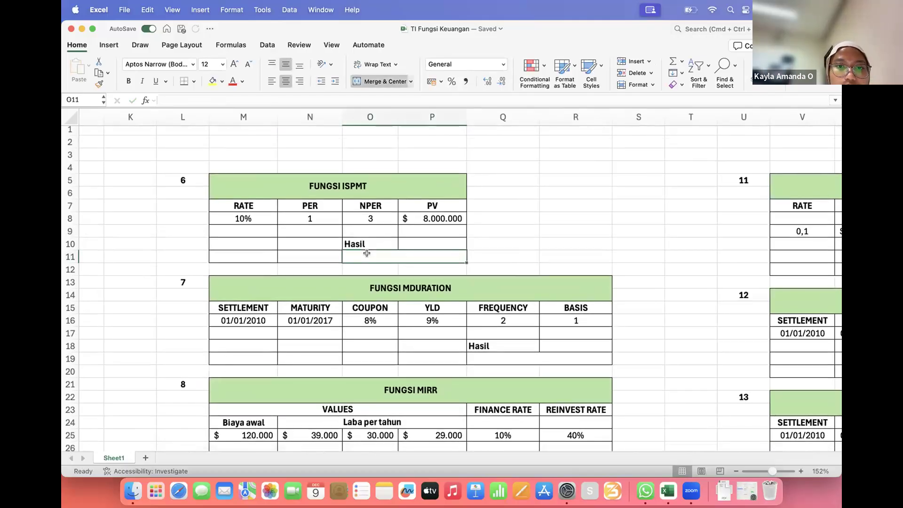
pyautogui.write('=')
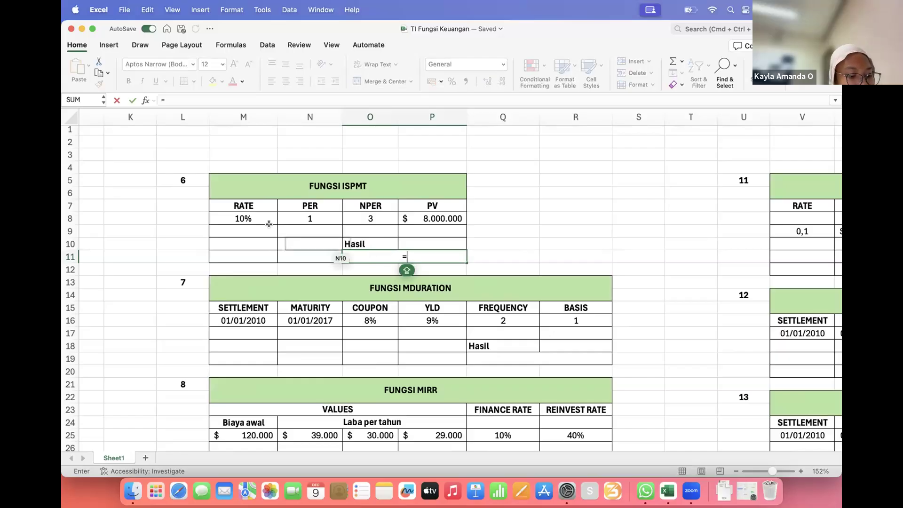
pyautogui.write('I')
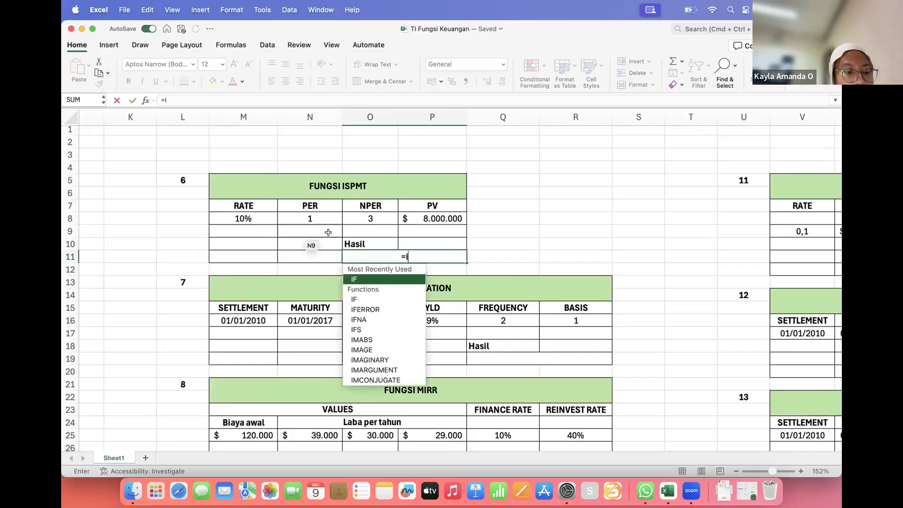
pyautogui.write('SPM')
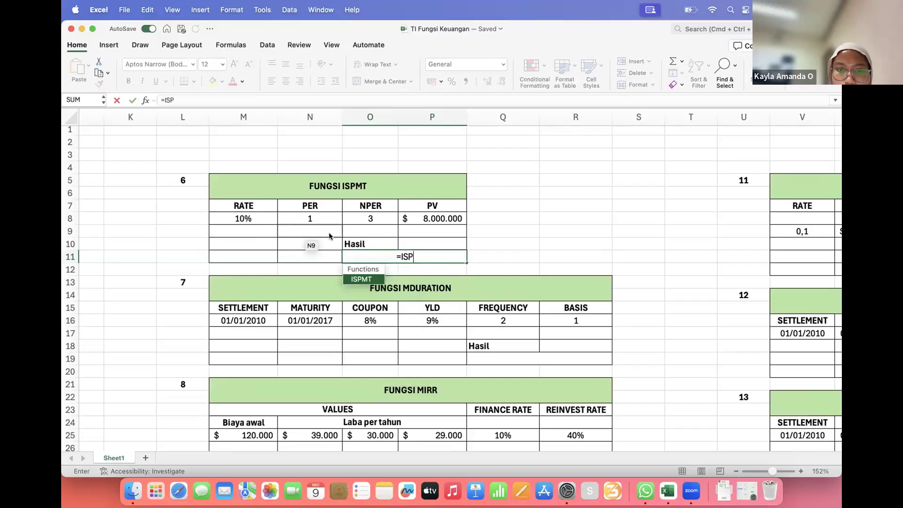
pyautogui.doubleClick(377, 276)
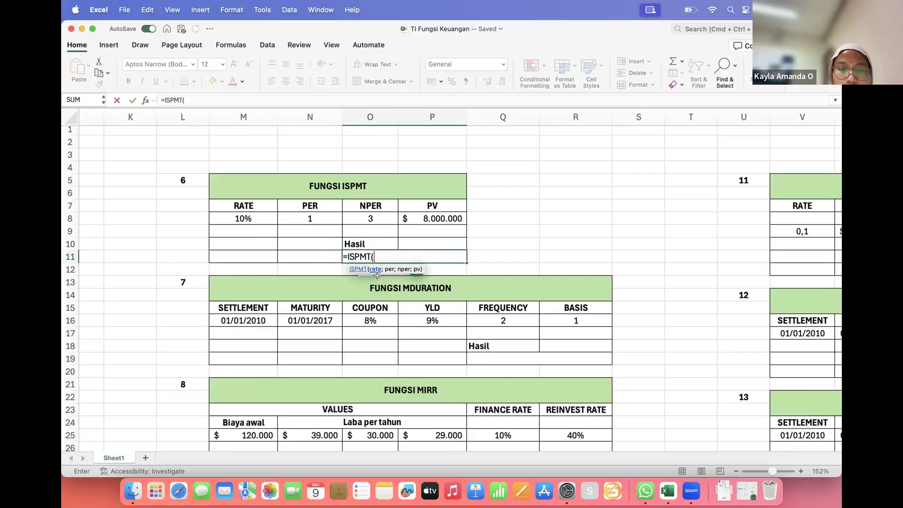
pyautogui.click(260, 217)
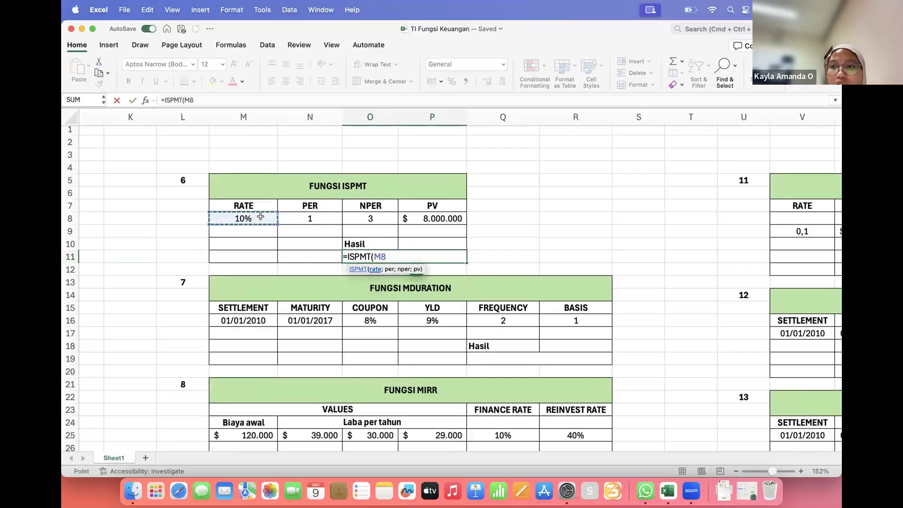
pyautogui.write('/12')
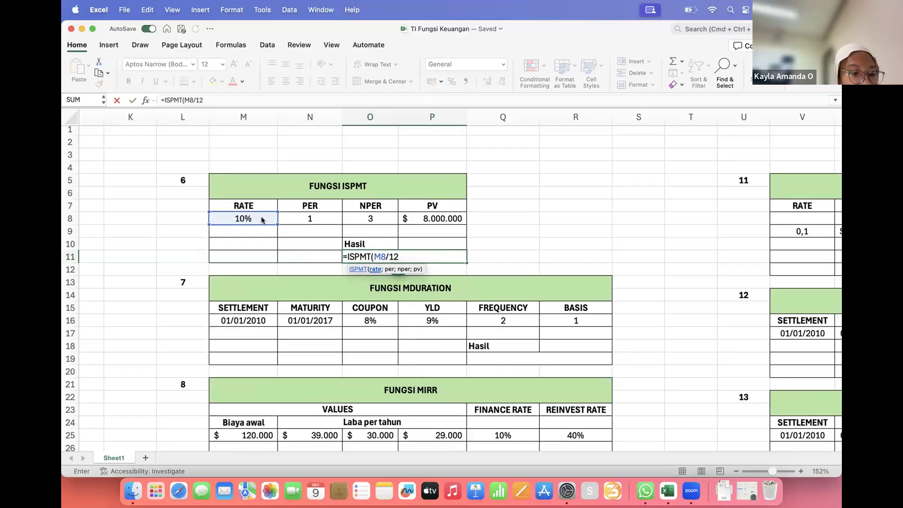
pyautogui.write(';')
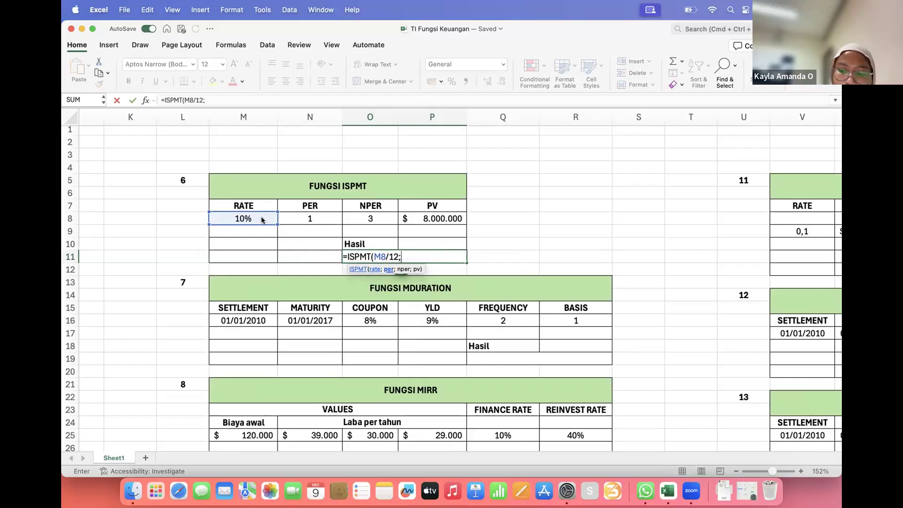
# Step: Complete the ISPMT formula in O11 with period N8, number of periods O8*12 and present value P8
pyautogui.click(297, 214)
pyautogui.write(';')
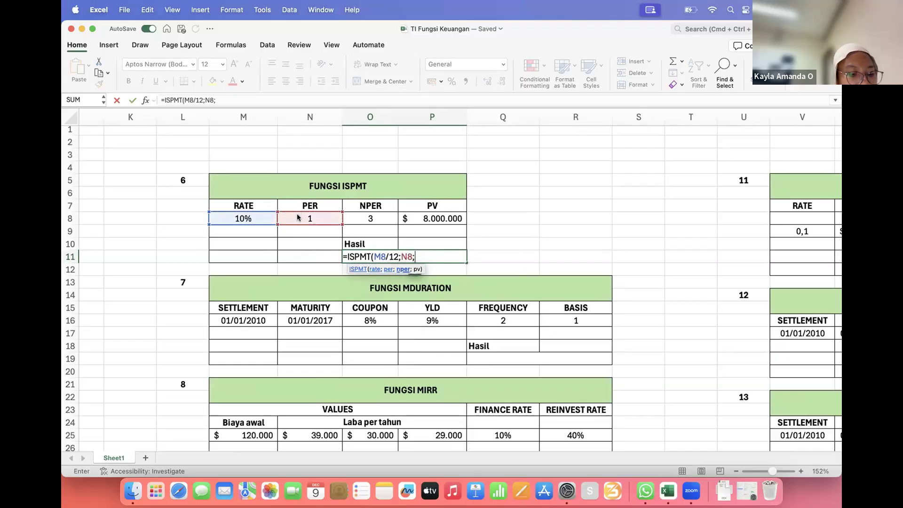
pyautogui.click(354, 221)
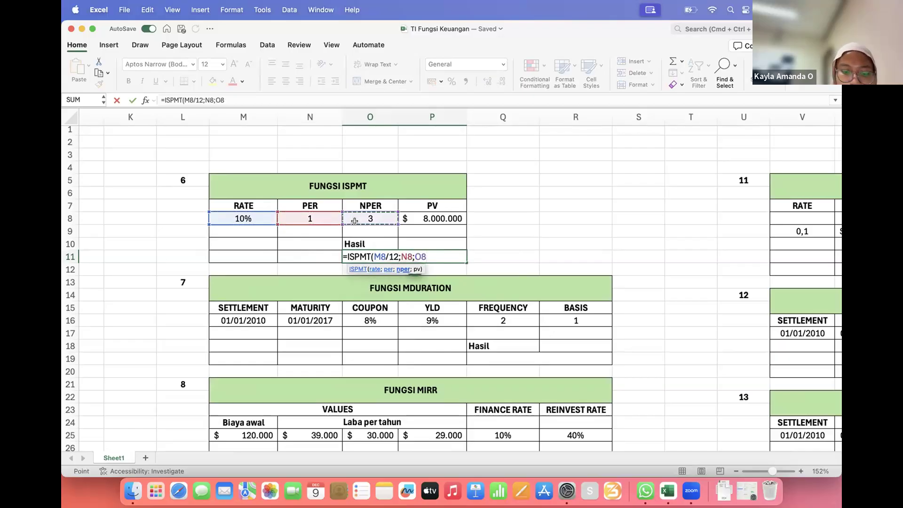
pyautogui.write('*')
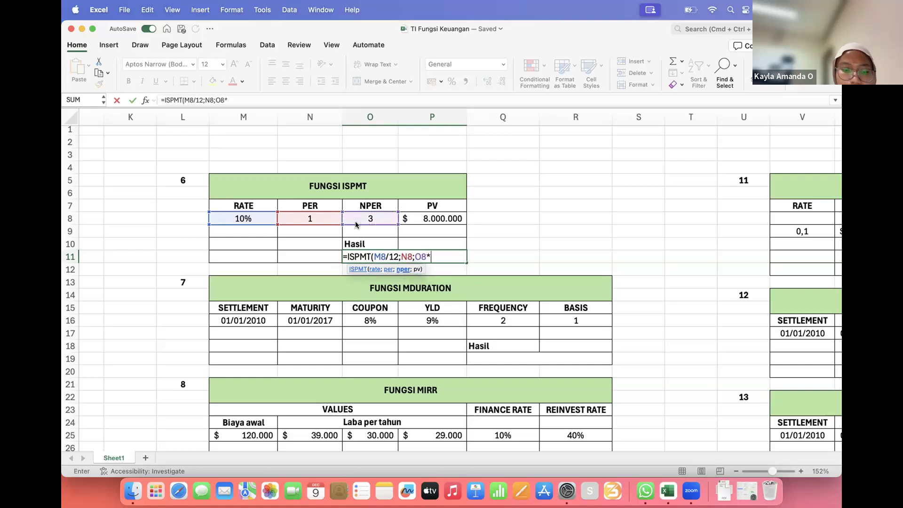
pyautogui.write('12;')
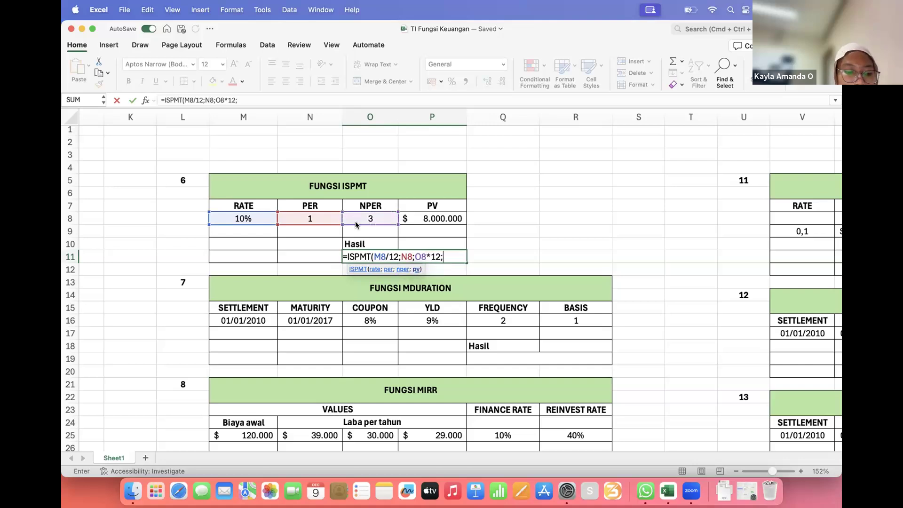
pyautogui.click(436, 219)
pyautogui.press('Return')
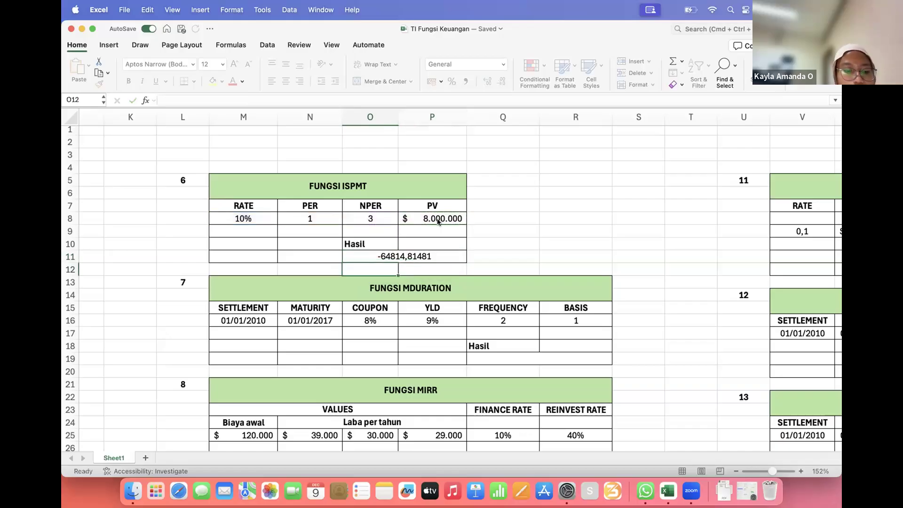
# Step: Start an MDURATION formula in result cell Q19 of the FUNGSI MDURATION table
pyautogui.scroll(-2, 394, 258)
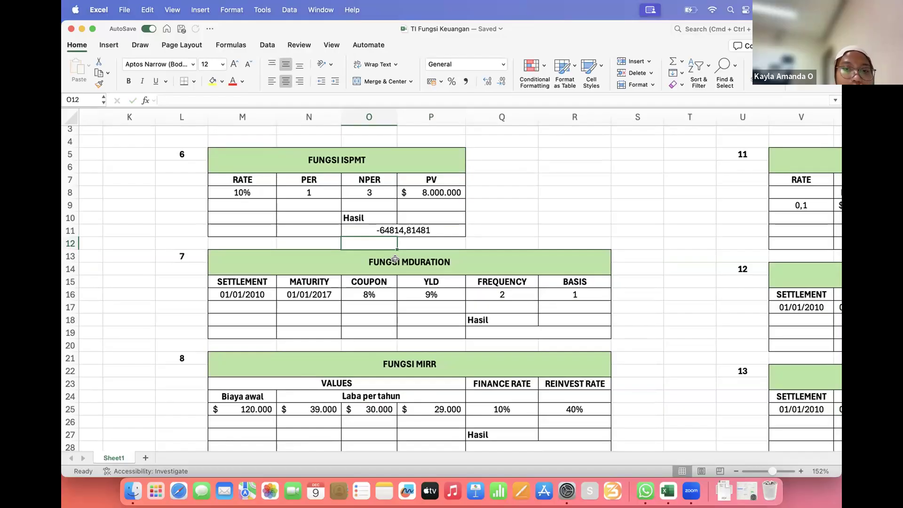
pyautogui.click(476, 326)
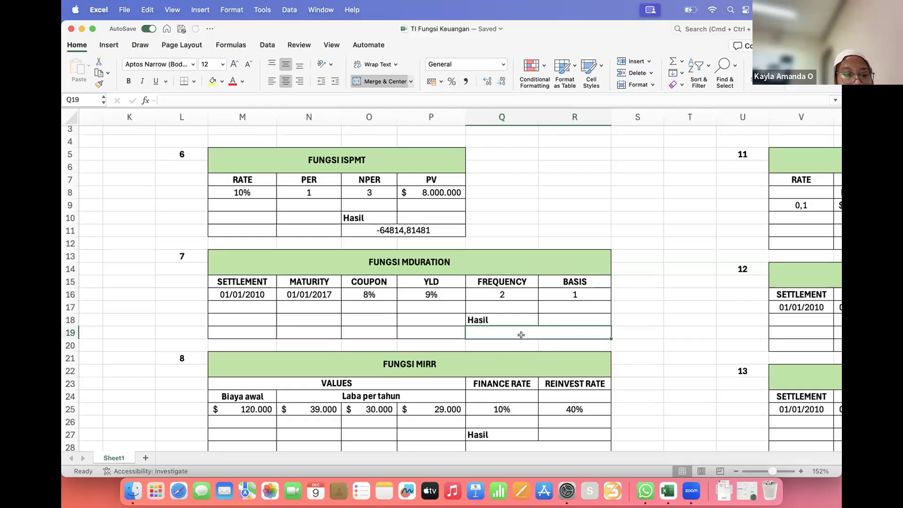
pyautogui.write('=')
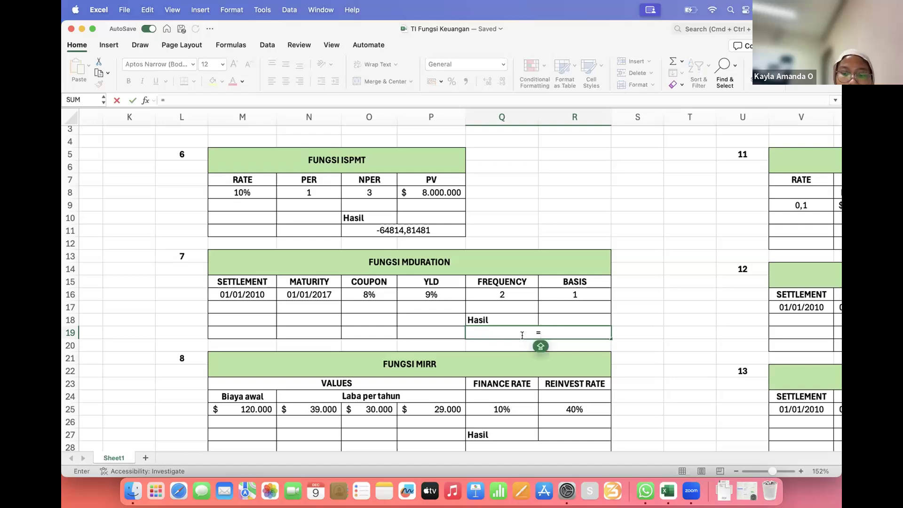
pyautogui.write('MDU')
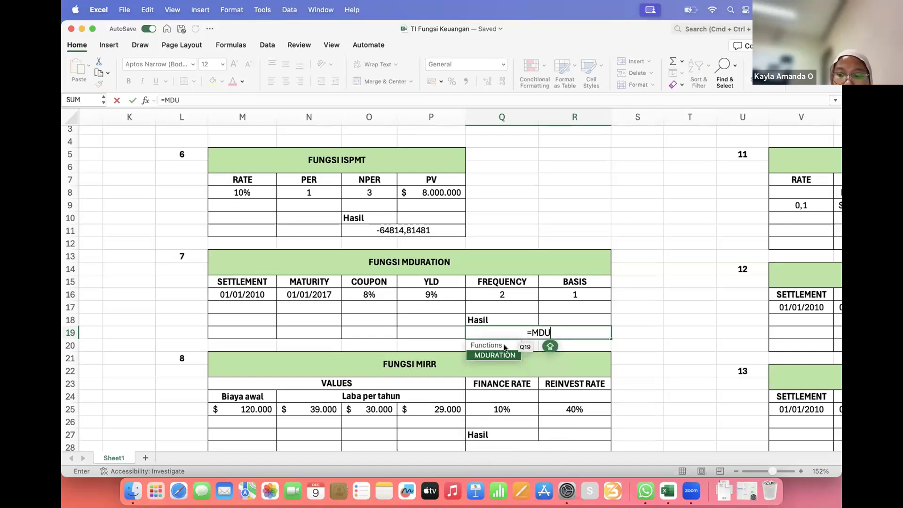
pyautogui.press('Tab')
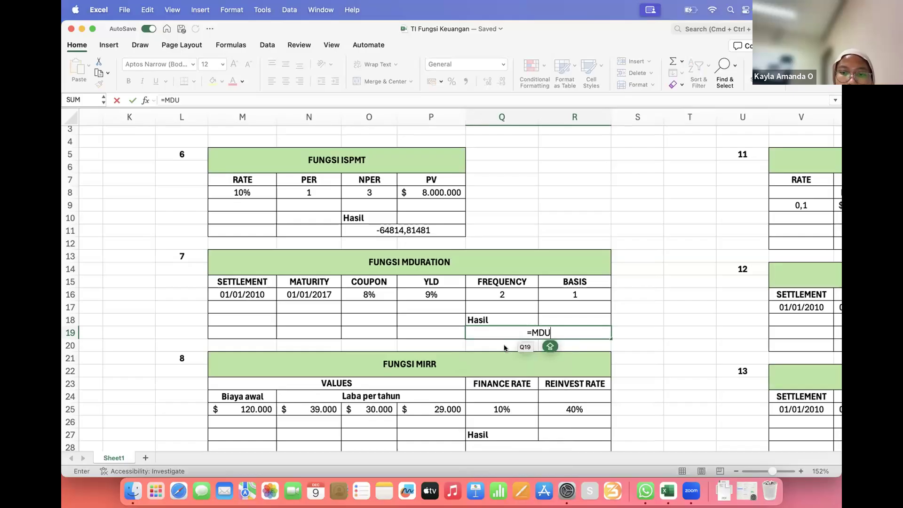
pyautogui.write('R')
pyautogui.press('Tab')
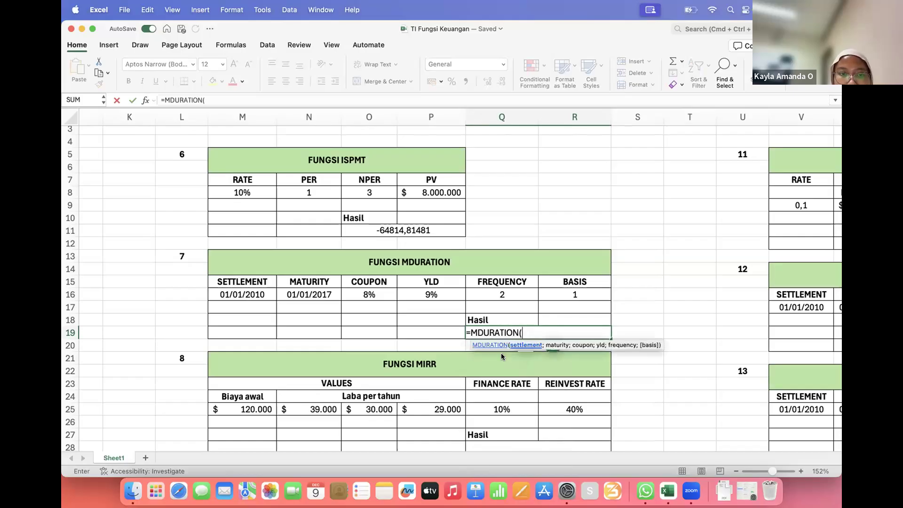
# Step: Complete the MDURATION formula with the settlement, maturity, coupon, yield, frequency and basis values from M16 through R16
pyautogui.click(241, 289)
pyautogui.write(';')
pyautogui.click(318, 292)
pyautogui.write(';')
pyautogui.click(362, 293)
pyautogui.write(';')
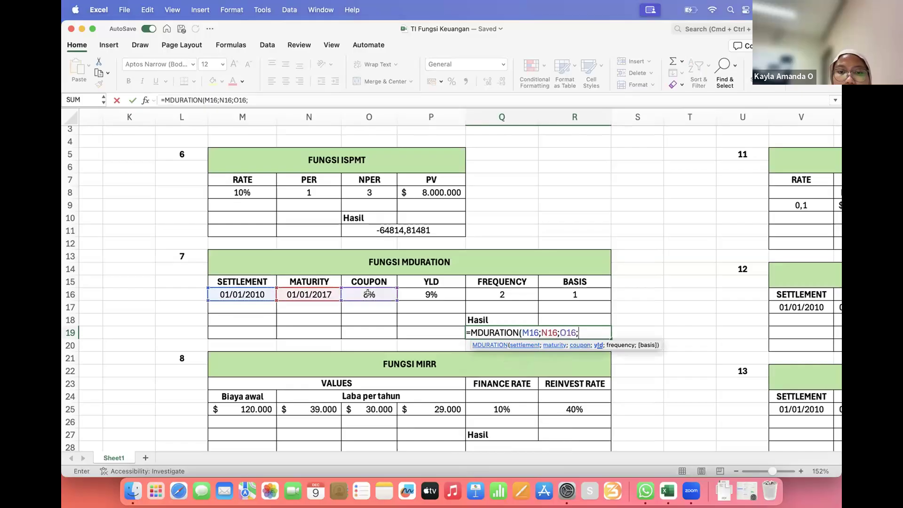
pyautogui.click(417, 295)
pyautogui.write(';')
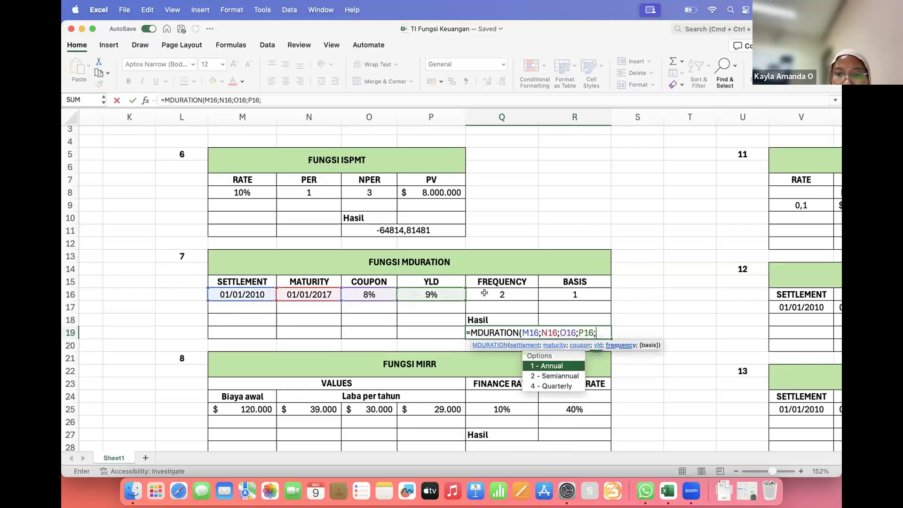
pyautogui.click(484, 293)
pyautogui.write(';')
pyautogui.click(568, 294)
pyautogui.write(')')
pyautogui.press('Return')
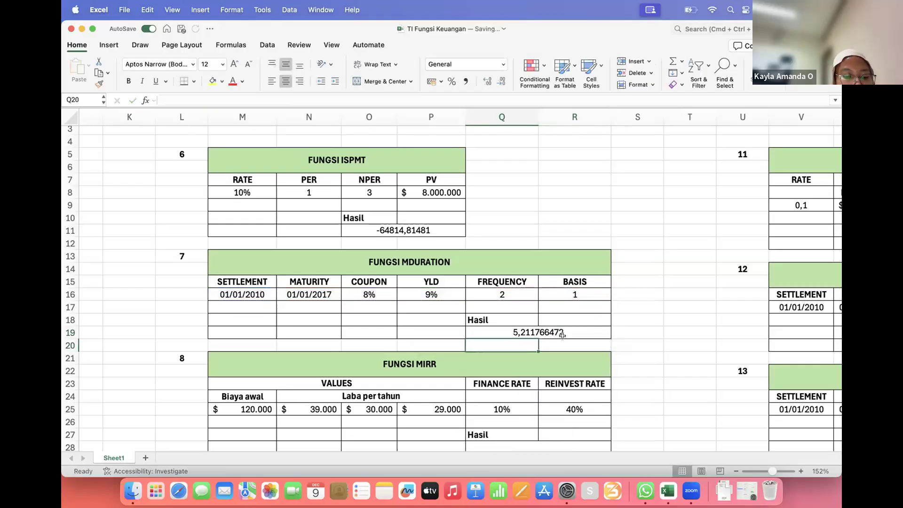
# Step: Enter =MIRR(M25:P25;Q25;R25) in result cell Q28 of the FUNGSI MIRR table
pyautogui.scroll(-5, 532, 345)
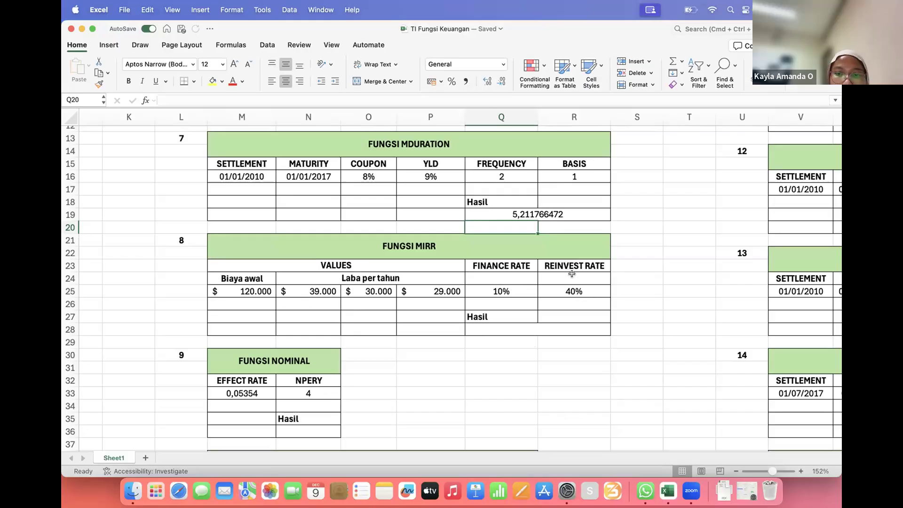
pyautogui.click(570, 332)
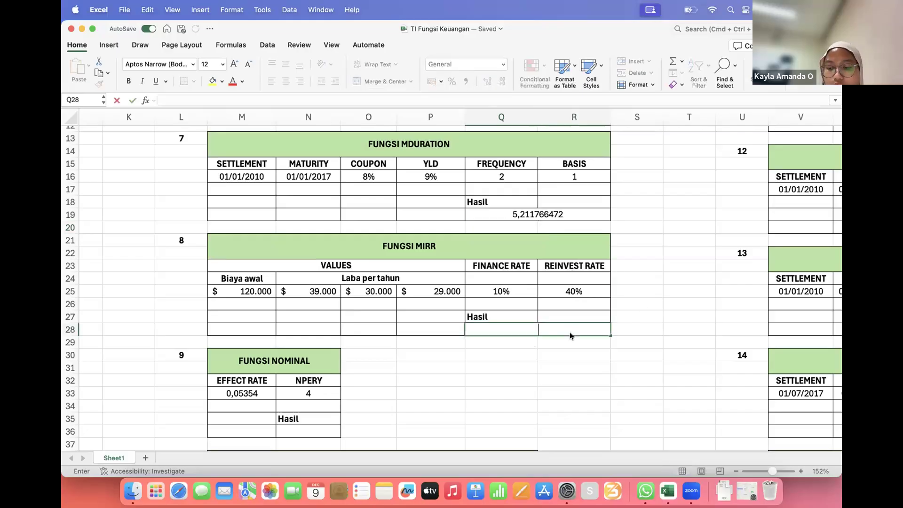
pyautogui.write('=MIRR')
pyautogui.doubleClick(487, 351)
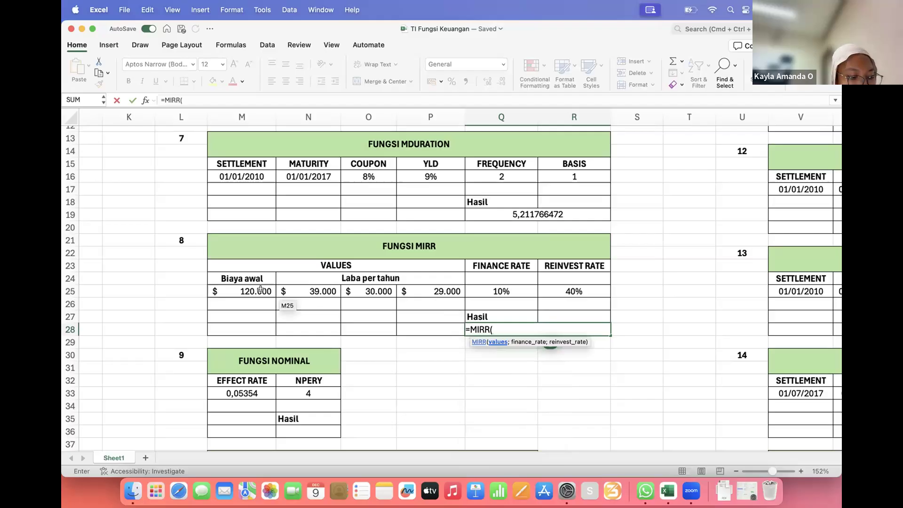
pyautogui.moveTo(261, 289); pyautogui.dragTo(418, 290)
pyautogui.write(';')
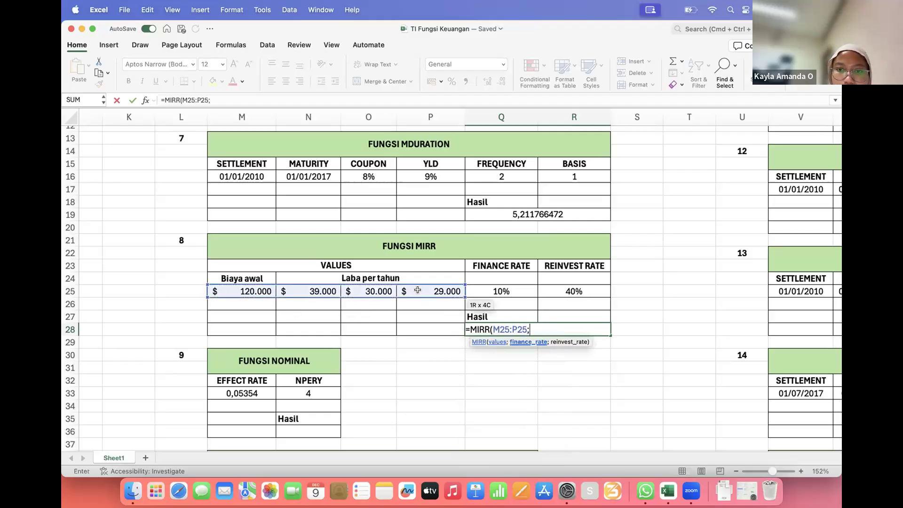
pyautogui.click(511, 290)
pyautogui.write(';')
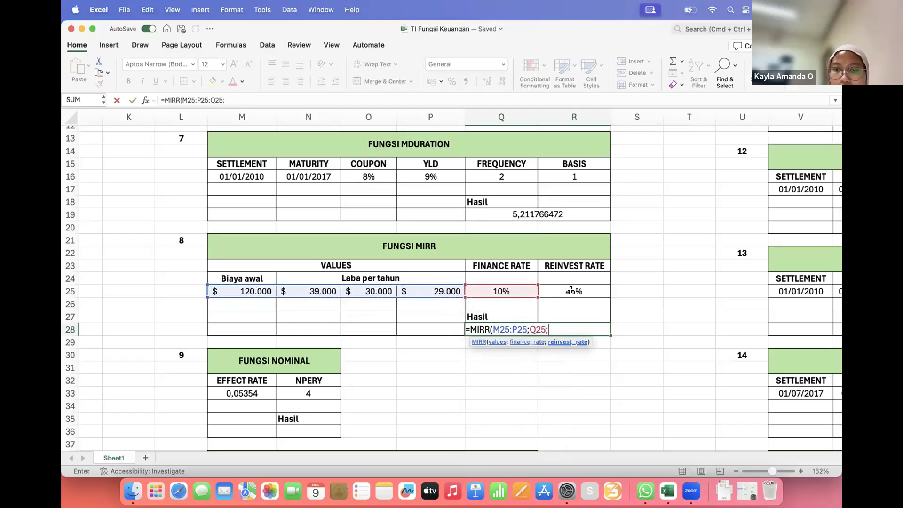
pyautogui.click(571, 291)
pyautogui.write(')')
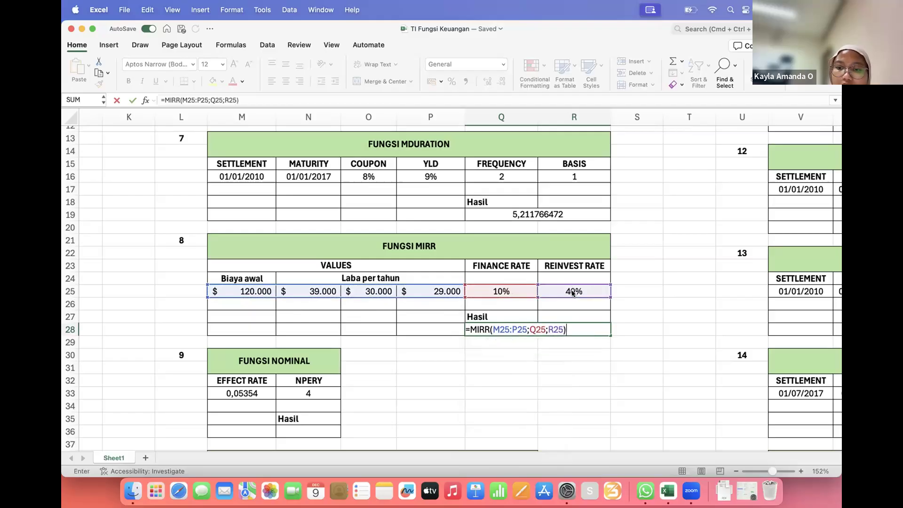
pyautogui.press('Return')
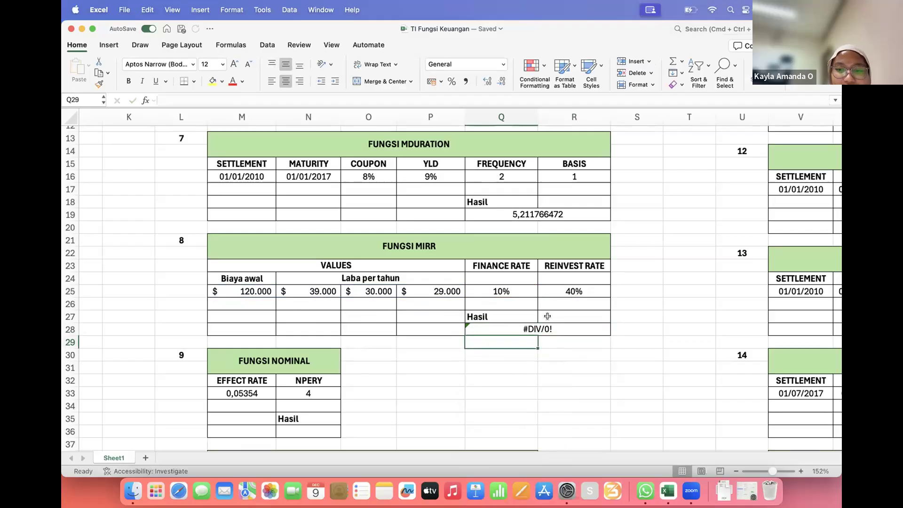
# Step: Make the initial cost (Biaya awal) in M25 negative by entering it as (120000)
pyautogui.doubleClick(537, 327)
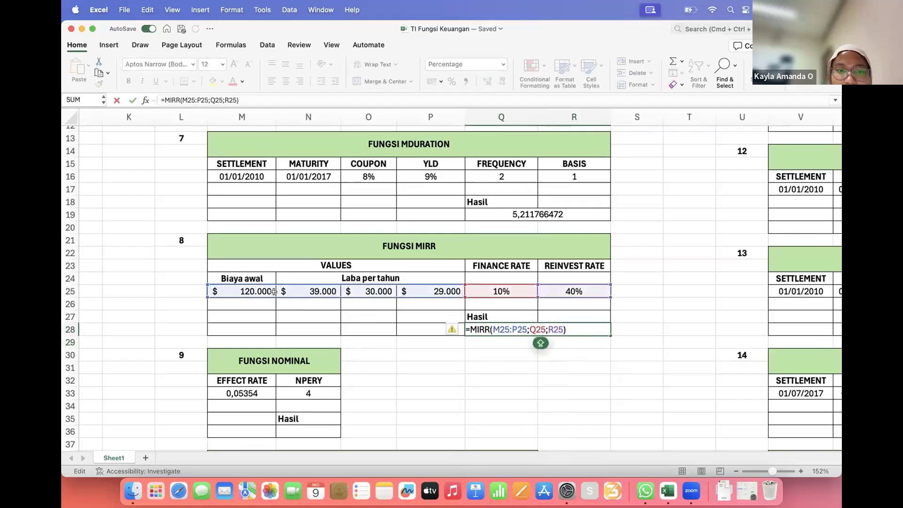
pyautogui.click(248, 291)
pyautogui.doubleClick(242, 292)
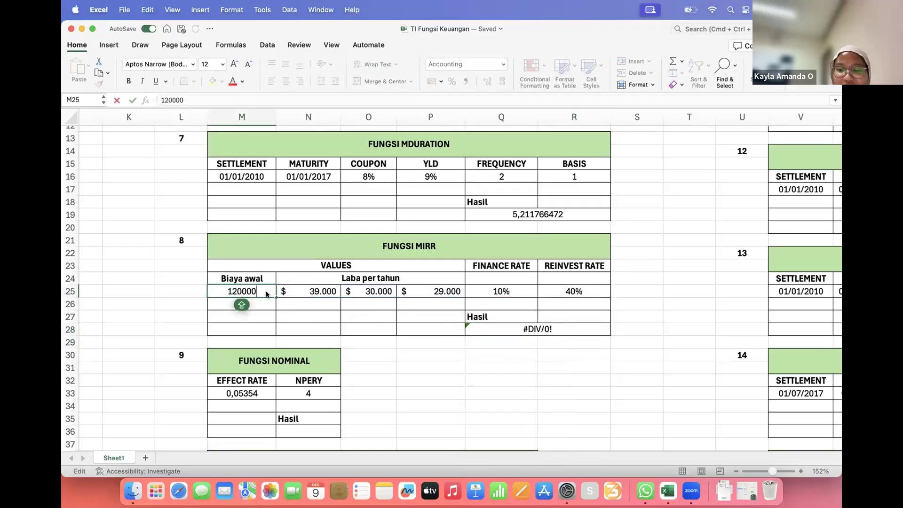
pyautogui.write(')')
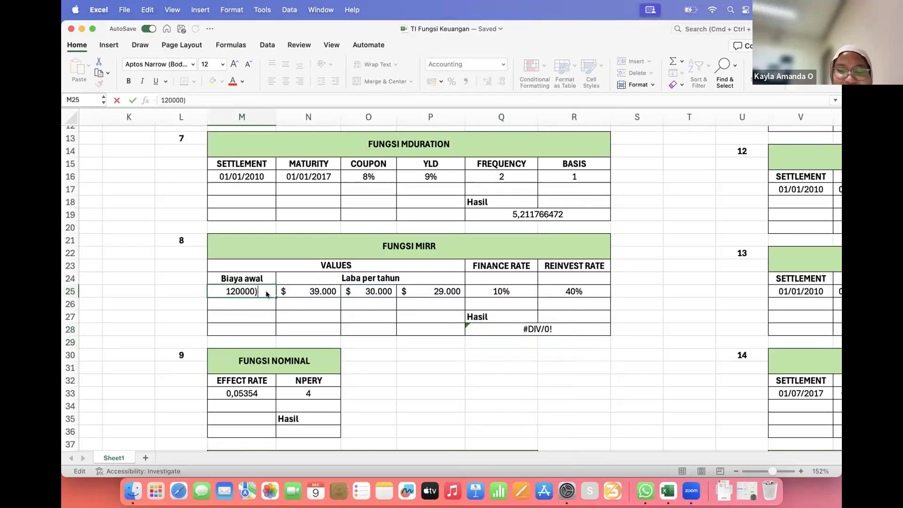
pyautogui.write('(')
pyautogui.press('Return')
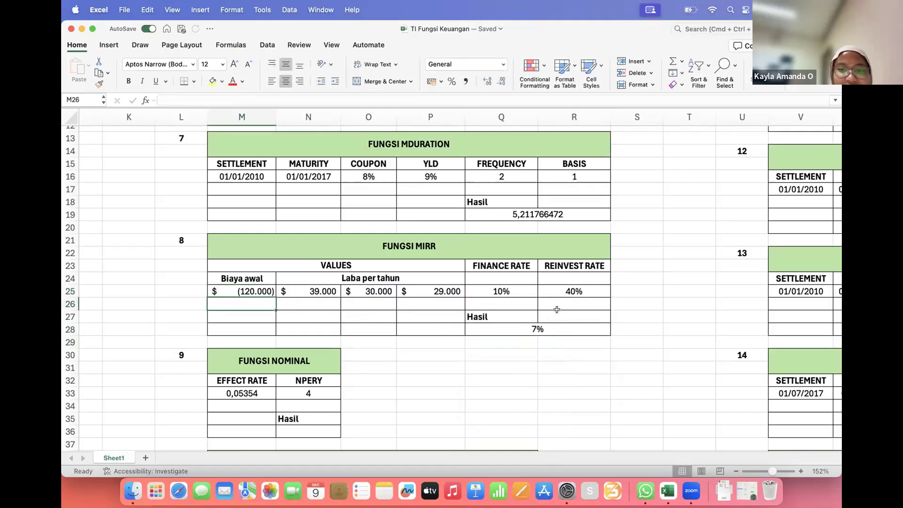
# Step: Enter =NOMINAL(M33;N33) in result cell N36 of the FUNGSI NOMINAL table
pyautogui.scroll(-4, 505, 345)
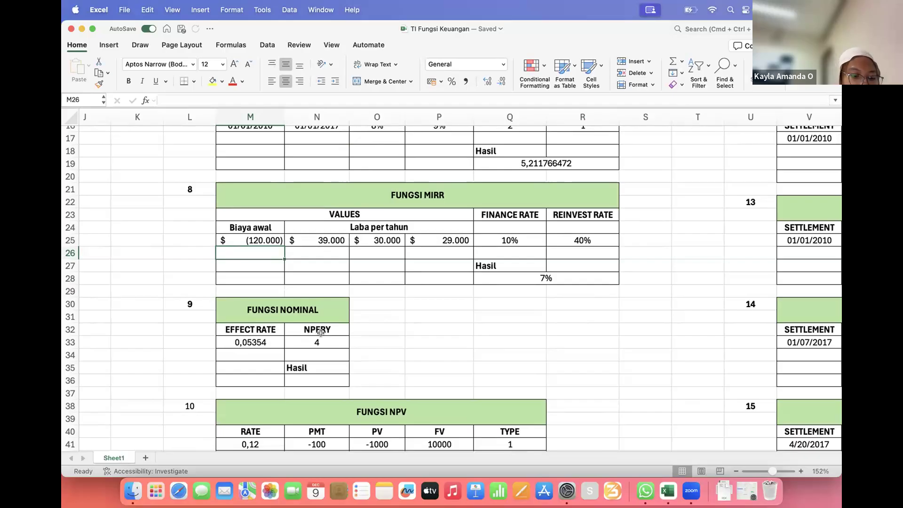
pyautogui.click(316, 378)
pyautogui.write('=NOM')
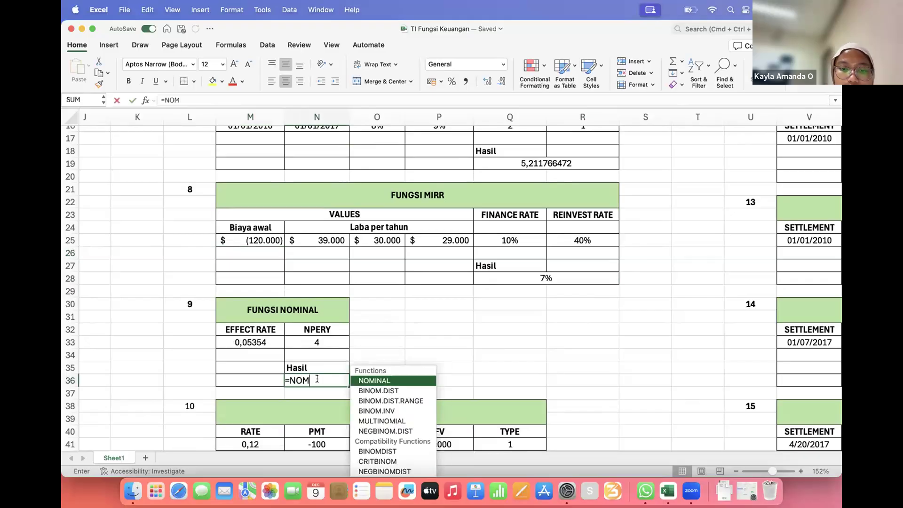
pyautogui.doubleClick(394, 382)
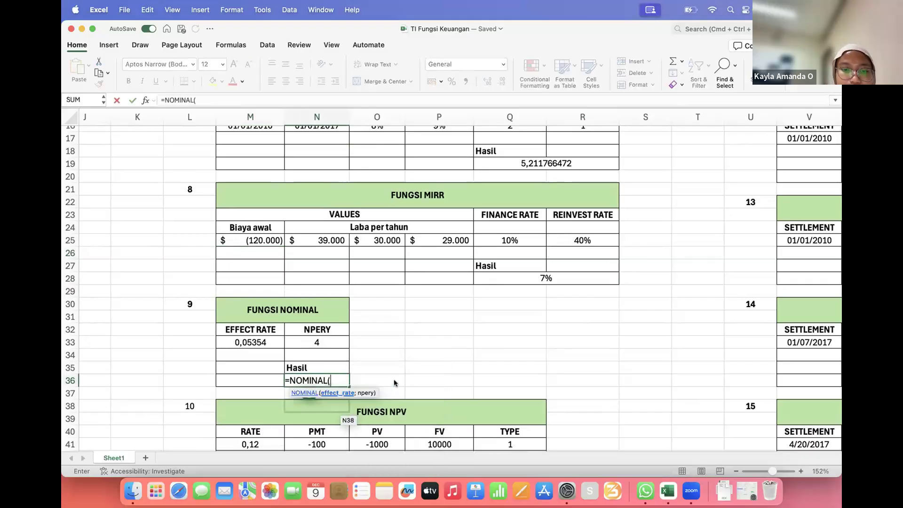
pyautogui.click(266, 343)
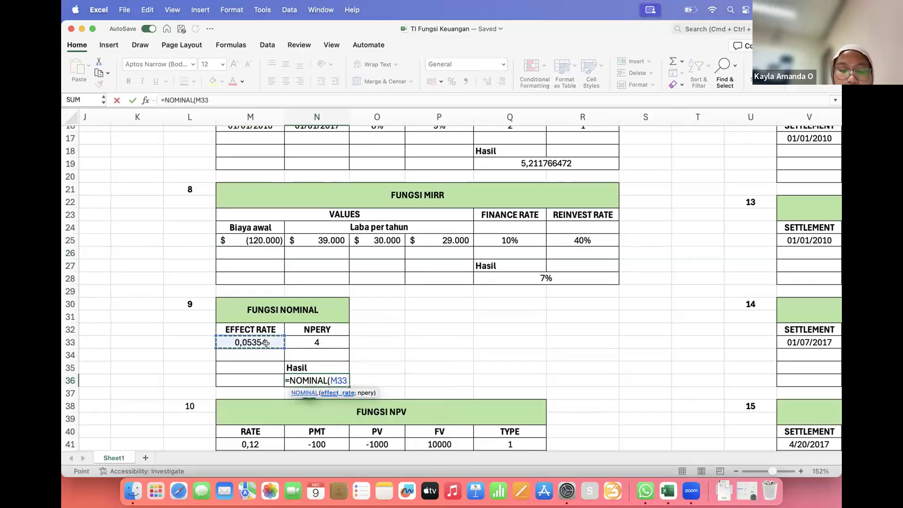
pyautogui.write(';')
pyautogui.click(310, 342)
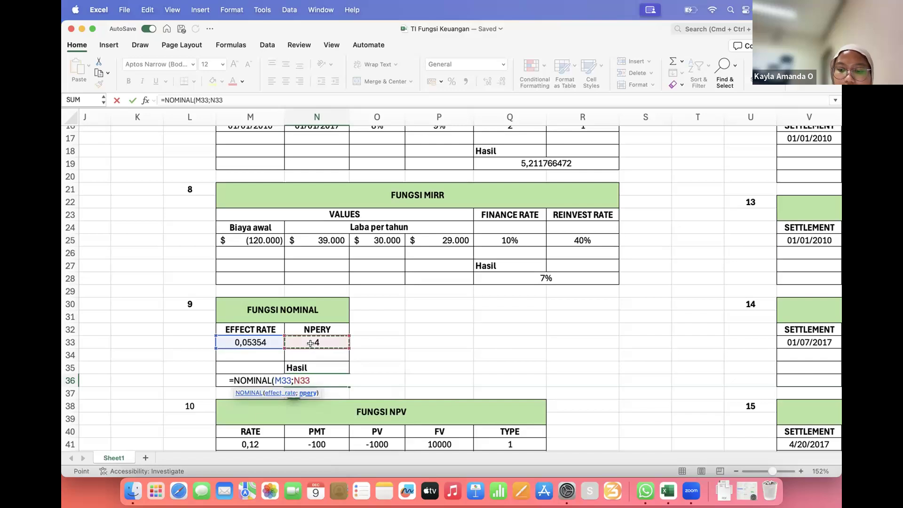
pyautogui.write(')')
pyautogui.press('Return')
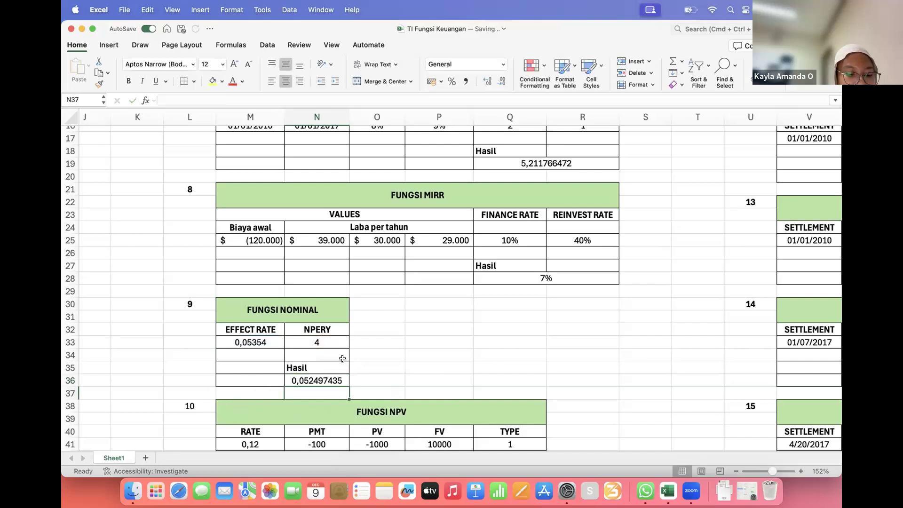
# Step: Change the title of exercise 10's table in M38 from NPV to FUNGSI NPER
pyautogui.scroll(-5, 307, 376)
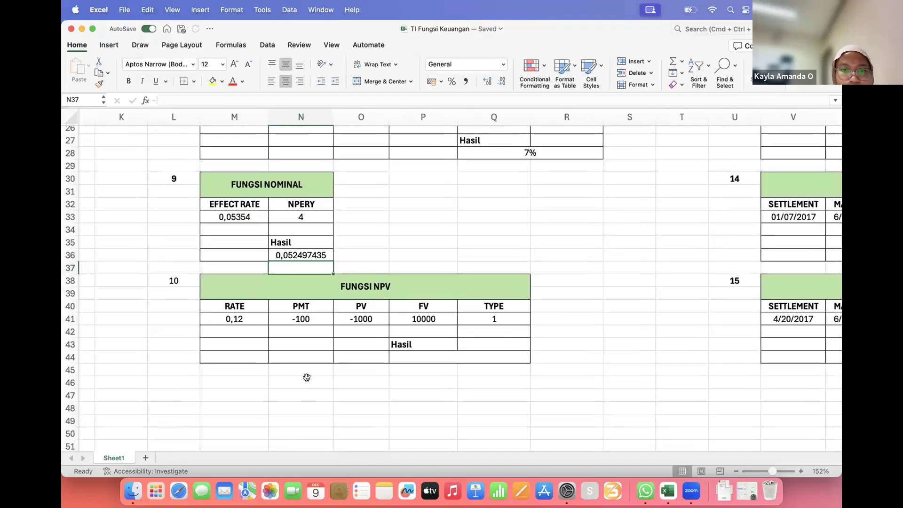
pyautogui.scroll(10, 306, 377)
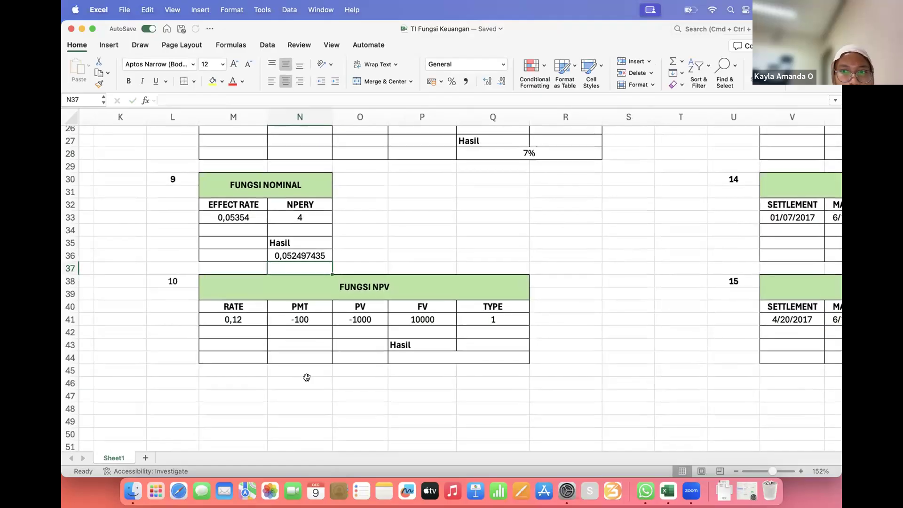
pyautogui.hscroll(3, 307, 377)
pyautogui.scroll(-8, 307, 378)
pyautogui.hscroll(-2, 306, 377)
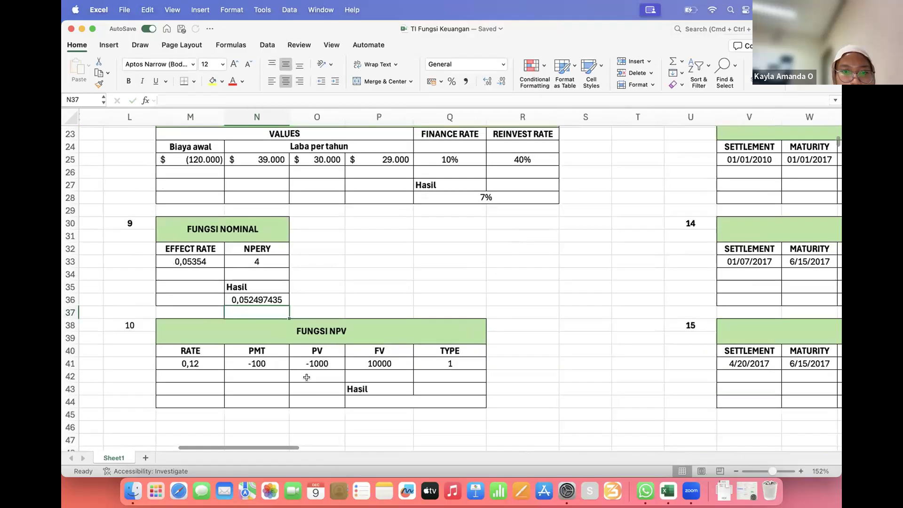
pyautogui.click(337, 332)
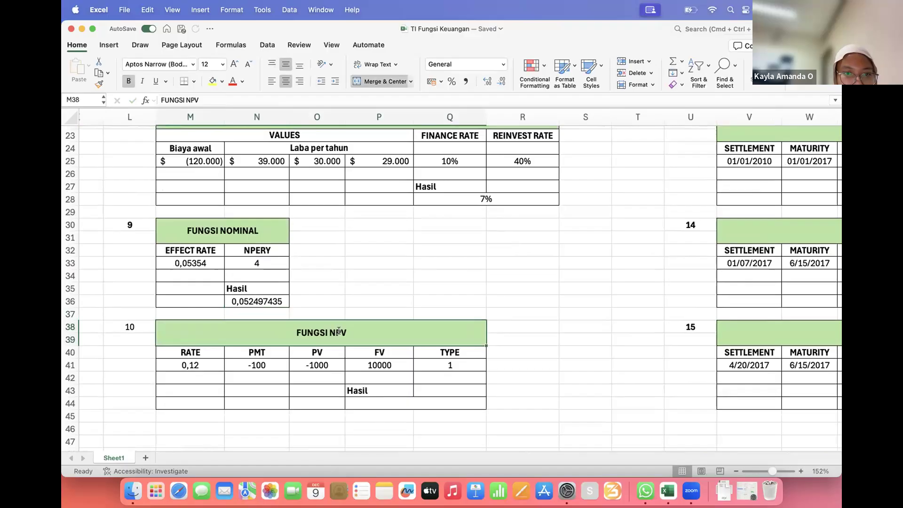
pyautogui.doubleClick(349, 335)
pyautogui.press('BackSpace')
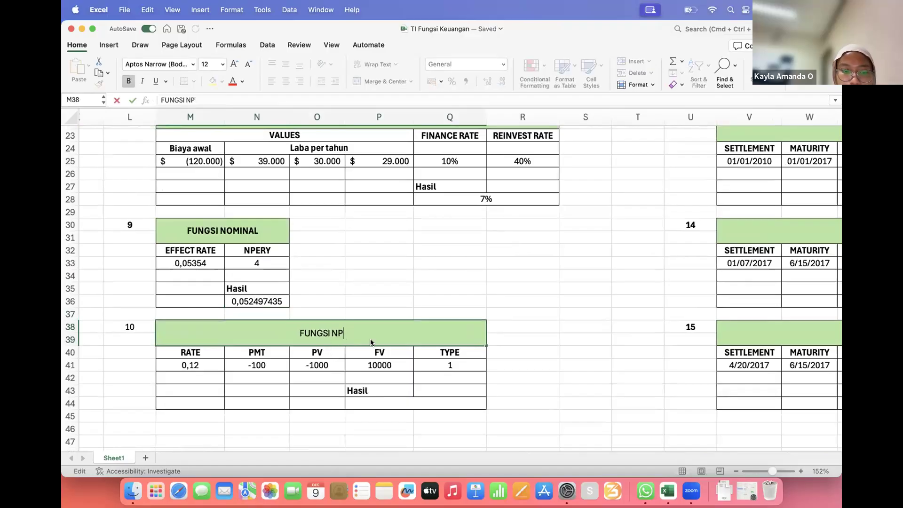
pyautogui.write('ER')
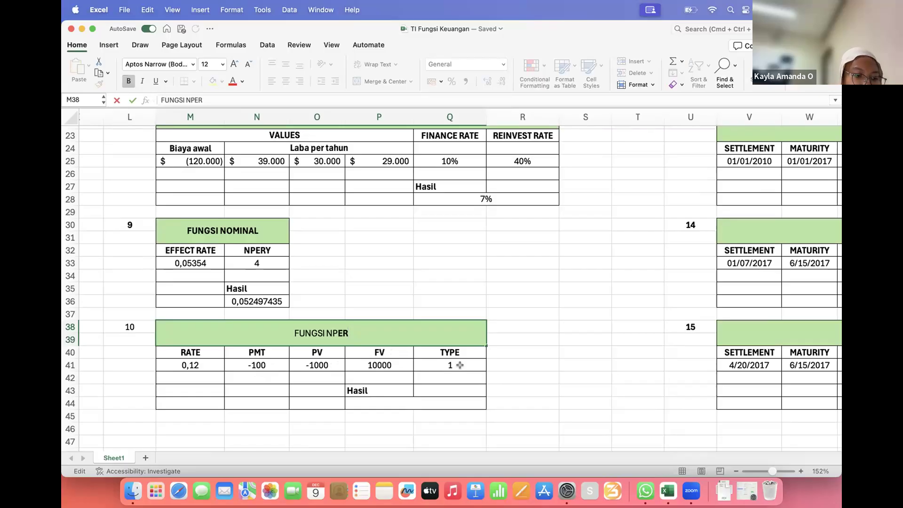
# Step: Enter =NPER(M41/12;N41;O41;P41;Q41) in result cell P44 of the FUNGSI NPER table
pyautogui.click(429, 402)
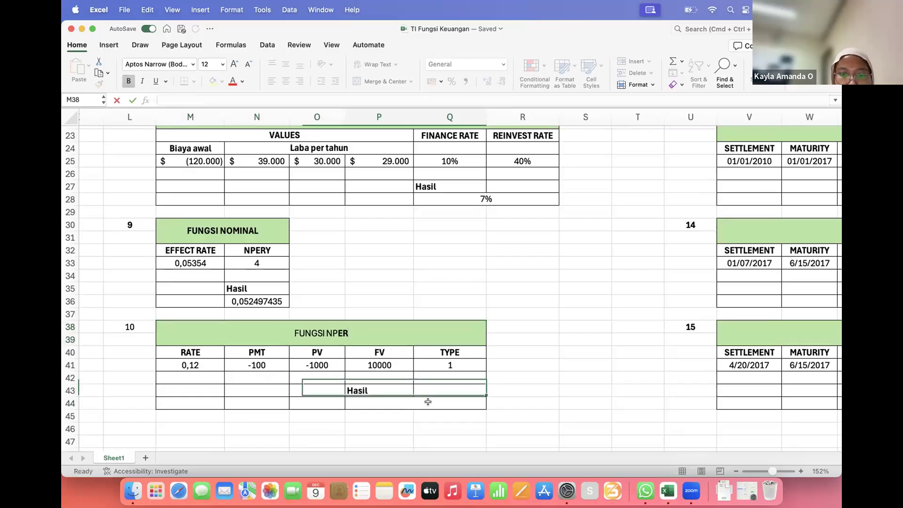
pyautogui.write('=np')
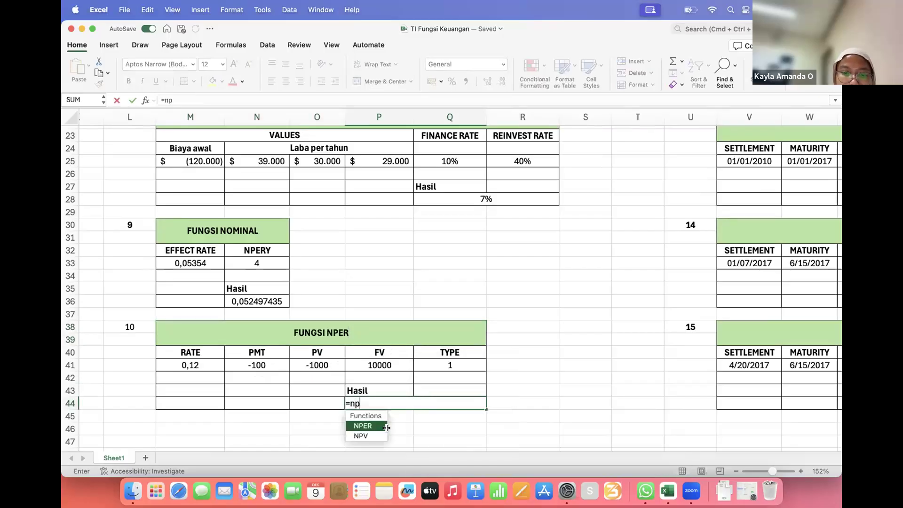
pyautogui.doubleClick(379, 427)
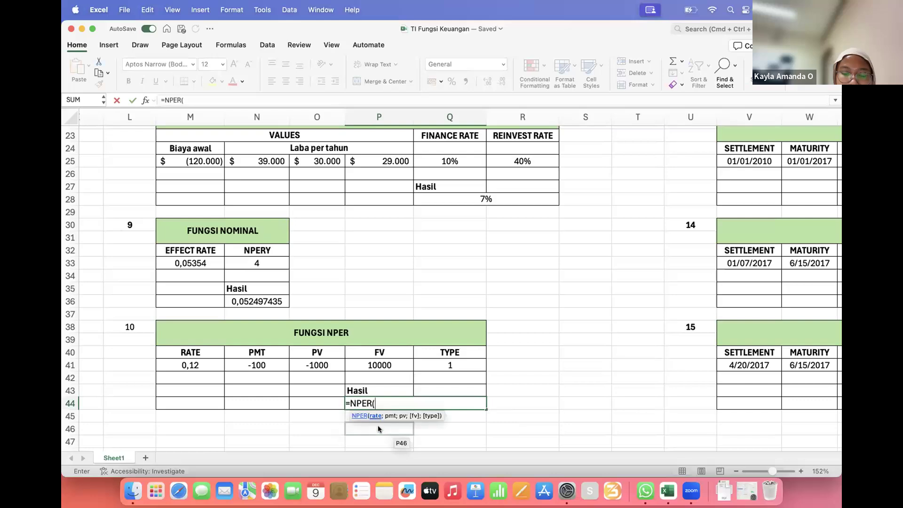
pyautogui.click(202, 361)
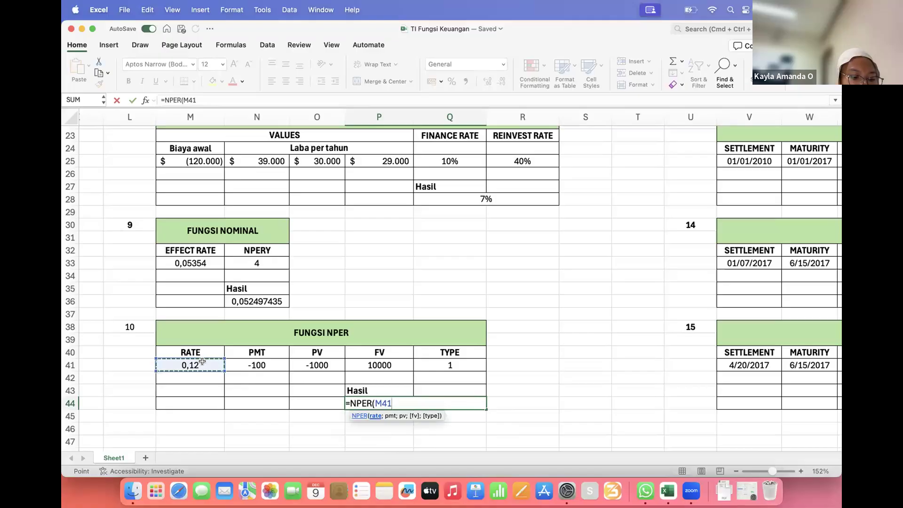
pyautogui.write('/12')
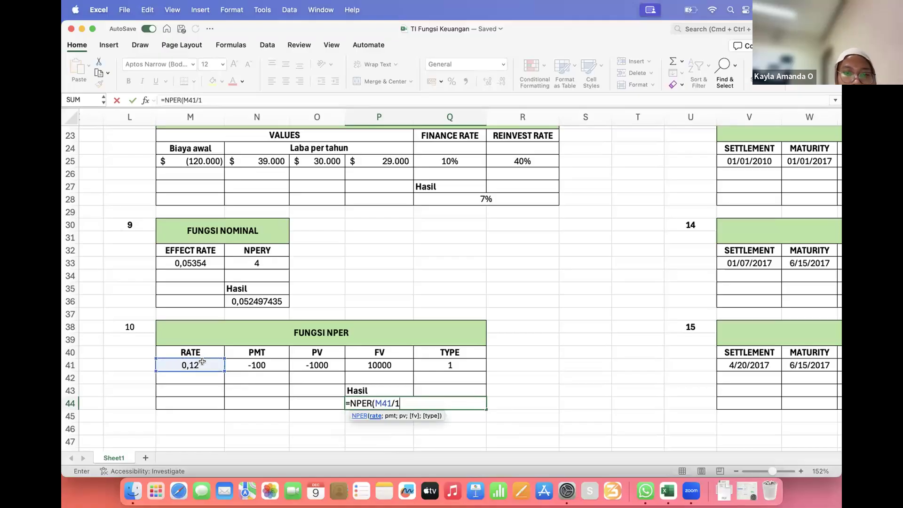
pyautogui.write(';')
pyautogui.click(247, 360)
pyautogui.write(';')
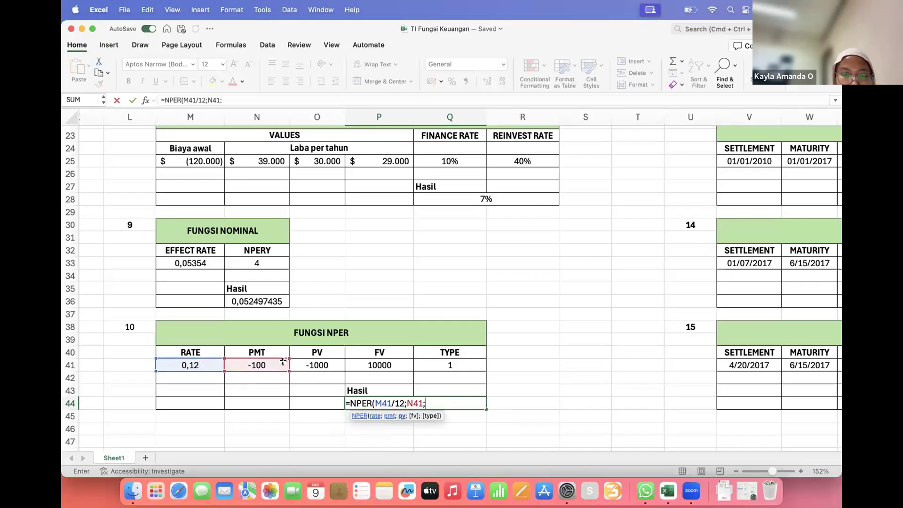
pyautogui.click(317, 360)
pyautogui.write(';')
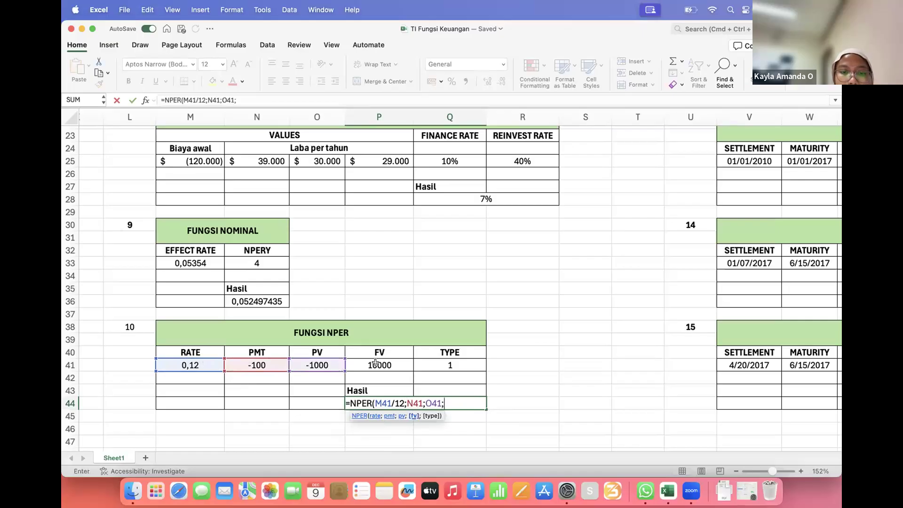
pyautogui.click(376, 362)
pyautogui.write(';')
pyautogui.click(439, 364)
pyautogui.press('Return')
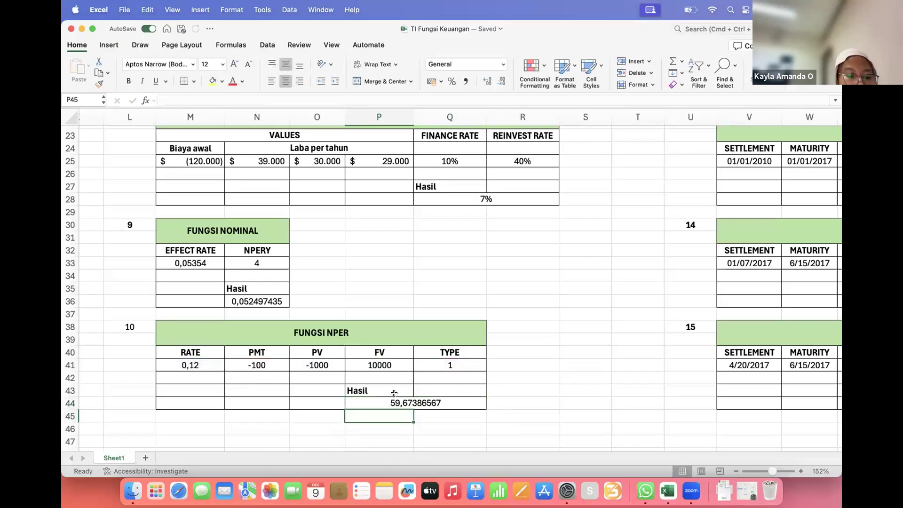
# Step: Enter =NPV(V9;W9;X9;Y9;Z9) in result cell Y12 of the FUNGSI NPV table
pyautogui.scroll(10, 455, 416)
pyautogui.hscroll(5, 455, 416)
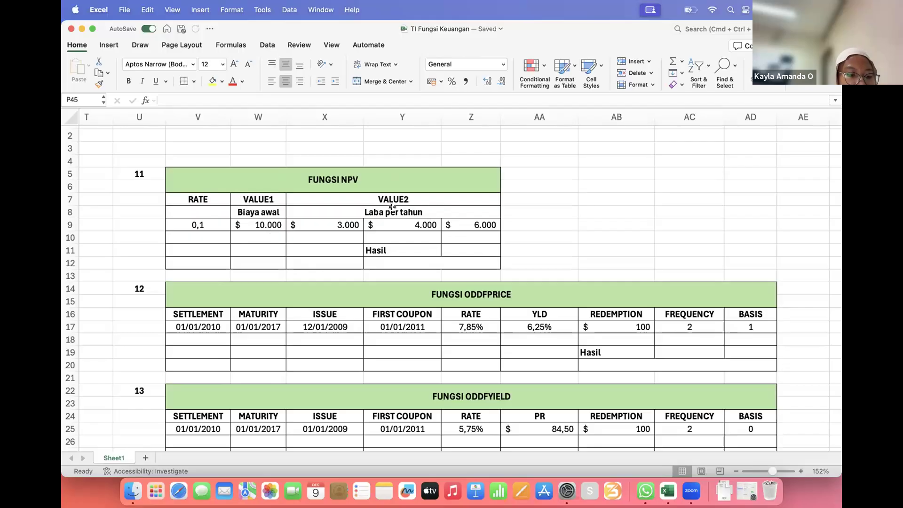
pyautogui.click(407, 257)
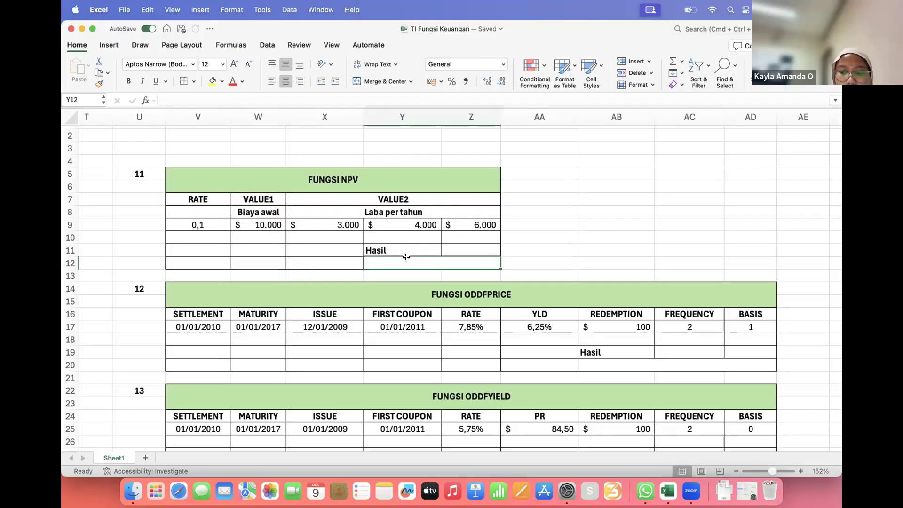
pyautogui.write('=np')
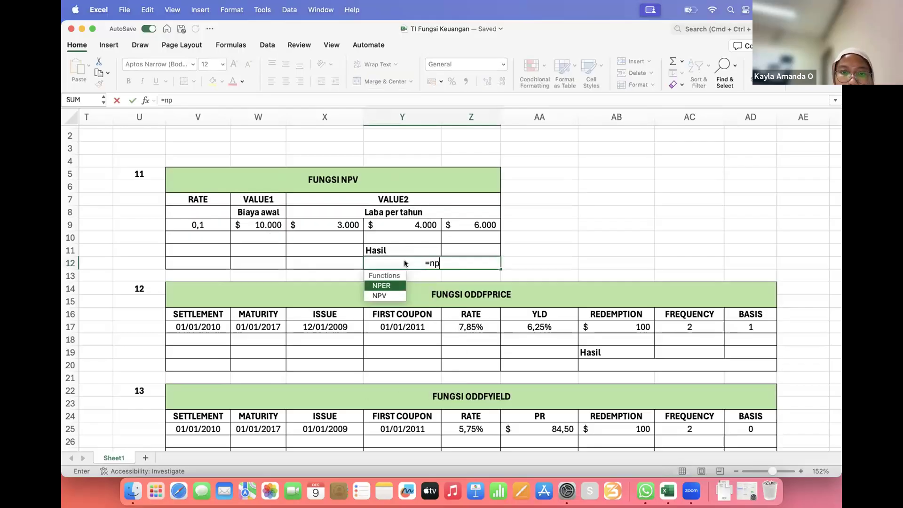
pyautogui.doubleClick(379, 296)
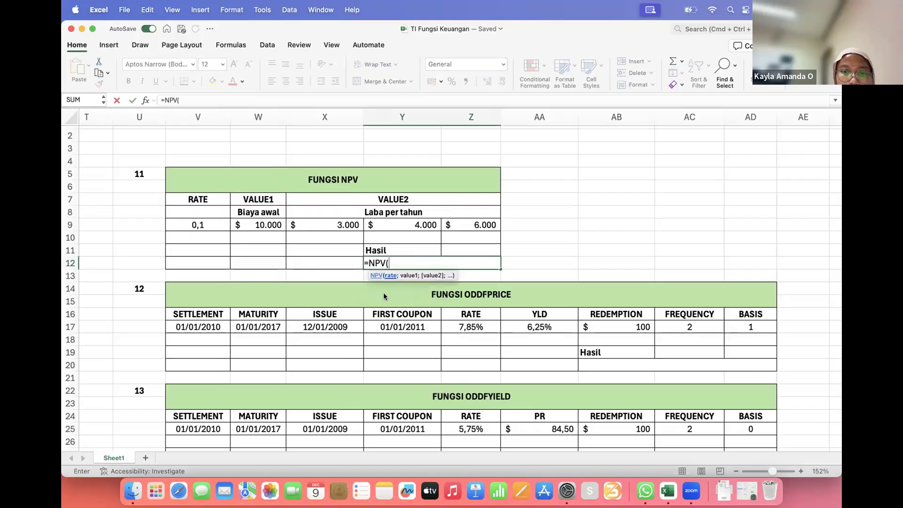
pyautogui.click(206, 221)
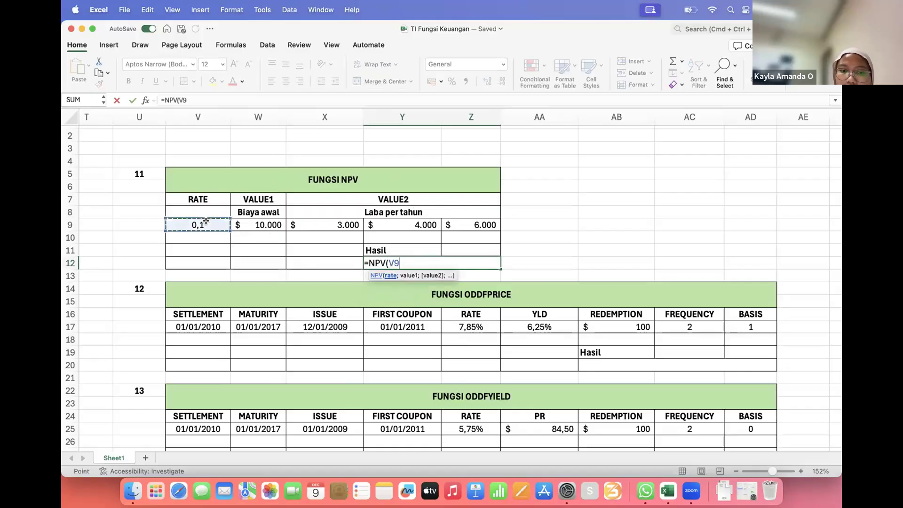
pyautogui.write(';')
pyautogui.click(248, 221)
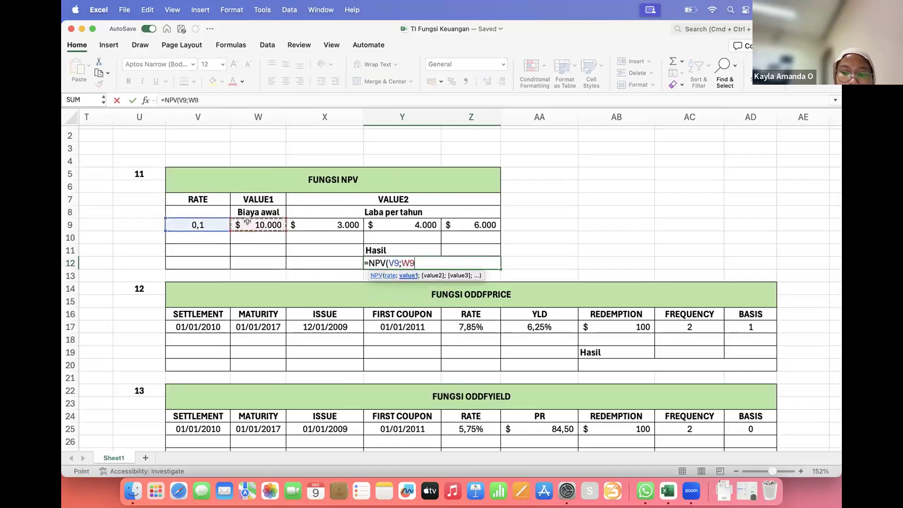
pyautogui.write(';')
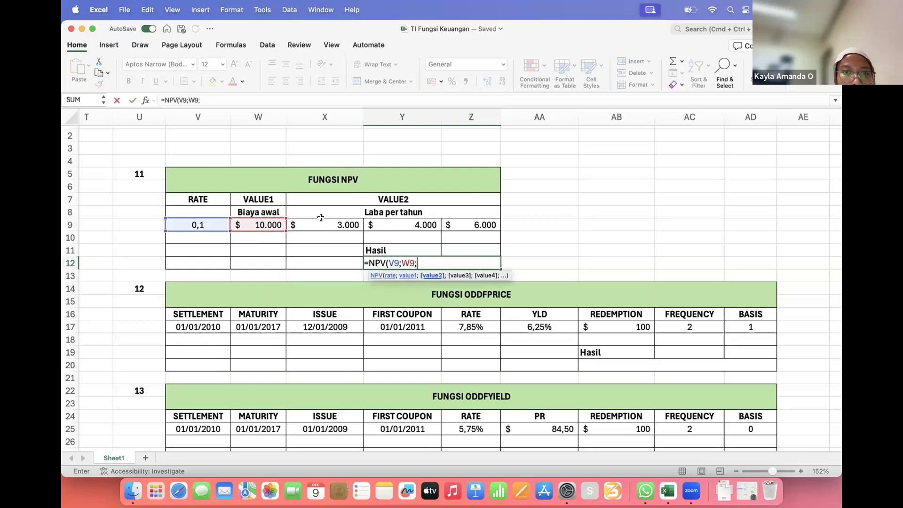
pyautogui.click(322, 221)
pyautogui.write(';')
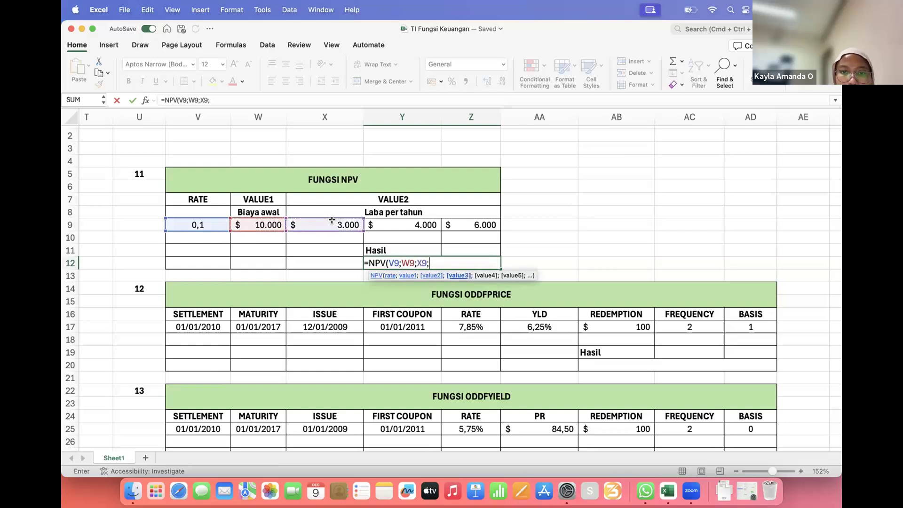
pyautogui.click(375, 221)
pyautogui.write(';')
pyautogui.click(460, 222)
pyautogui.press('Return')
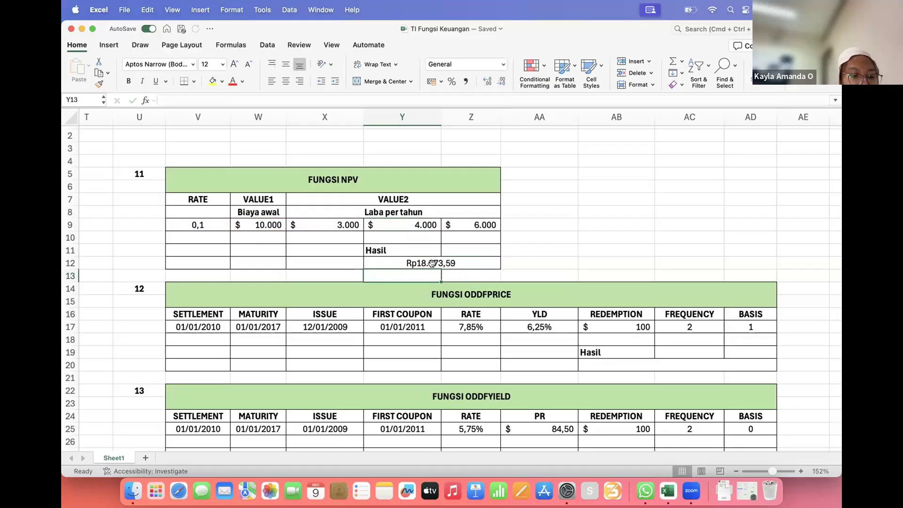
# Step: Start an ODDFPRICE formula in result cell AB20 of the FUNGSI ODDFPRICE table
pyautogui.scroll(-5, 432, 264)
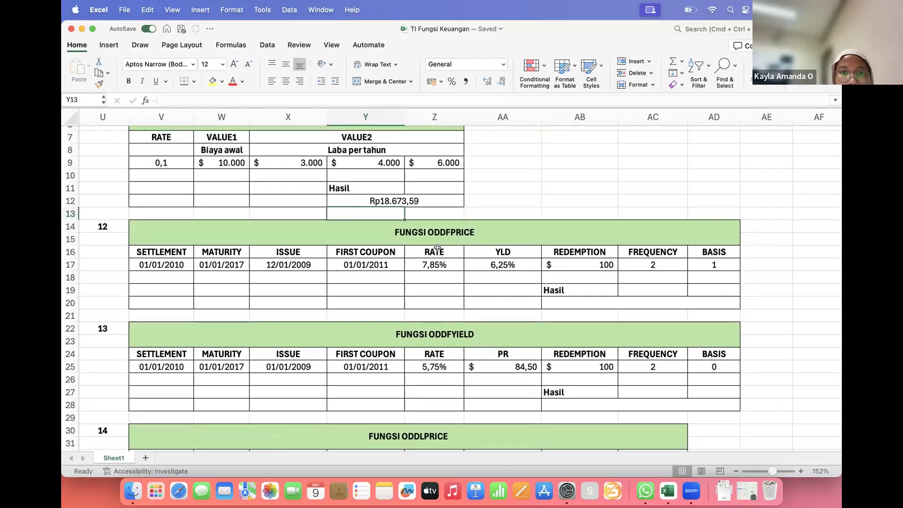
pyautogui.click(402, 195)
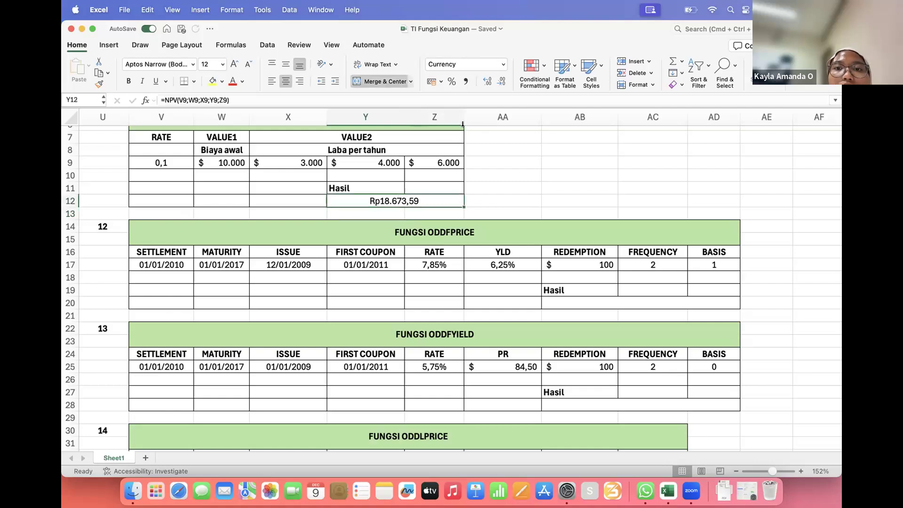
pyautogui.click(562, 300)
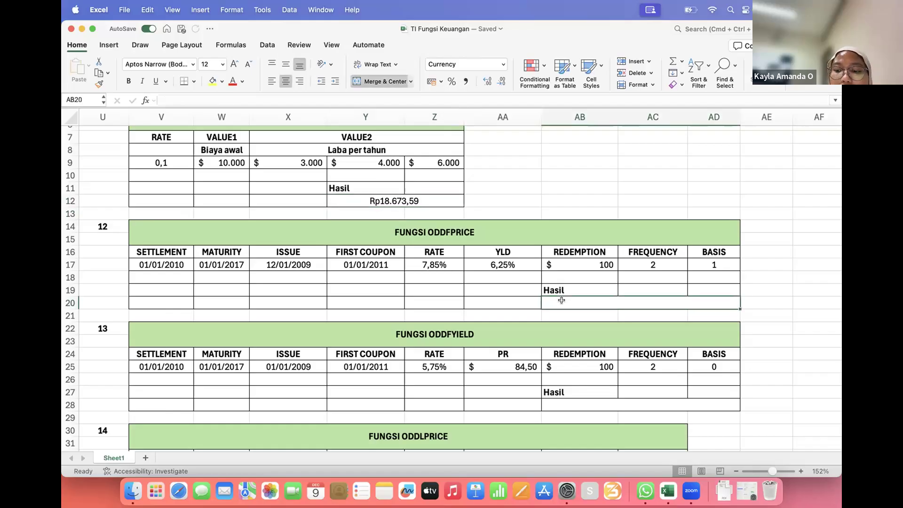
pyautogui.write('=')
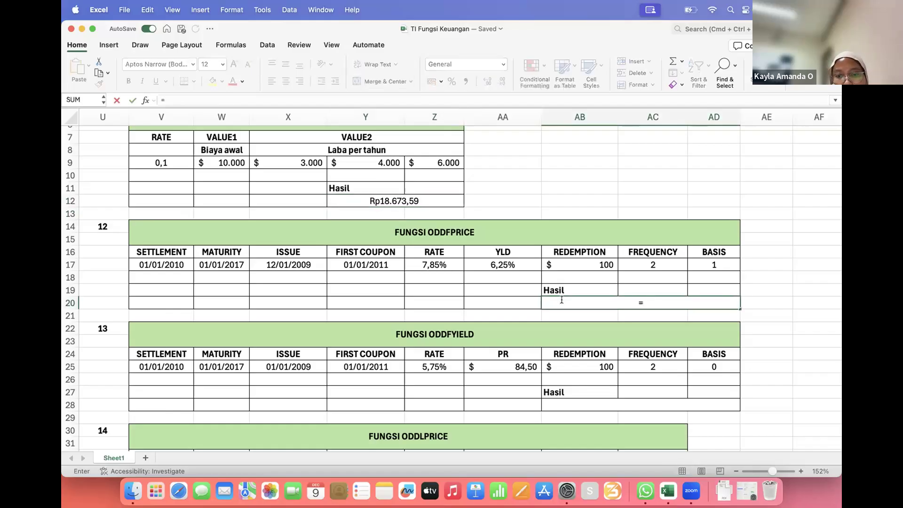
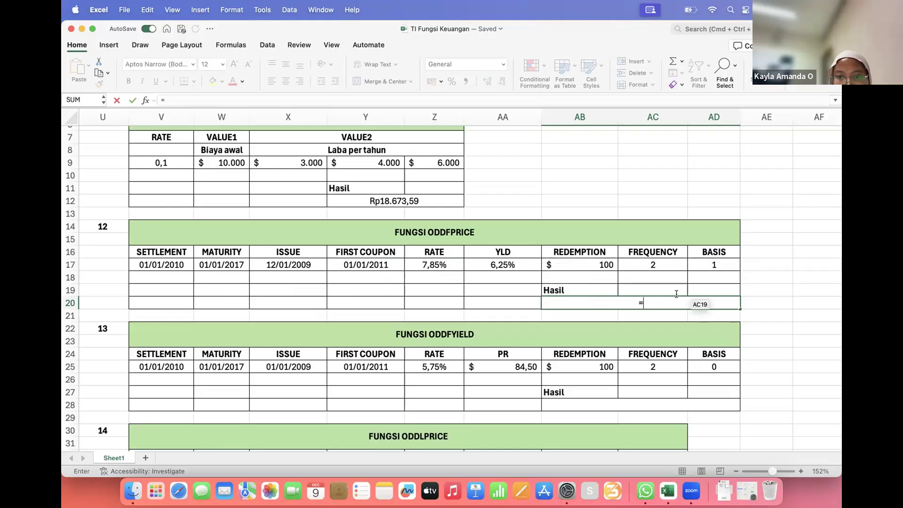
pyautogui.write('odd')
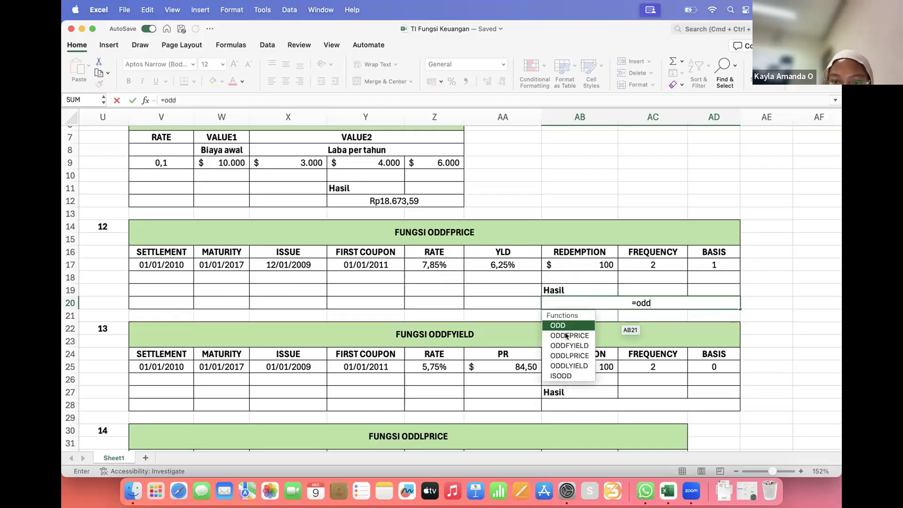
pyautogui.press('Down')
pyautogui.press('Tab')
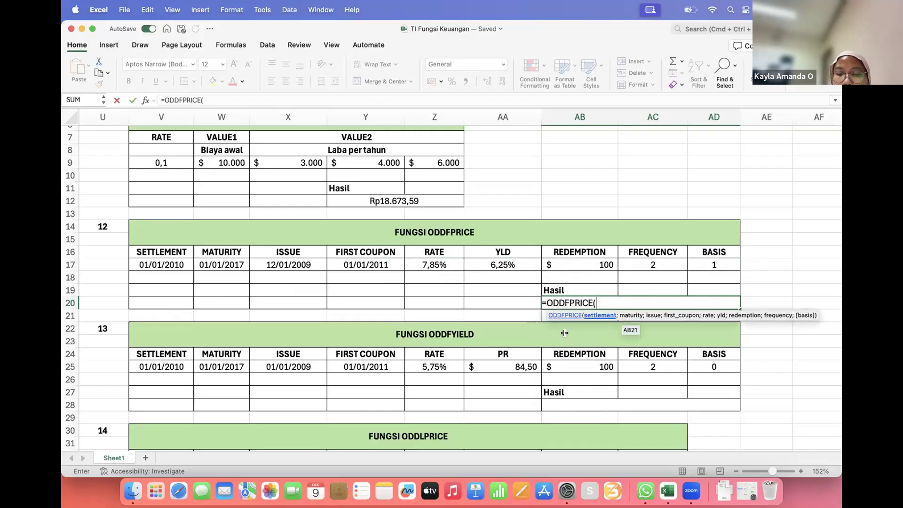
# Step: Add the settlement, maturity, issue, first coupon, rate and yield arguments from V17 through AA17 to the ODDFPRICE formula
pyautogui.click(179, 264)
pyautogui.write(';')
pyautogui.click(211, 265)
pyautogui.write(';')
pyautogui.click(270, 264)
pyautogui.write(';')
pyautogui.click(343, 264)
pyautogui.write(';')
pyautogui.click(439, 264)
pyautogui.write(';')
pyautogui.click(507, 265)
pyautogui.write(';')
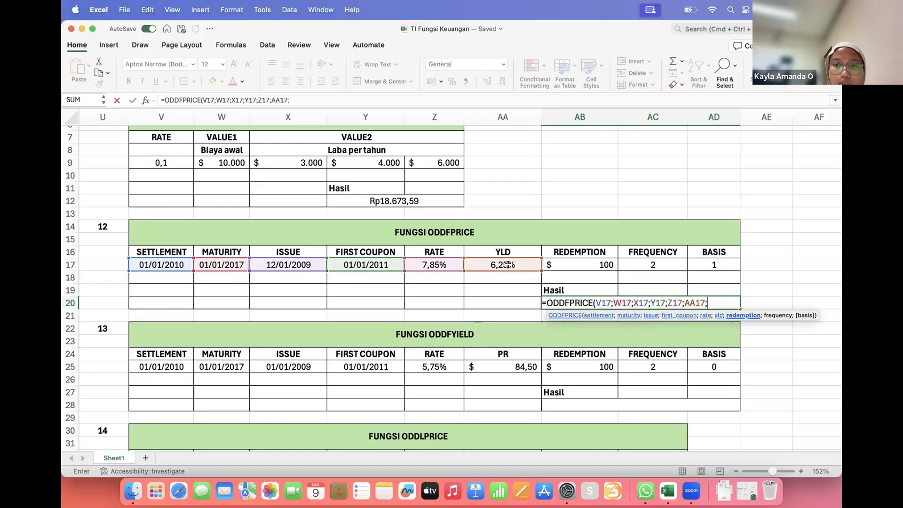
# Step: Complete the ODDFPRICE formula with redemption AB17, frequency AC17 and basis AD17
pyautogui.click(565, 263)
pyautogui.write(';')
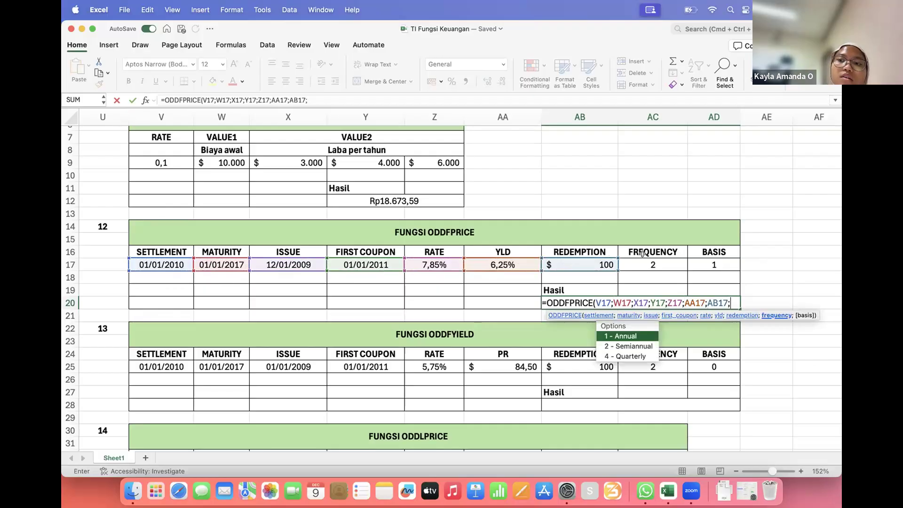
pyautogui.click(652, 264)
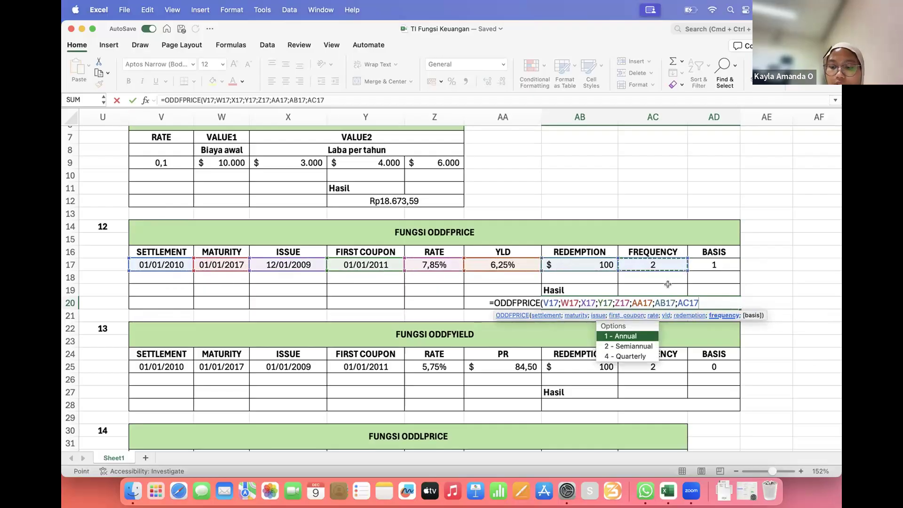
pyautogui.write(';')
pyautogui.click(720, 262)
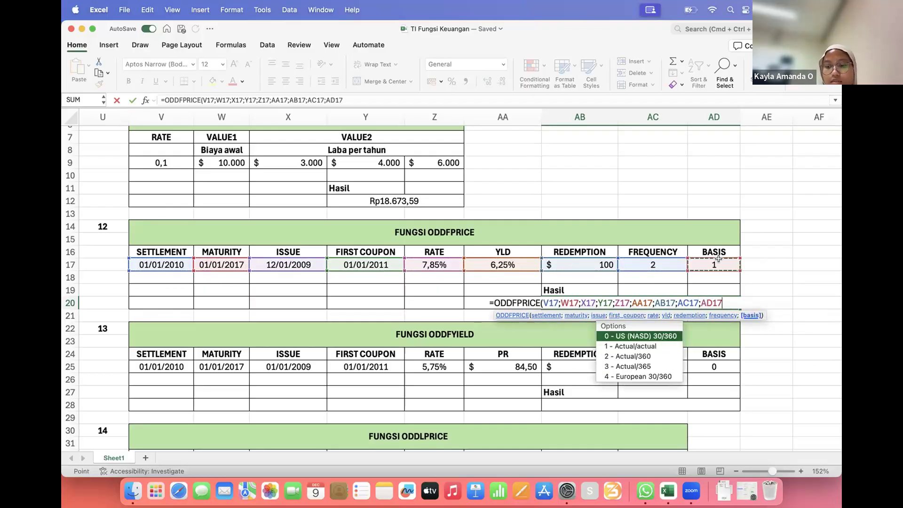
pyautogui.write(')')
pyautogui.press('Return')
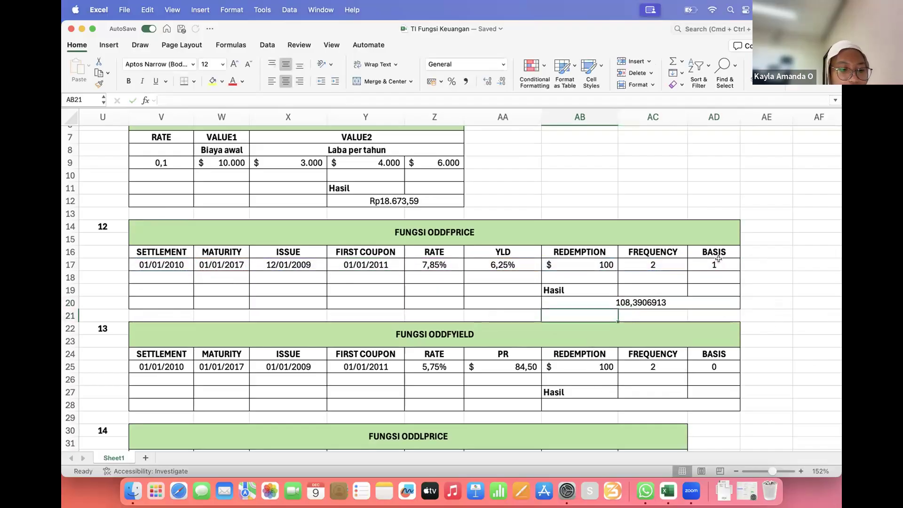
# Step: Start an ODDFYIELD formula in result cell AB28 of the FUNGSI ODDFYIELD table
pyautogui.scroll(-5, 644, 319)
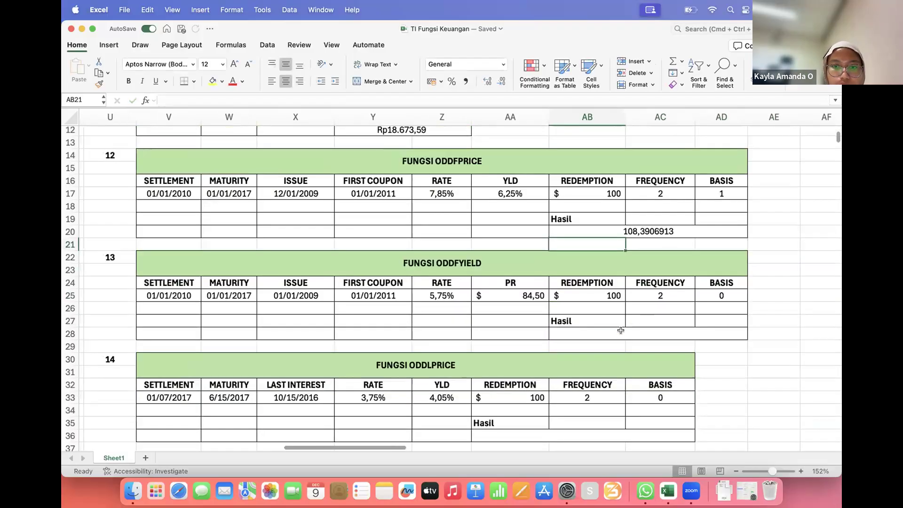
pyautogui.click(621, 331)
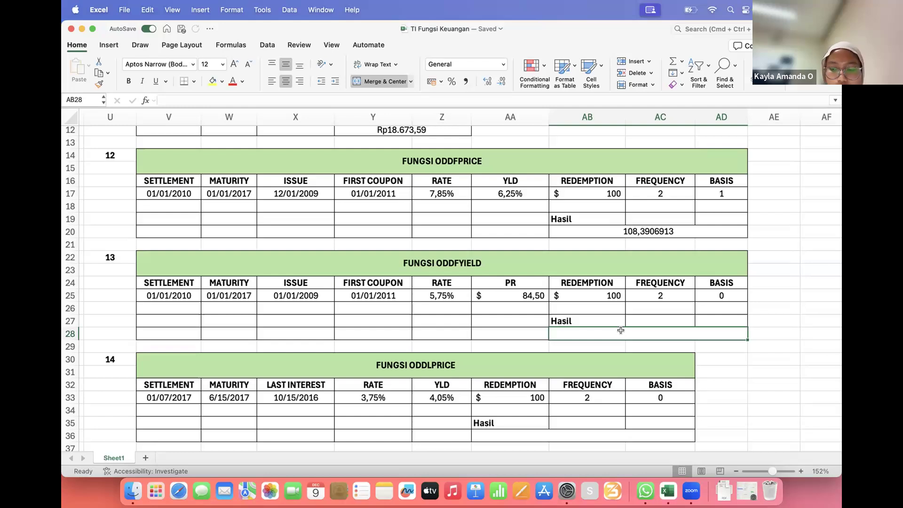
pyautogui.write('=')
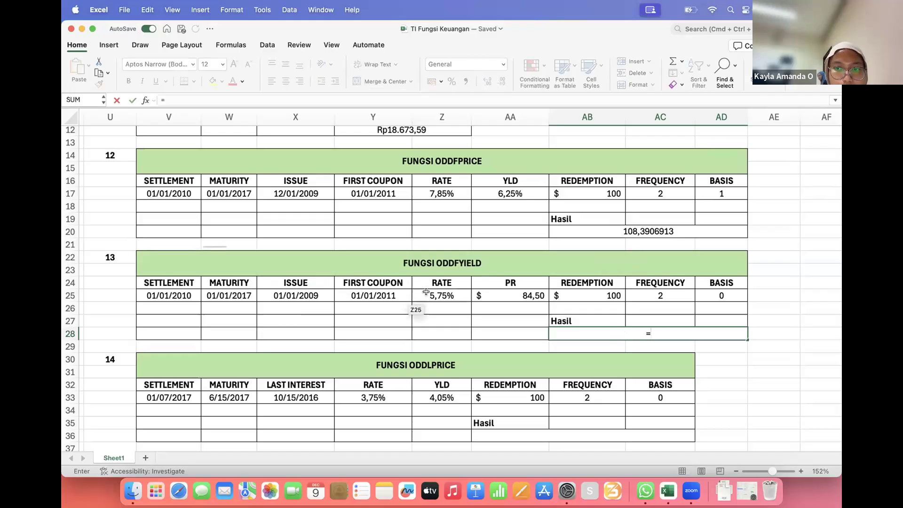
pyautogui.write('odd')
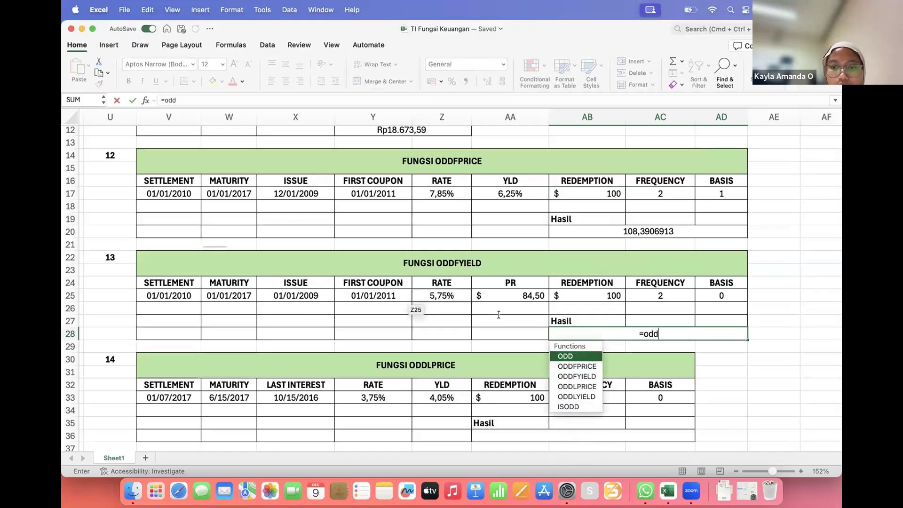
pyautogui.doubleClick(586, 377)
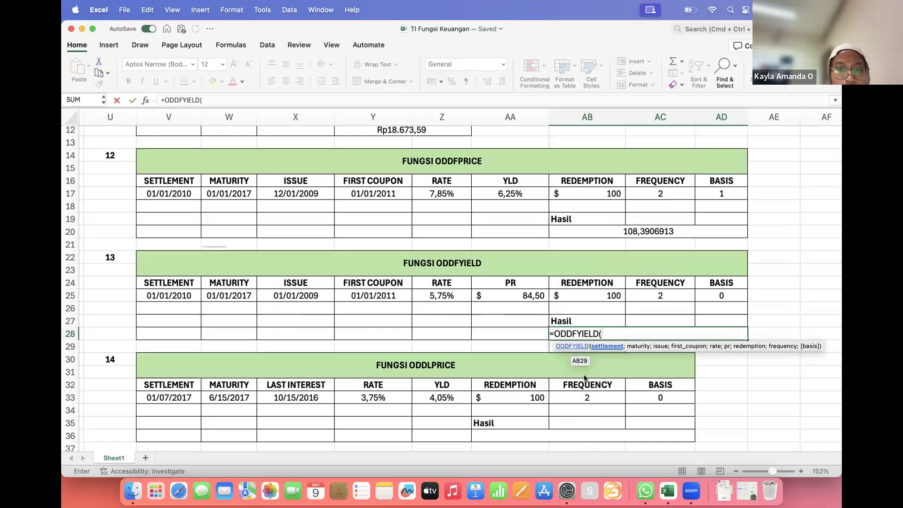
# Step: Add the settlement, maturity, issue, first coupon, rate and price arguments from V25 through AA25 to the ODDFYIELD formula
pyautogui.click(169, 293)
pyautogui.write(';')
pyautogui.click(219, 293)
pyautogui.write(';')
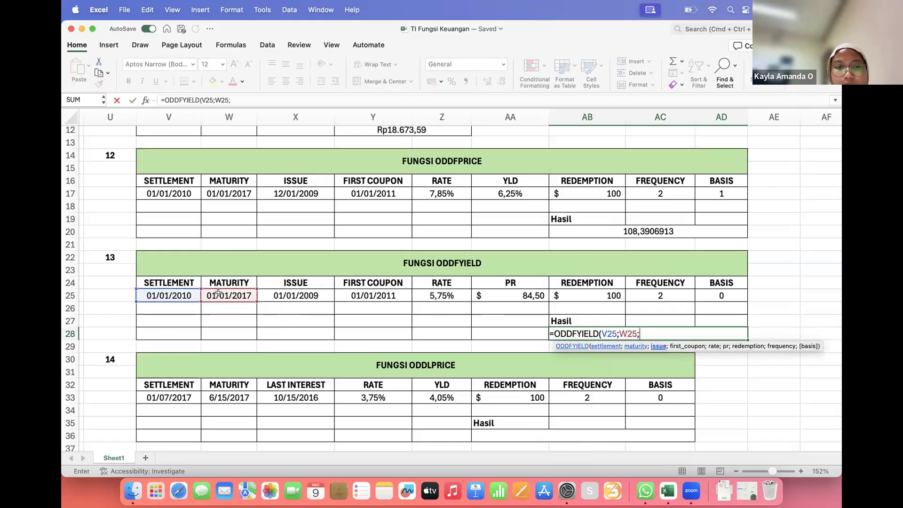
pyautogui.click(269, 297)
pyautogui.write(';')
pyautogui.click(374, 293)
pyautogui.write(';')
pyautogui.click(452, 296)
pyautogui.write(';')
pyautogui.click(486, 293)
pyautogui.write(';')
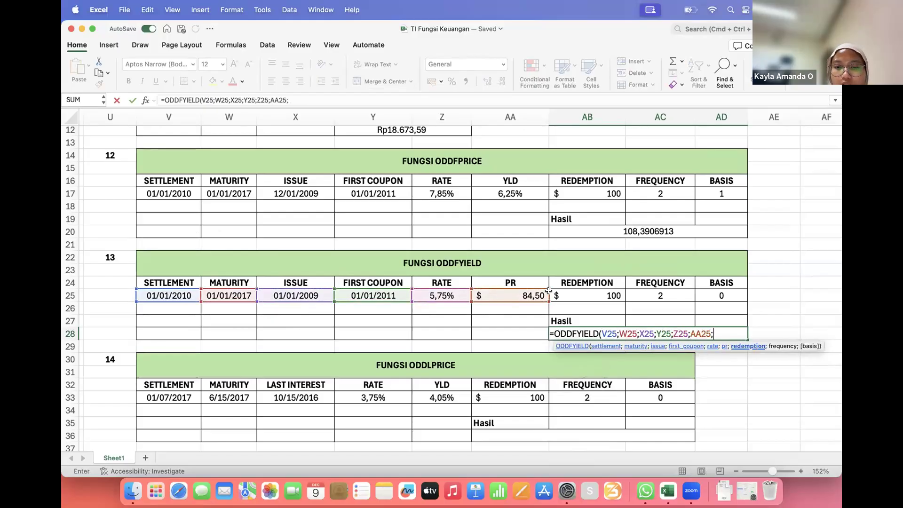
# Step: Complete the ODDFYIELD formula with redemption AB25, frequency AC25 and basis AD25
pyautogui.click(566, 297)
pyautogui.write(';')
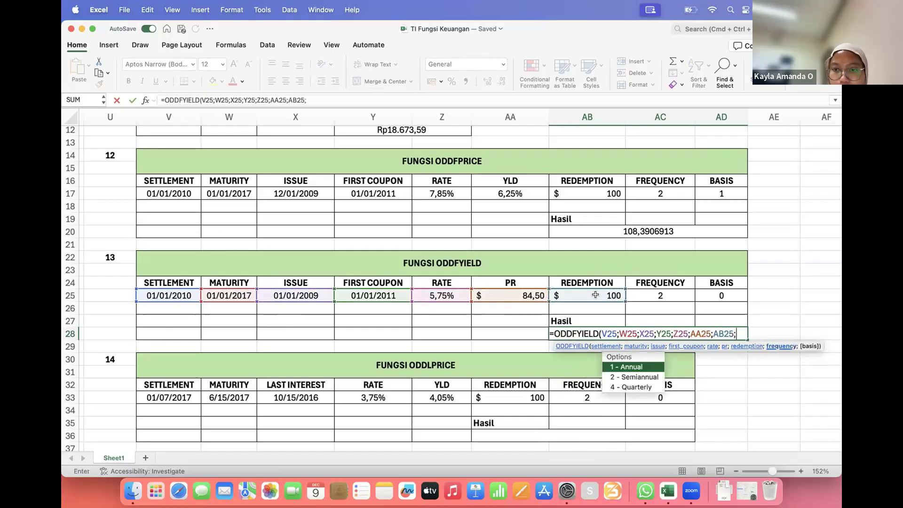
pyautogui.click(646, 288)
pyautogui.write(';')
pyautogui.click(716, 293)
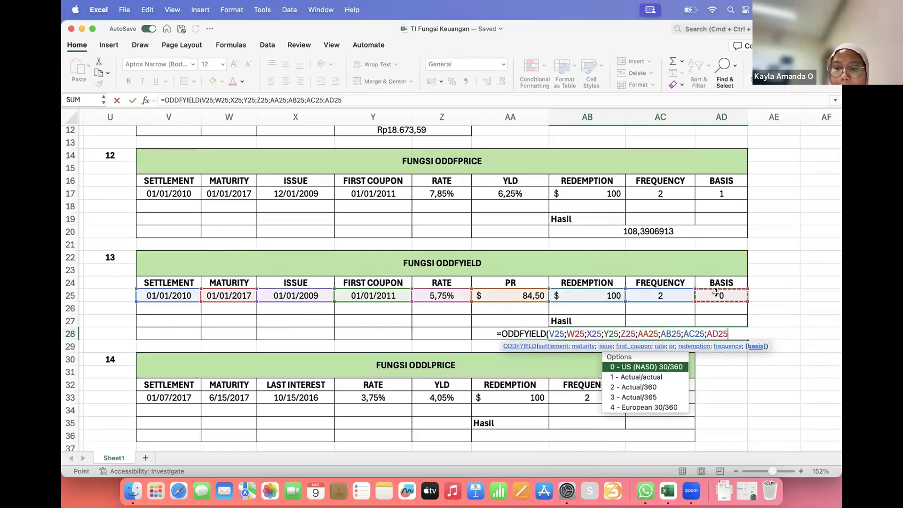
pyautogui.write(')')
pyautogui.press('Return')
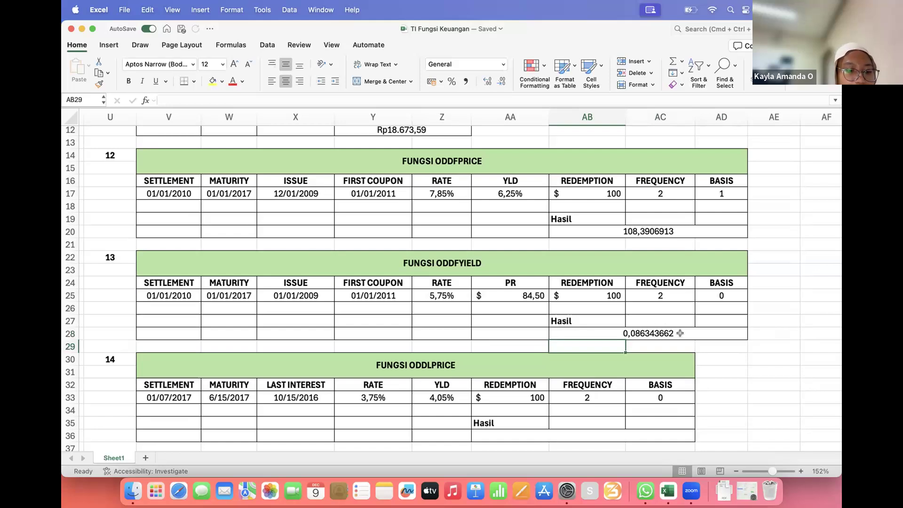
# Step: Start an ODDLPRICE formula in result cell AA36 of the FUNGSI ODDLPRICE table
pyautogui.scroll(-5, 680, 333)
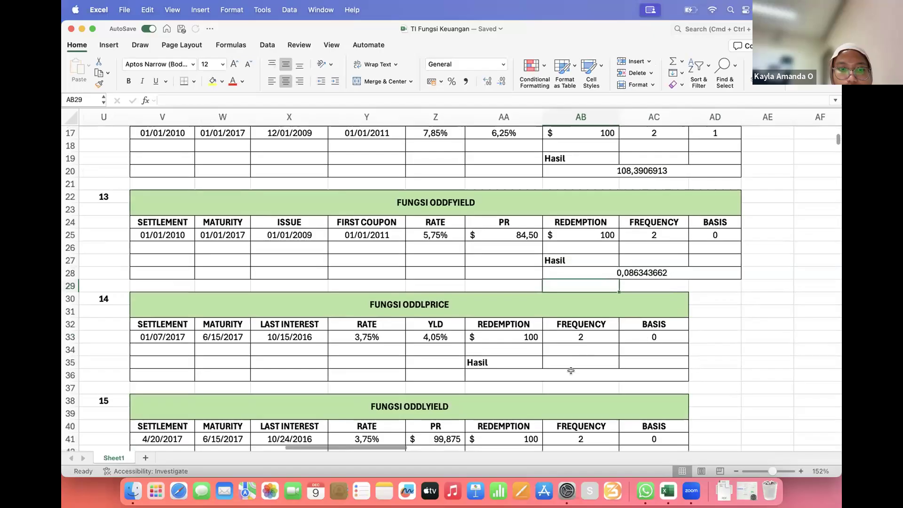
pyautogui.click(530, 312)
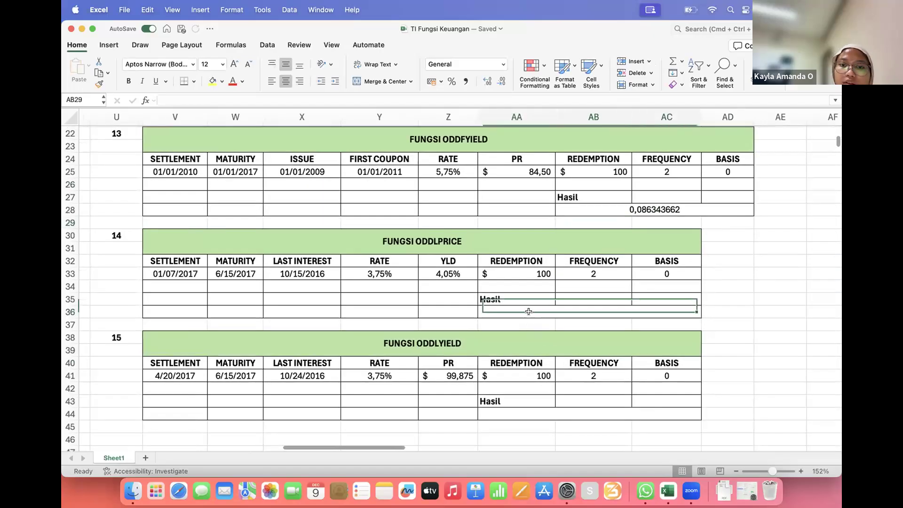
pyautogui.write('=')
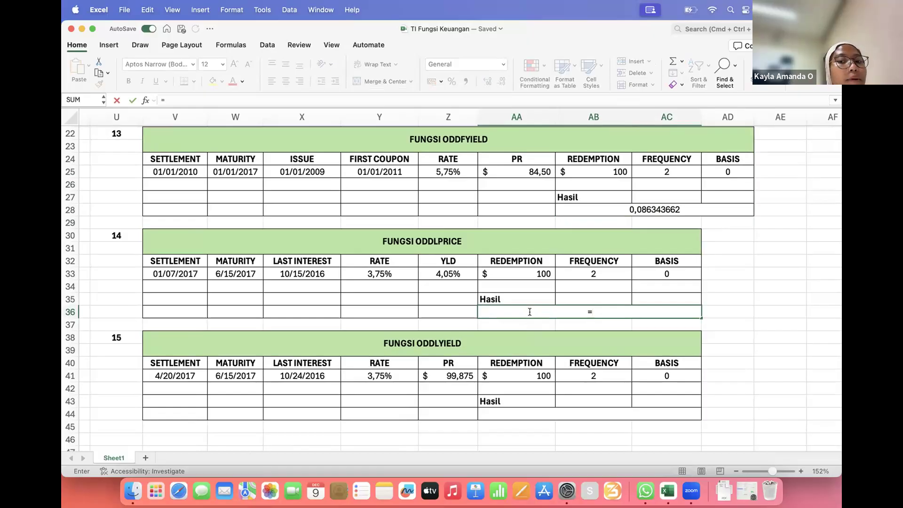
pyautogui.write('odd')
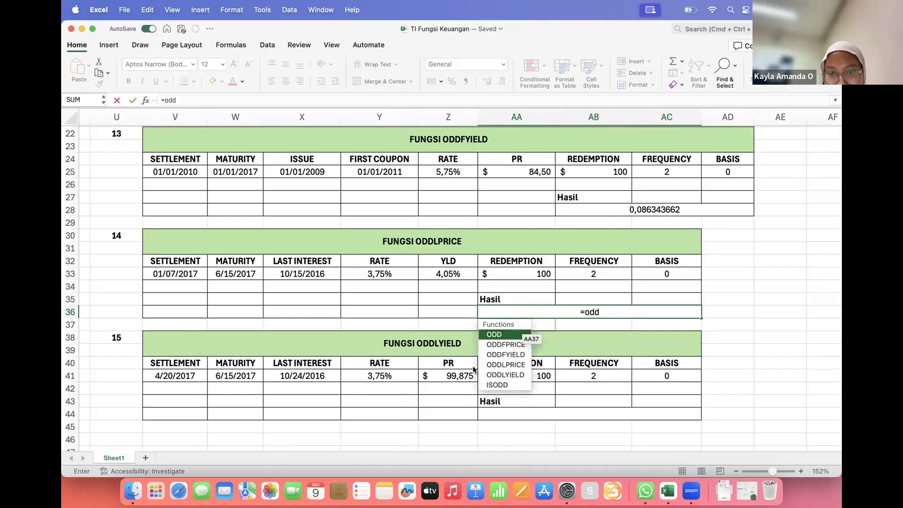
pyautogui.doubleClick(519, 365)
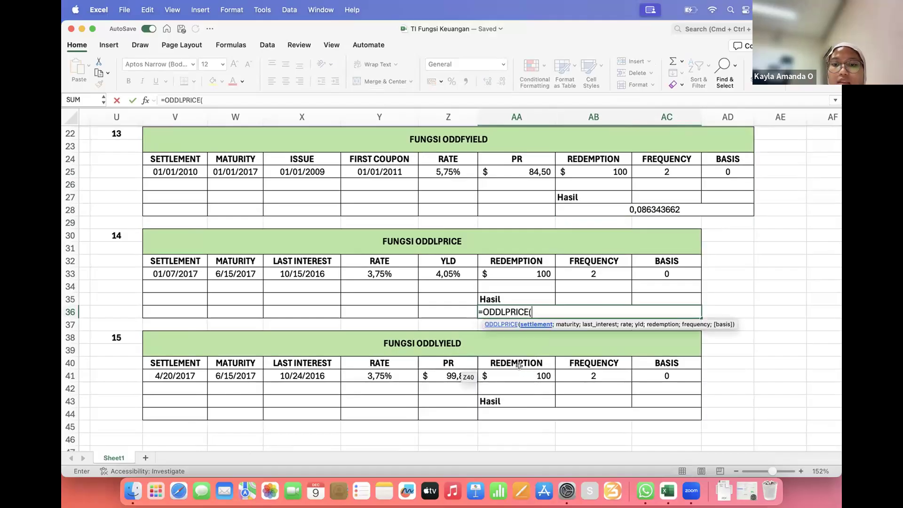
# Step: Add settlement V33, maturity W33 and last interest X33 as the first arguments of the ODDLPRICE formula
pyautogui.click(168, 274)
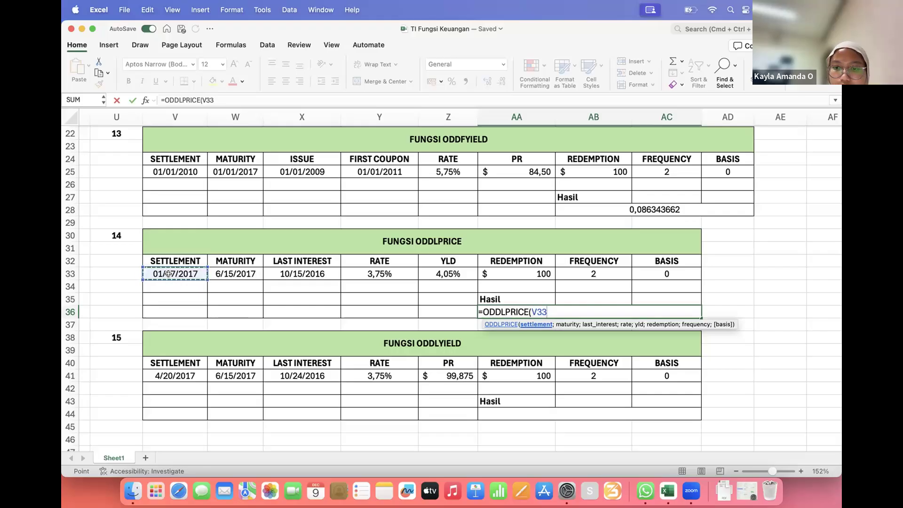
pyautogui.write(';')
pyautogui.click(241, 274)
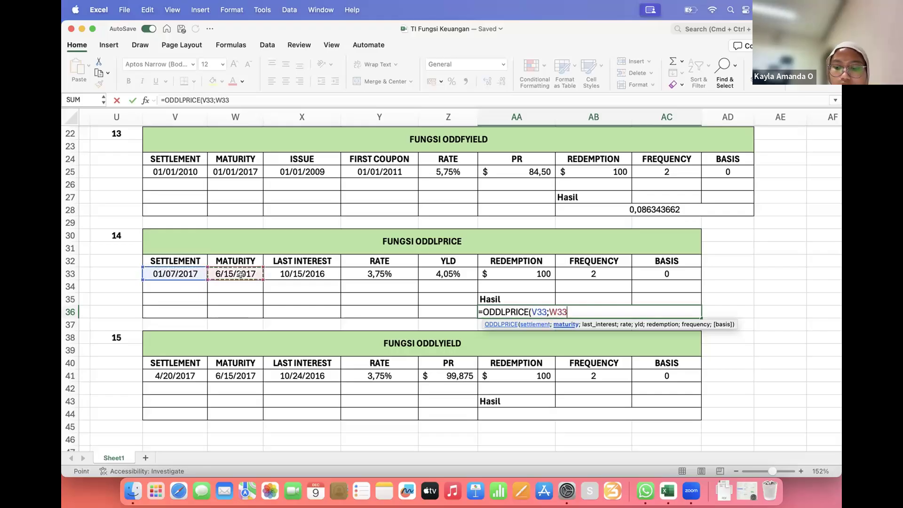
pyautogui.write(';')
pyautogui.click(270, 274)
pyautogui.write(';')
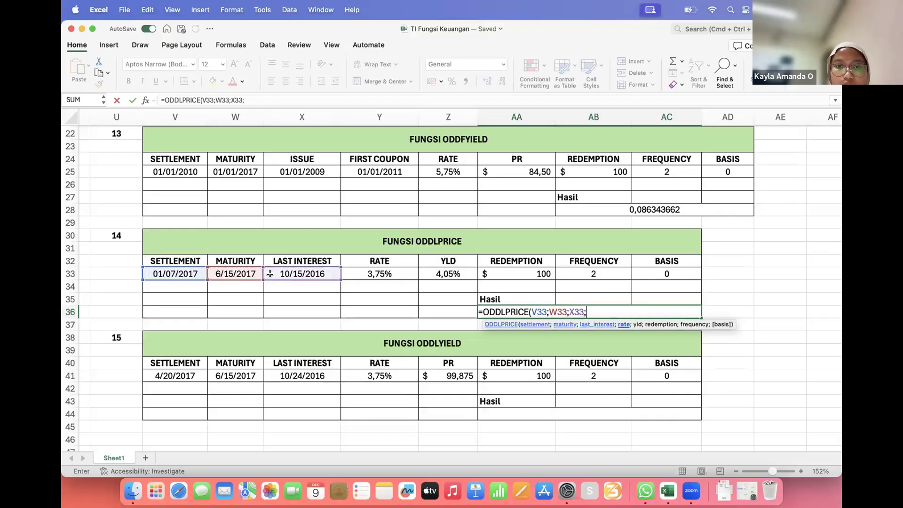
# Step: Complete the ODDLPRICE formula with rate Y33, yield Z33, redemption AA33, frequency AB33 and basis AC33
pyautogui.click(377, 275)
pyautogui.write(';')
pyautogui.click(455, 272)
pyautogui.write(';')
pyautogui.click(512, 275)
pyautogui.write(';')
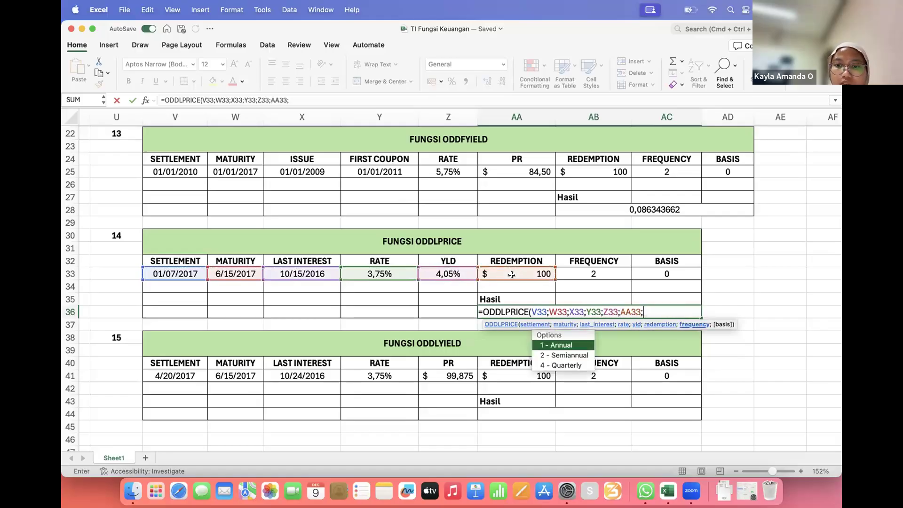
pyautogui.click(583, 272)
pyautogui.write(';')
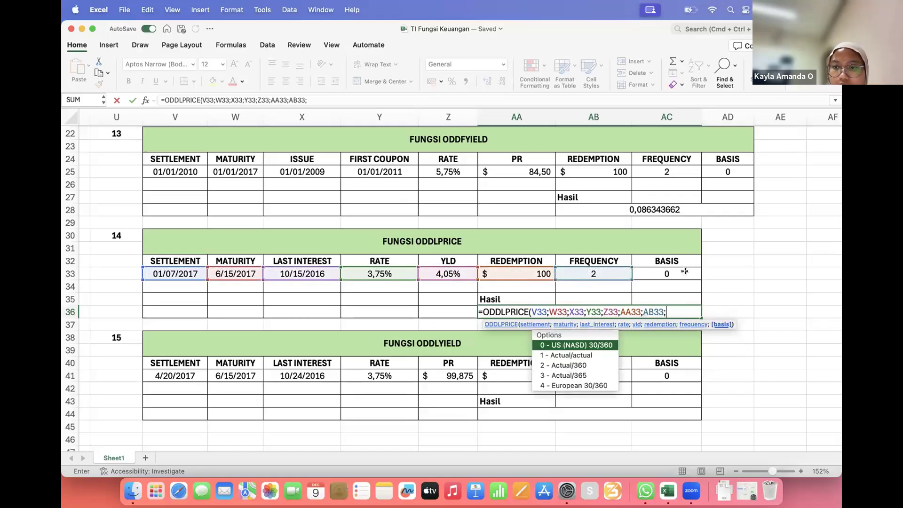
pyautogui.click(685, 271)
pyautogui.press('Return')
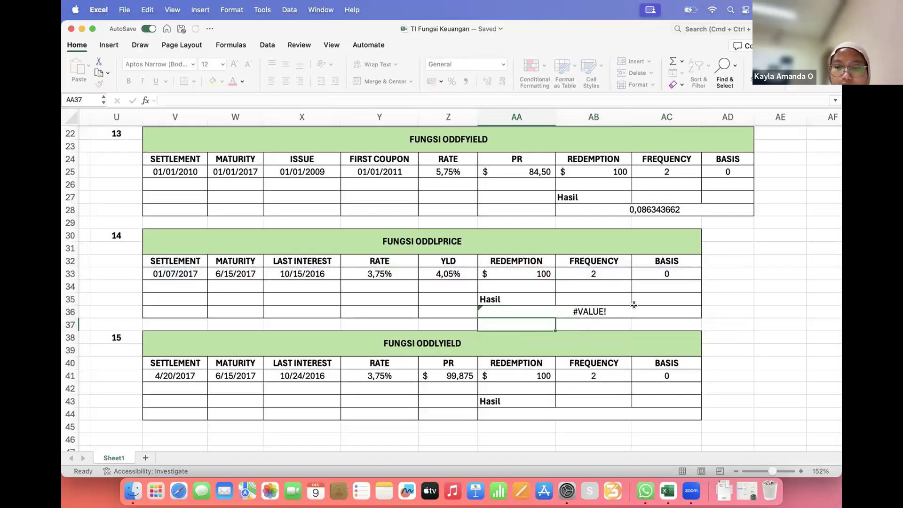
# Step: Rewrite the maturity date in cell W33 of the ODDLPRICE table in day-first order as 15/6//2017
pyautogui.click(627, 311)
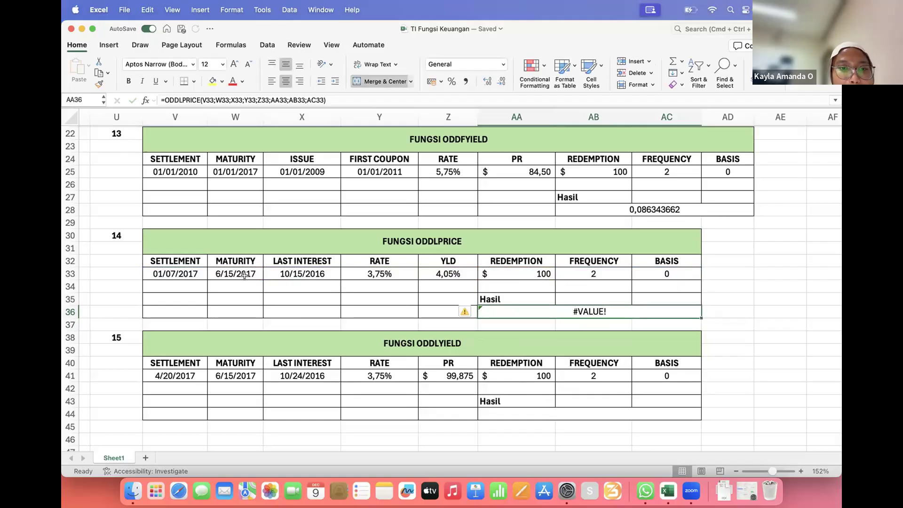
pyautogui.click(229, 270)
pyautogui.doubleClick(232, 272)
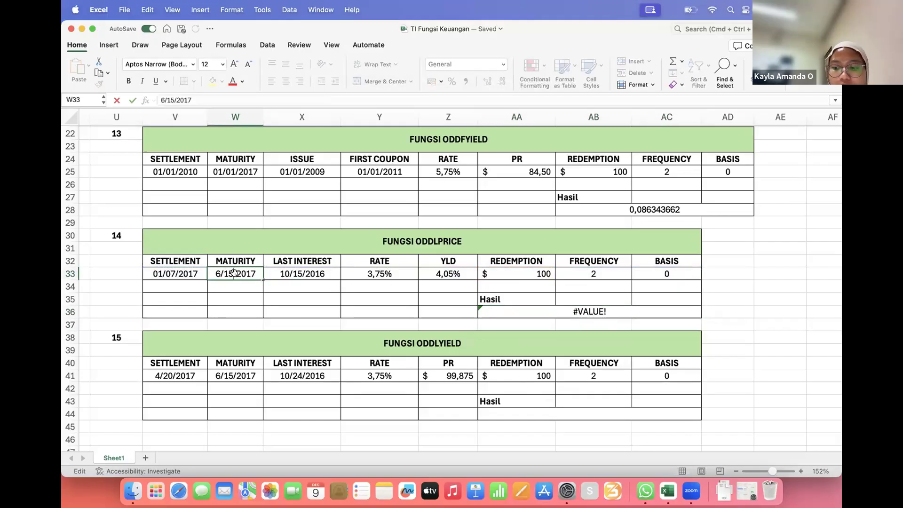
pyautogui.press('BackSpace')
pyautogui.press('BackSpace')
pyautogui.press('BackSpace')
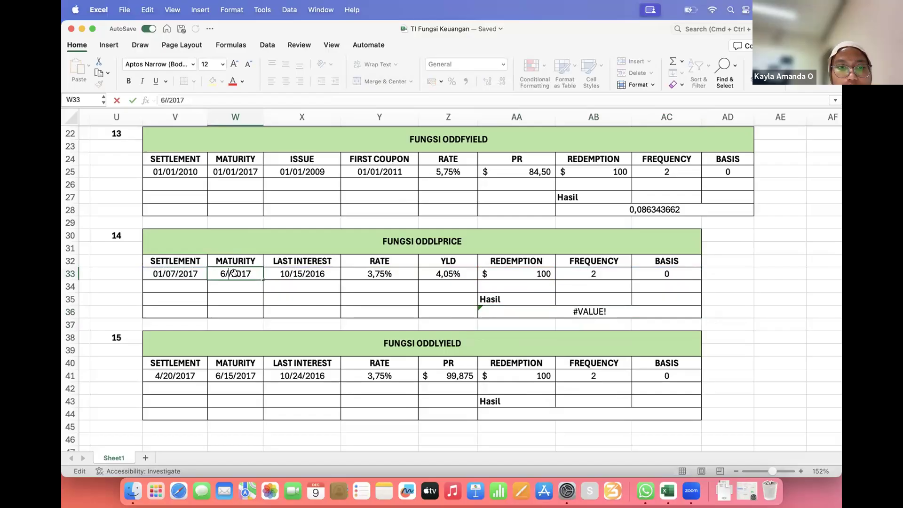
pyautogui.write('5')
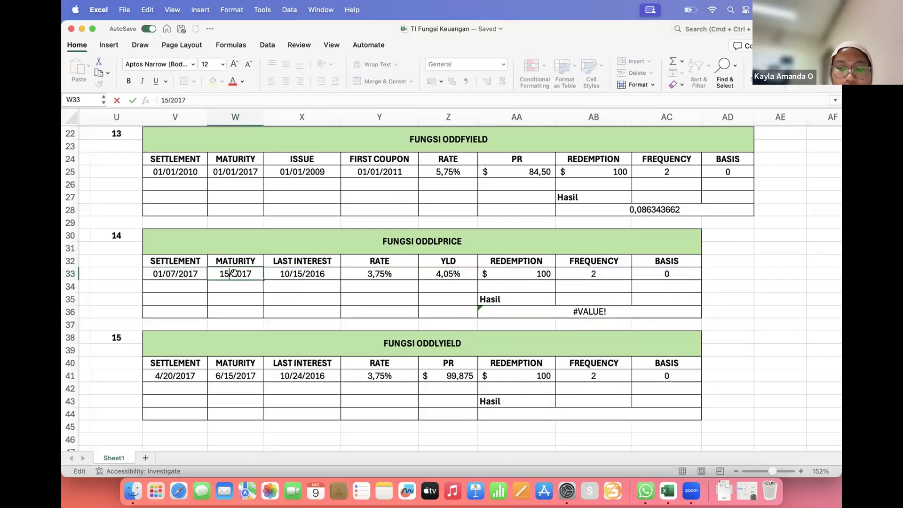
pyautogui.write('/6/')
pyautogui.press('Return')
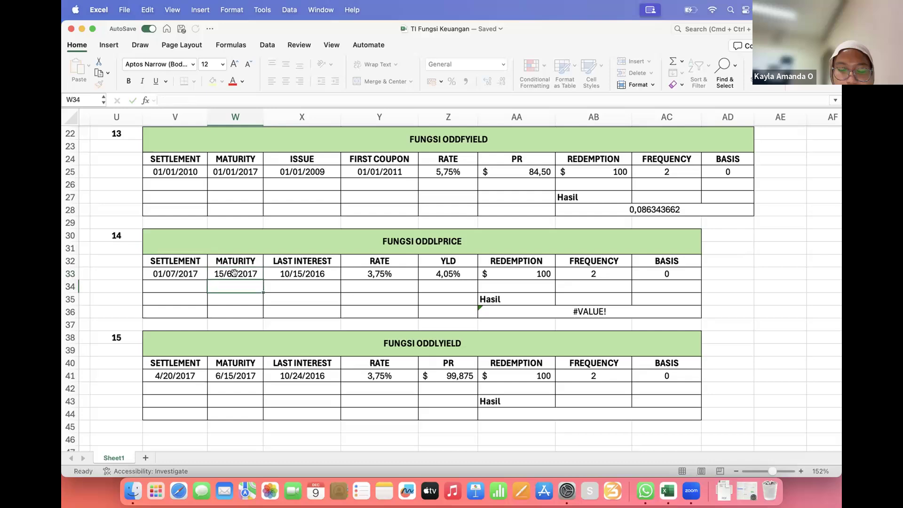
# Step: Rewrite the last interest date in X33 in day-first order as 15/10/16 and re-enter the ODDLPRICE formula in AA36
pyautogui.doubleClick(297, 271)
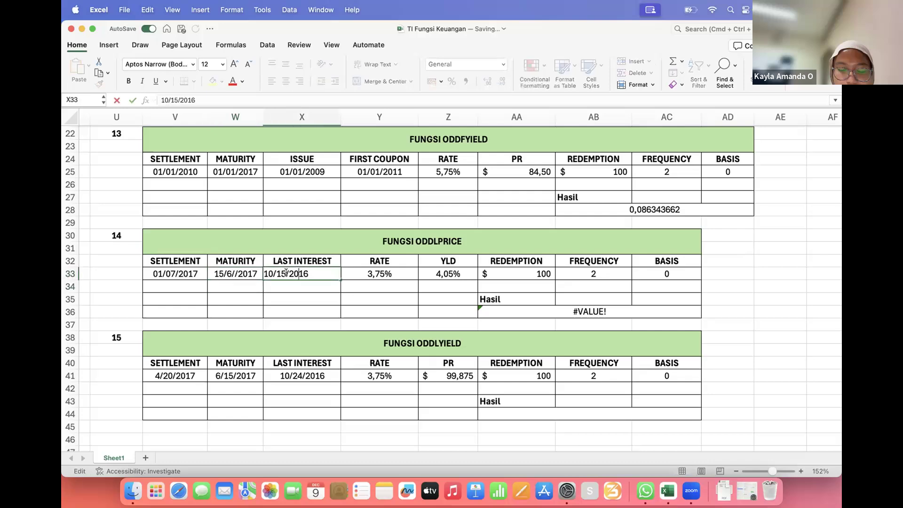
pyautogui.press('BackSpace')
pyautogui.write('0')
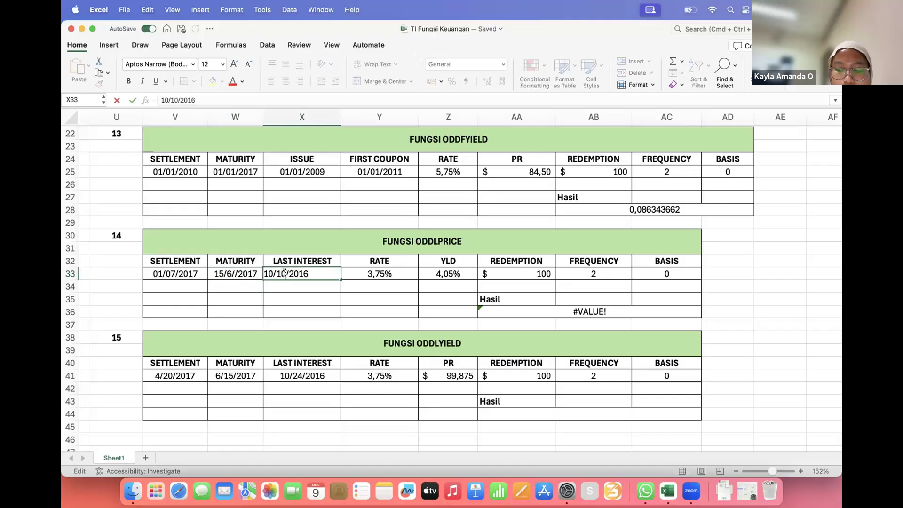
pyautogui.press('BackSpace')
pyautogui.write('5')
pyautogui.press('Return')
pyautogui.doubleClick(558, 312)
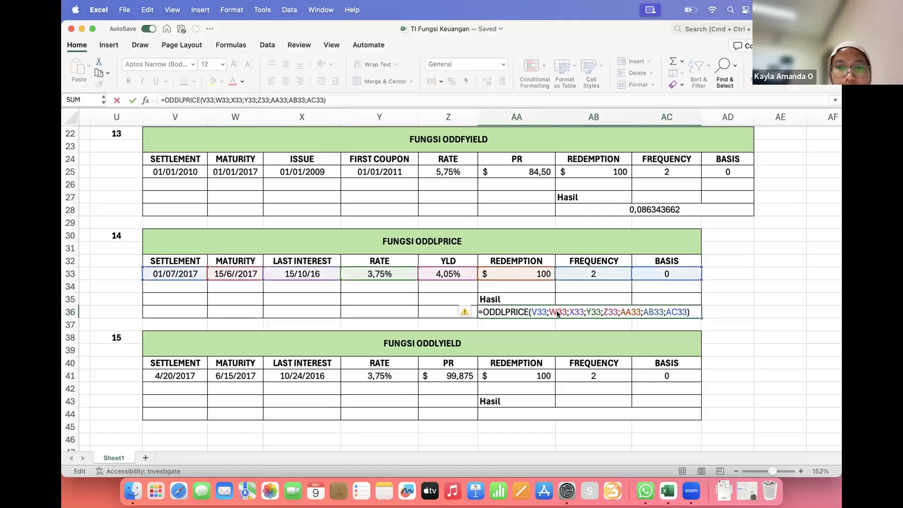
pyautogui.press('Return')
# Step: Rewrite the settlement date in cell V33 of the ODDLPRICE table in day-first order as 07/01/2017
pyautogui.doubleClick(170, 272)
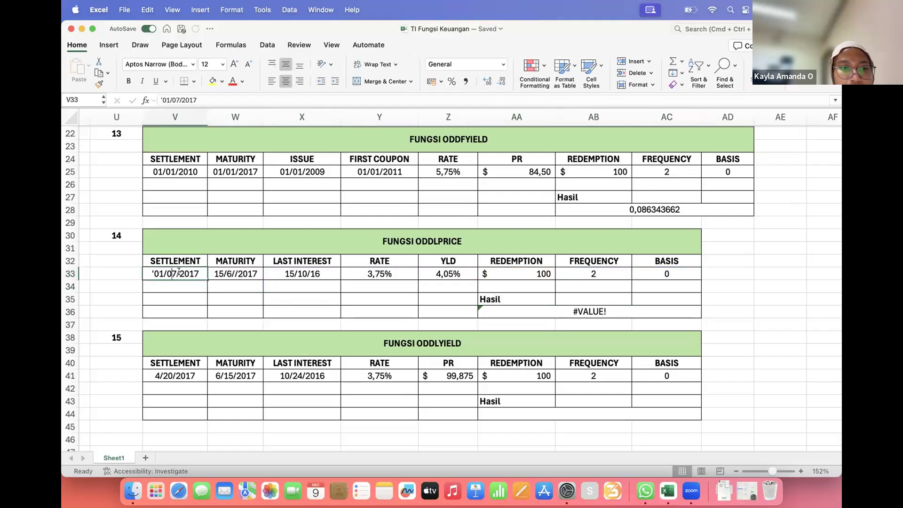
pyautogui.press('BackSpace')
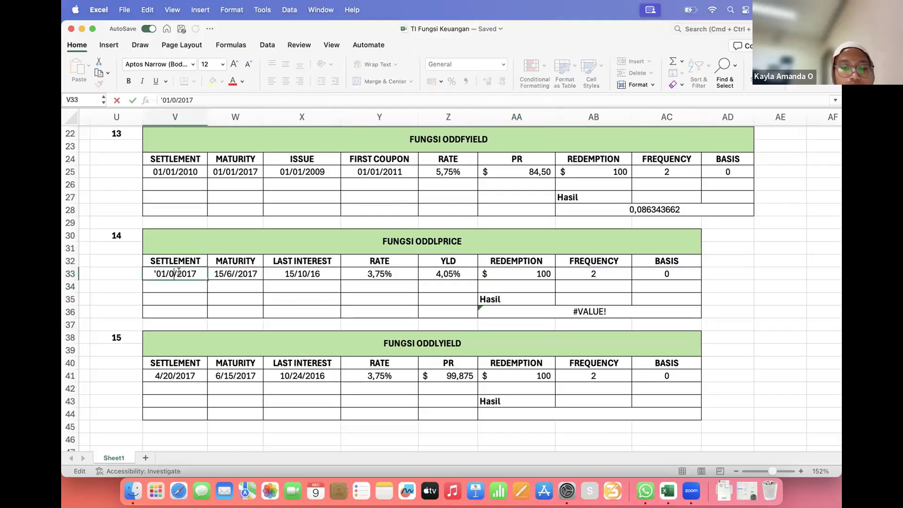
pyautogui.write('1')
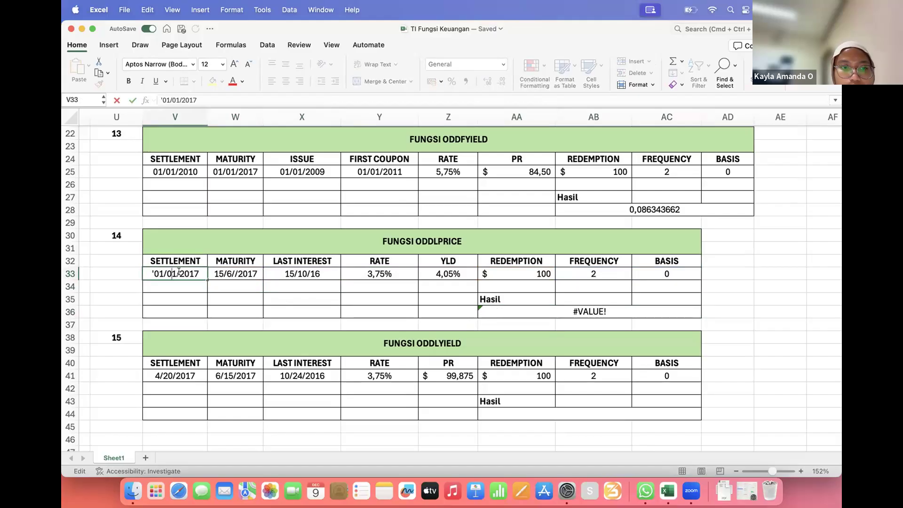
pyautogui.press('BackSpace')
pyautogui.press('Return')
pyautogui.click(159, 272)
pyautogui.doubleClick(149, 272)
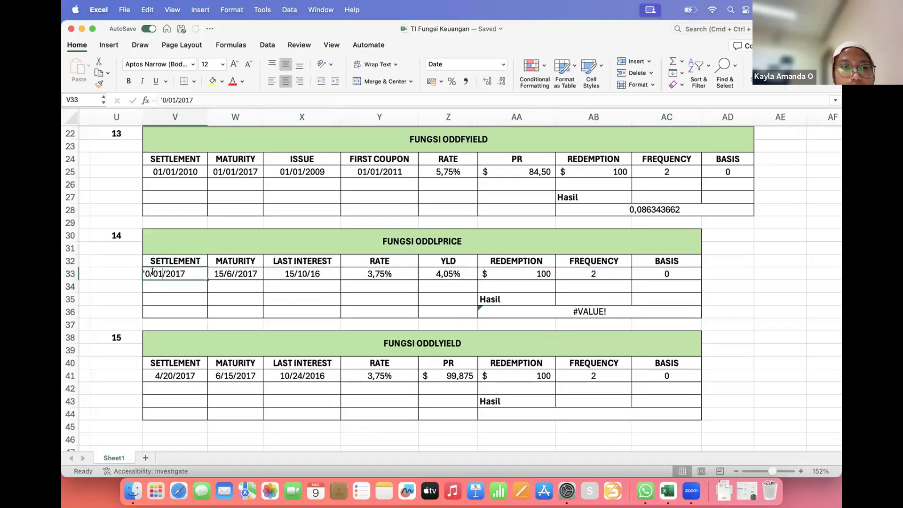
pyautogui.write('7')
pyautogui.press('Return')
# Step: Remove the leading apostrophe from the settlement date in V33 of the ODDLPRICE table, entering it as 07/01/2017
pyautogui.click(188, 274)
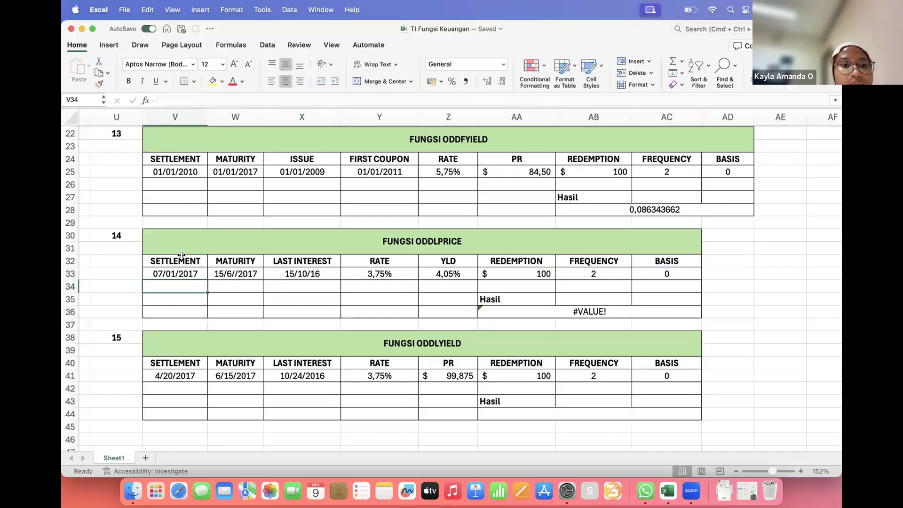
pyautogui.click(161, 98)
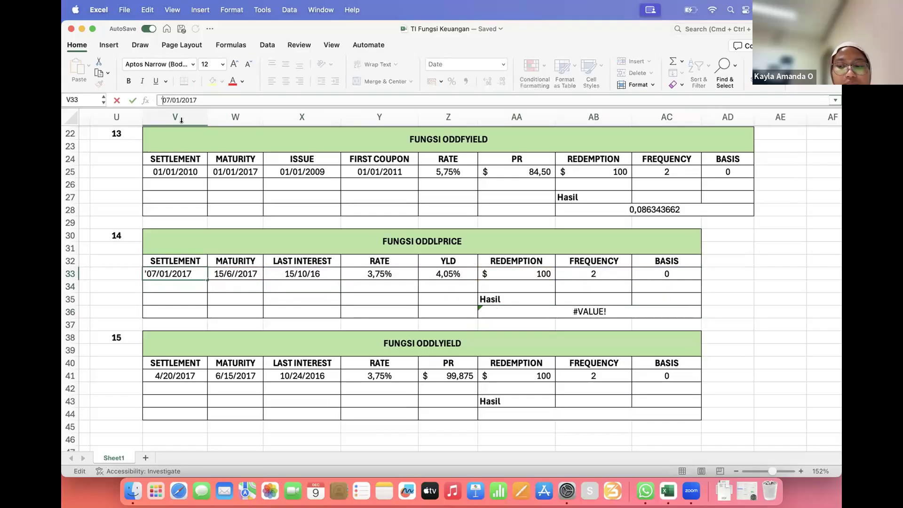
pyautogui.press('Delete')
pyautogui.press('Return')
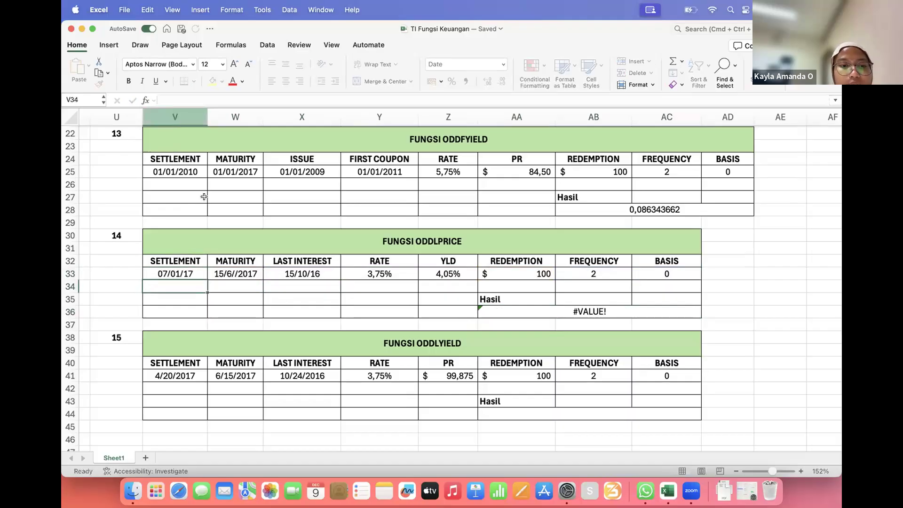
# Step: Remove the extra slash from the maturity date in W33 of the ODDLPRICE table, making it 15/6/2017
pyautogui.click(226, 272)
pyautogui.doubleClick(225, 272)
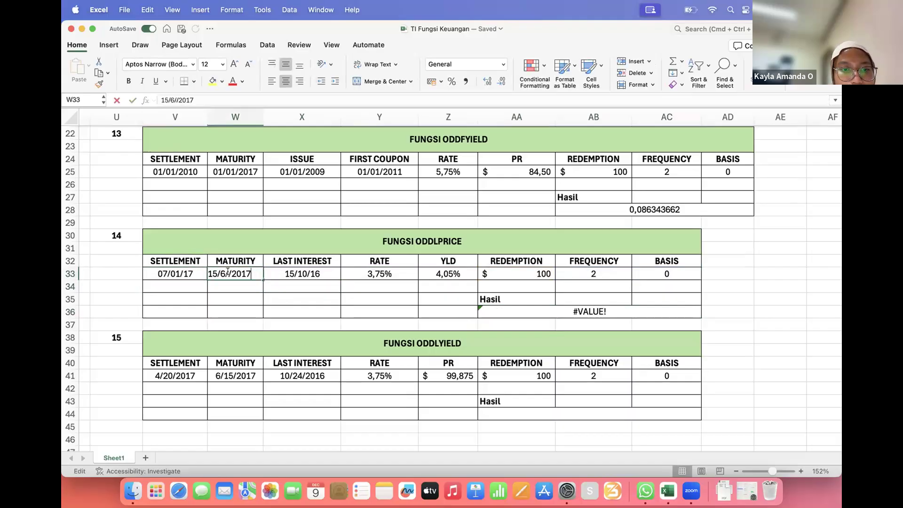
pyautogui.press('Delete')
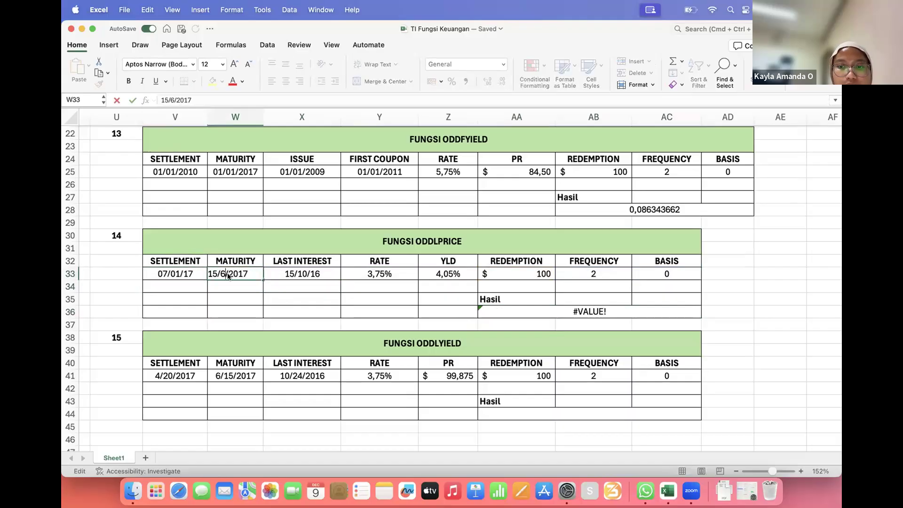
pyautogui.press('Return')
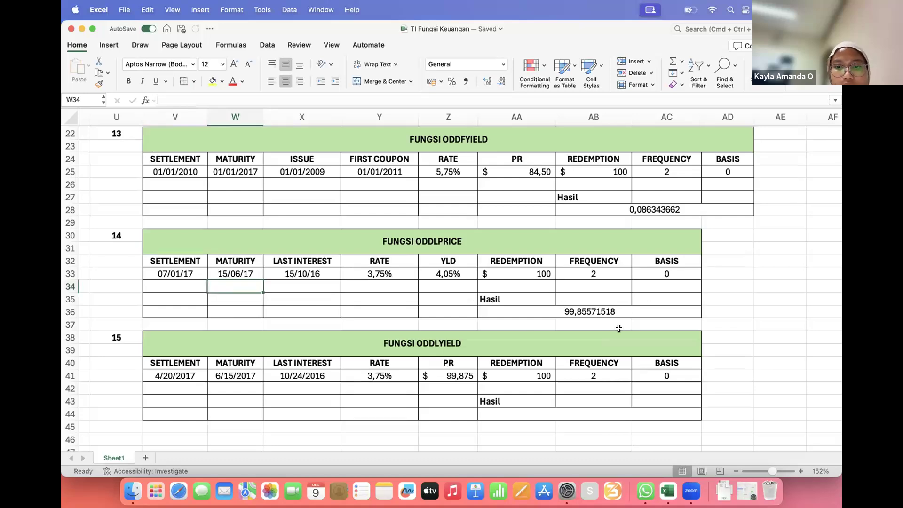
# Step: Start an ODDLYIELD formula in result cell AA44 with settlement V41, maturity W41 and last interest X41
pyautogui.scroll(-2, 569, 300)
pyautogui.hscroll(1, 569, 300)
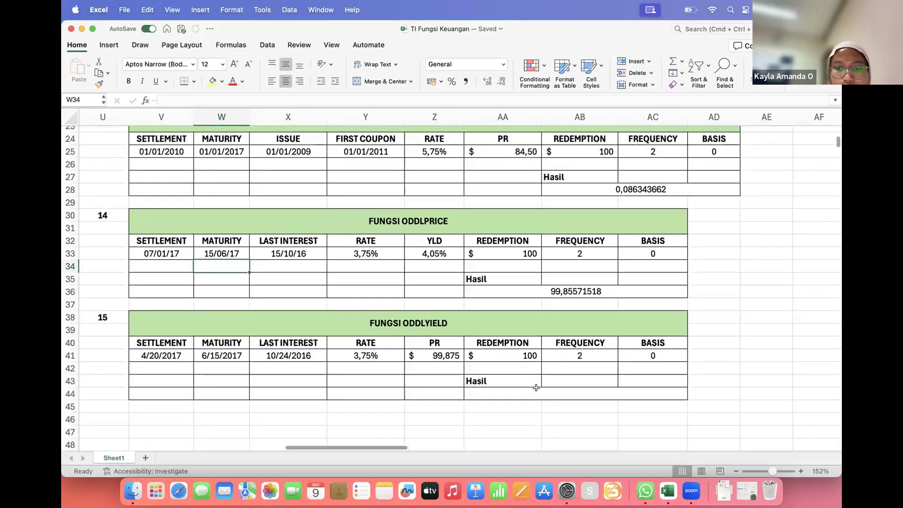
pyautogui.click(537, 390)
pyautogui.write('=')
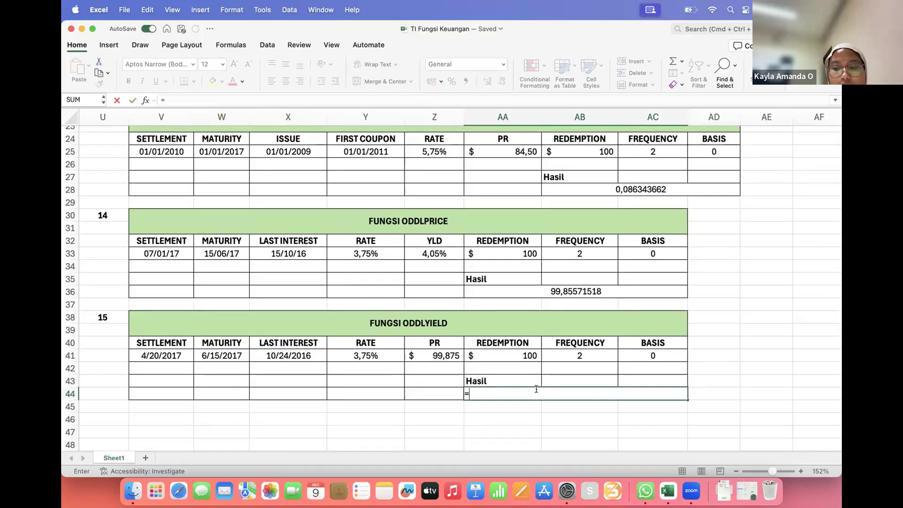
pyautogui.write('odd')
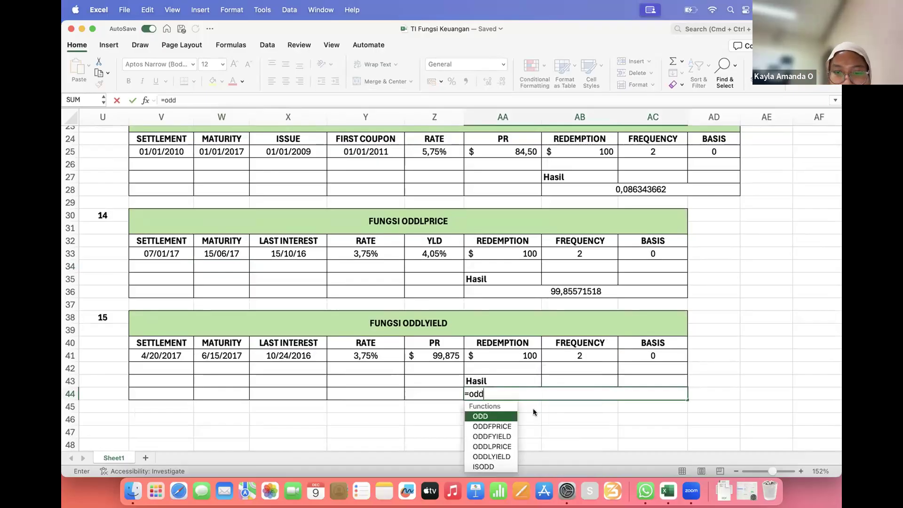
pyautogui.doubleClick(491, 457)
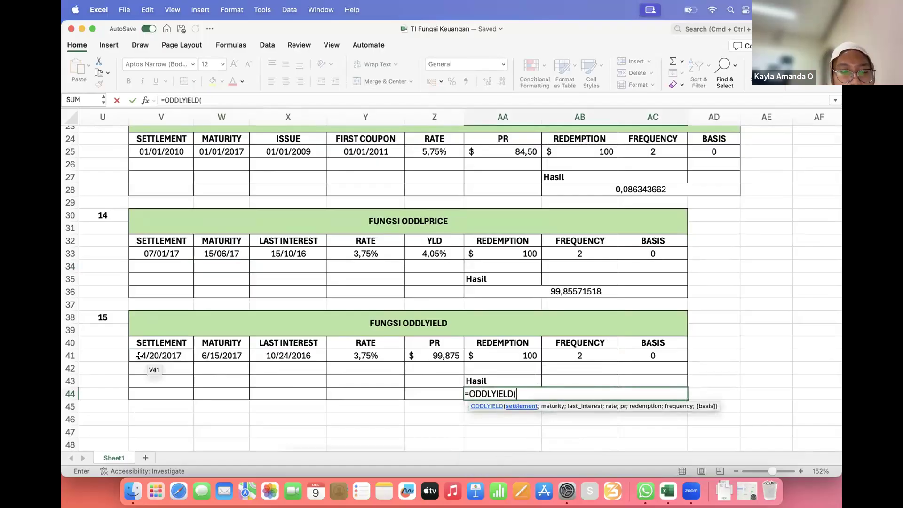
pyautogui.click(162, 352)
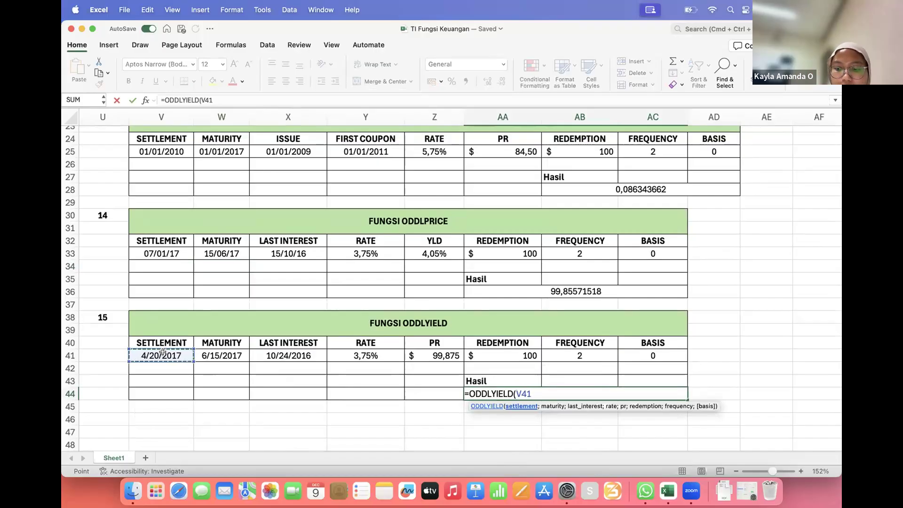
pyautogui.write(';')
pyautogui.click(215, 357)
pyautogui.write(';')
pyautogui.click(297, 355)
# Step: Complete the ODDLYIELD formula with rate Y41, price Z41, redemption AA41, frequency AB41 and basis AC41
pyautogui.write(';')
pyautogui.click(362, 356)
pyautogui.write(';')
pyautogui.click(438, 354)
pyautogui.write(';')
pyautogui.click(494, 356)
pyautogui.write(';')
pyautogui.click(580, 356)
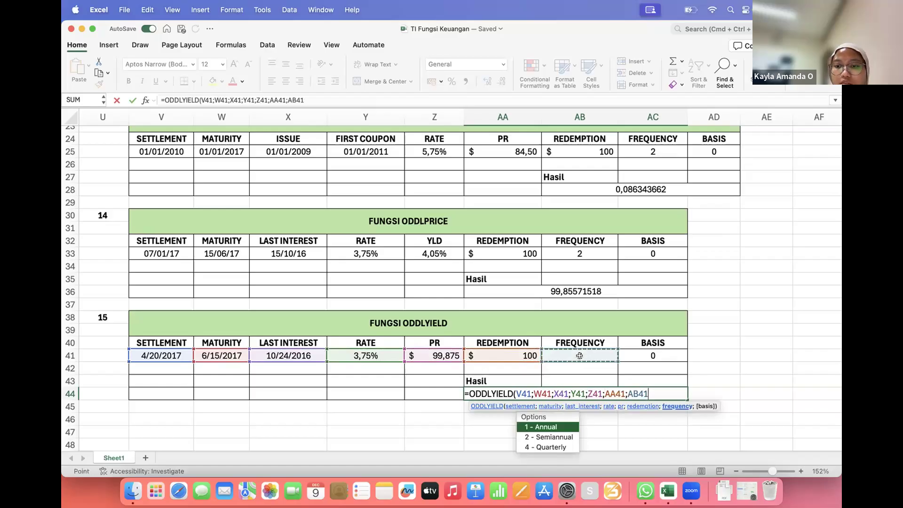
pyautogui.write(';')
pyautogui.click(674, 352)
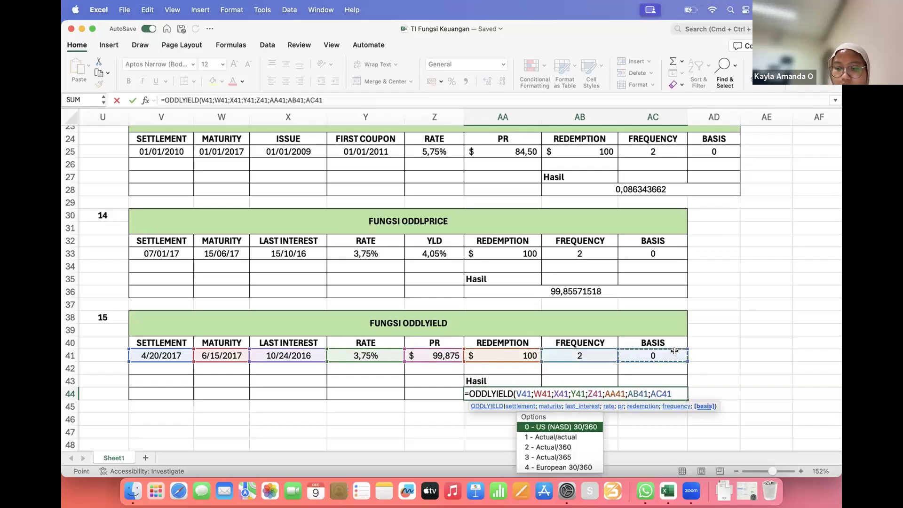
pyautogui.press('Return')
# Step: Rewrite the settlement date in V41 of the ODDLYIELD table in day-first order as 20/4/2017
pyautogui.doubleClick(159, 354)
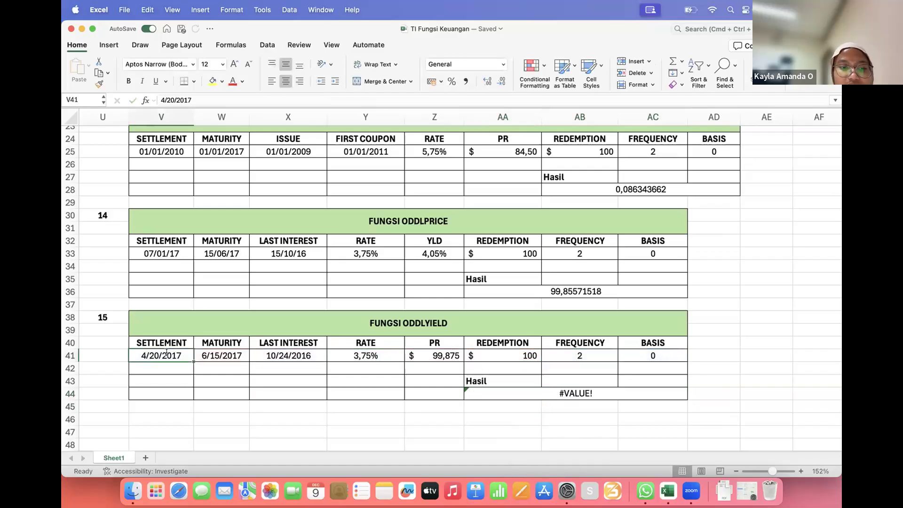
pyautogui.press('BackSpace')
pyautogui.press('BackSpace')
pyautogui.press('BackSpace')
pyautogui.press('BackSpace')
pyautogui.write('20/4')
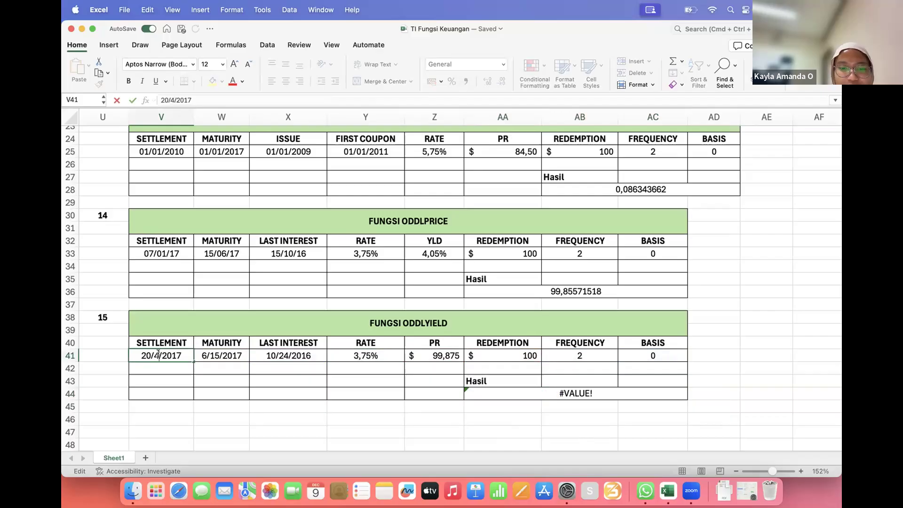
pyautogui.press('Return')
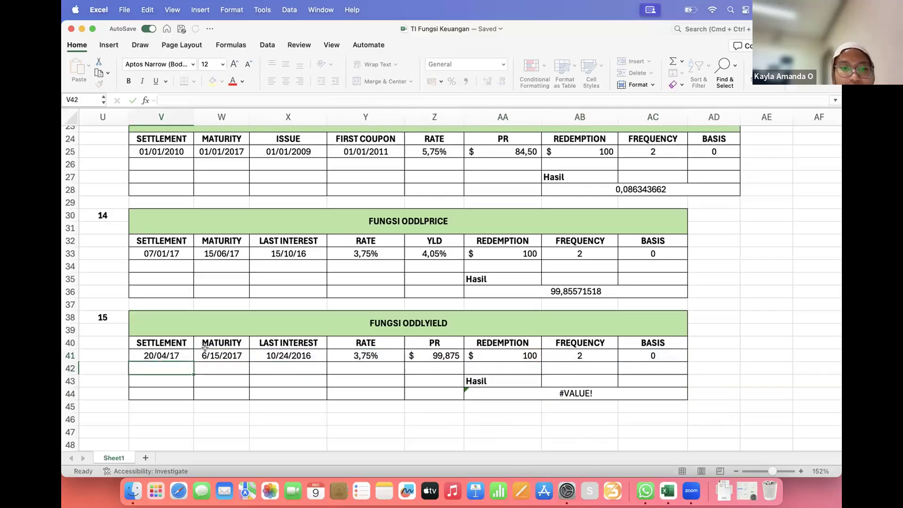
# Step: Rewrite the maturity date in W41 of the ODDLYIELD table in day-first order as 15/06/2017
pyautogui.doubleClick(212, 354)
pyautogui.press('BackSpace')
pyautogui.press('BackSpace')
pyautogui.press('BackSpace')
pyautogui.press('BackSpace')
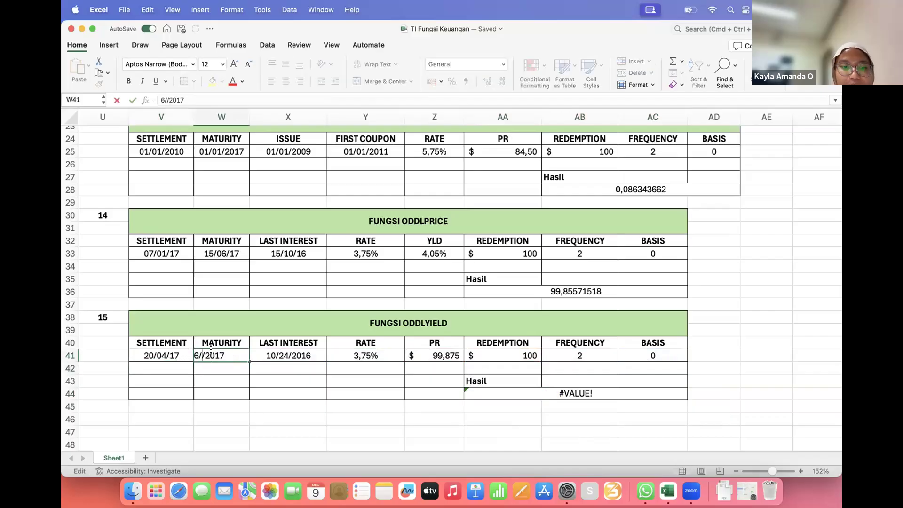
pyautogui.write('15')
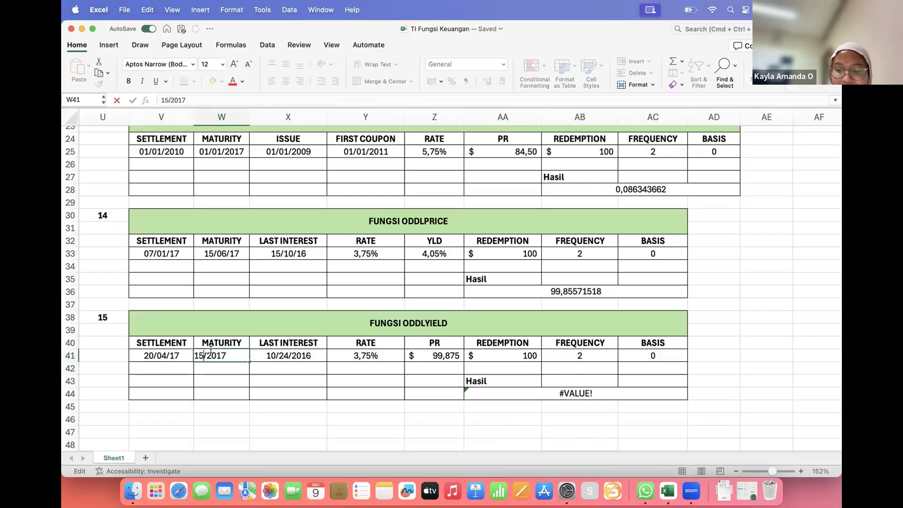
pyautogui.write('/06')
pyautogui.press('Return')
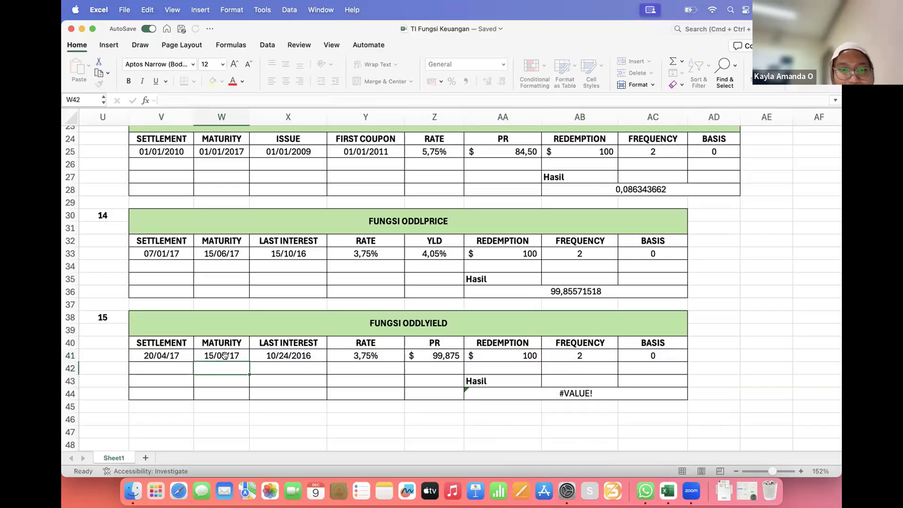
# Step: Rewrite the last interest date in X41 of the ODDLYIELD table in day-first order as 24/10/2016
pyautogui.doubleClick(282, 356)
pyautogui.press('Left')
pyautogui.press('Left')
pyautogui.press('Left')
pyautogui.press('BackSpace')
pyautogui.press('BackSpace')
pyautogui.write('10')
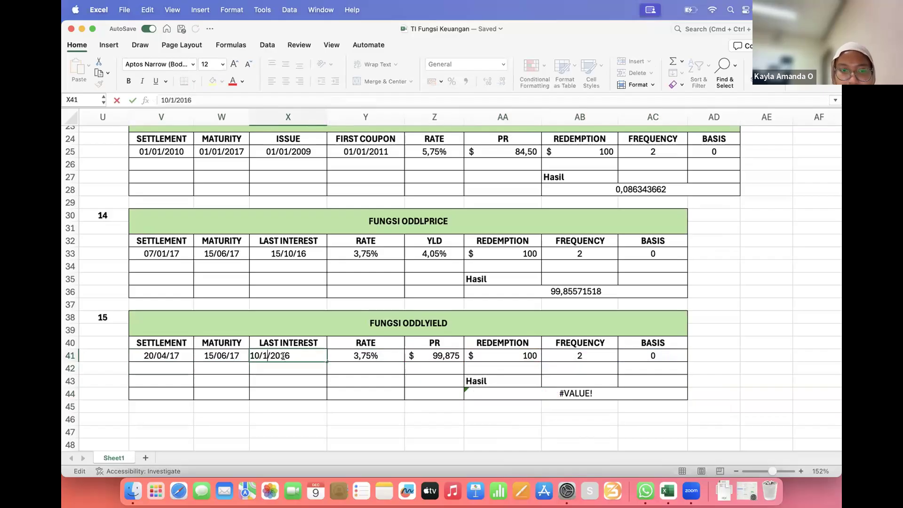
pyautogui.press('Left')
pyautogui.press('Left')
pyautogui.press('BackSpace')
pyautogui.press('BackSpace')
pyautogui.write('24')
pyautogui.press('Return')
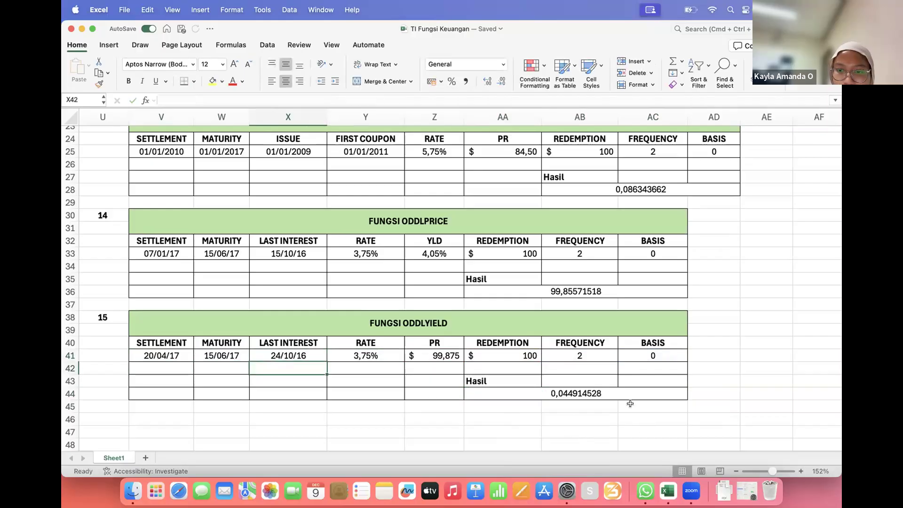
# Step: Enter =PDURATION(AH8/12;AI8;AJ8) in result cell AI11 of the PDURATION table
pyautogui.hscroll(10, 562, 369)
pyautogui.scroll(10, 562, 369)
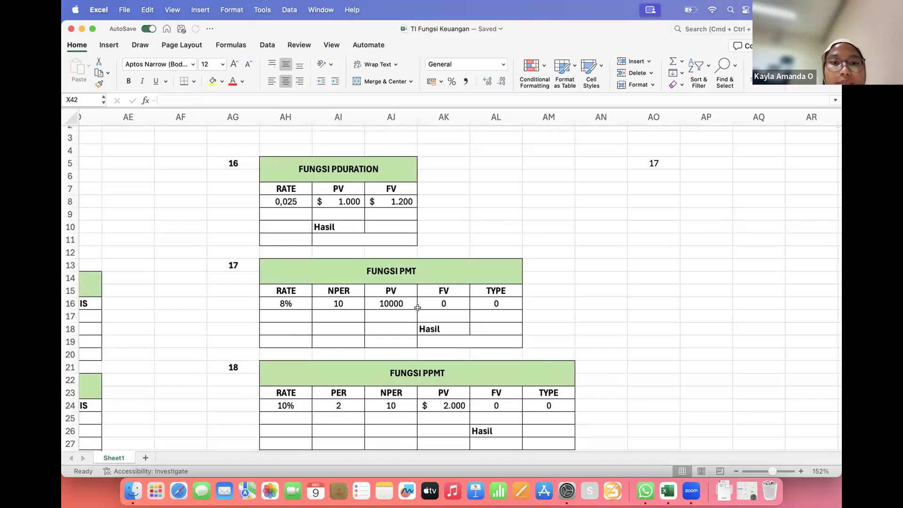
pyautogui.click(392, 240)
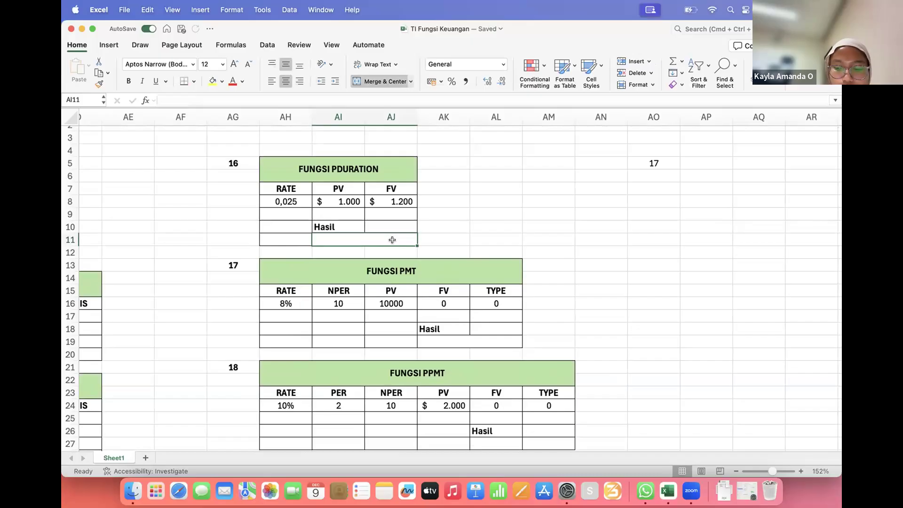
pyautogui.write('=pd')
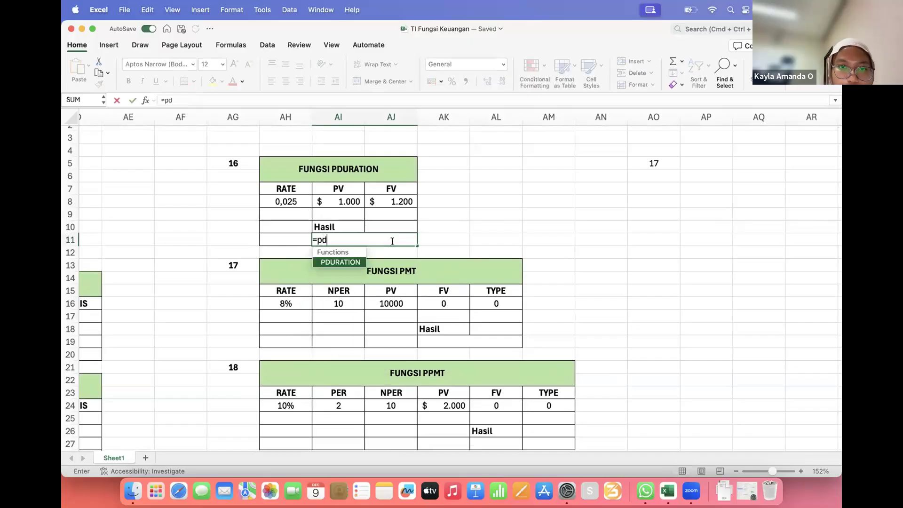
pyautogui.doubleClick(359, 263)
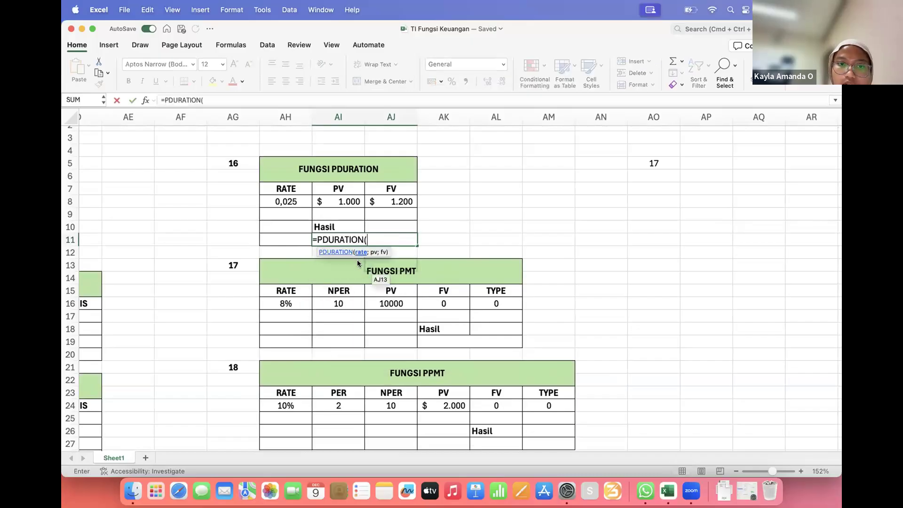
pyautogui.click(299, 201)
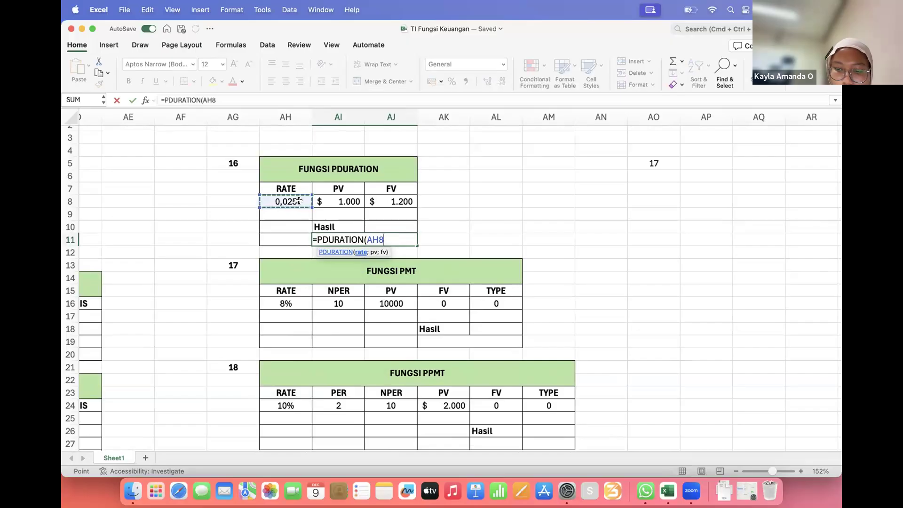
pyautogui.write('/1')
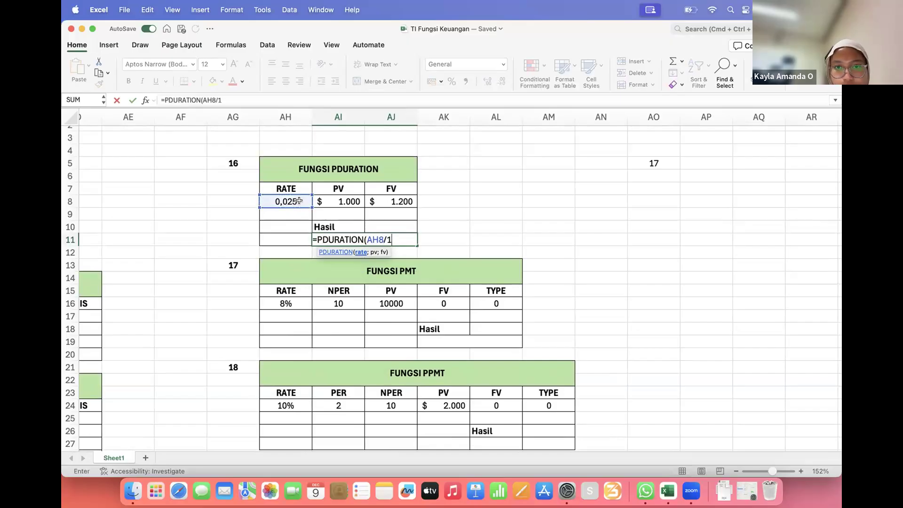
pyautogui.write('2;')
pyautogui.click(328, 198)
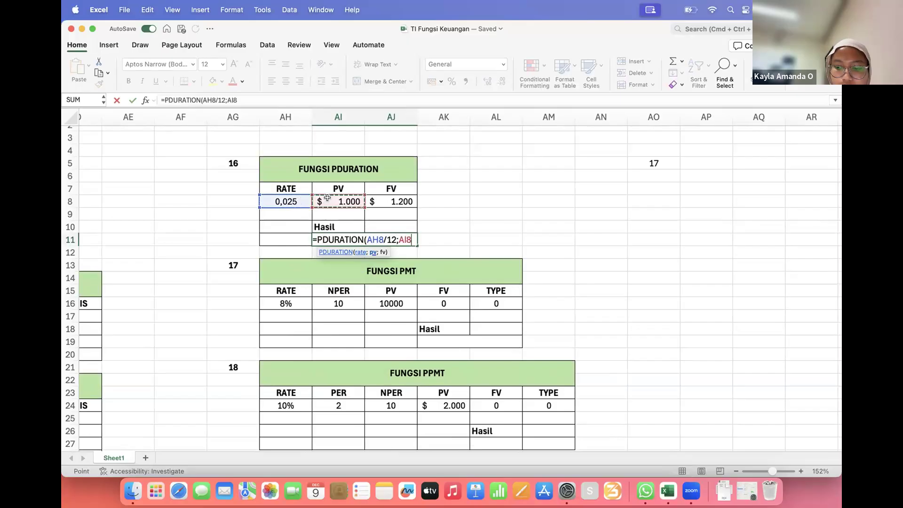
pyautogui.write(';')
pyautogui.click(405, 200)
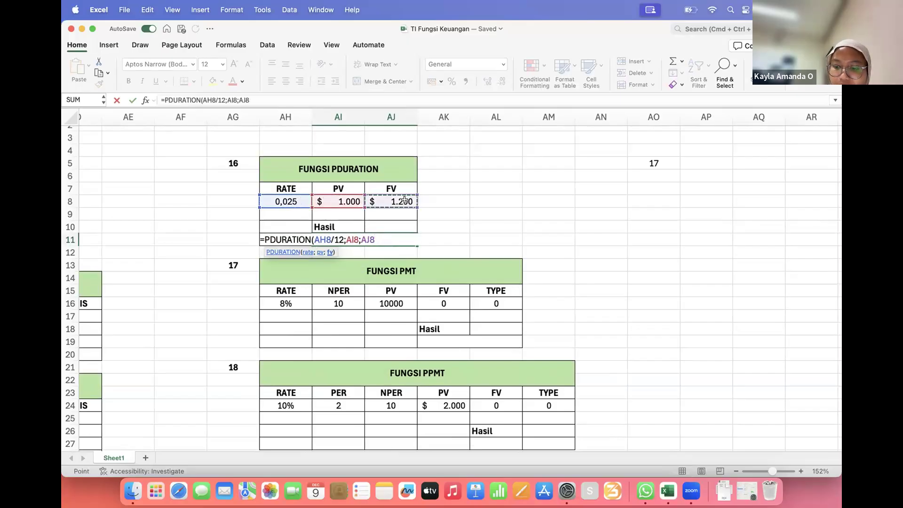
pyautogui.write(')')
pyautogui.press('Return')
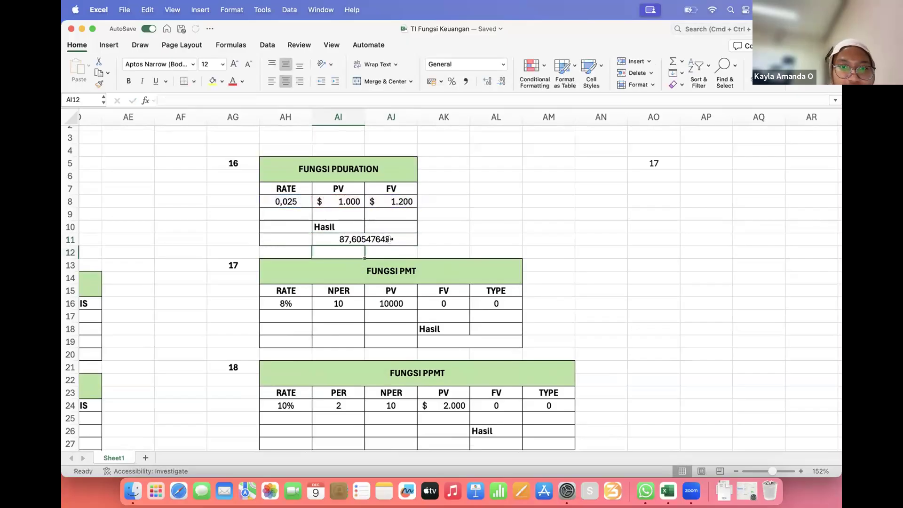
# Step: Enter =PMT(AH16/12;AI16*12;AJ16;AK16;AL16) in result cell AK19 of the PMT table
pyautogui.click(438, 341)
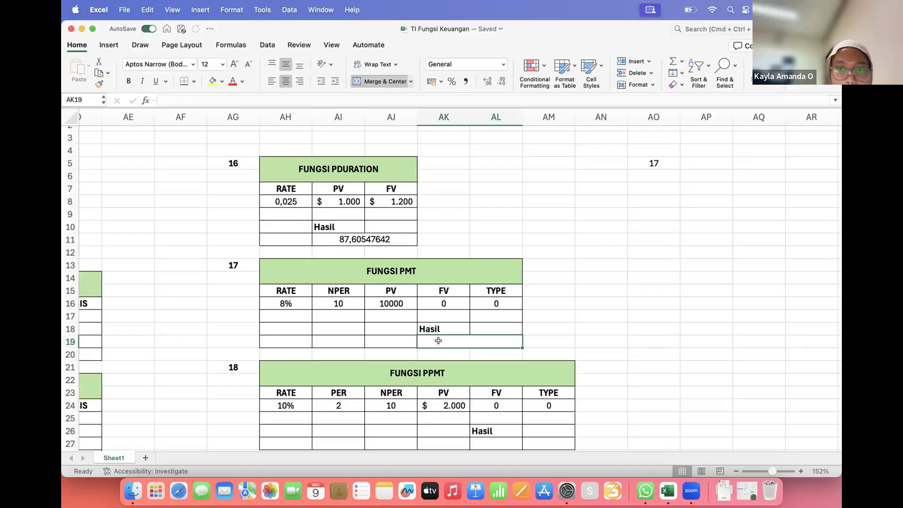
pyautogui.write('=pm')
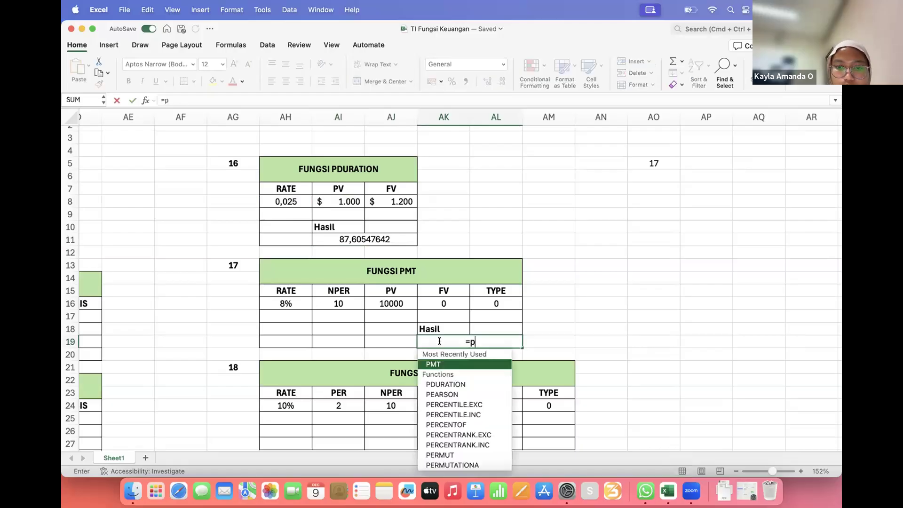
pyautogui.doubleClick(453, 364)
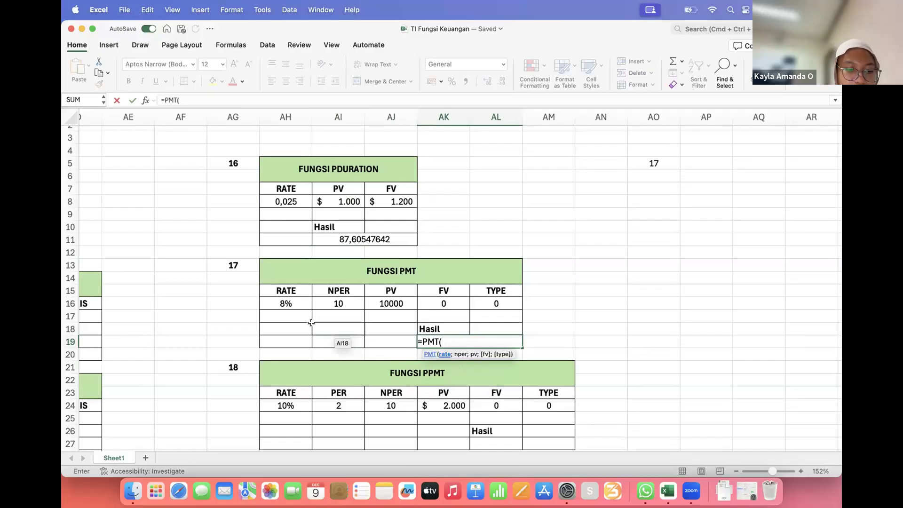
pyautogui.click(301, 305)
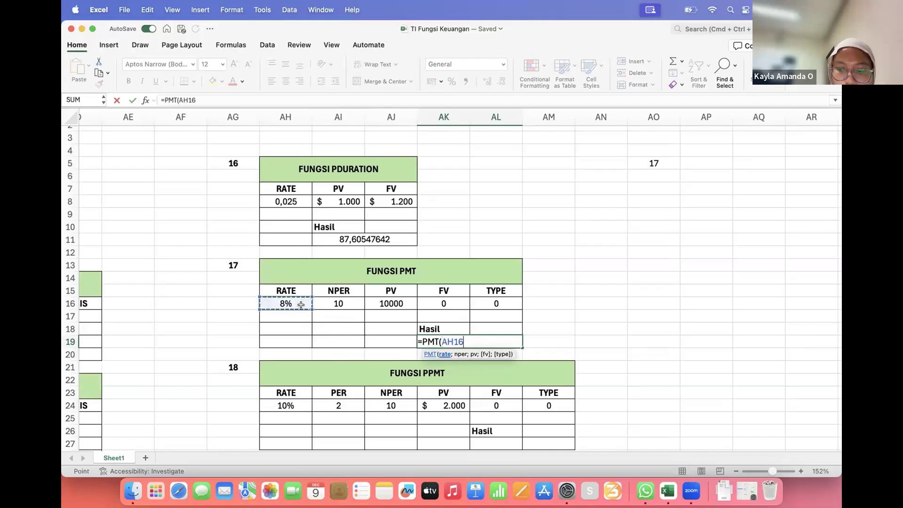
pyautogui.write('/')
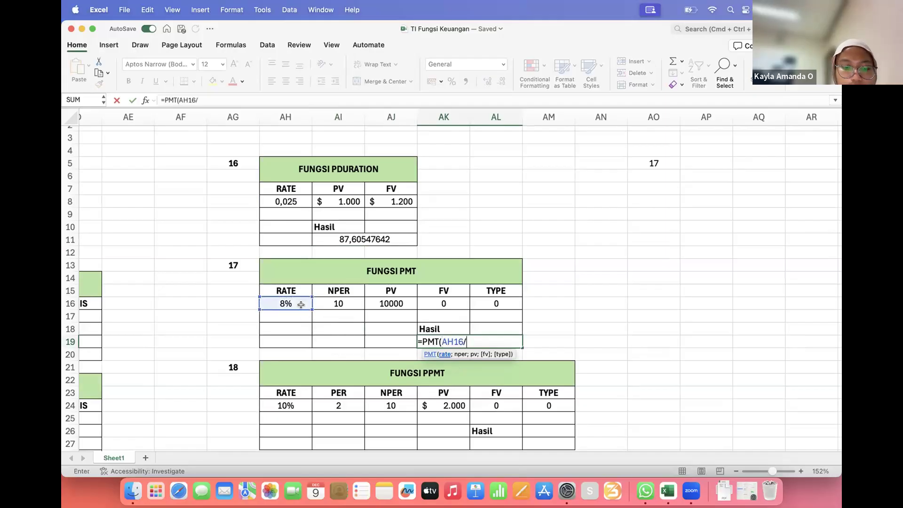
pyautogui.write('12;')
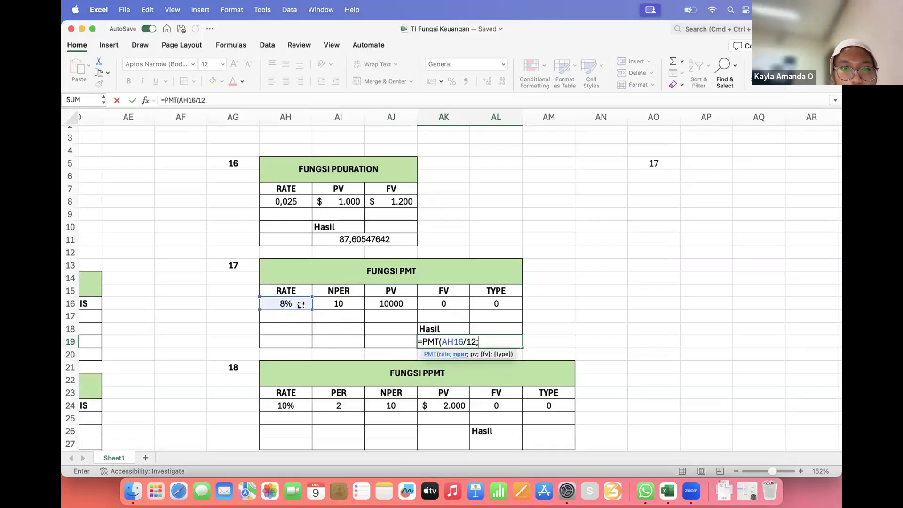
pyautogui.click(331, 303)
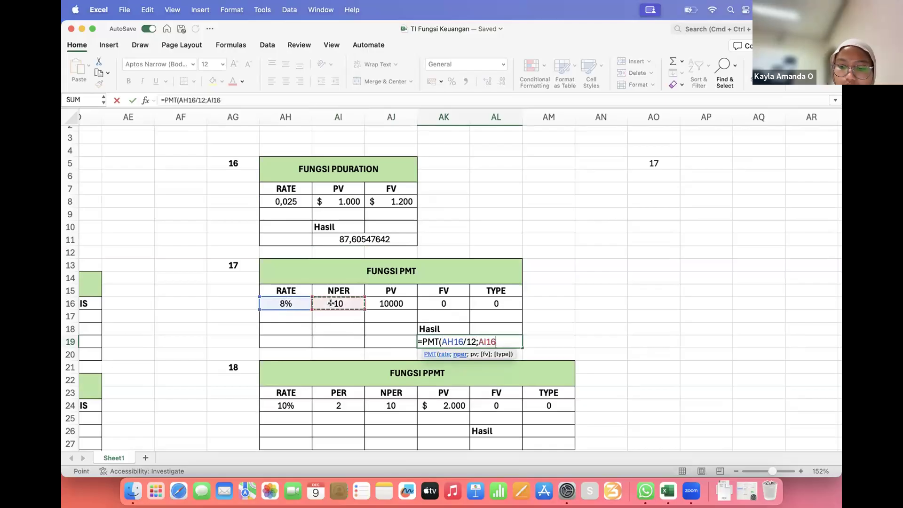
pyautogui.write('*12')
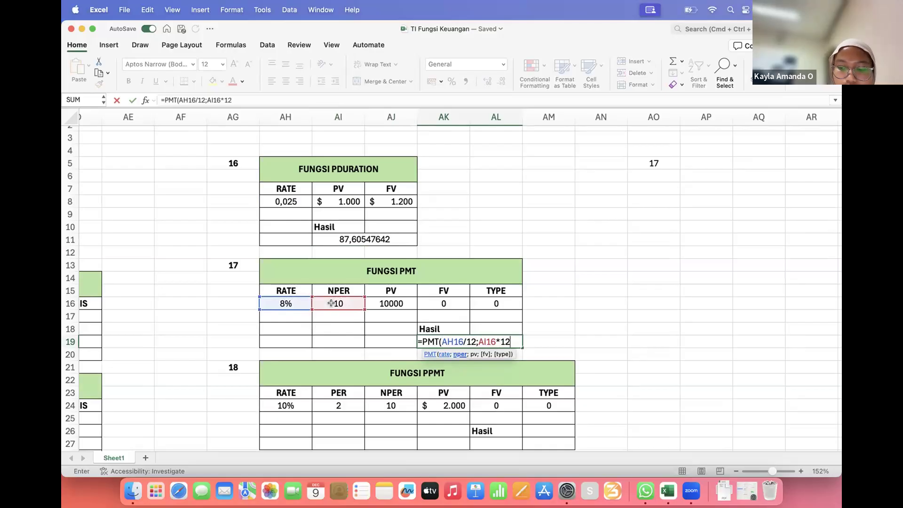
pyautogui.write(';')
pyautogui.click(372, 301)
pyautogui.write(';')
pyautogui.click(455, 301)
pyautogui.write(';')
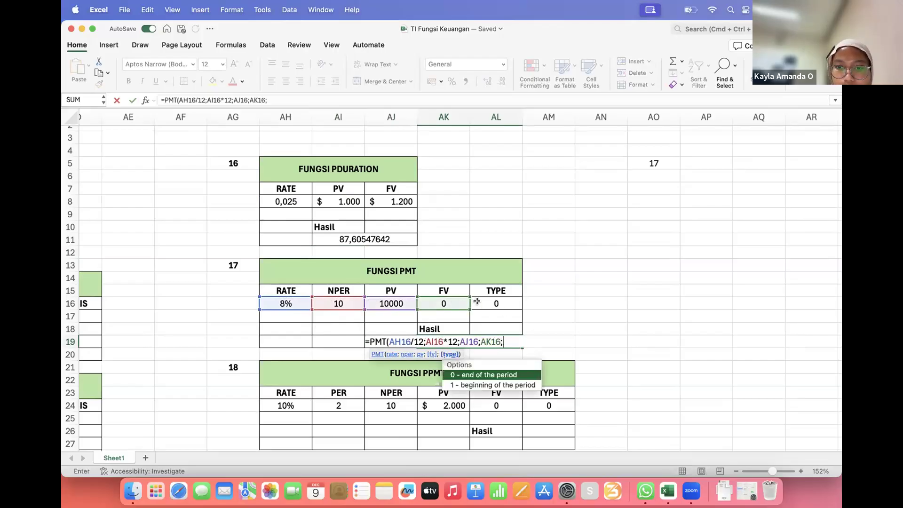
pyautogui.click(477, 305)
pyautogui.write(')')
pyautogui.press('Return')
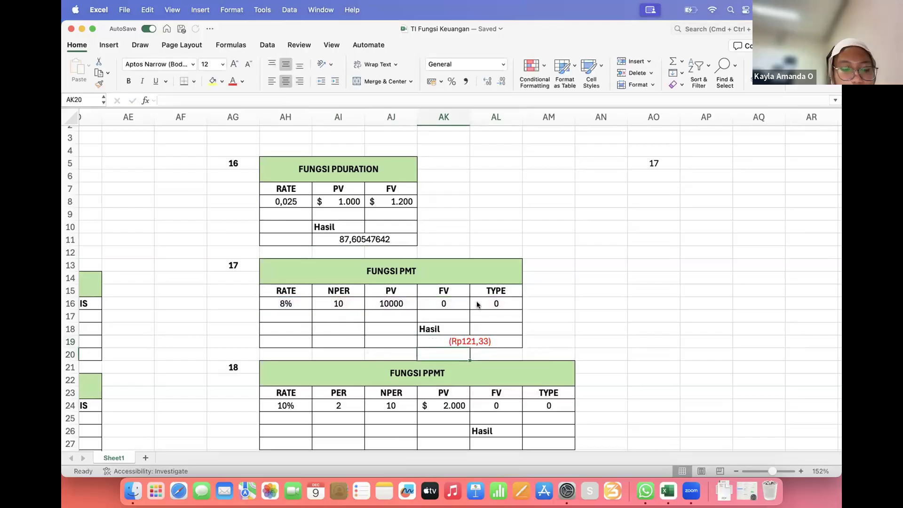
# Step: Merge and center cells AL27:AM27 under Hasil in the PPMT table
pyautogui.scroll(-1, 453, 353)
pyautogui.scroll(-3, 452, 354)
pyautogui.moveTo(483, 399); pyautogui.dragTo(515, 398)
pyautogui.click(367, 83)
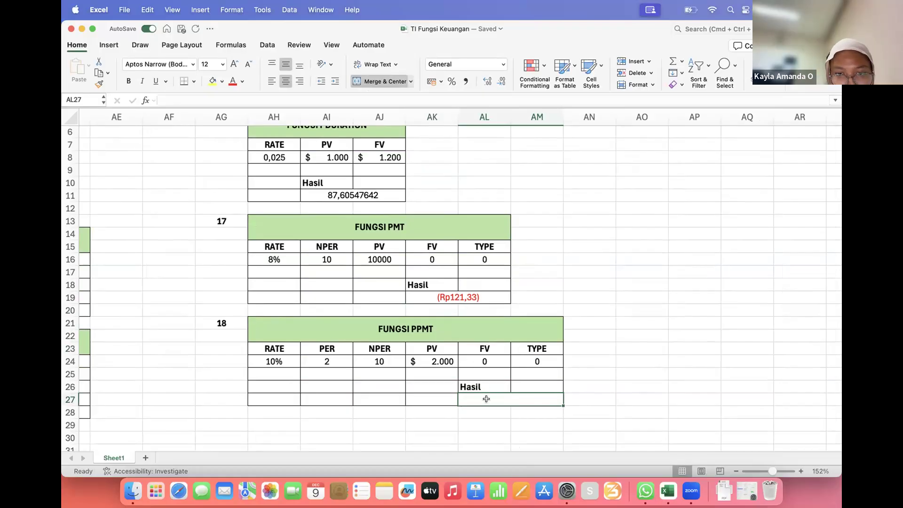
# Step: Enter =PPMT(AH24/12;AI24;AJ24*12;AK24;AL24;AM24) in result cell AL27 of the PPMT table
pyautogui.write('=ppm')
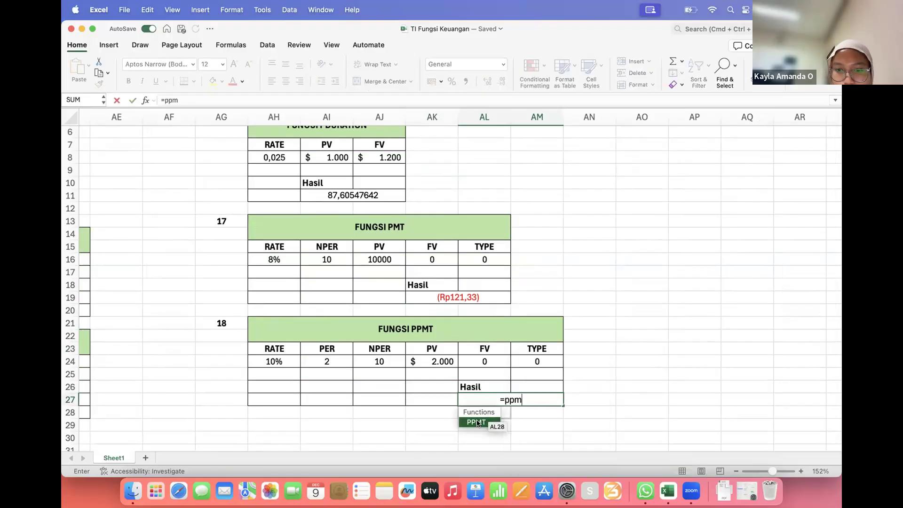
pyautogui.doubleClick(476, 421)
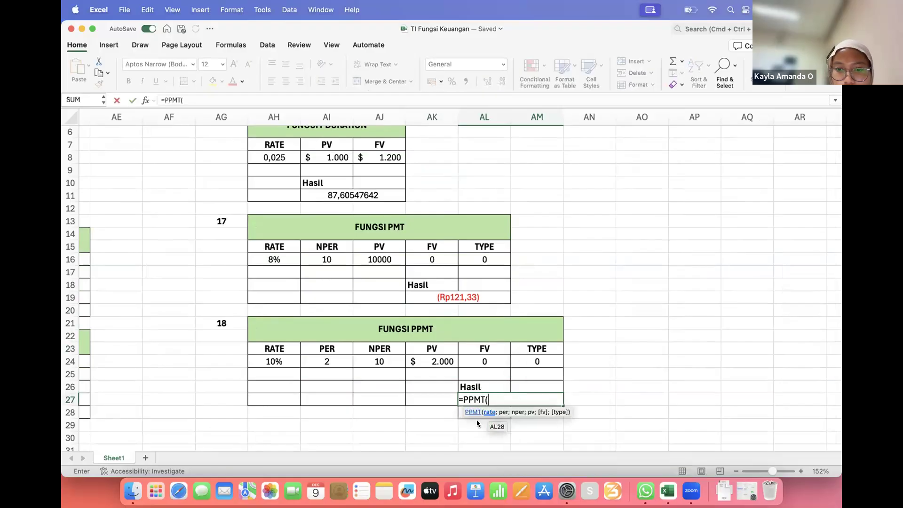
pyautogui.click(283, 361)
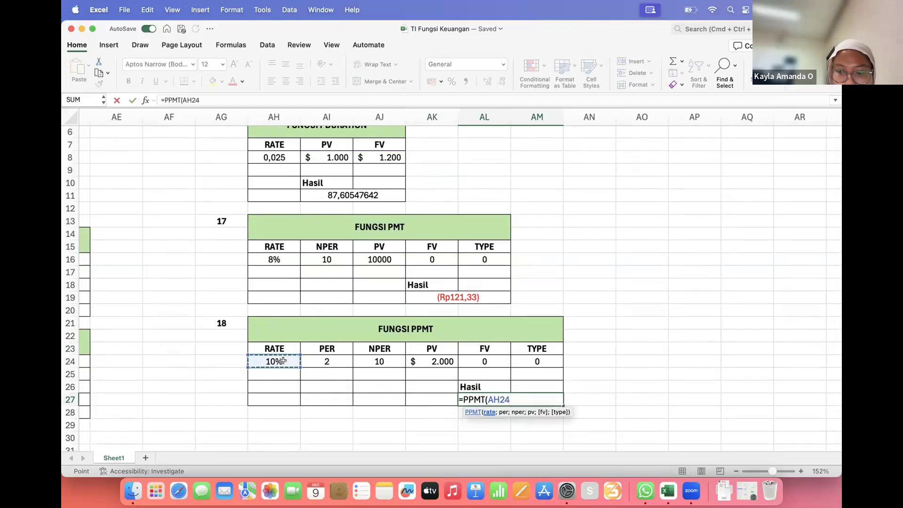
pyautogui.write('/12')
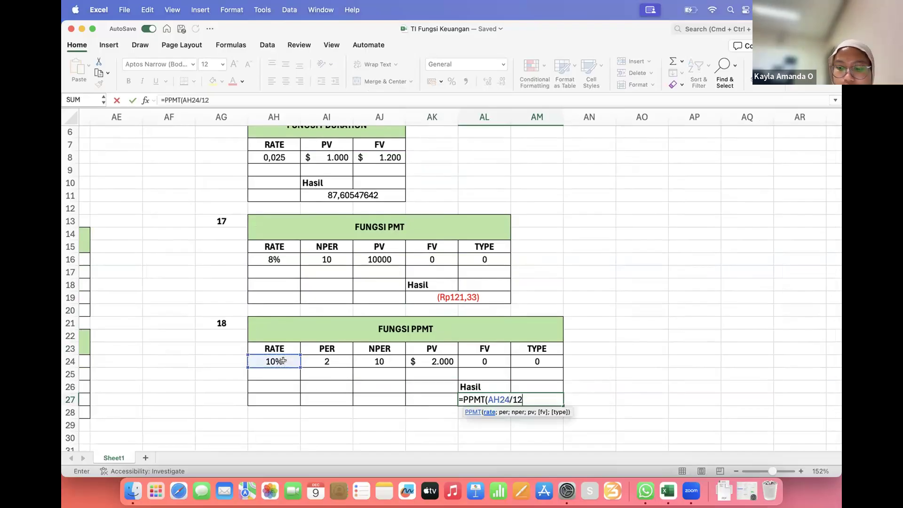
pyautogui.write(';')
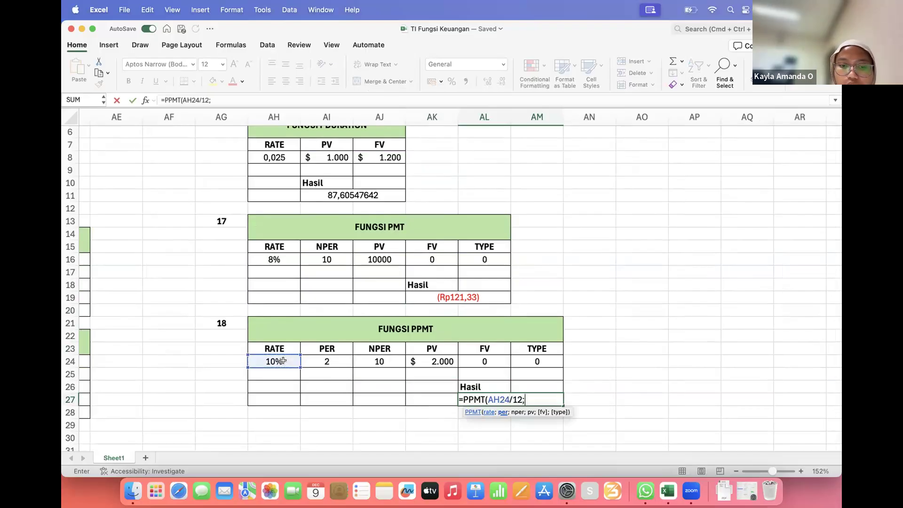
pyautogui.click(325, 361)
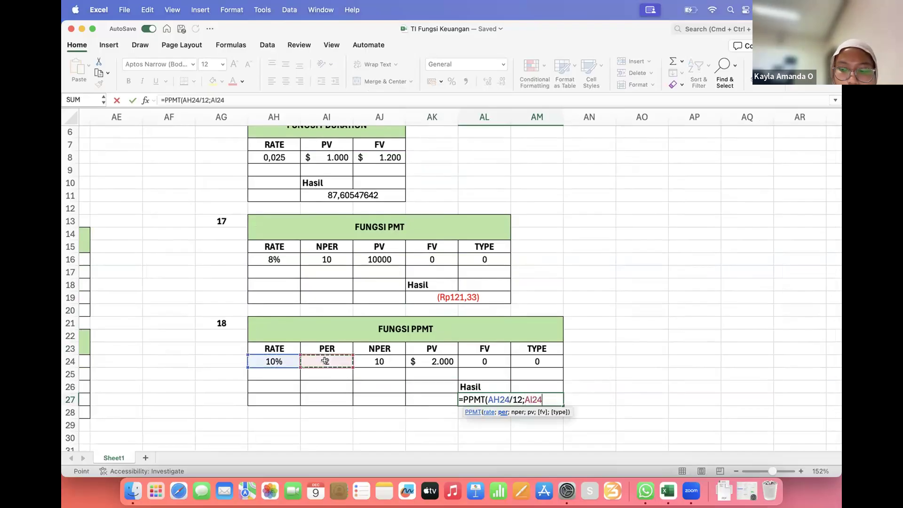
pyautogui.write(';')
pyautogui.click(377, 362)
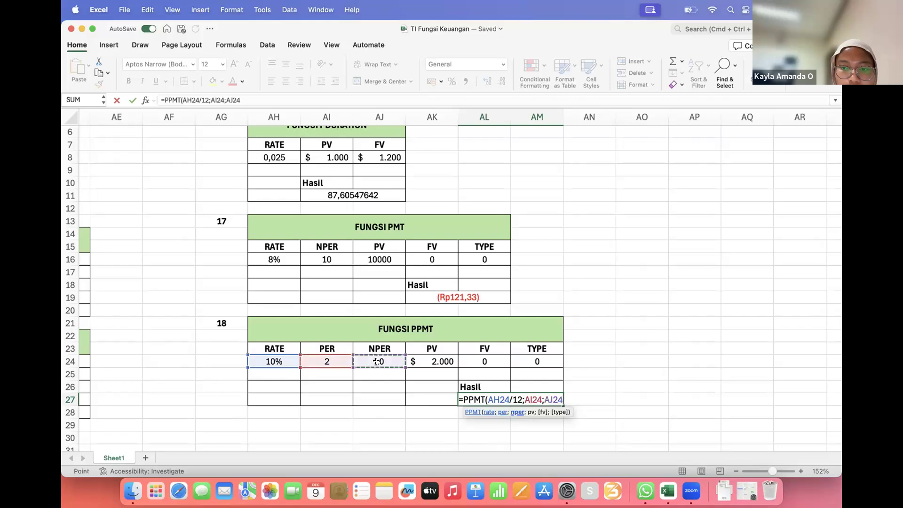
pyautogui.write('*')
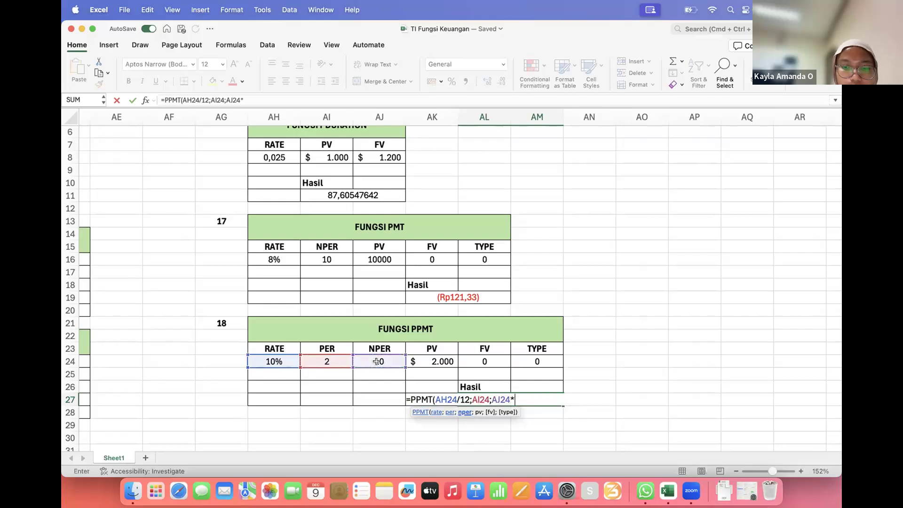
pyautogui.write('12;')
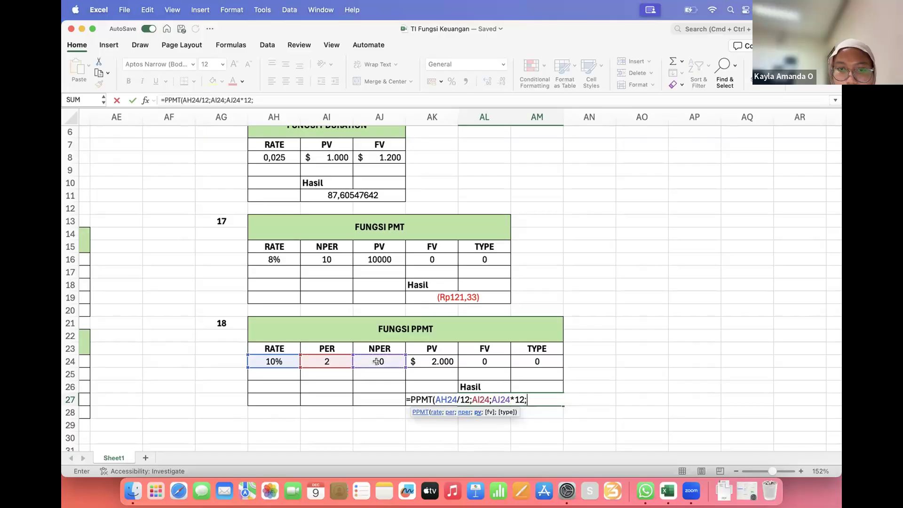
pyautogui.click(426, 360)
pyautogui.write(';')
pyautogui.click(479, 360)
pyautogui.write(';')
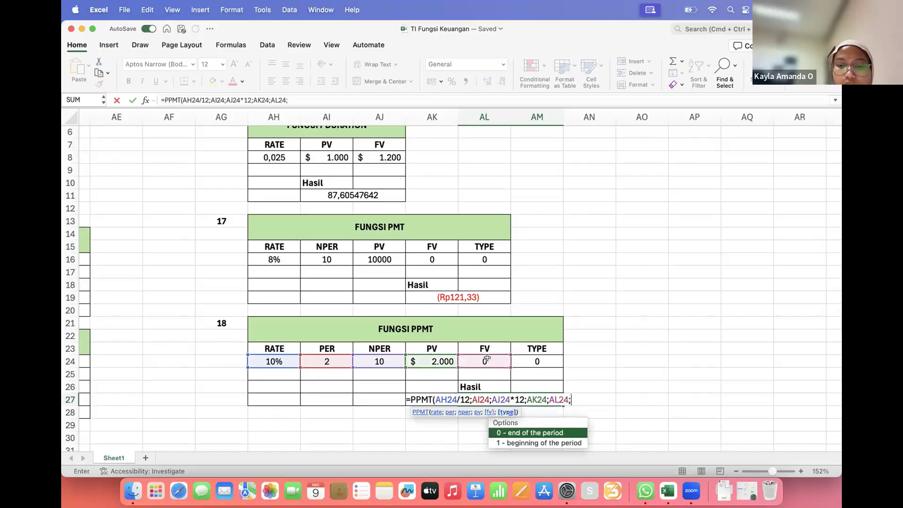
pyautogui.click(536, 360)
pyautogui.write(')')
pyautogui.press('Return')
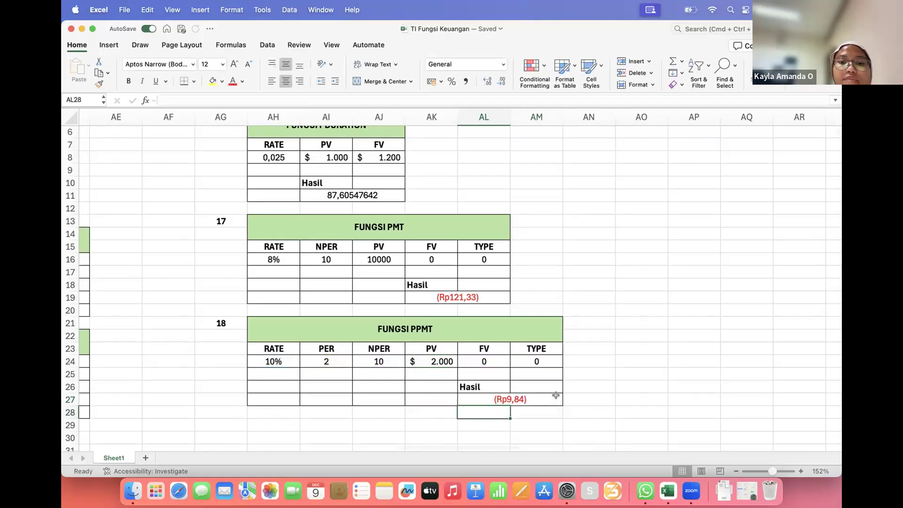
pyautogui.hscroll(-5, 518, 329)
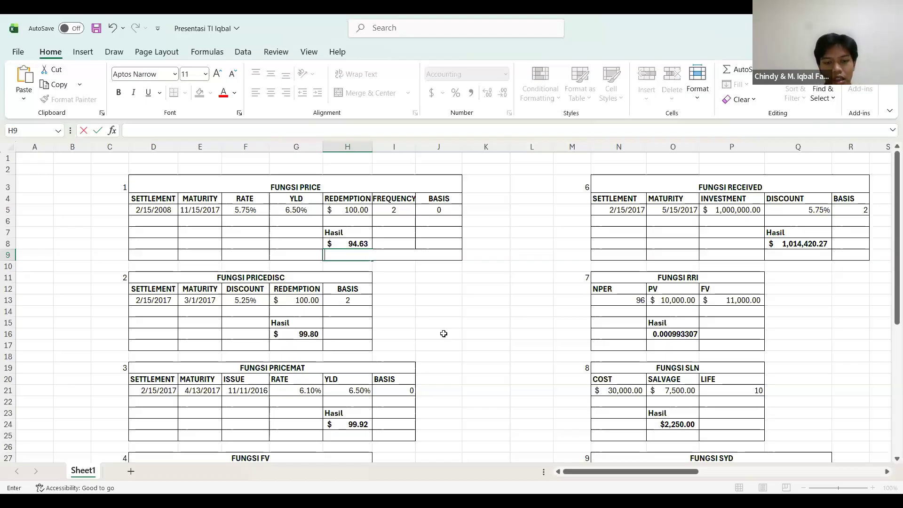
# Step: Enter =PRICE(D5,E5,F5,G5,H5,I5,J5) in cell H9 of the PRICE table, below the existing result
pyautogui.write('=proc')
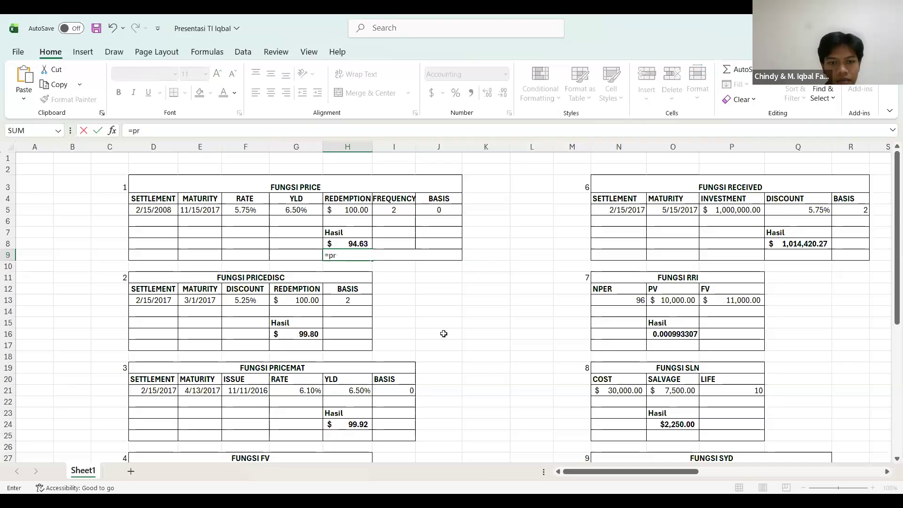
pyautogui.press('Tab')
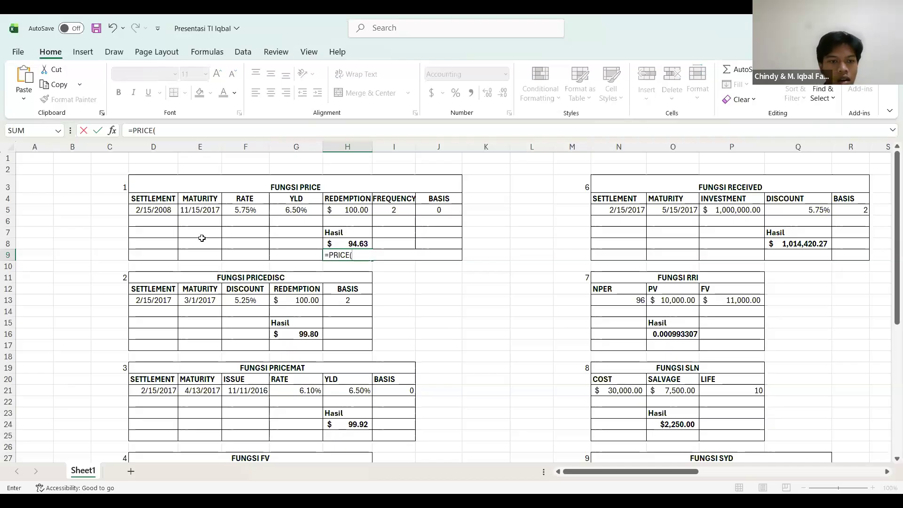
pyautogui.click(153, 210)
pyautogui.write(',')
pyautogui.click(197, 210)
pyautogui.write(',')
pyautogui.click(265, 209)
pyautogui.write(',')
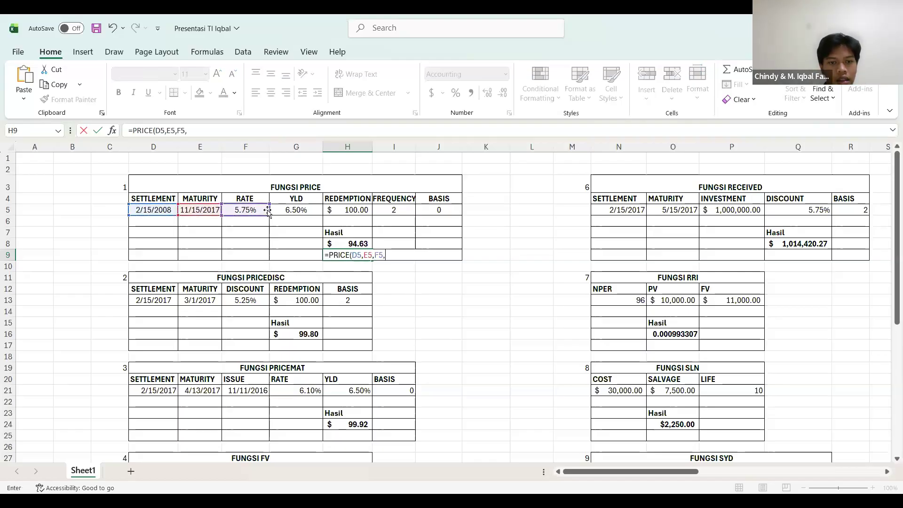
pyautogui.click(286, 209)
pyautogui.write(',')
pyautogui.click(342, 209)
pyautogui.write(',')
pyautogui.click(390, 210)
pyautogui.write(',')
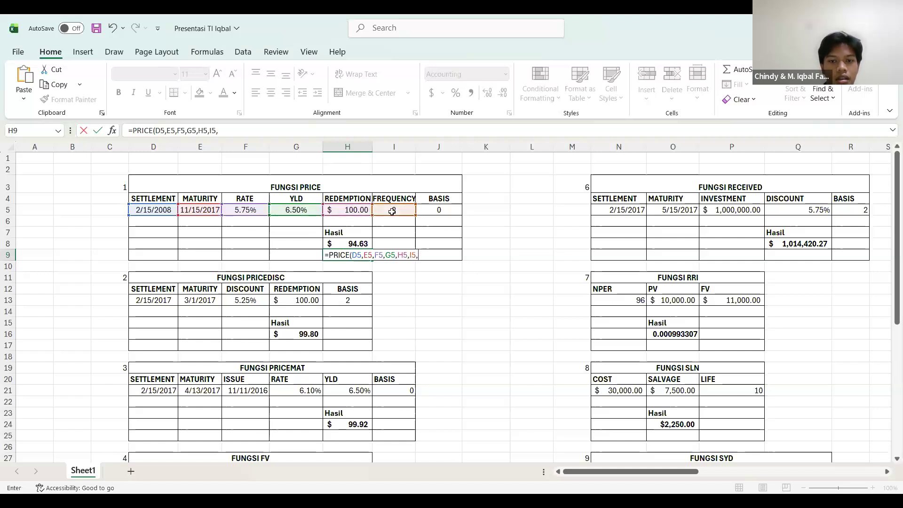
pyautogui.click(427, 212)
pyautogui.press('Return')
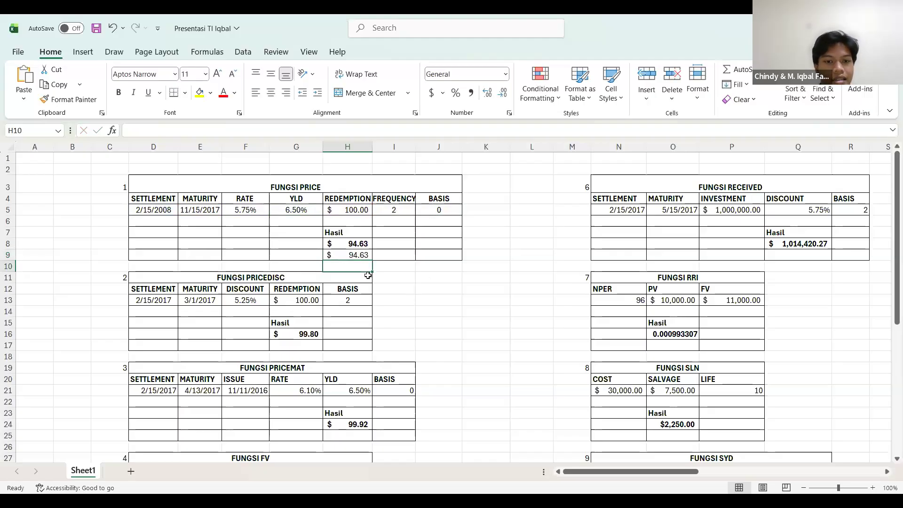
# Step: Enter =PRICEDISC(D13,E13,F13,G13,H13) in cell G17 of the PRICEDISC table, below the existing result
pyautogui.scroll(-3, 368, 276)
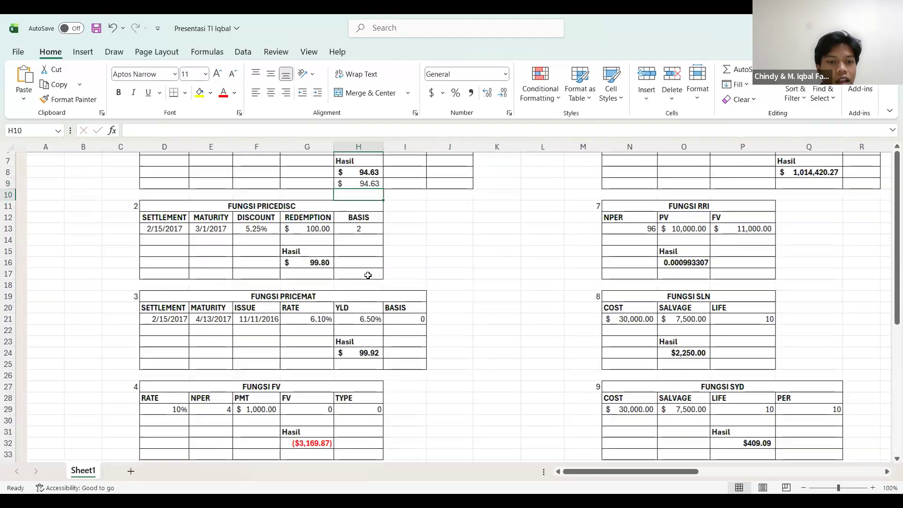
pyautogui.scroll(2, 367, 276)
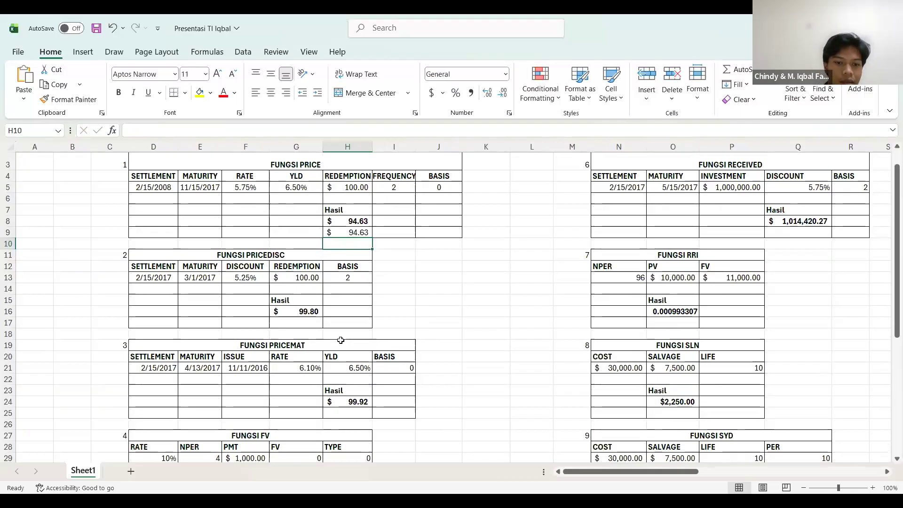
pyautogui.click(295, 322)
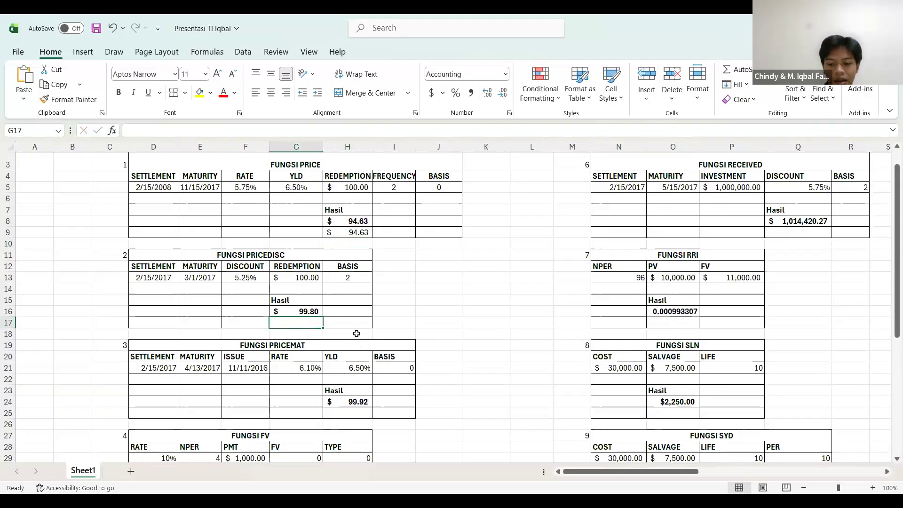
pyautogui.write('=pric')
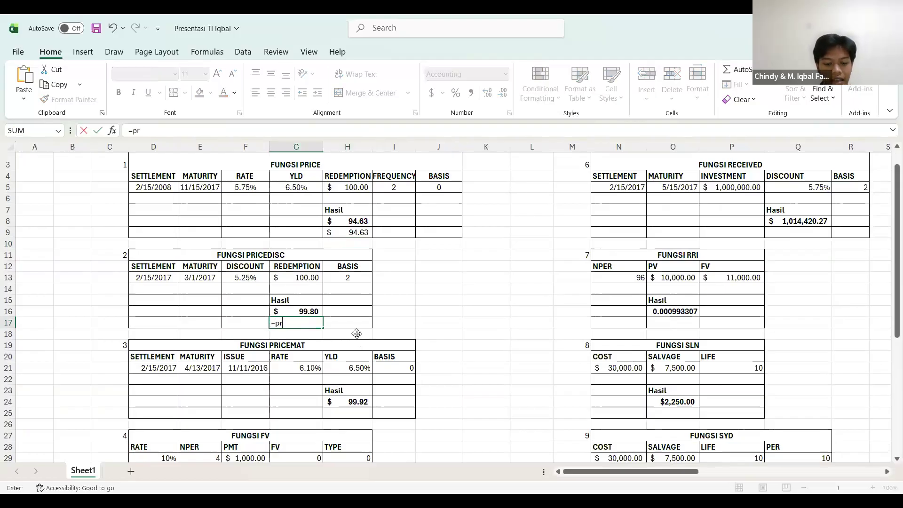
pyautogui.doubleClick(293, 346)
pyautogui.click(165, 277)
pyautogui.write(',')
pyautogui.click(194, 278)
pyautogui.write(',')
pyautogui.click(247, 280)
pyautogui.write(',')
pyautogui.click(291, 277)
pyautogui.write(',')
pyautogui.click(343, 281)
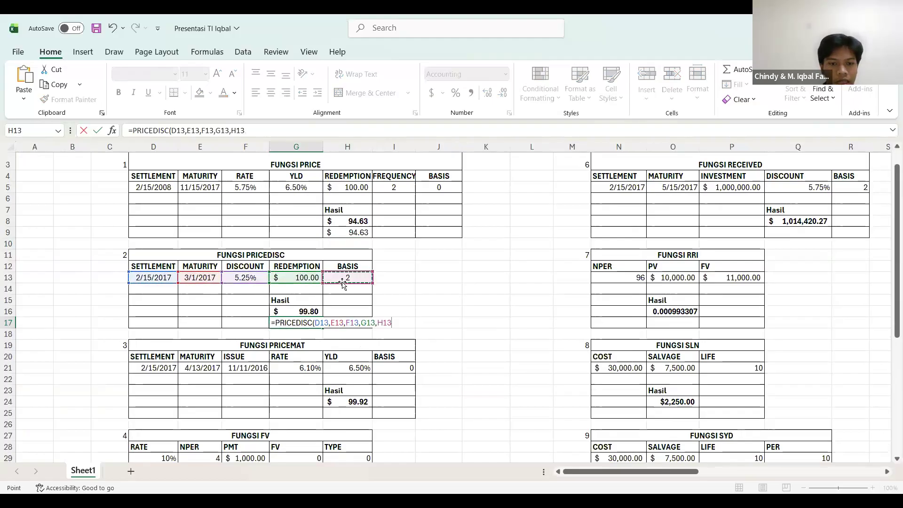
pyautogui.press('Return')
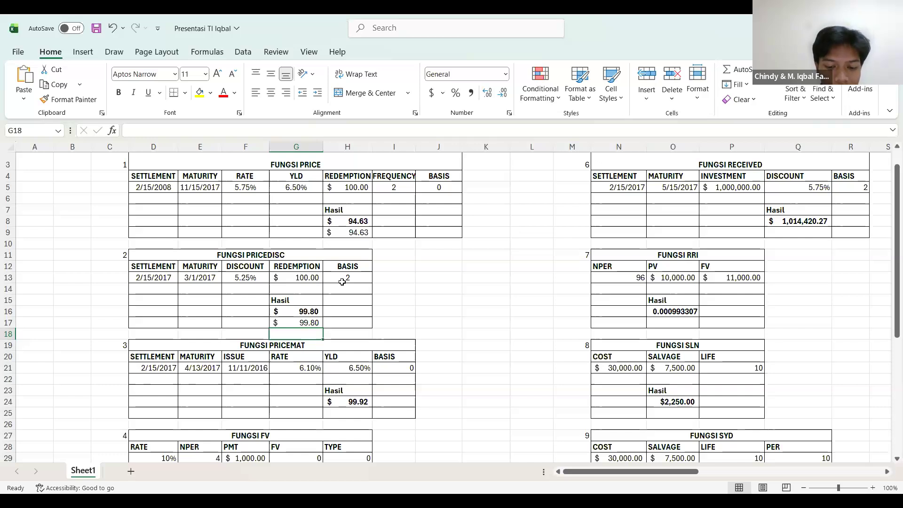
pyautogui.scroll(-2, 342, 282)
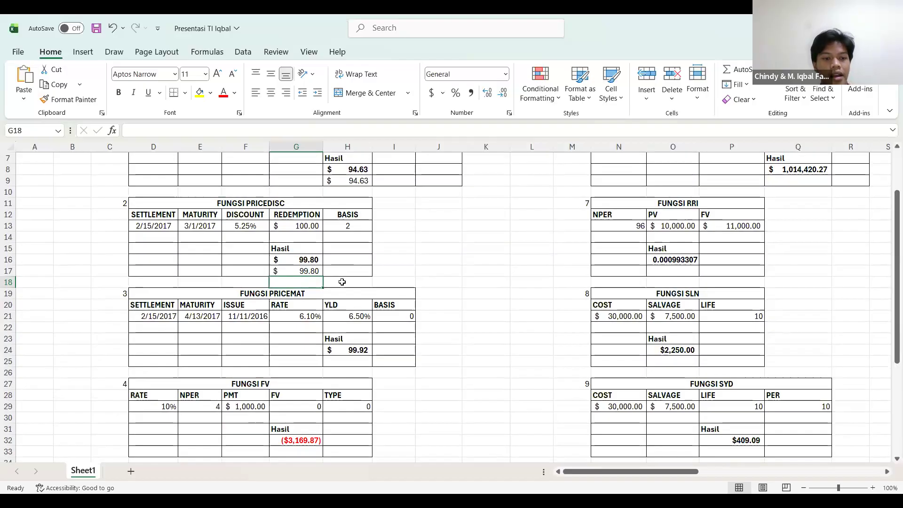
# Step: Enter =PRICEMAT(D21,E21,F21,G21,H21,I21) in cell H25 of the PRICEMAT table, below the existing result
pyautogui.click(363, 361)
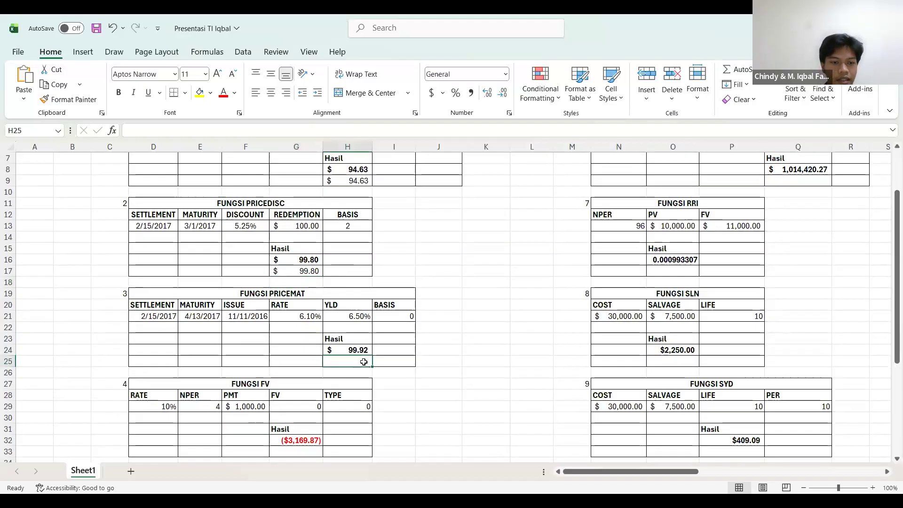
pyautogui.write('=')
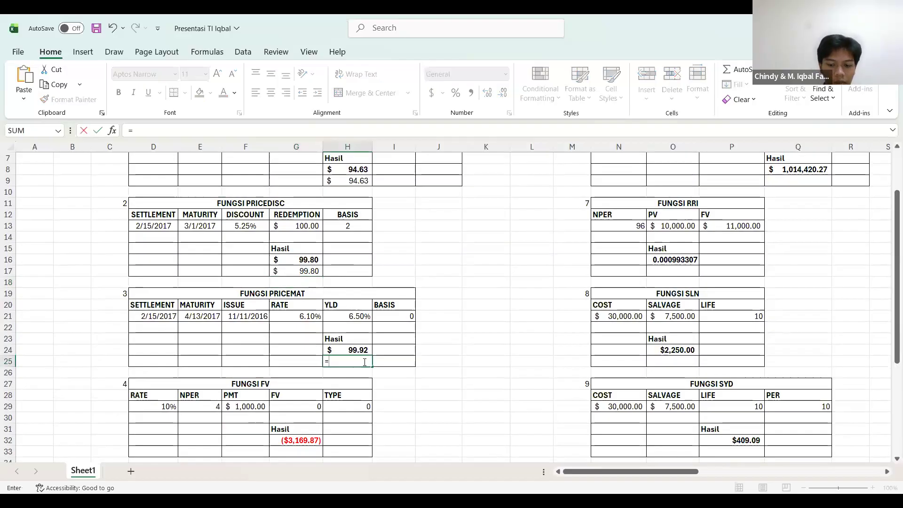
pyautogui.write('pricemat')
pyautogui.doubleClick(366, 380)
pyautogui.click(159, 314)
pyautogui.write(',')
pyautogui.click(202, 316)
pyautogui.write(',')
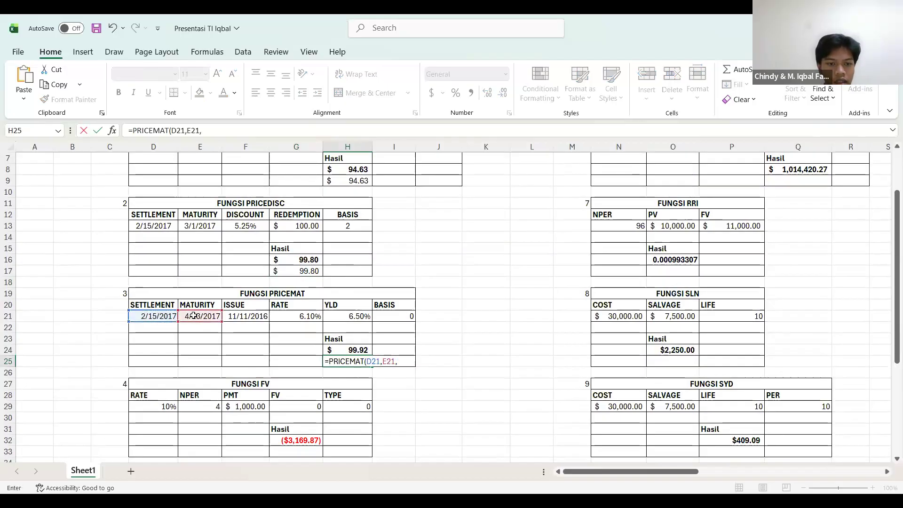
pyautogui.click(242, 316)
pyautogui.write(',')
pyautogui.click(290, 315)
pyautogui.write(',')
pyautogui.click(336, 316)
pyautogui.write(',')
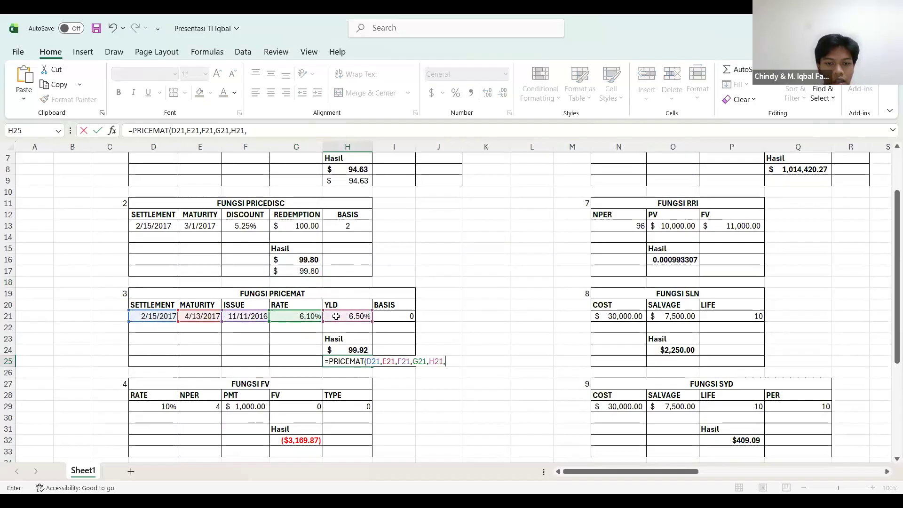
pyautogui.click(385, 316)
pyautogui.press('Return')
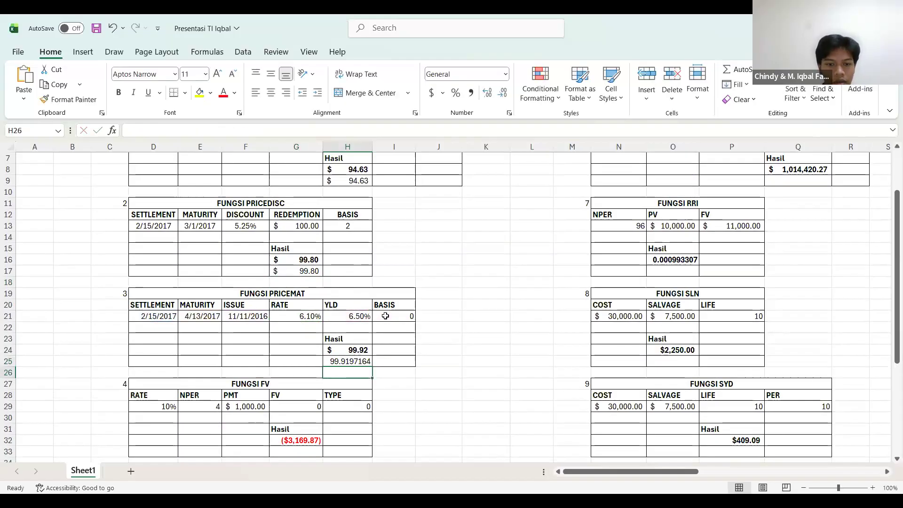
# Step: Apply the dollar Accounting number format to the PRICEMAT result in cell H25
pyautogui.scroll(-2, 386, 316)
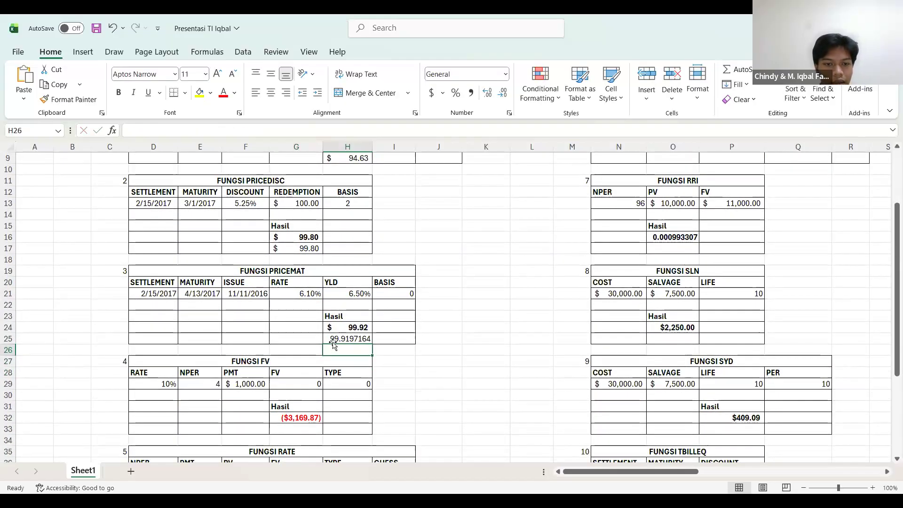
pyautogui.click(344, 340)
pyautogui.scroll(-3, 339, 282)
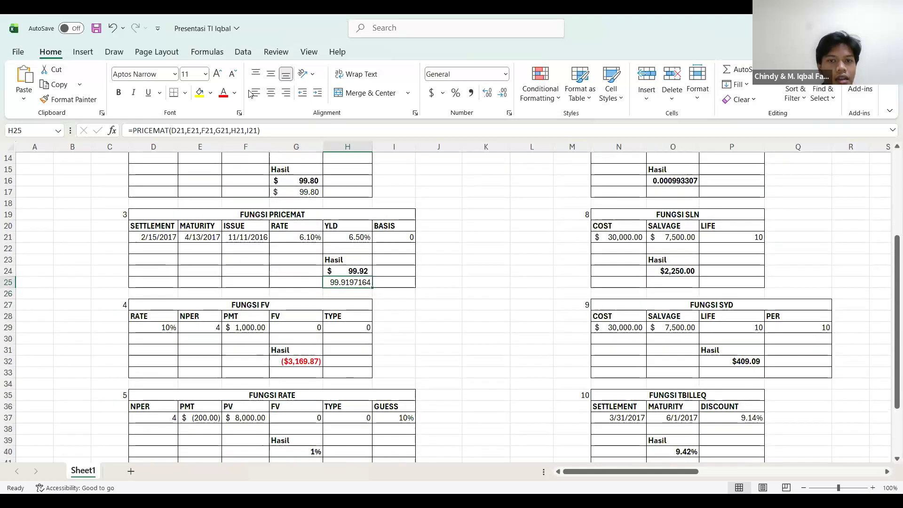
pyautogui.click(431, 93)
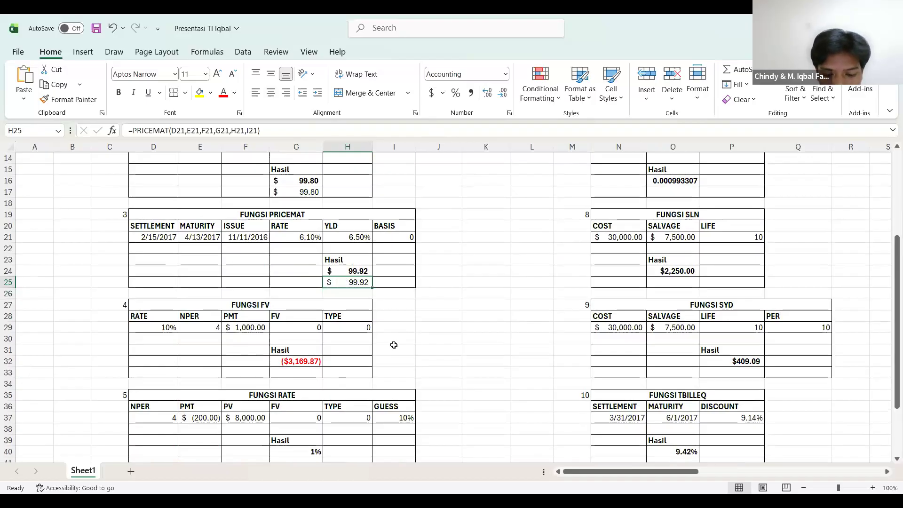
# Step: Change the title of the fourth table, in cell D27, to FUNGSI PV
pyautogui.click(276, 307)
pyautogui.doubleClick(276, 307)
pyautogui.press('BackSpace')
pyautogui.press('BackSpace')
pyautogui.write('PV')
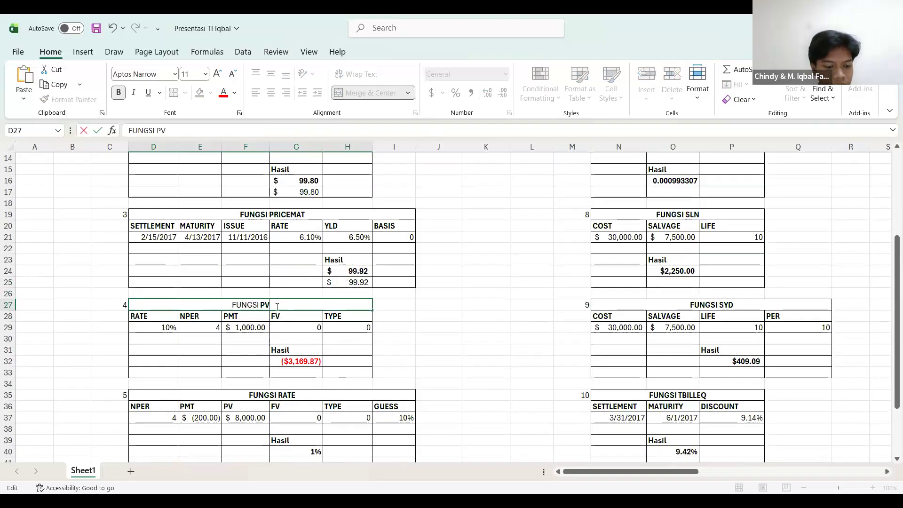
pyautogui.click(234, 332)
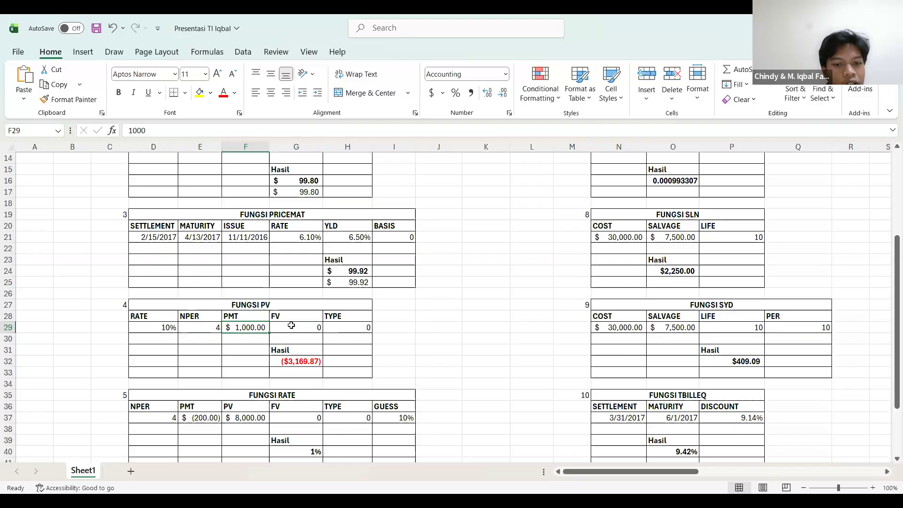
# Step: Enter =PV(D29/12,E29*12,F29,G29,H29) in cell G33 of the PV table, below the existing result
pyautogui.click(302, 371)
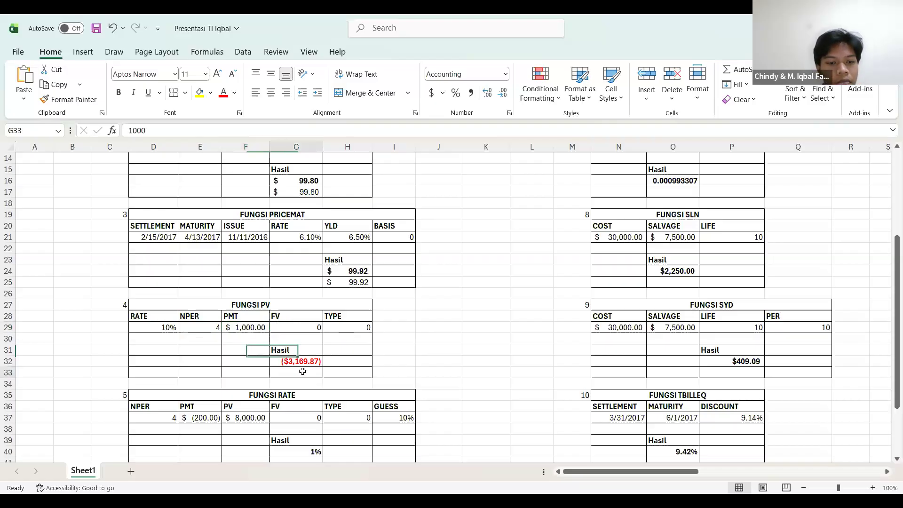
pyautogui.write('=')
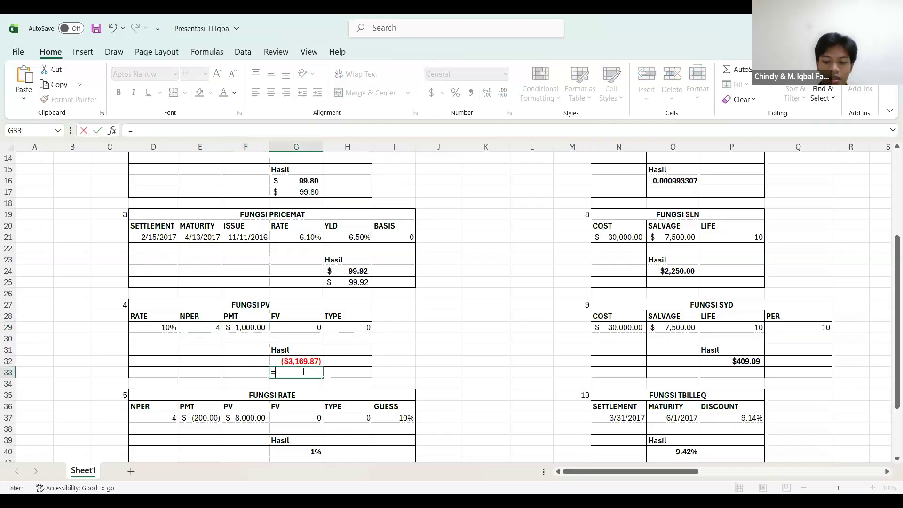
pyautogui.write('pv')
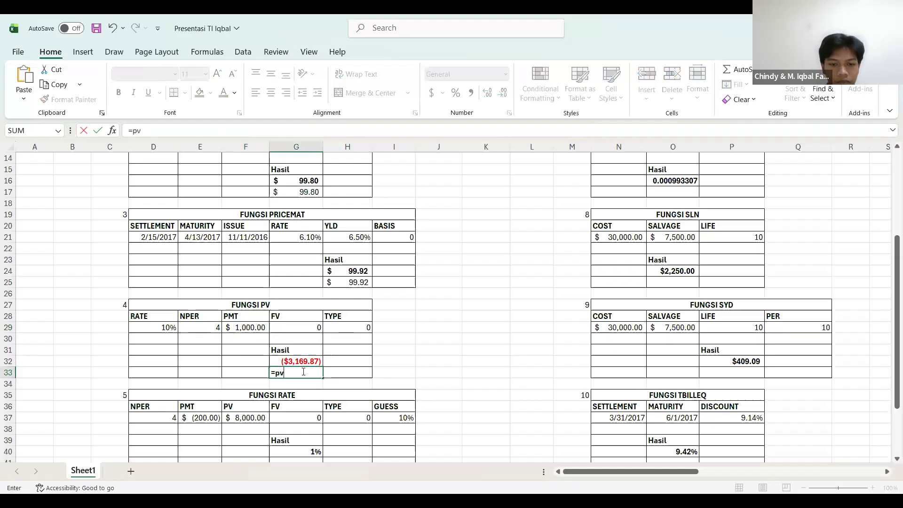
pyautogui.press('Tab')
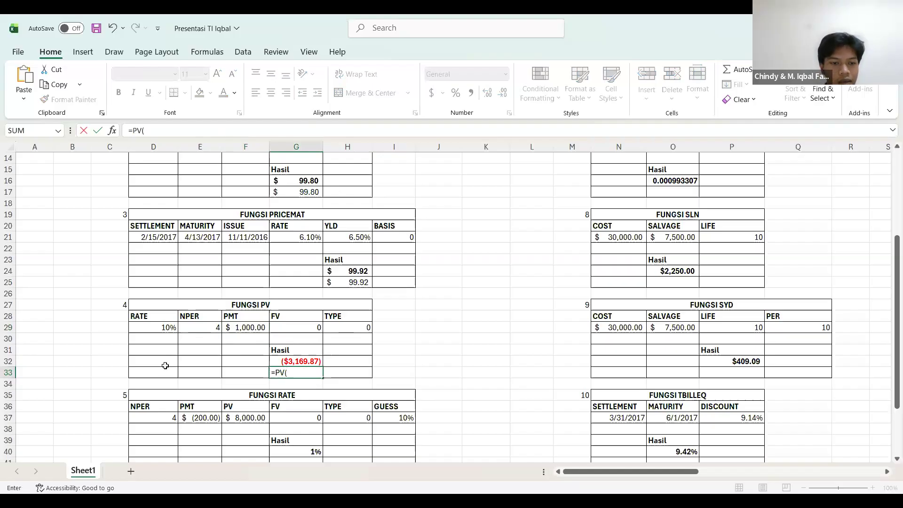
pyautogui.click(150, 329)
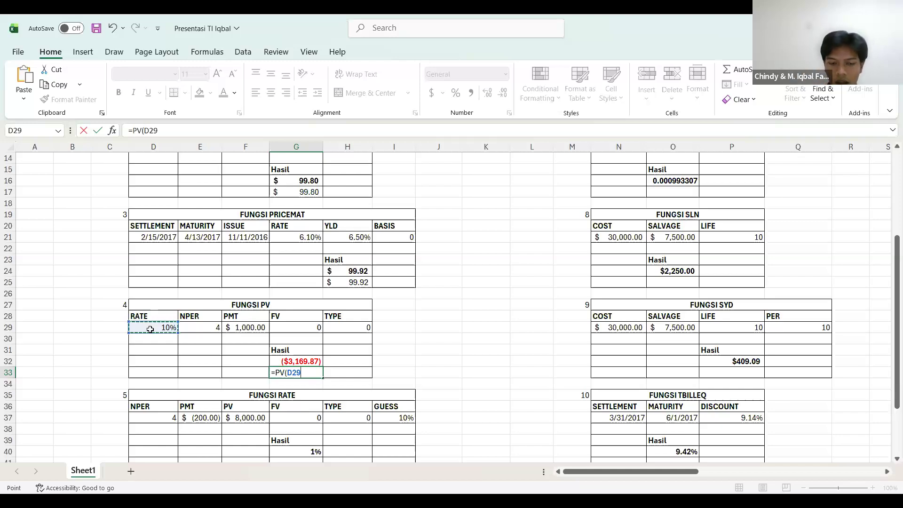
pyautogui.write('/12')
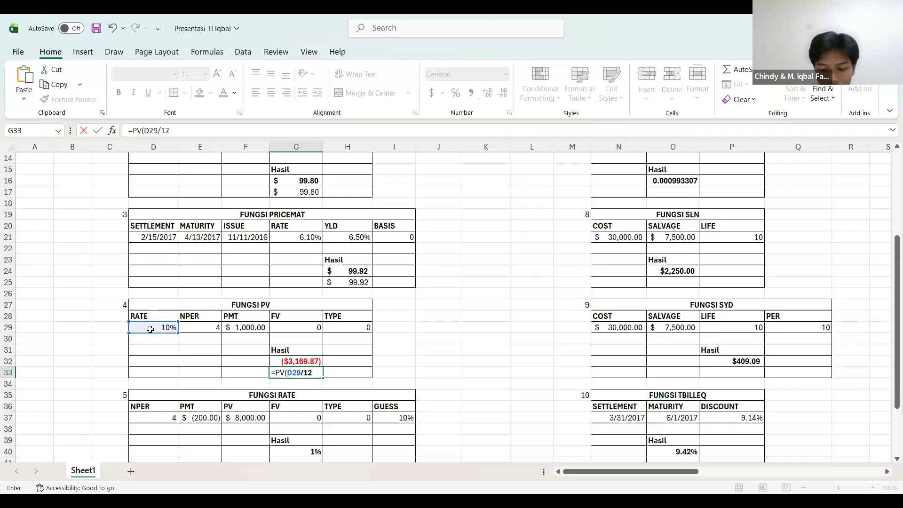
pyautogui.write(',')
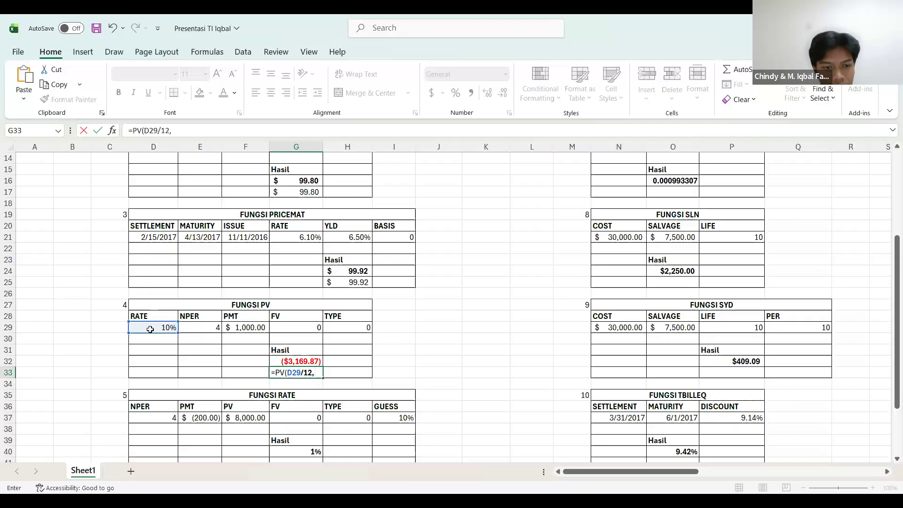
pyautogui.click(192, 328)
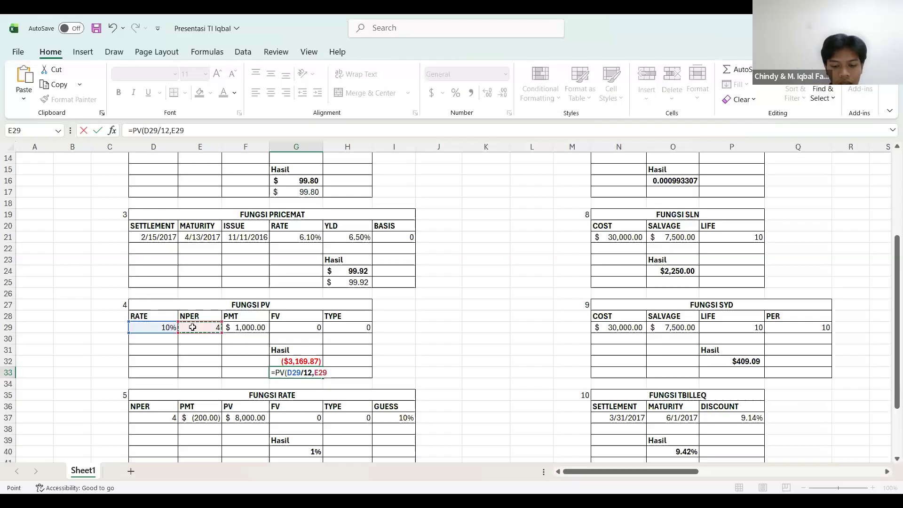
pyautogui.write('*12')
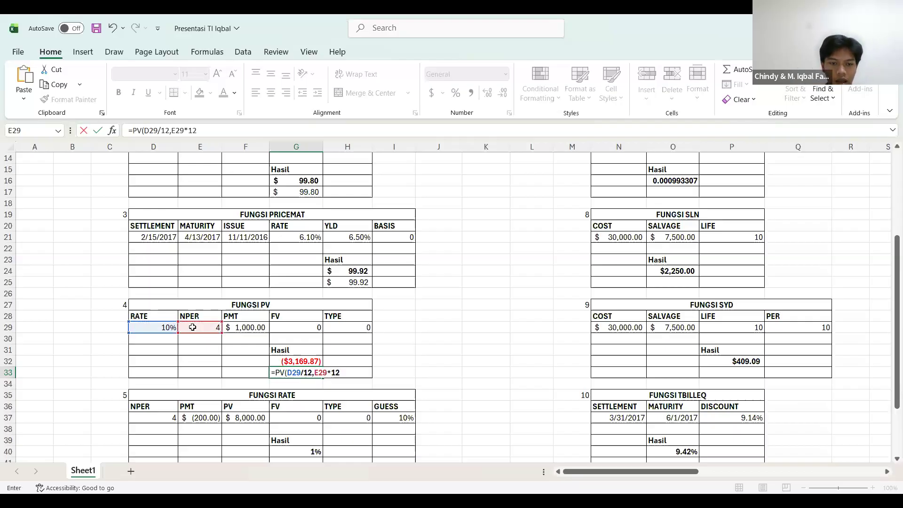
pyautogui.write(',')
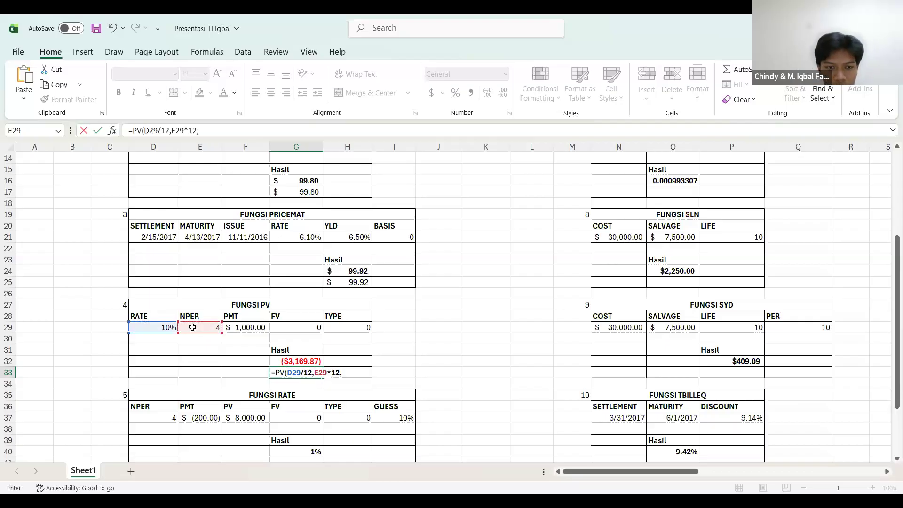
pyautogui.click(234, 326)
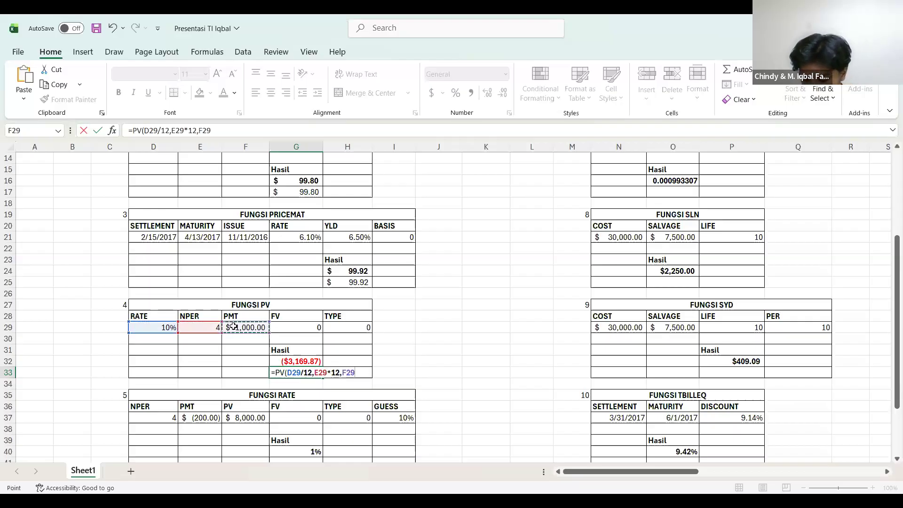
pyautogui.write(',')
pyautogui.click(297, 327)
pyautogui.write(',')
pyautogui.click(336, 328)
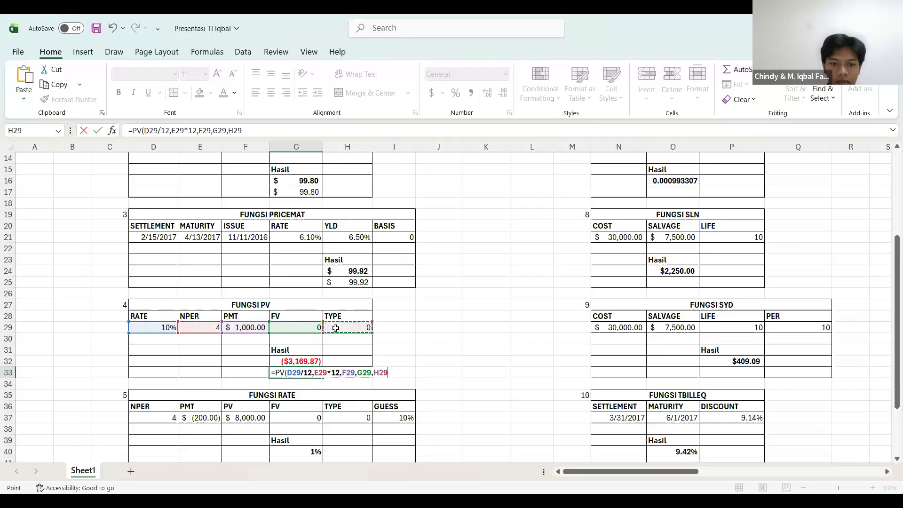
pyautogui.press('Return')
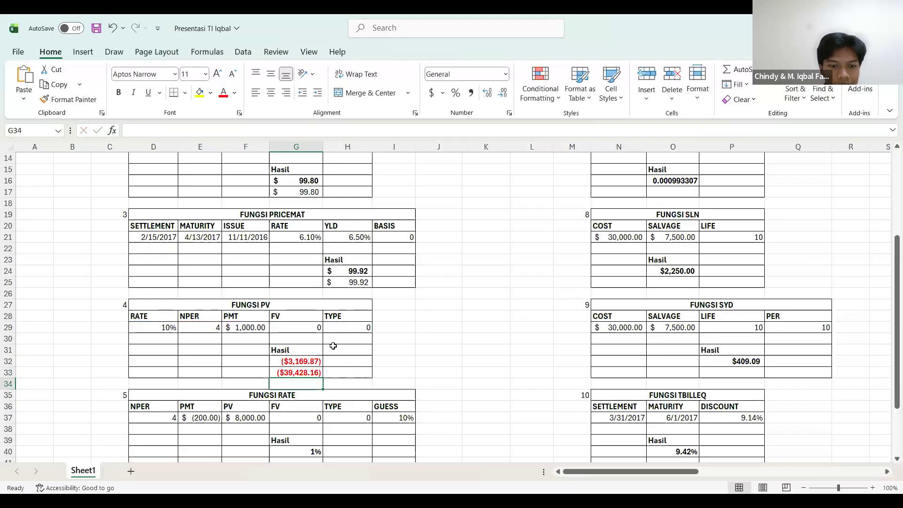
# Step: Compare the PV formulas in result cells G32 and G33
pyautogui.click(293, 373)
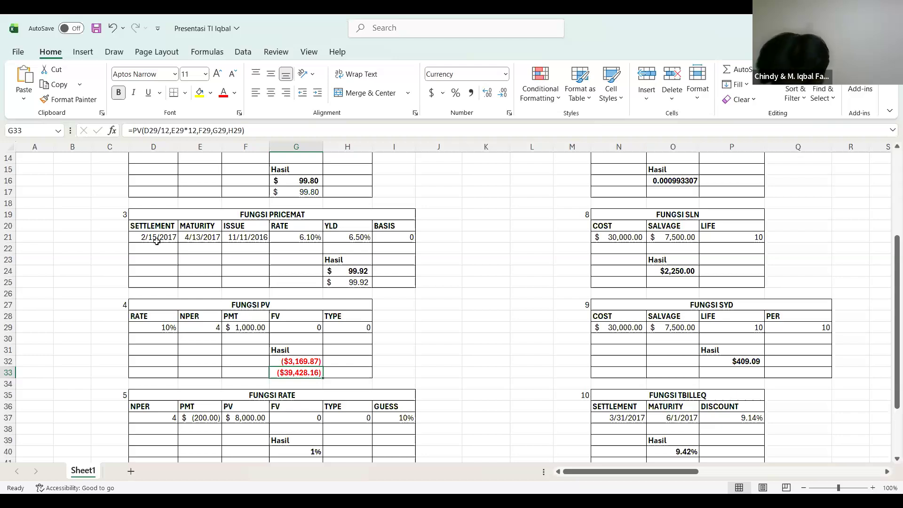
pyautogui.click(301, 361)
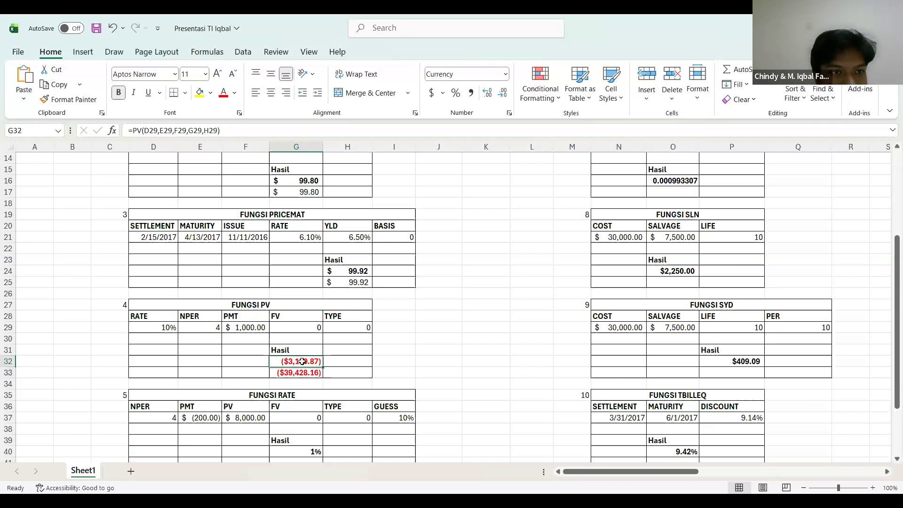
pyautogui.click(300, 374)
pyautogui.click(311, 362)
pyautogui.click(312, 374)
# Step: Clear the earlier PV formula from cell G32, keeping the new formula in G33
pyautogui.scroll(-1, 312, 374)
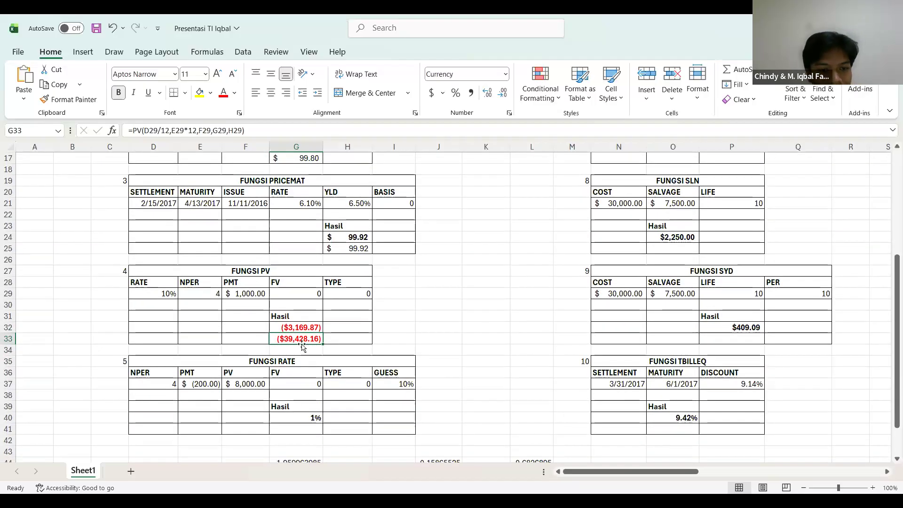
pyautogui.doubleClick(296, 328)
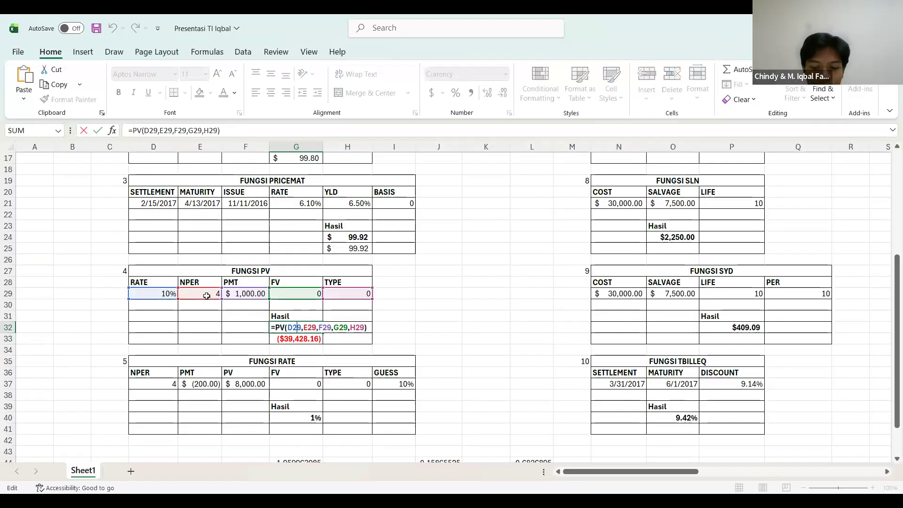
pyautogui.press('BackSpace')
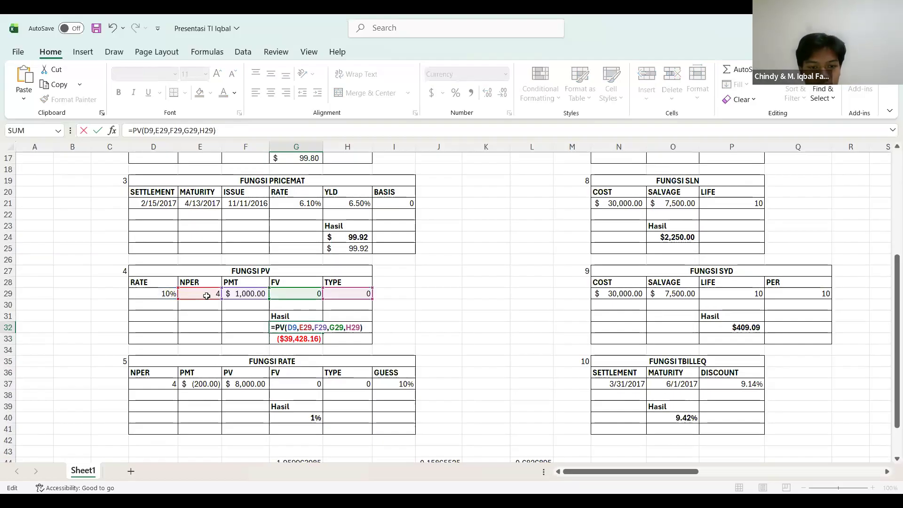
pyautogui.click(445, 306)
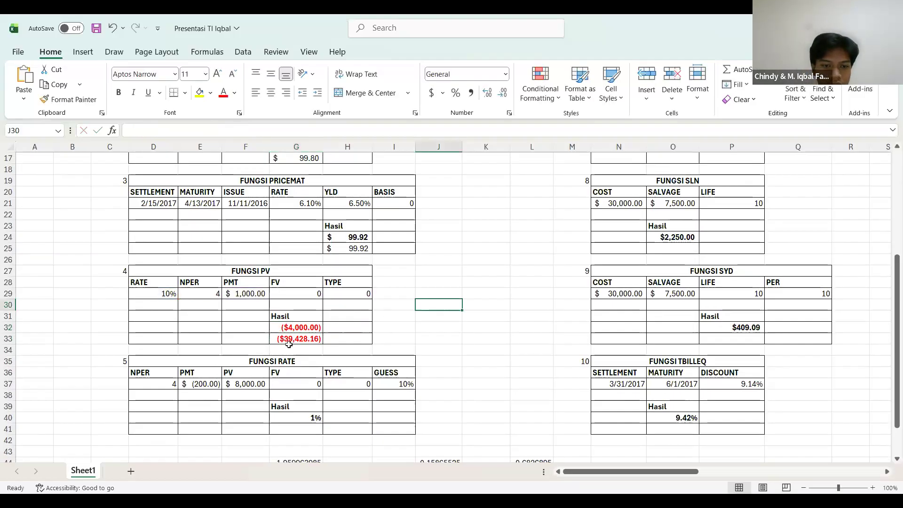
pyautogui.click(306, 324)
pyautogui.doubleClick(306, 324)
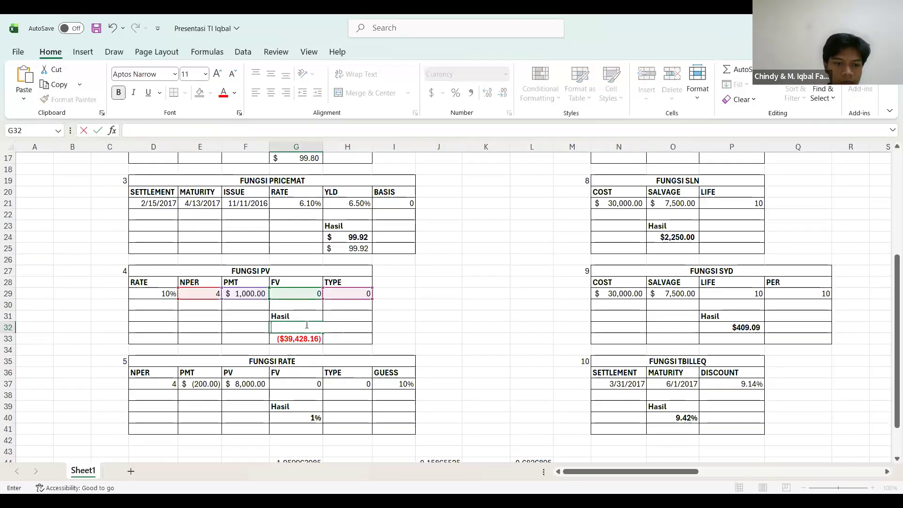
# Step: Enter =RATE(D37*12,E37,F37,G37,H37,I37) in cell G41 of the RATE table, below the existing result
pyautogui.scroll(-1, 307, 324)
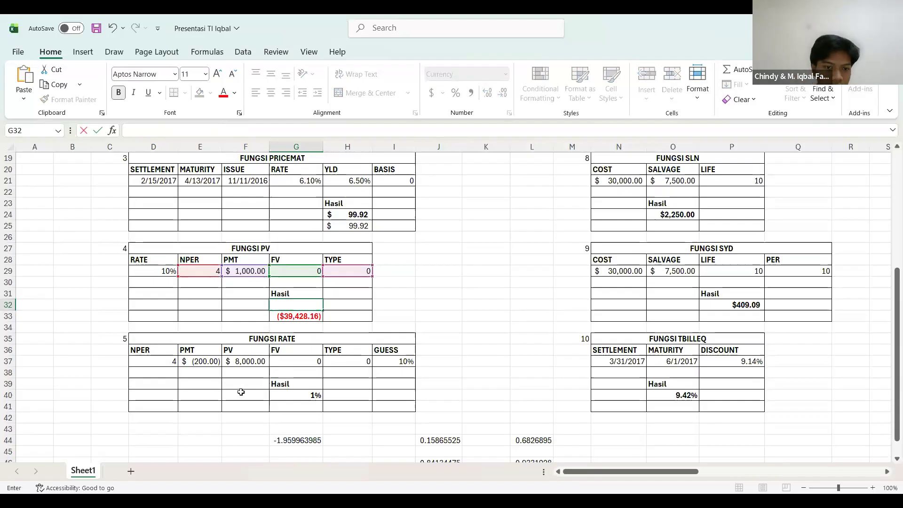
pyautogui.click(298, 407)
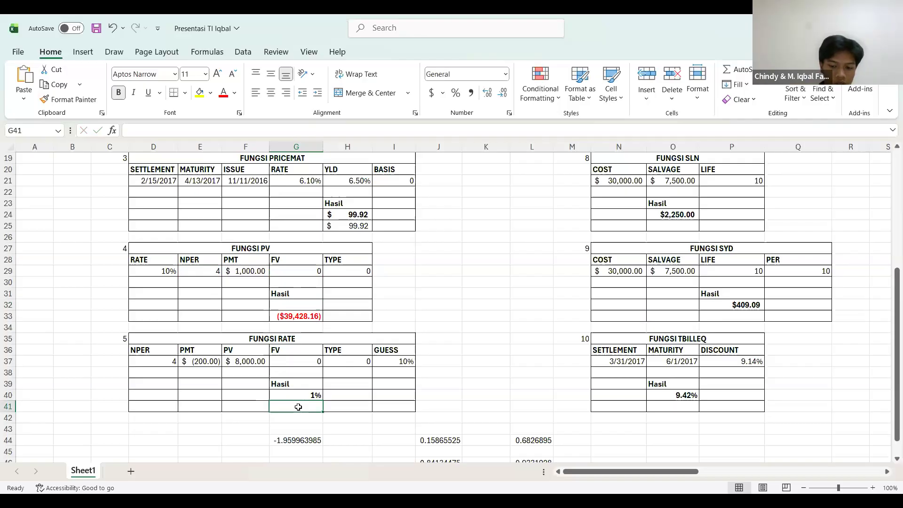
pyautogui.write('=')
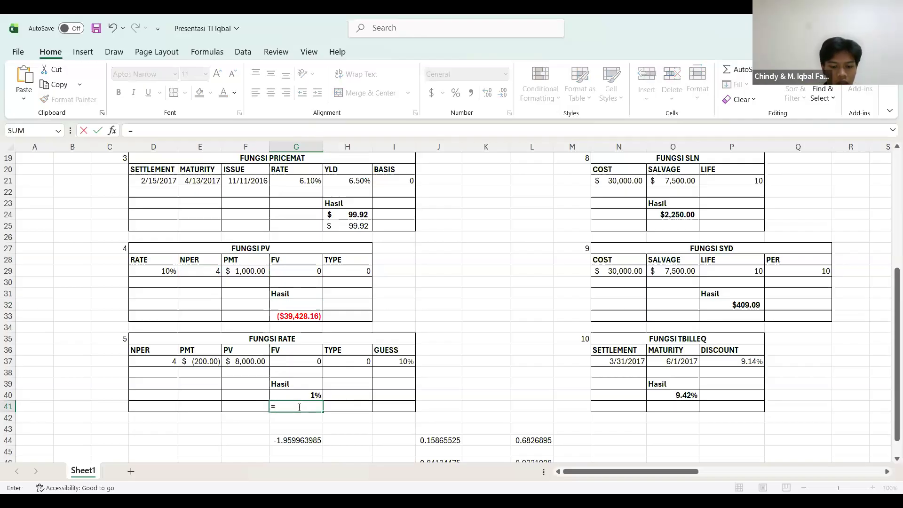
pyautogui.write('rate')
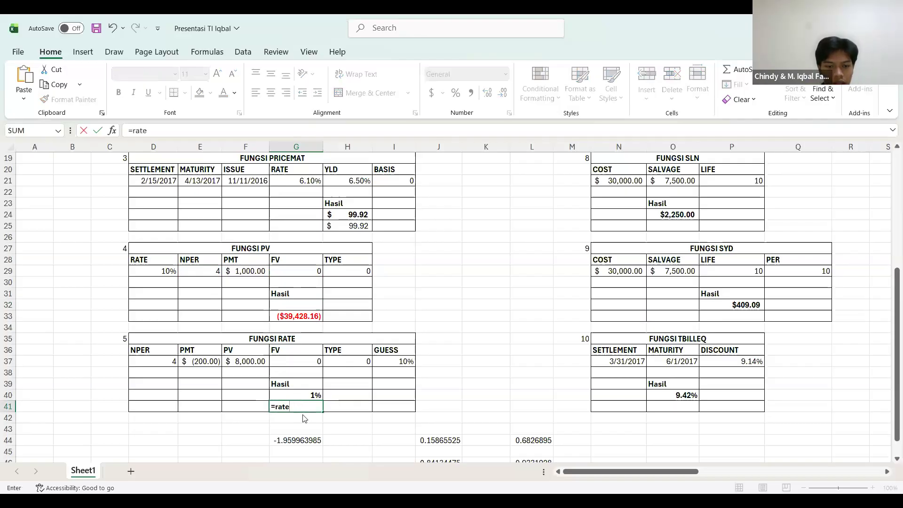
pyautogui.write('(')
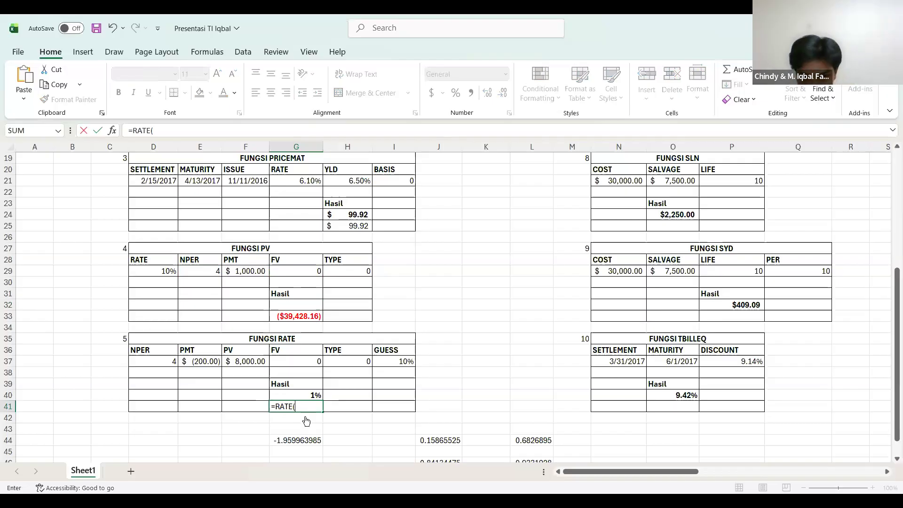
pyautogui.click(155, 361)
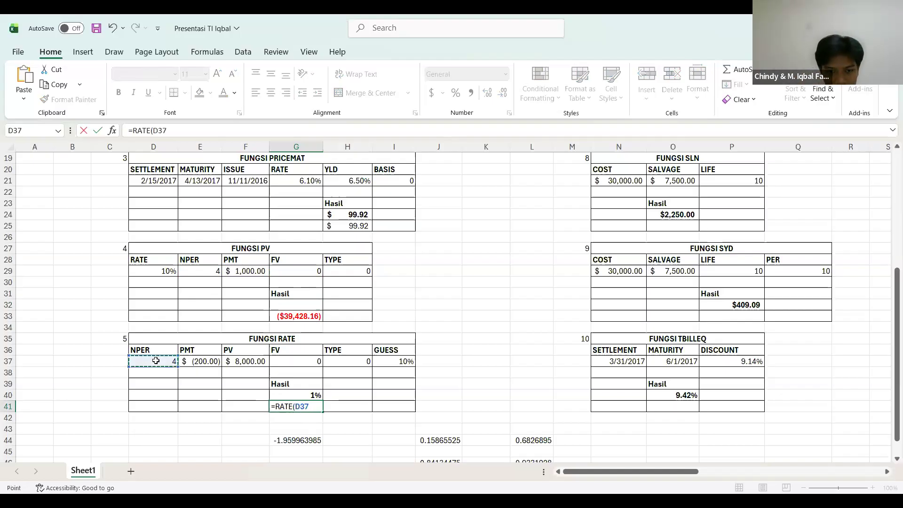
pyautogui.write('*12')
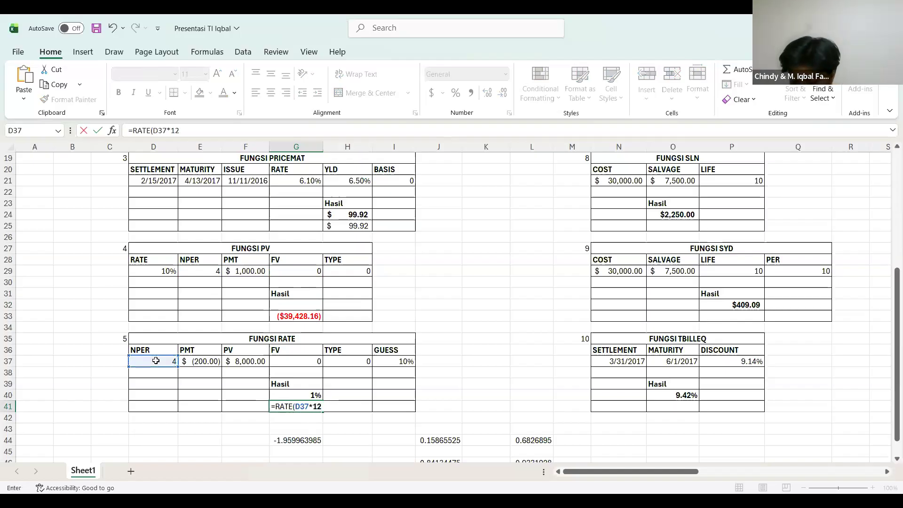
pyautogui.write(',')
pyautogui.click(197, 362)
pyautogui.write(',')
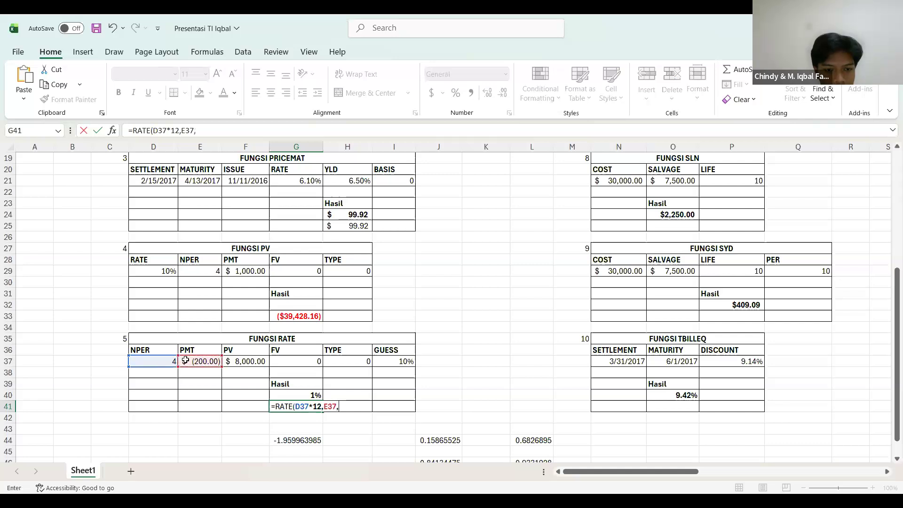
pyautogui.click(226, 361)
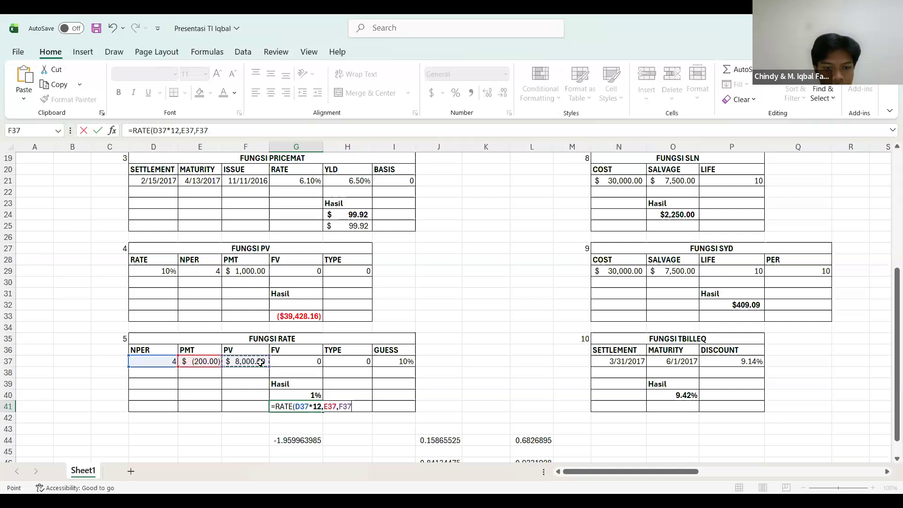
pyautogui.write(',')
pyautogui.click(286, 363)
pyautogui.write(',')
pyautogui.click(347, 363)
pyautogui.write(',')
pyautogui.click(384, 363)
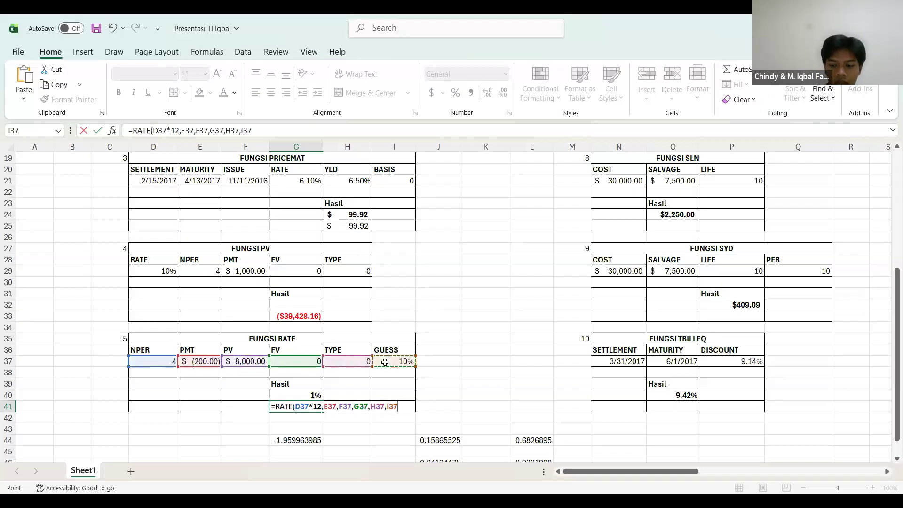
pyautogui.press('Return')
# Step: Enter =RECEIVED(N5,O5,P5,Q5,R5) in cell Q9 of the RECEIVED table and apply the Accounting number format to it
pyautogui.scroll(-2, 384, 362)
pyautogui.scroll(7, 384, 362)
pyautogui.hscroll(1, 385, 362)
pyautogui.scroll(1, 385, 362)
pyautogui.hscroll(6, 385, 363)
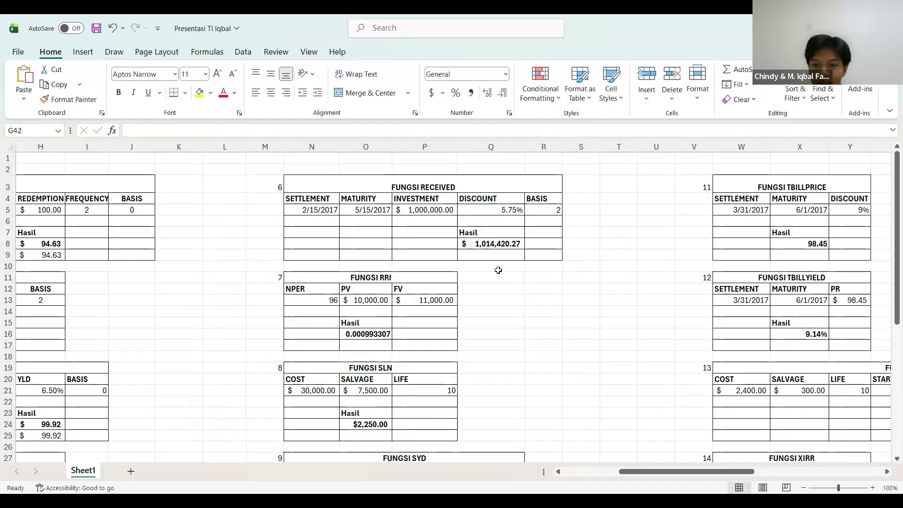
pyautogui.click(493, 253)
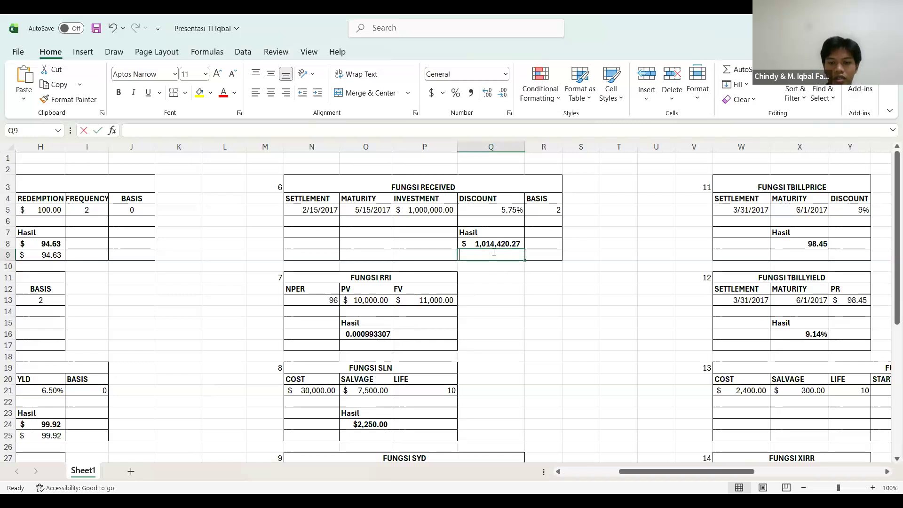
pyautogui.write('=')
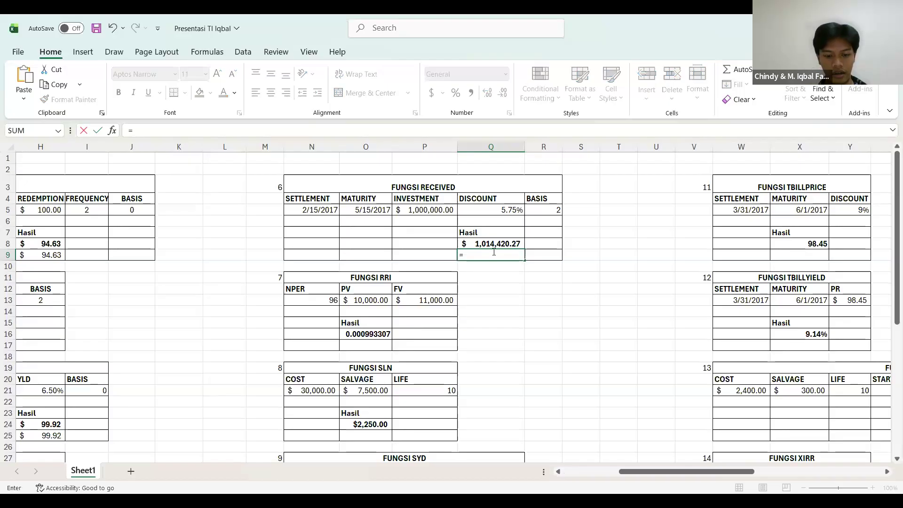
pyautogui.write('rec')
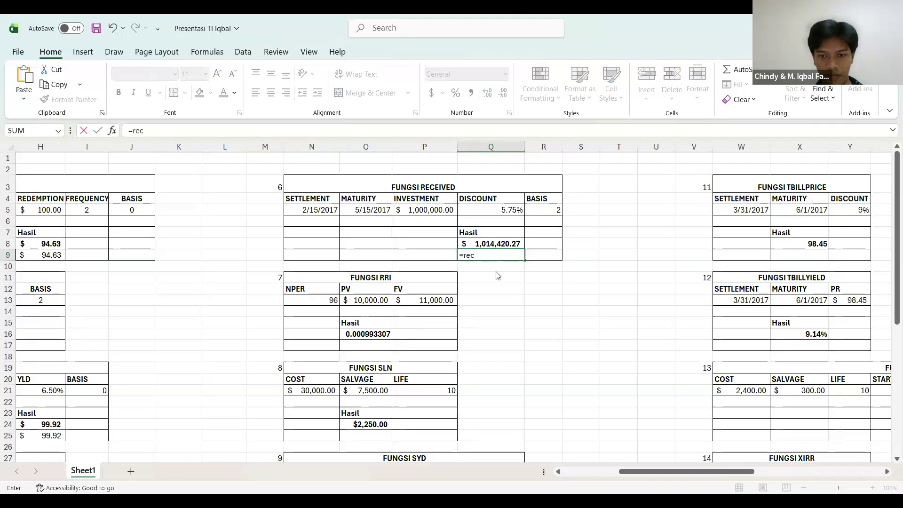
pyautogui.press('Tab')
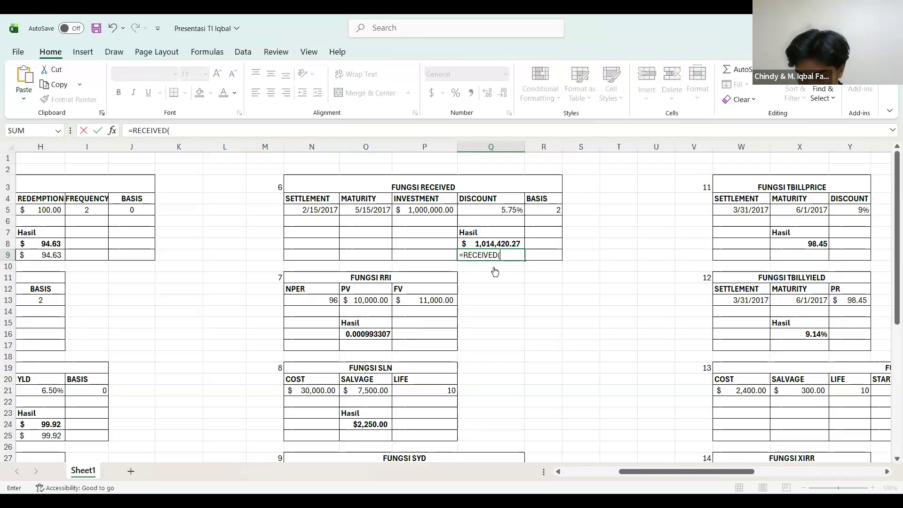
pyautogui.click(326, 213)
pyautogui.write(',')
pyautogui.click(358, 210)
pyautogui.write(',')
pyautogui.click(418, 210)
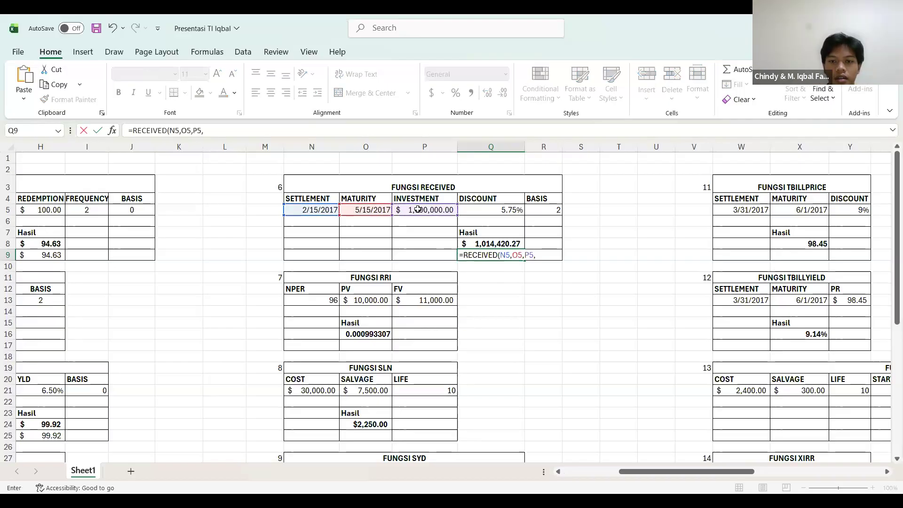
pyautogui.write(',')
pyautogui.click(479, 210)
pyautogui.write(',')
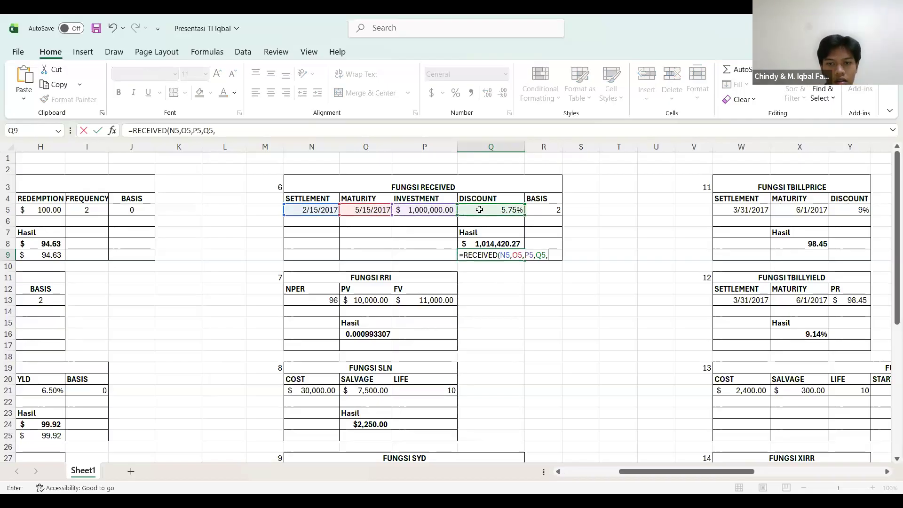
pyautogui.click(536, 210)
pyautogui.press('Return')
pyautogui.press('Return')
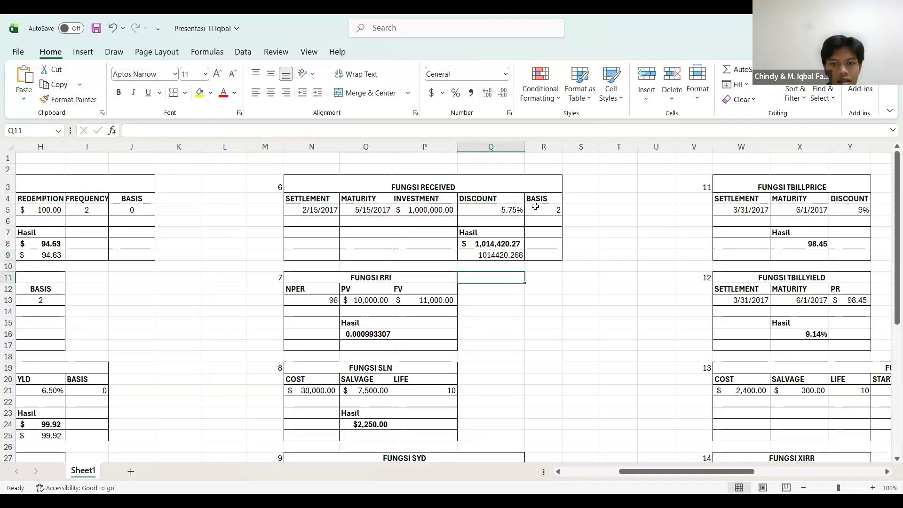
pyautogui.click(514, 255)
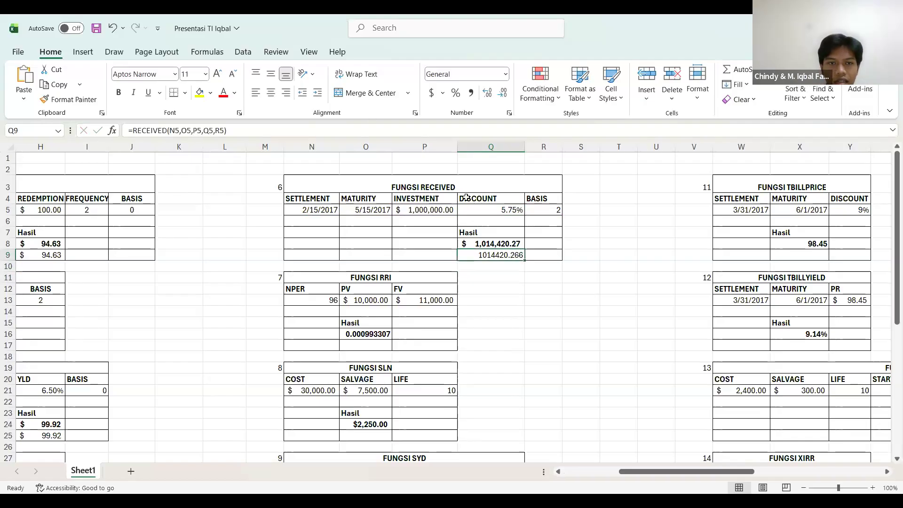
pyautogui.click(432, 94)
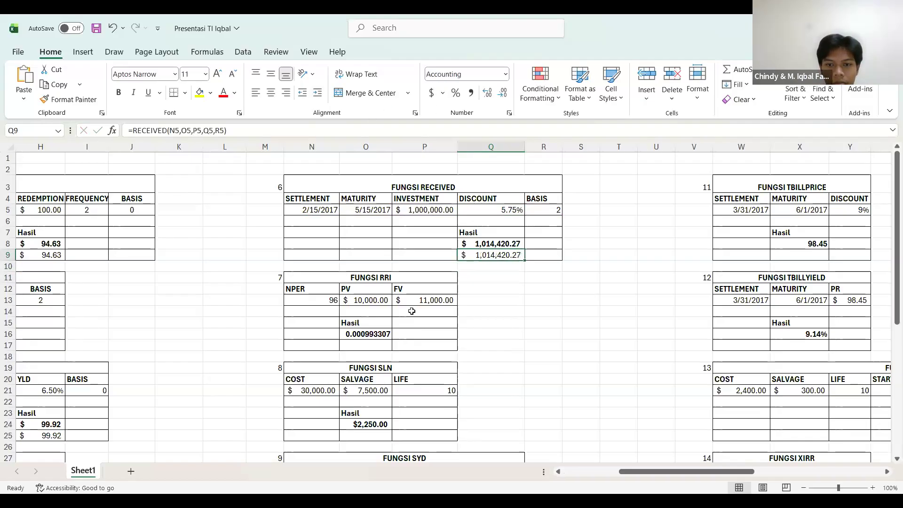
# Step: Enter =RRI(N13,O13,P13) in cell O17 of the RRI table, below the existing result
pyautogui.scroll(-3, 412, 320)
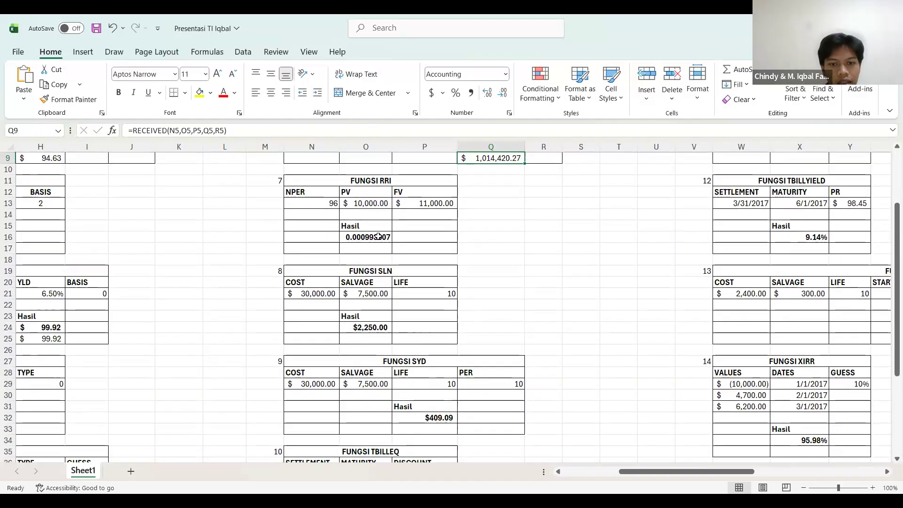
pyautogui.click(381, 250)
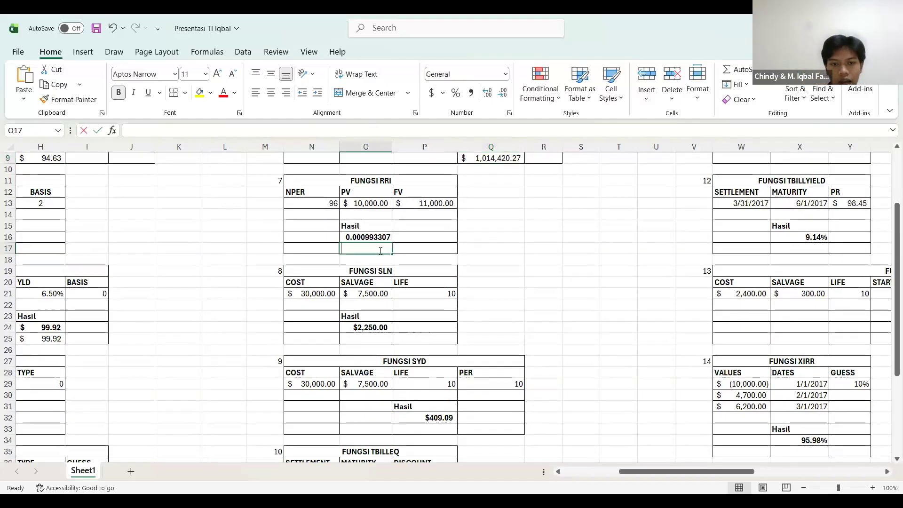
pyautogui.write('=rri')
pyautogui.press('Tab')
pyautogui.click(312, 203)
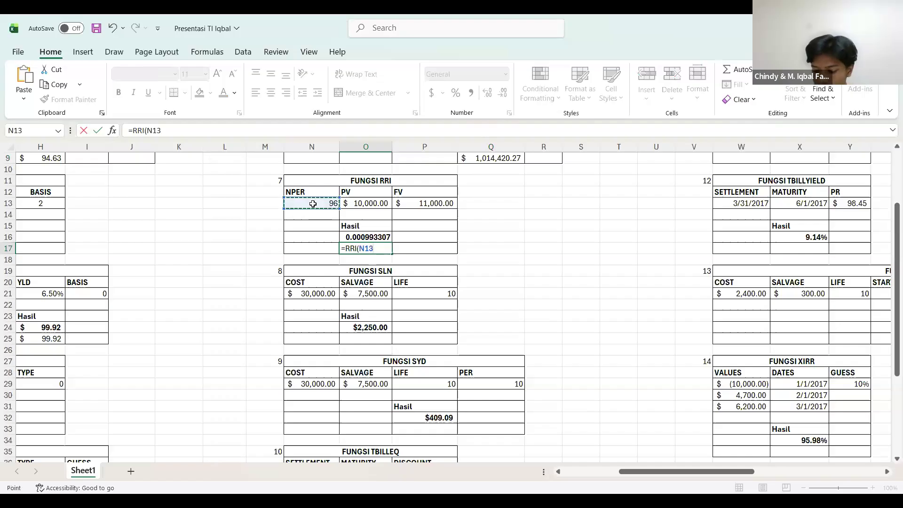
pyautogui.write(',')
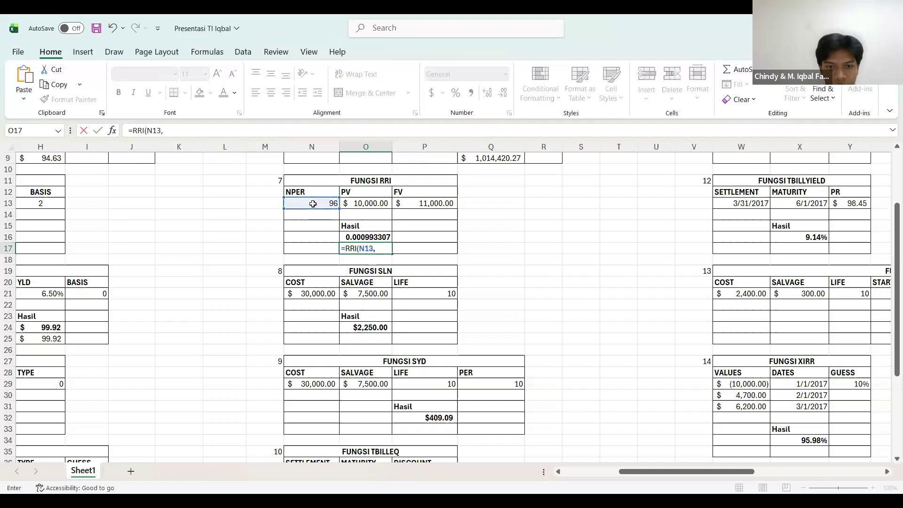
pyautogui.click(358, 203)
pyautogui.write(',')
pyautogui.click(413, 202)
pyautogui.press('Return')
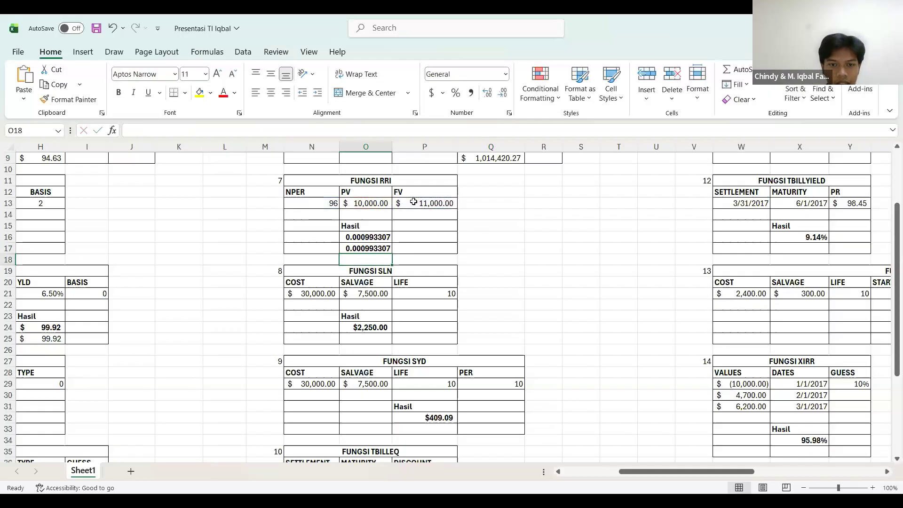
# Step: Enter =SLN(N21,O21,P21) in cell O25 of the SLN table, below the existing result
pyautogui.scroll(-2, 414, 202)
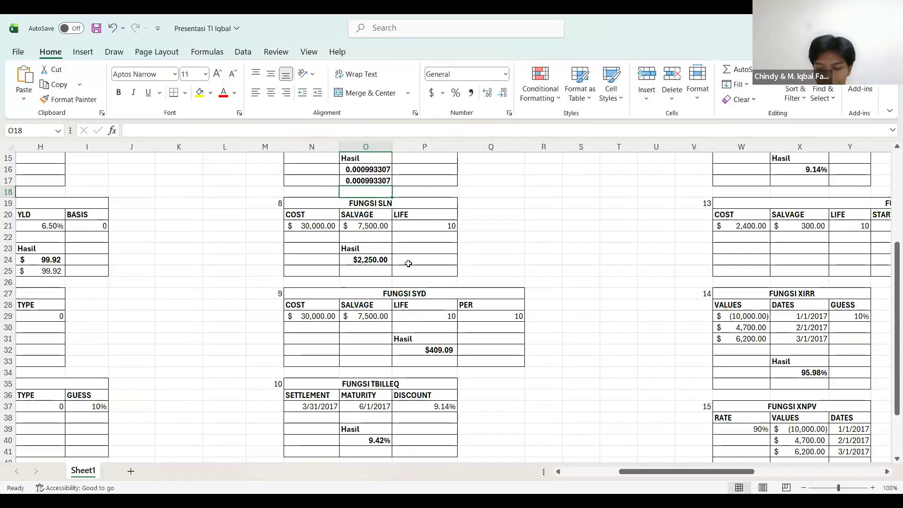
pyautogui.click(376, 272)
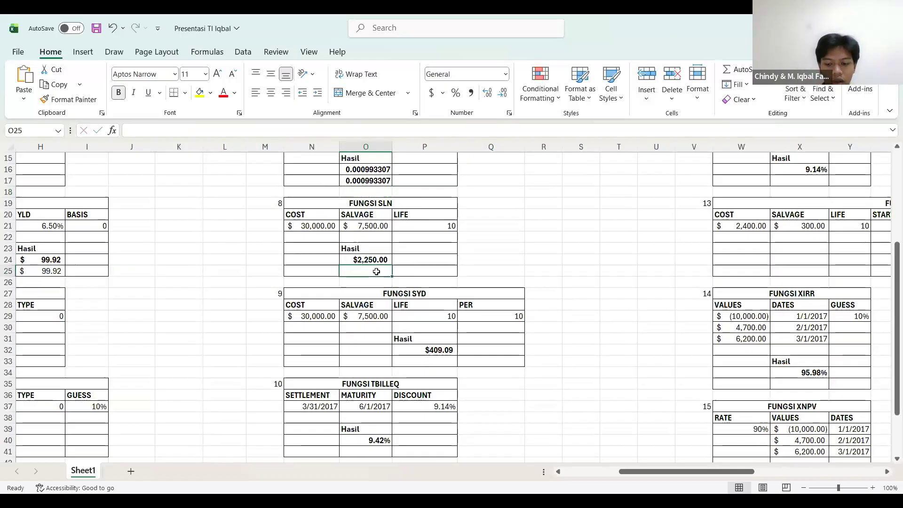
pyautogui.write('=')
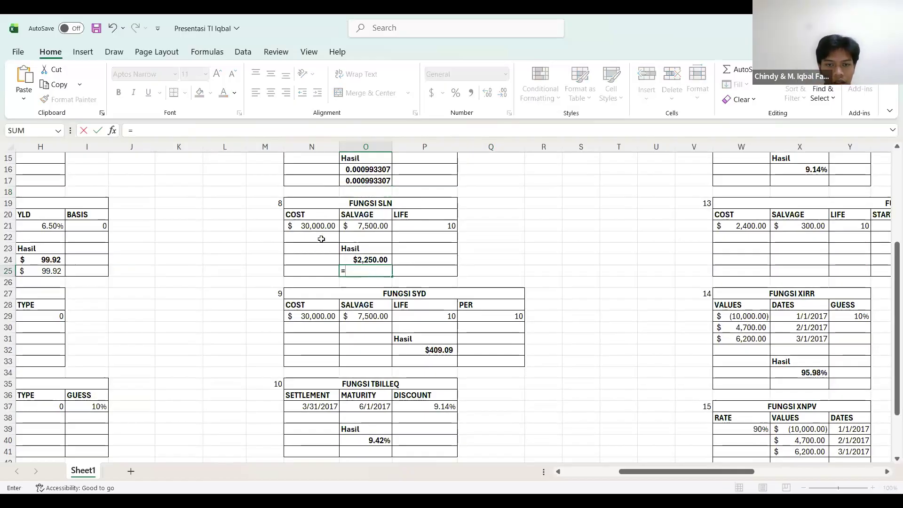
pyautogui.write('sl')
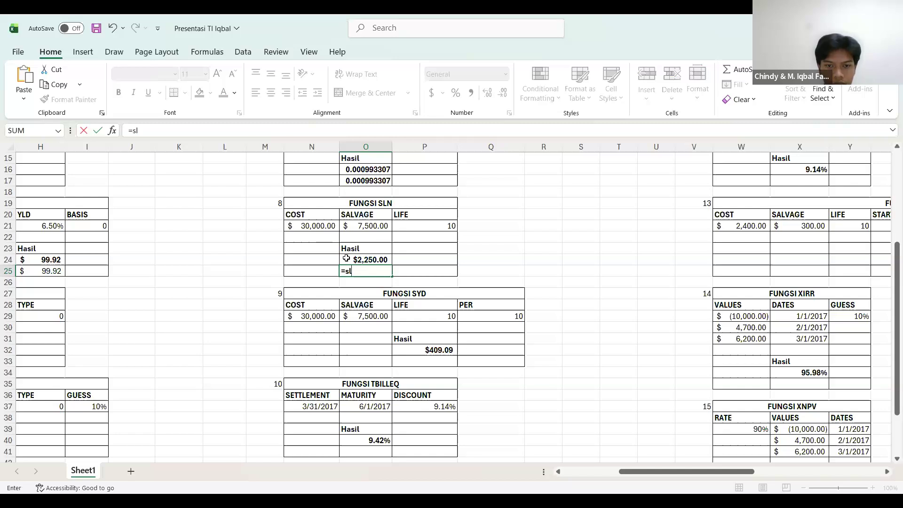
pyautogui.press('Tab')
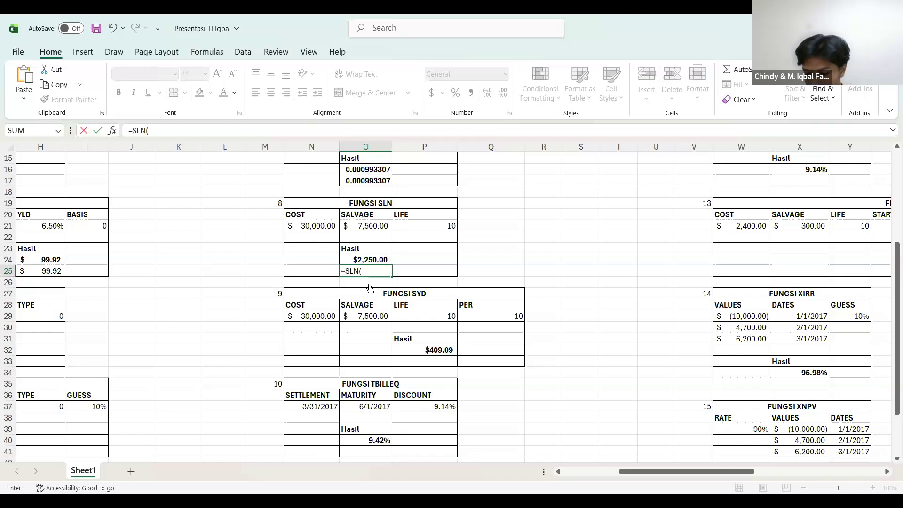
pyautogui.click(315, 226)
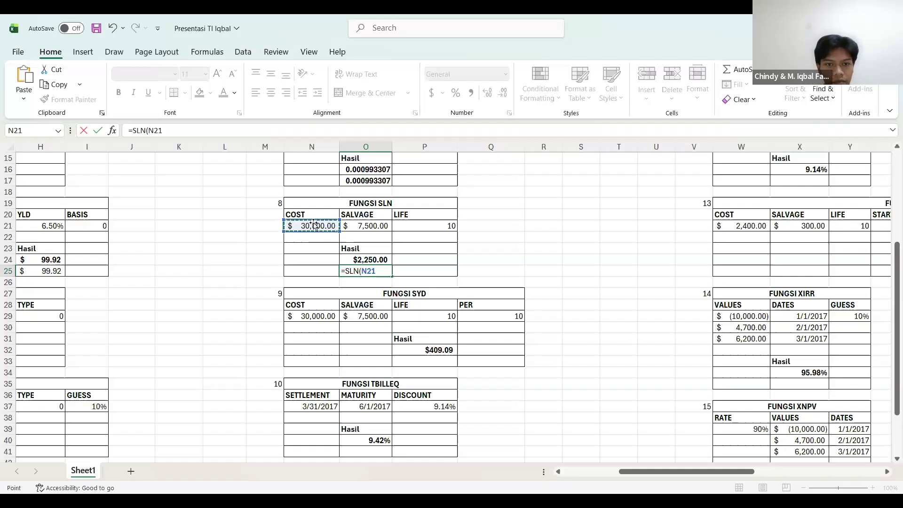
pyautogui.write(',')
pyautogui.click(358, 225)
pyautogui.write(',')
pyautogui.click(413, 228)
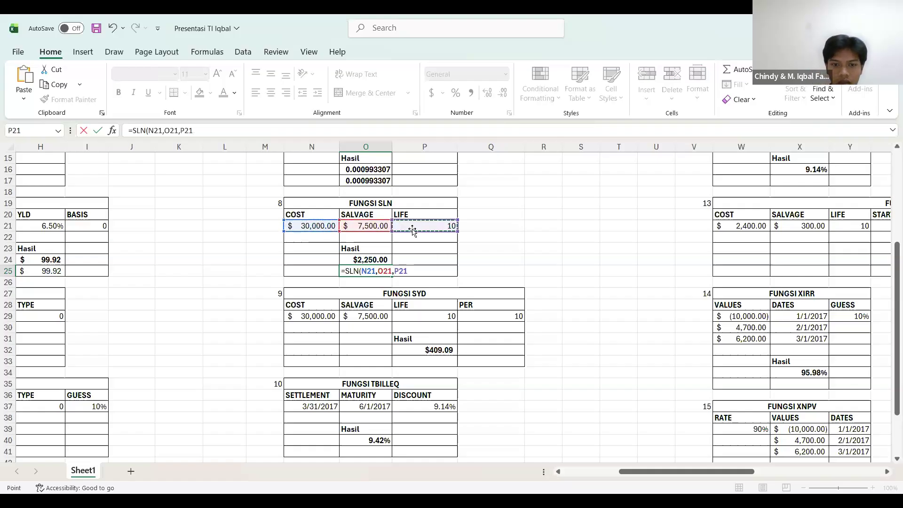
pyautogui.press('Return')
# Step: Enter =SYD(N29,O29,P29,Q29) in cell P33 of the SYD table, below the existing result
pyautogui.scroll(-3, 412, 229)
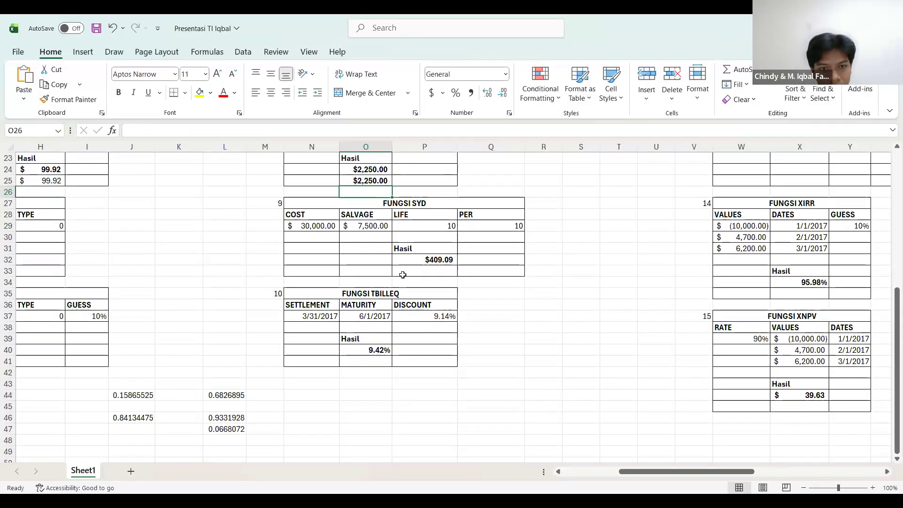
pyautogui.scroll(2, 328, 282)
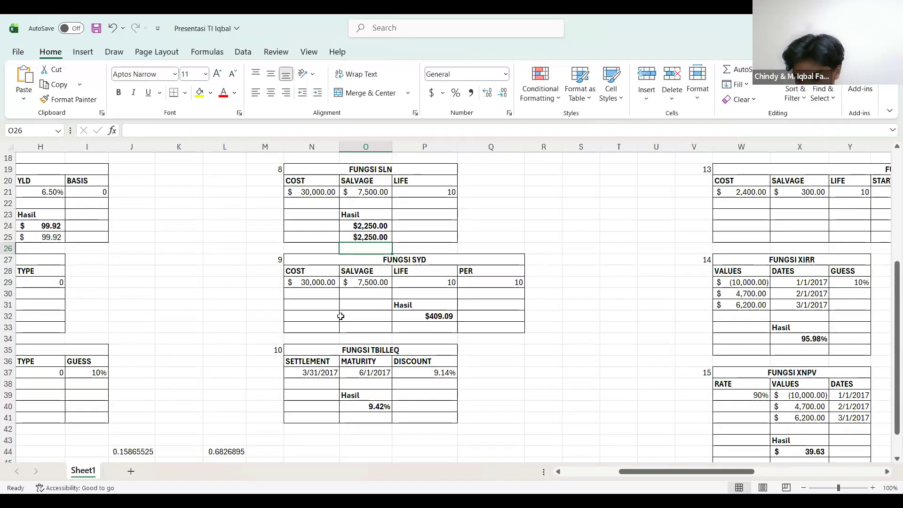
pyautogui.doubleClick(424, 329)
pyautogui.write('=')
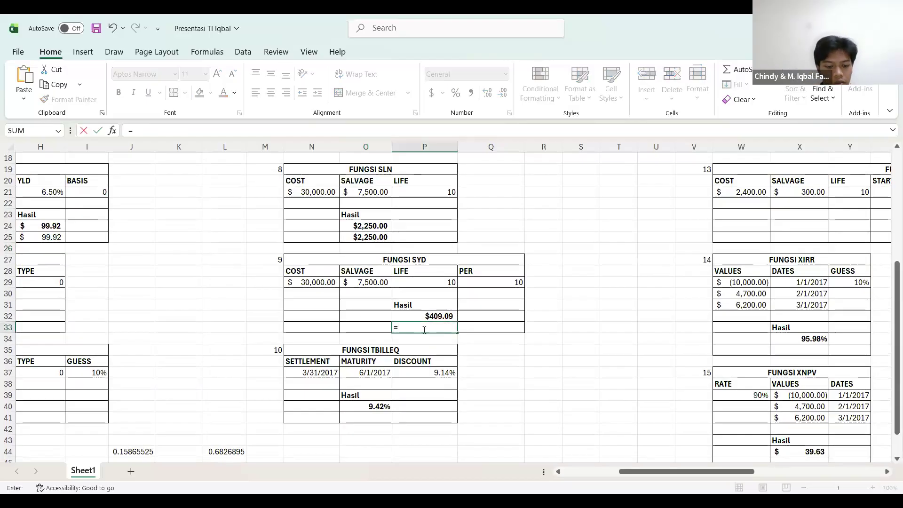
pyautogui.write('syd')
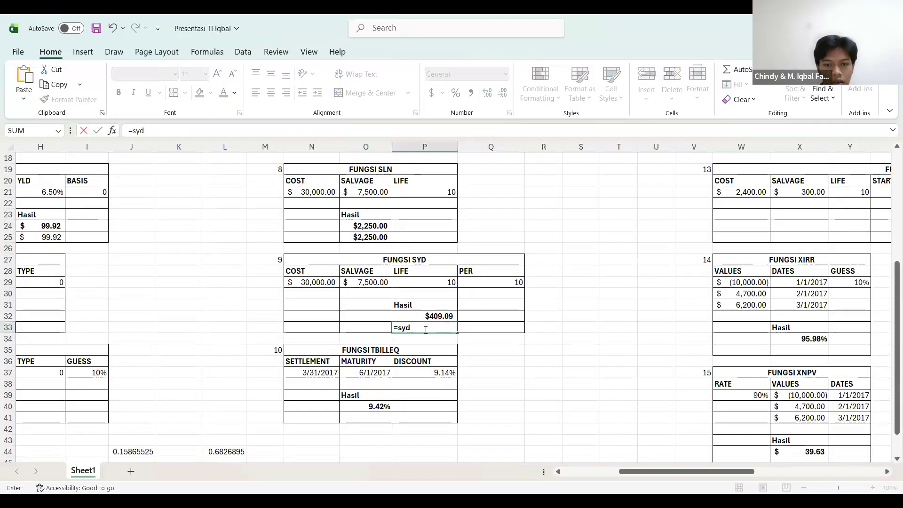
pyautogui.press('Tab')
pyautogui.click(313, 282)
pyautogui.write(',')
pyautogui.click(366, 282)
pyautogui.write(',')
pyautogui.click(423, 282)
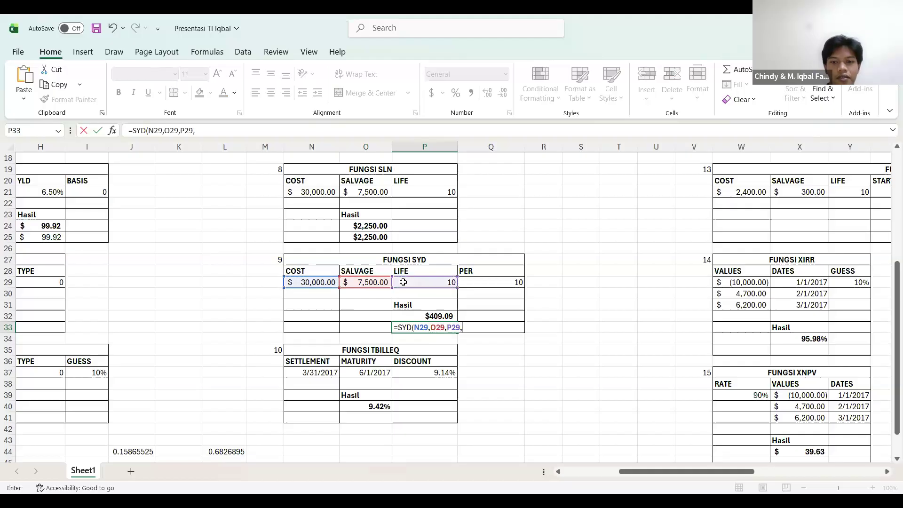
pyautogui.write(',')
pyautogui.click(475, 285)
pyautogui.press('Return')
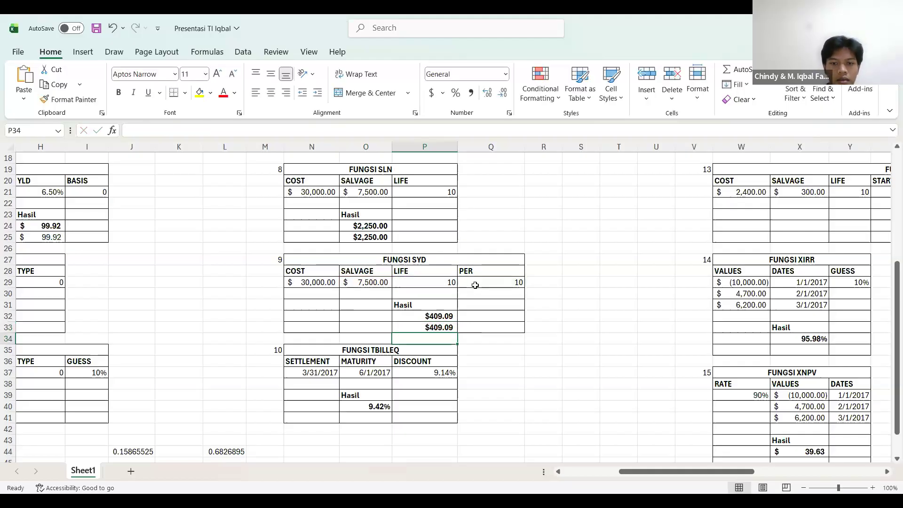
# Step: Enter =TBILLEQ(N37,O37,P37) in cell O41 of the TBILLEQ table and apply the Percentage format to it
pyautogui.scroll(-2, 449, 422)
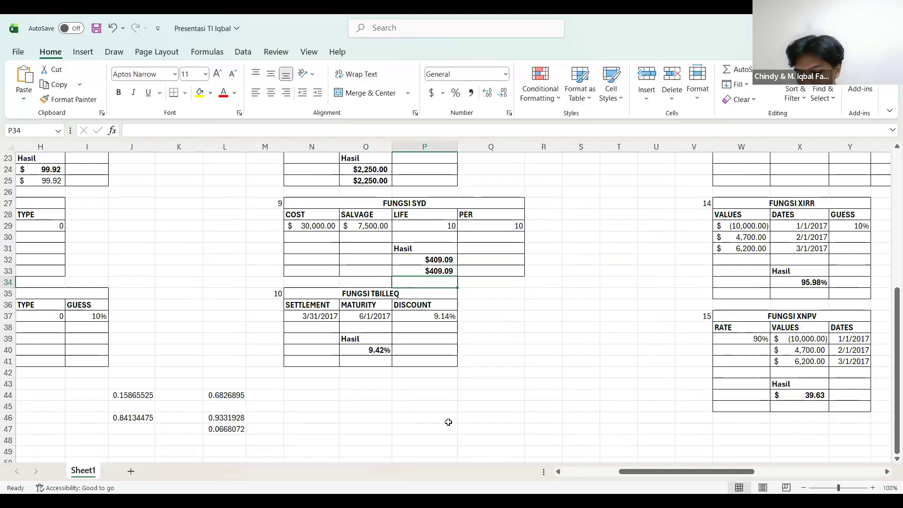
pyautogui.scroll(-2, 449, 422)
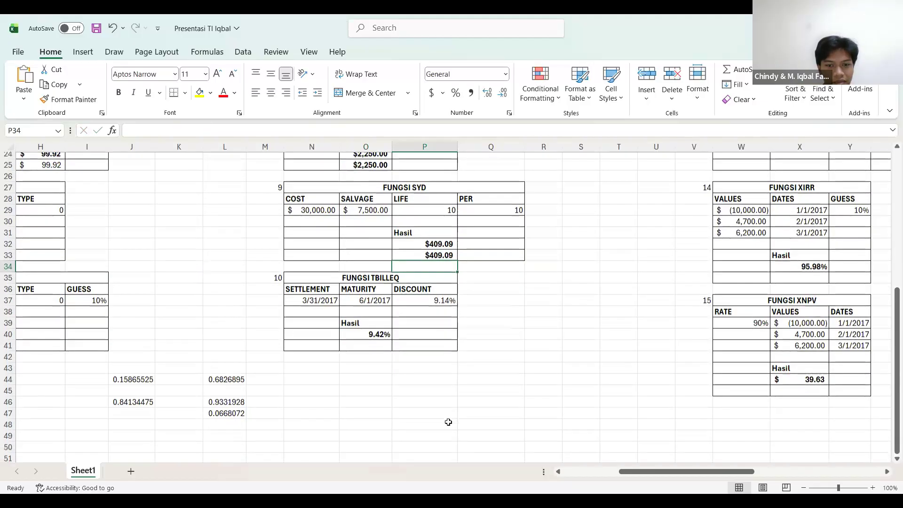
pyautogui.click(370, 341)
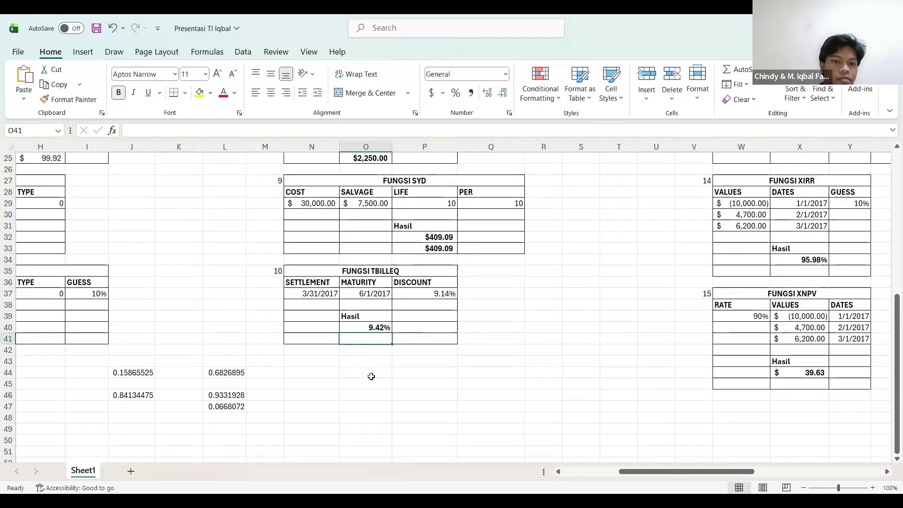
pyautogui.write('=')
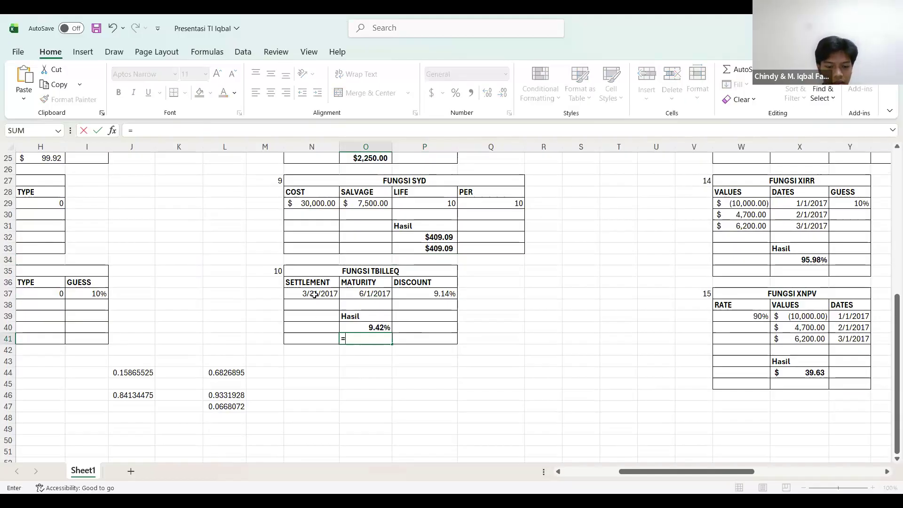
pyautogui.write('tb')
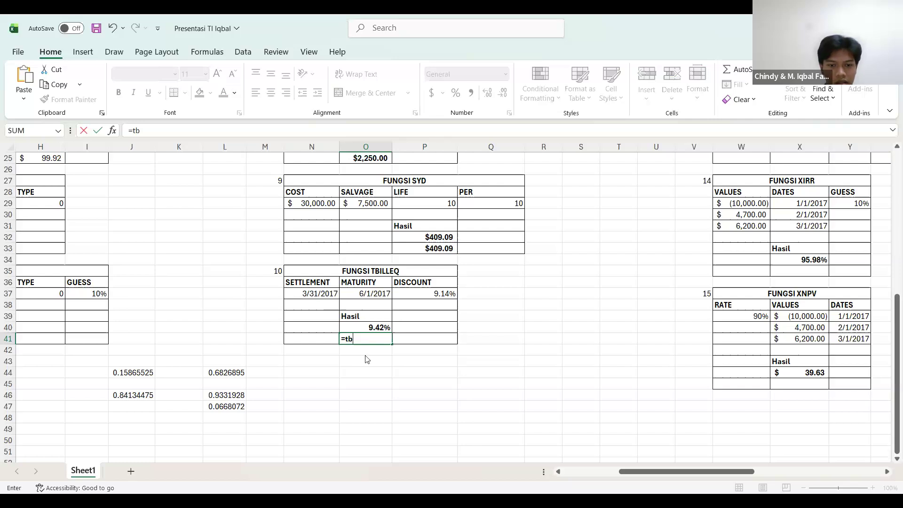
pyautogui.press('Tab')
pyautogui.click(319, 292)
pyautogui.write(',')
pyautogui.click(365, 294)
pyautogui.write(',')
pyautogui.click(406, 297)
pyautogui.press('Return')
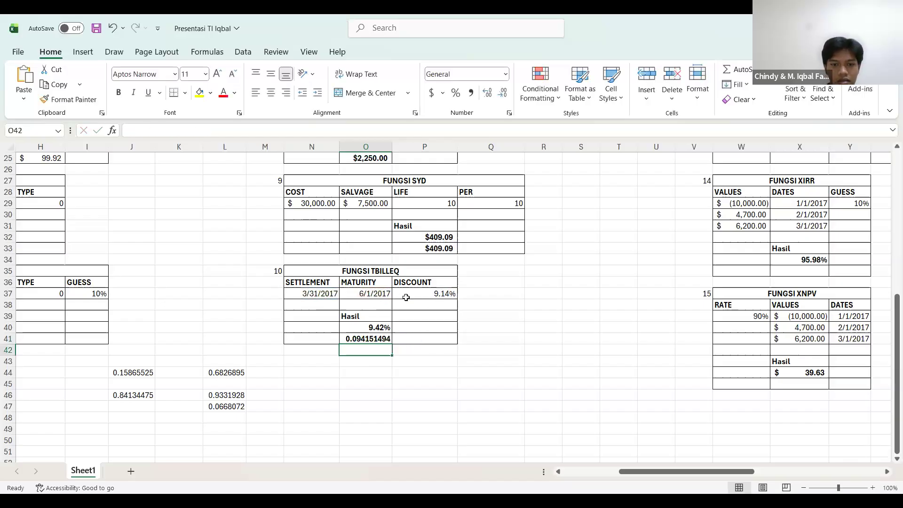
pyautogui.click(386, 341)
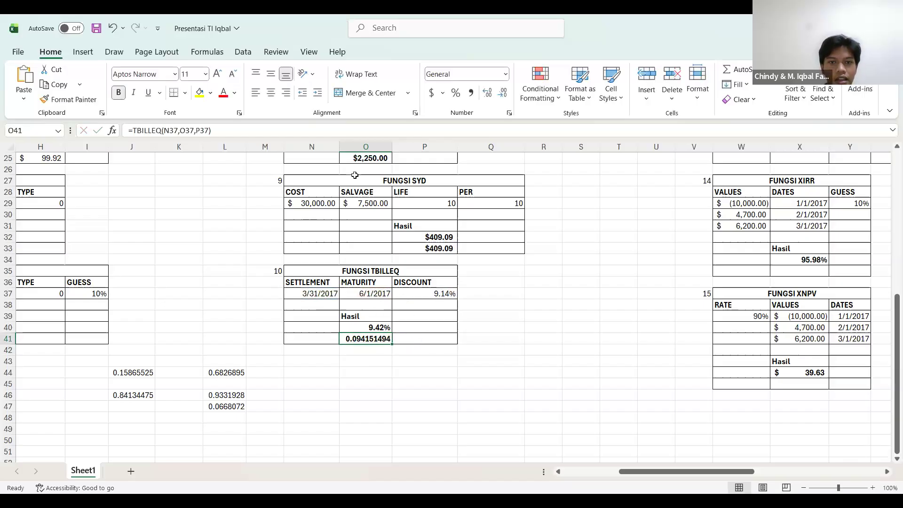
pyautogui.click(457, 99)
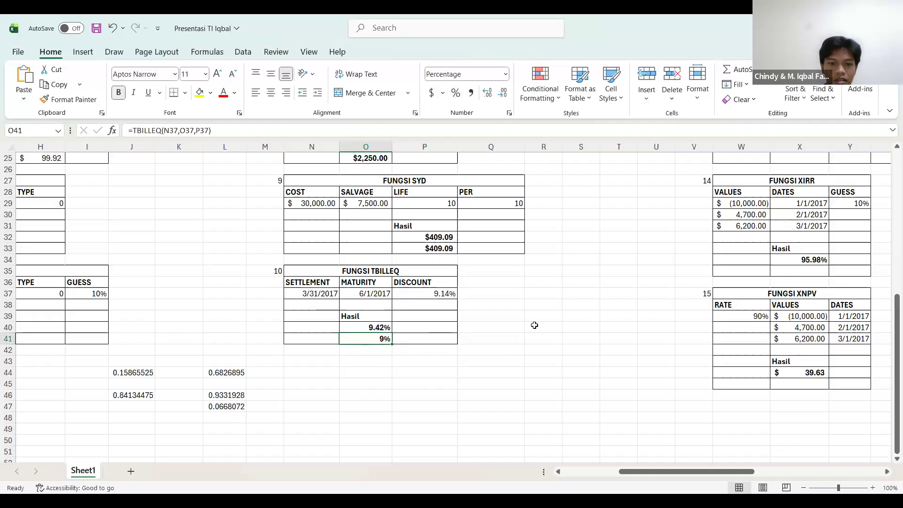
# Step: Enter =TBILLPRICE(W5,X5,Y5) in cell X9 of the TBILLPRICE table, below the existing result
pyautogui.scroll(4, 536, 336)
pyautogui.hscroll(3, 536, 336)
pyautogui.scroll(4, 536, 336)
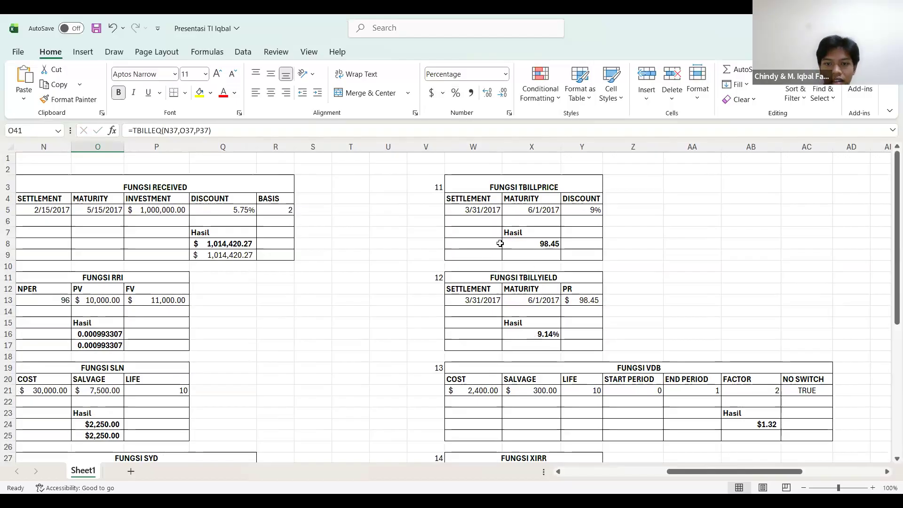
pyautogui.click(522, 257)
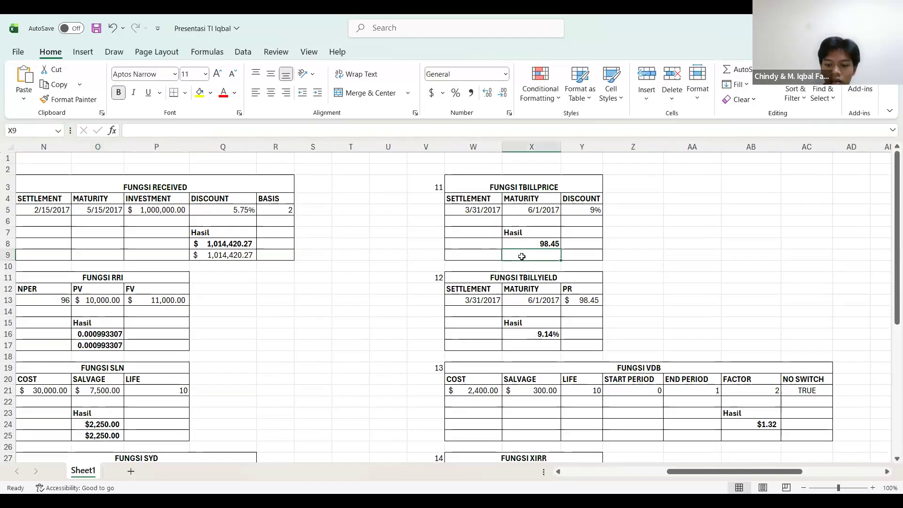
pyautogui.write('=')
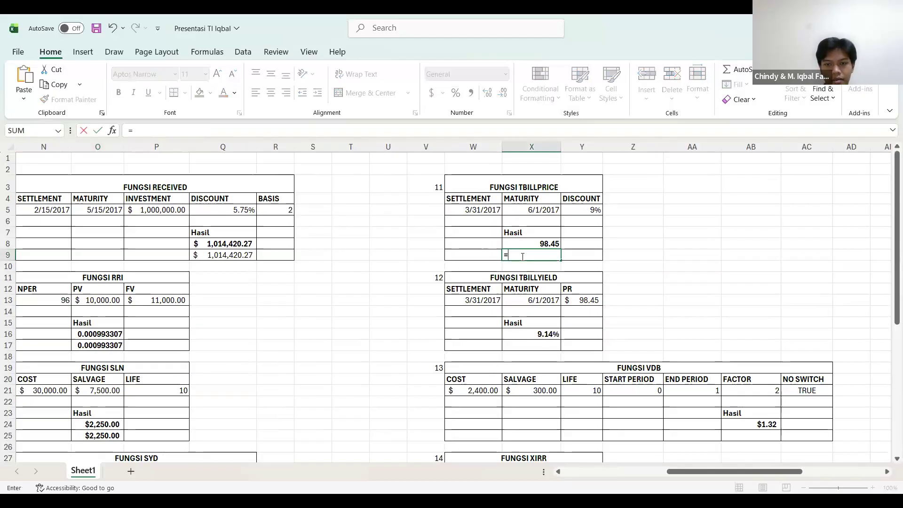
pyautogui.write('tb')
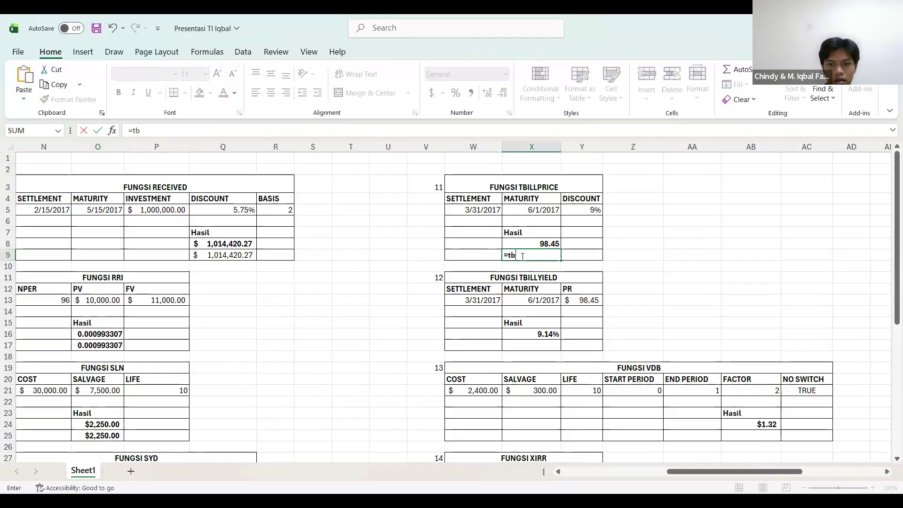
pyautogui.doubleClick(540, 280)
pyautogui.click(461, 207)
pyautogui.write(',')
pyautogui.click(516, 207)
pyautogui.write(',')
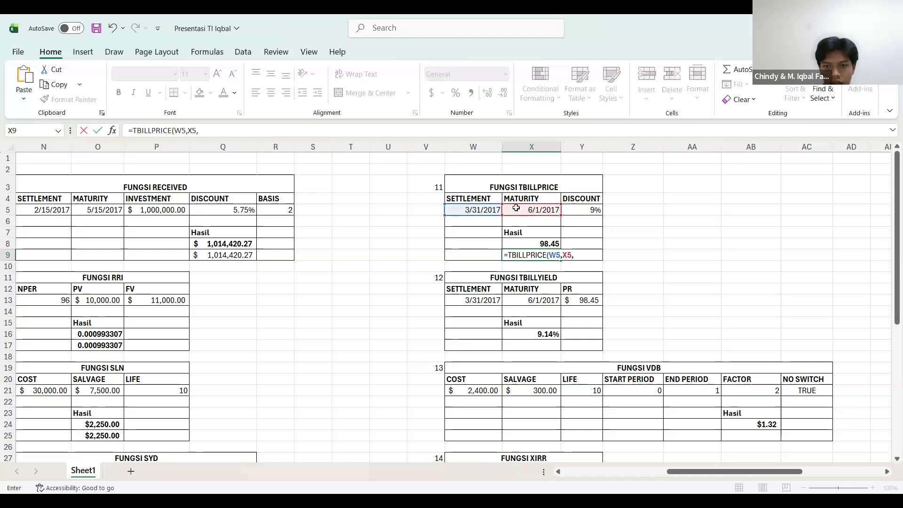
pyautogui.click(577, 211)
pyautogui.press('Return')
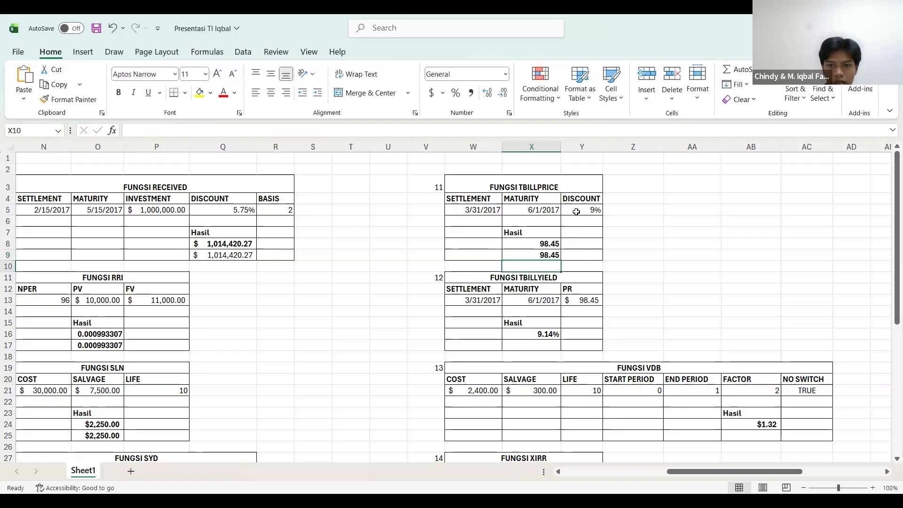
# Step: Enter =TBILLYIELD(W13,X13,Y13) in cell X17 of the TBILLYIELD table and apply the Percentage format to it
pyautogui.scroll(-1, 577, 211)
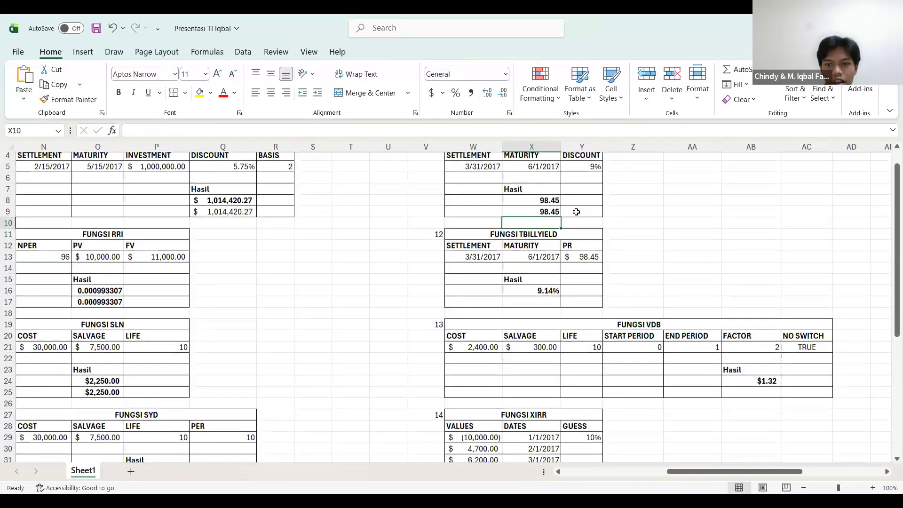
pyautogui.scroll(-1, 576, 212)
pyautogui.scroll(1, 577, 212)
pyautogui.scroll(-1, 576, 212)
pyautogui.scroll(3, 576, 212)
pyautogui.scroll(-1, 576, 211)
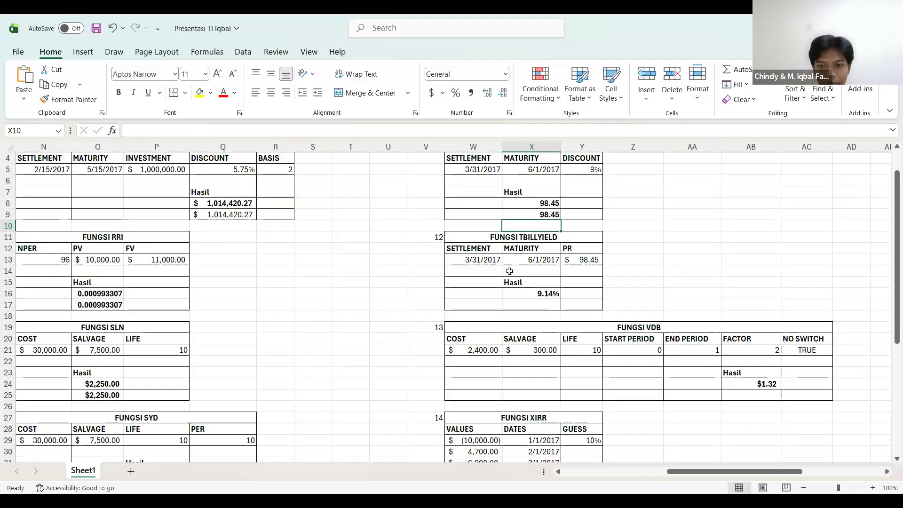
pyautogui.click(521, 308)
pyautogui.write('=')
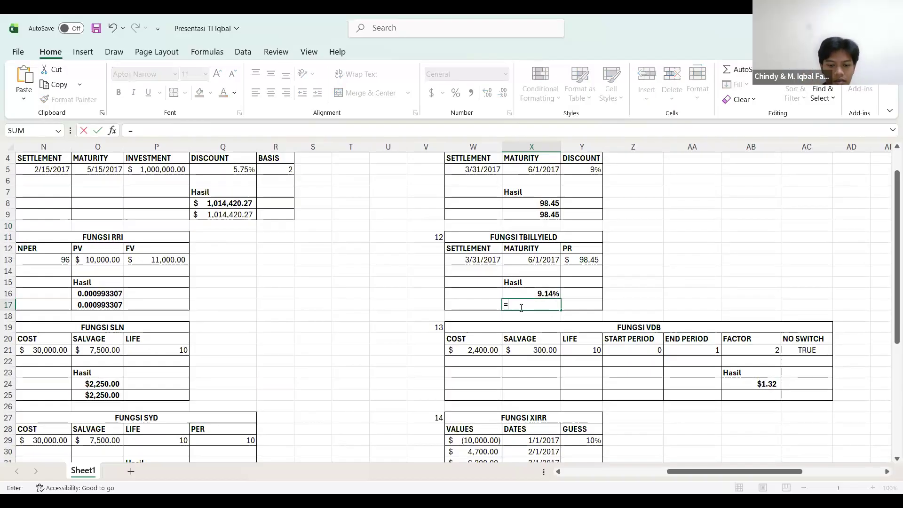
pyautogui.write('tb')
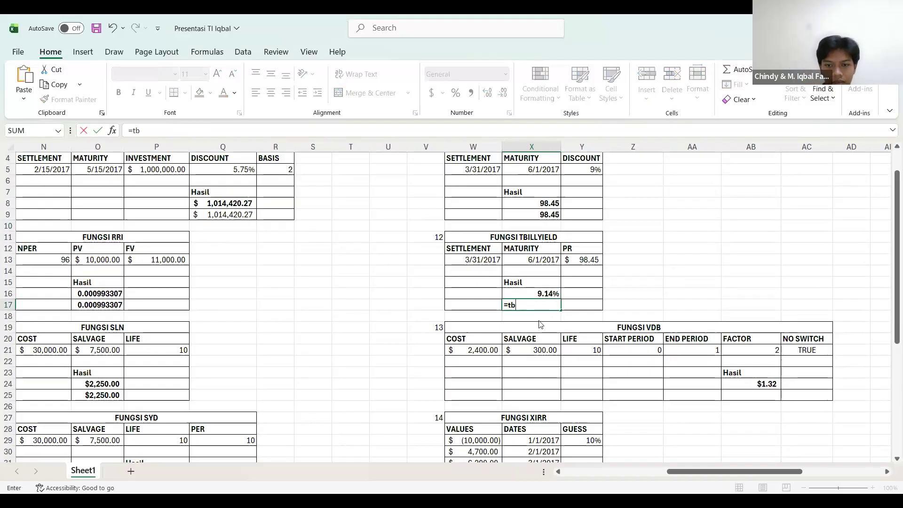
pyautogui.press('Tab')
pyautogui.click(477, 259)
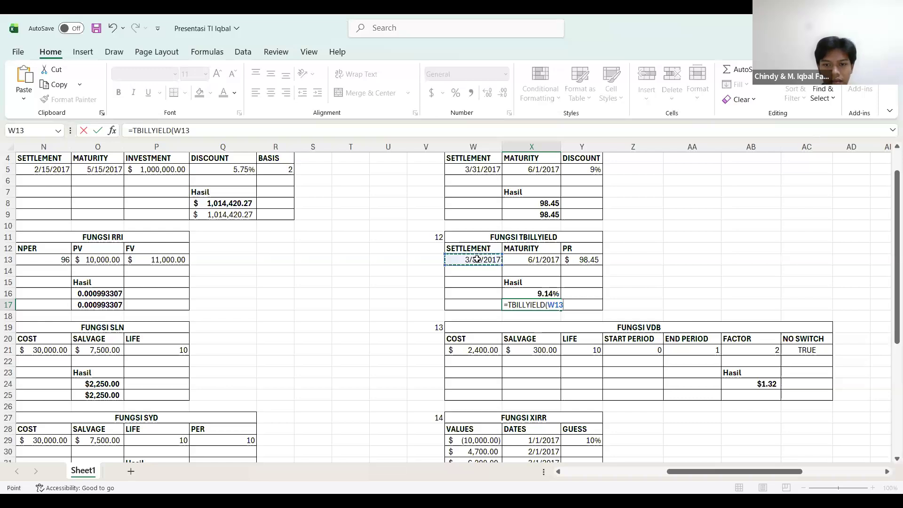
pyautogui.write(',')
pyautogui.click(526, 259)
pyautogui.write(',')
pyautogui.click(570, 259)
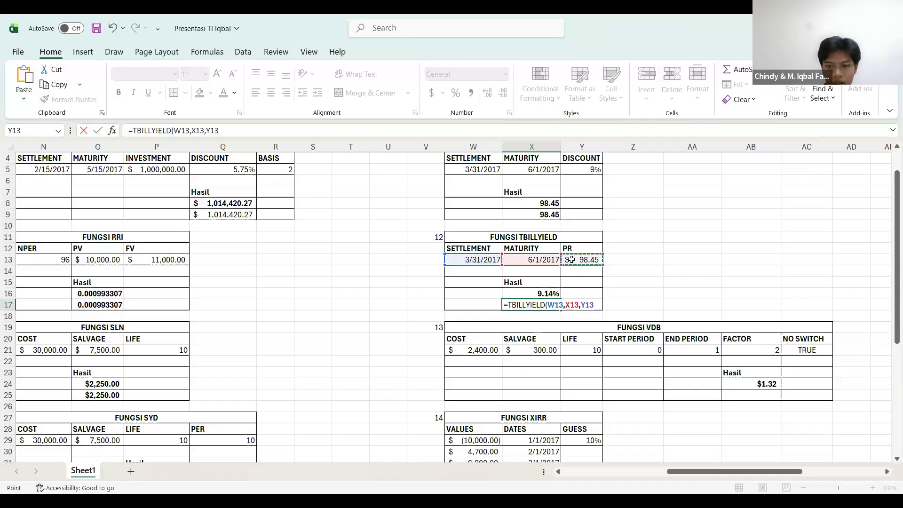
pyautogui.press('Return')
pyautogui.click(546, 307)
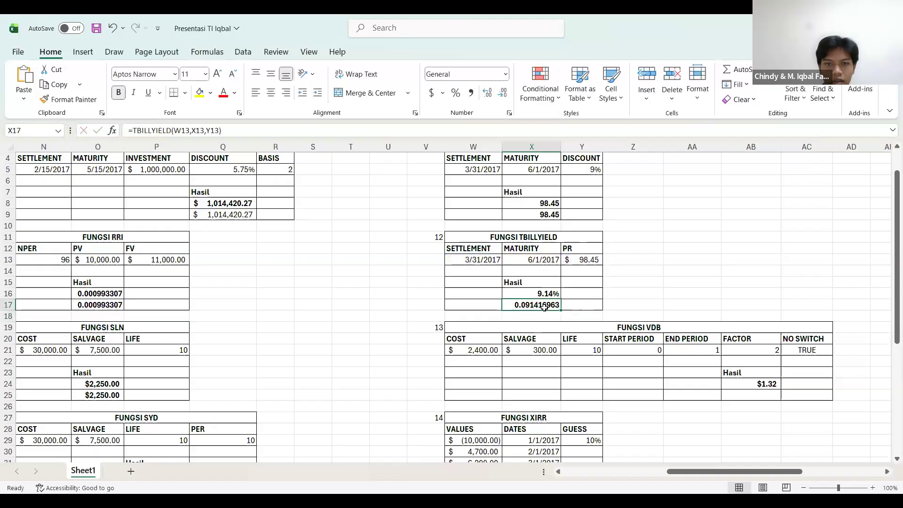
pyautogui.click(456, 93)
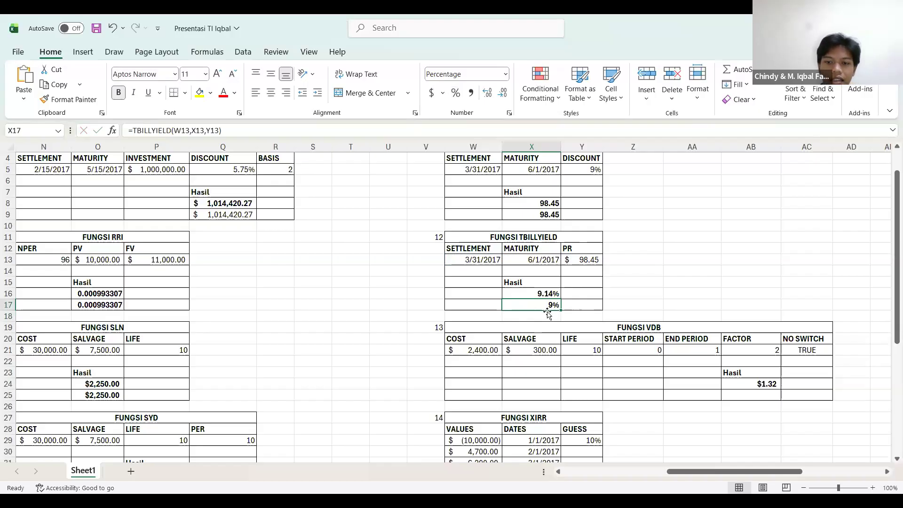
# Step: Enter =VDB(W21,X21,Y21*365,Z21,AA21,AB21,AC21) in cell AB25 of the VDB table, below the existing result
pyautogui.scroll(-1, 551, 314)
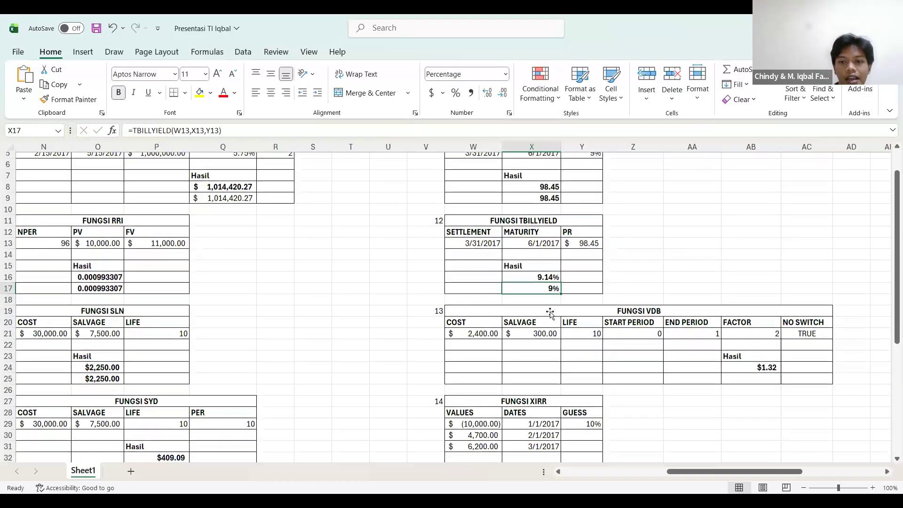
pyautogui.scroll(-4, 559, 340)
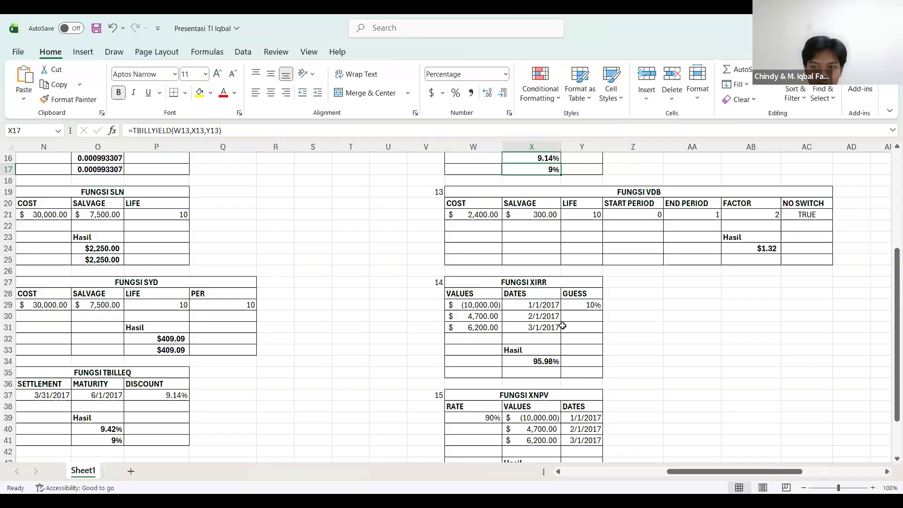
pyautogui.click(743, 265)
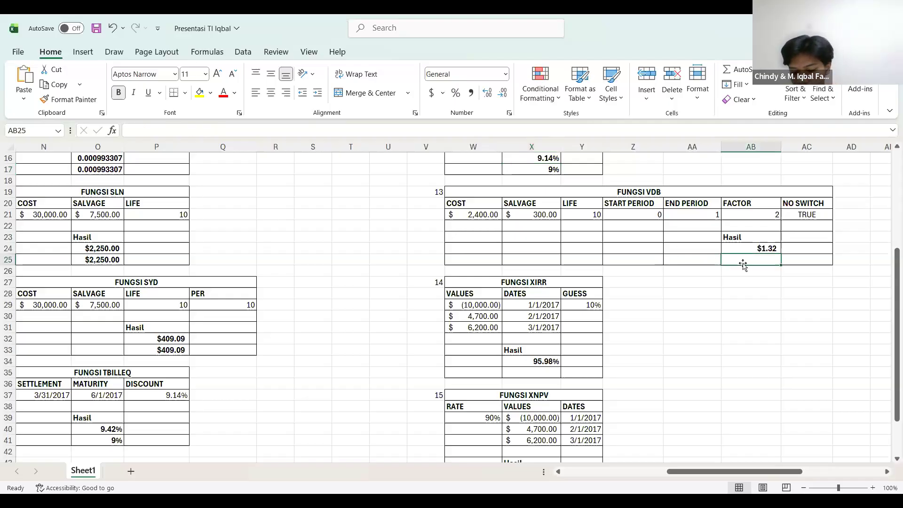
pyautogui.write('=vd')
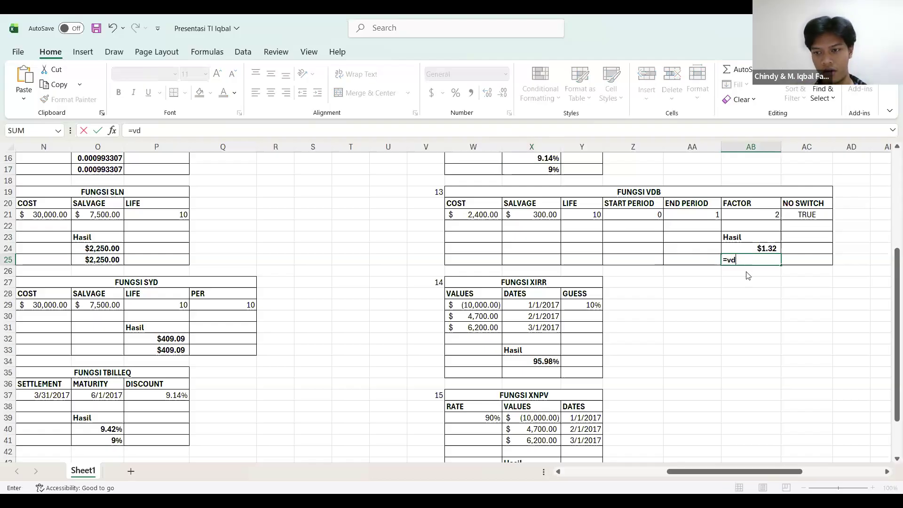
pyautogui.press('Tab')
pyautogui.click(472, 213)
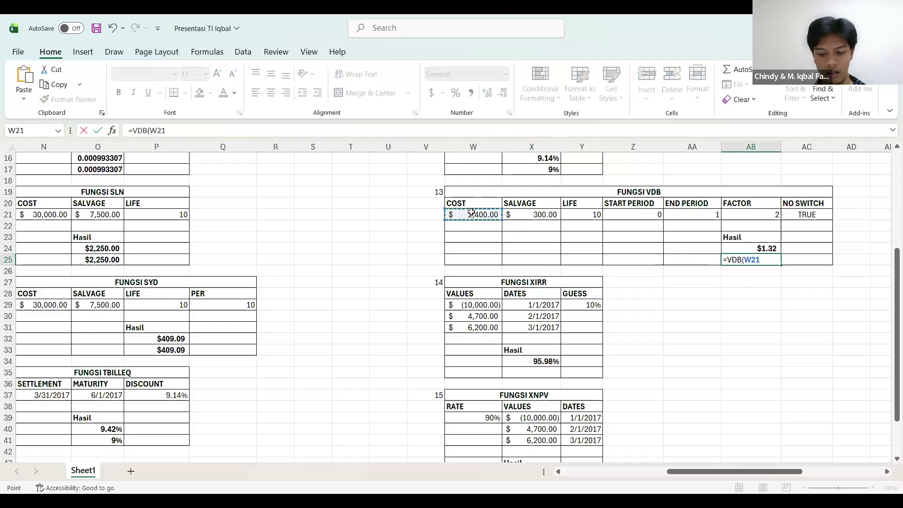
pyautogui.write(',')
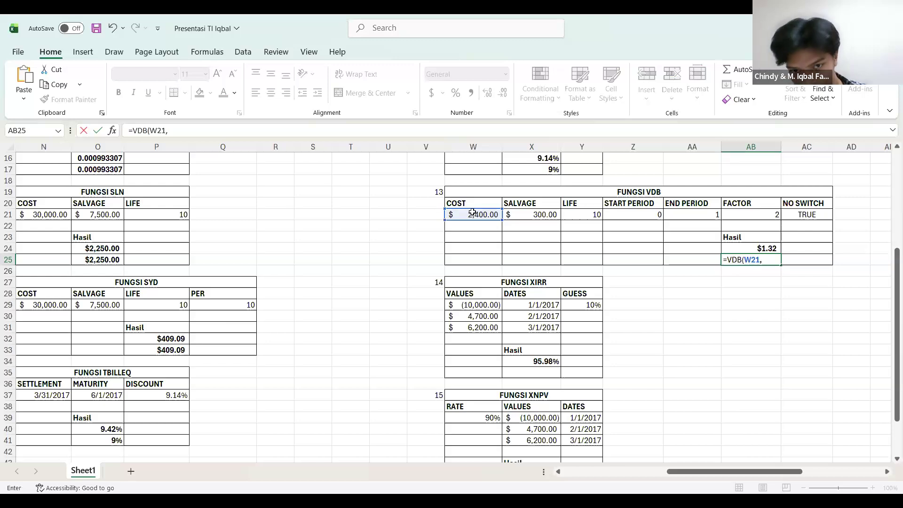
pyautogui.click(536, 215)
pyautogui.write(',')
pyautogui.click(578, 214)
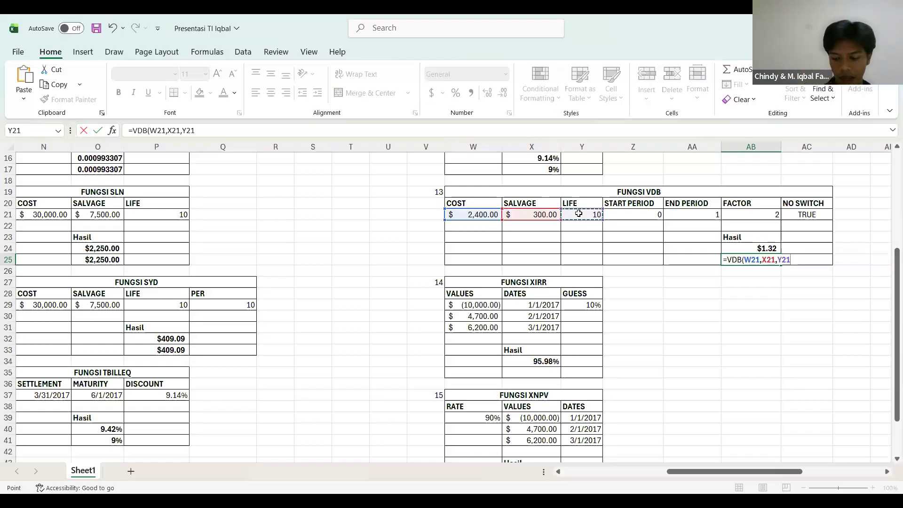
pyautogui.write('*')
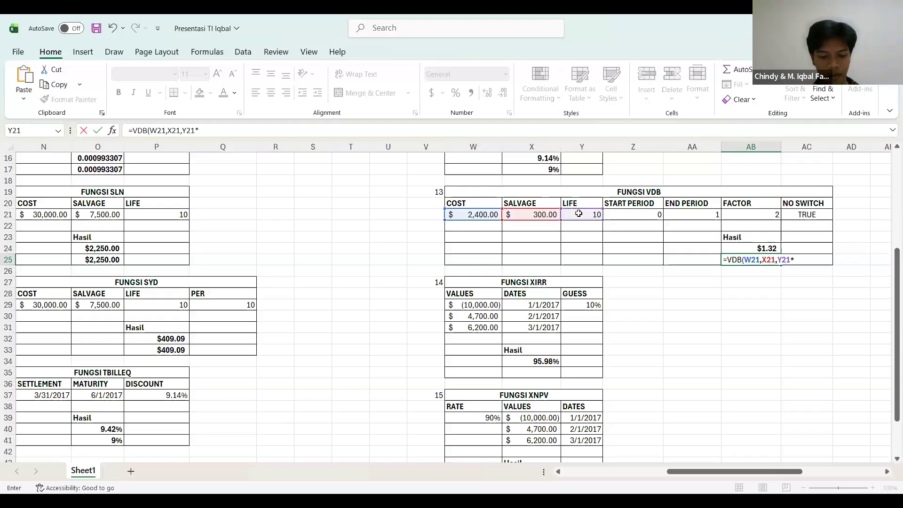
pyautogui.write('3')
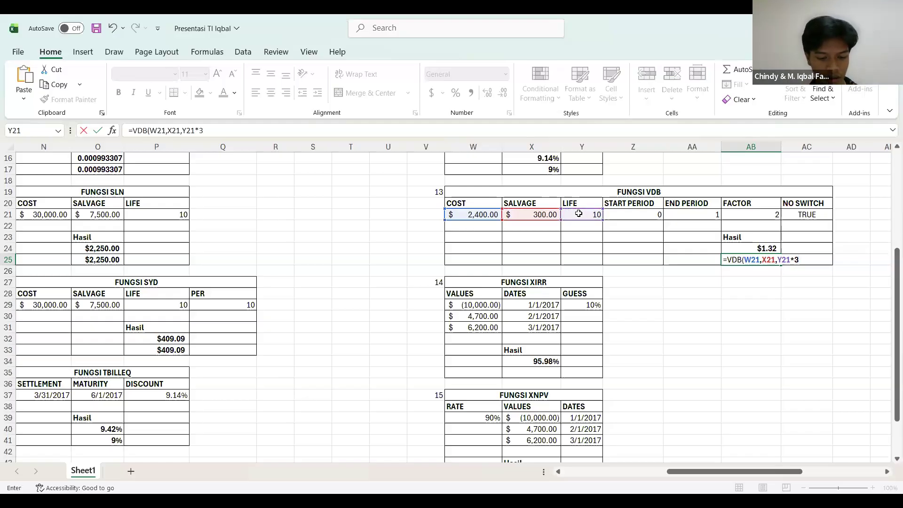
pyautogui.write('65,')
pyautogui.click(630, 219)
pyautogui.write(',')
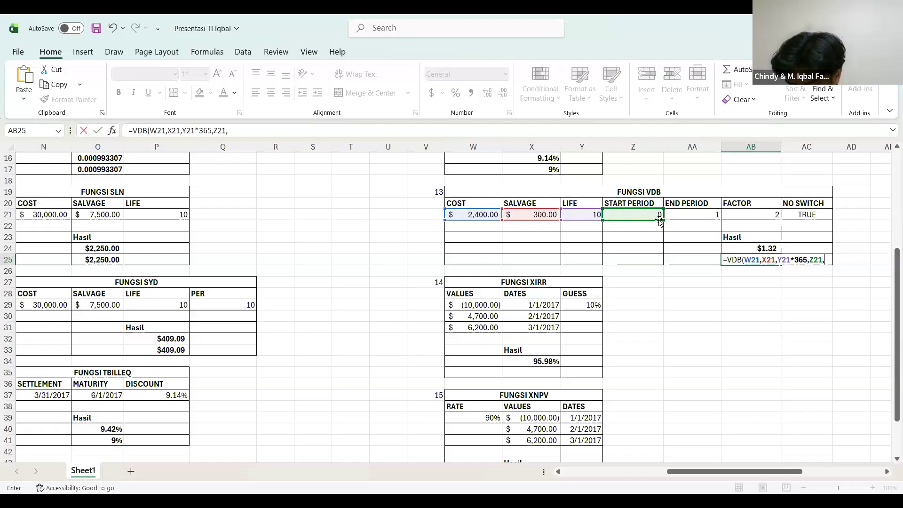
pyautogui.click(684, 217)
pyautogui.write(',')
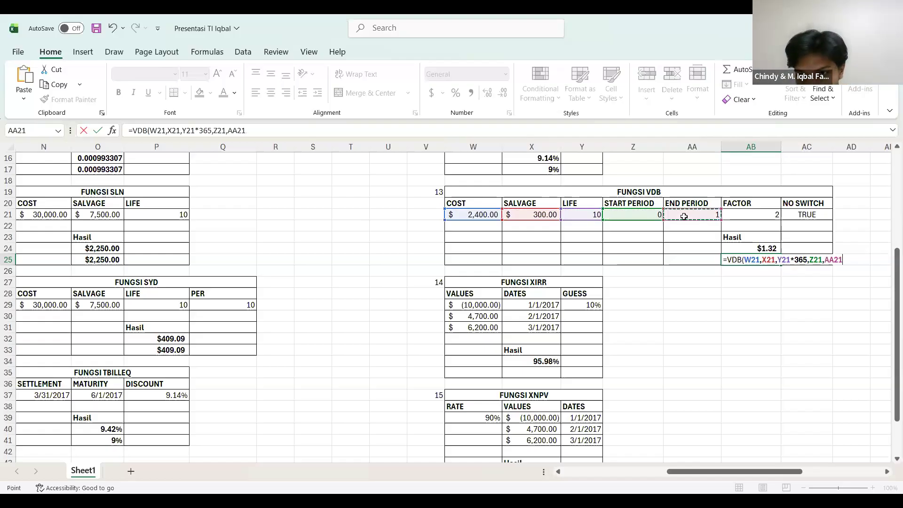
pyautogui.click(753, 216)
pyautogui.write(',')
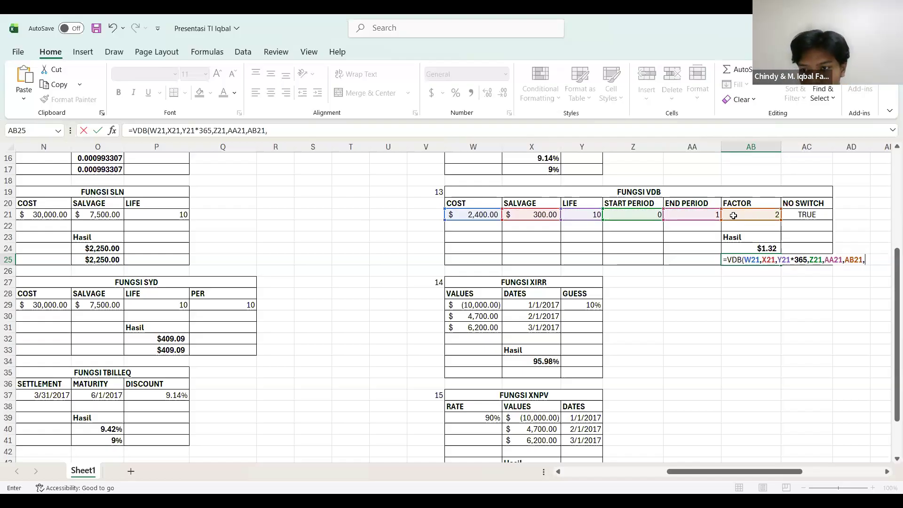
pyautogui.click(793, 214)
pyautogui.press('Return')
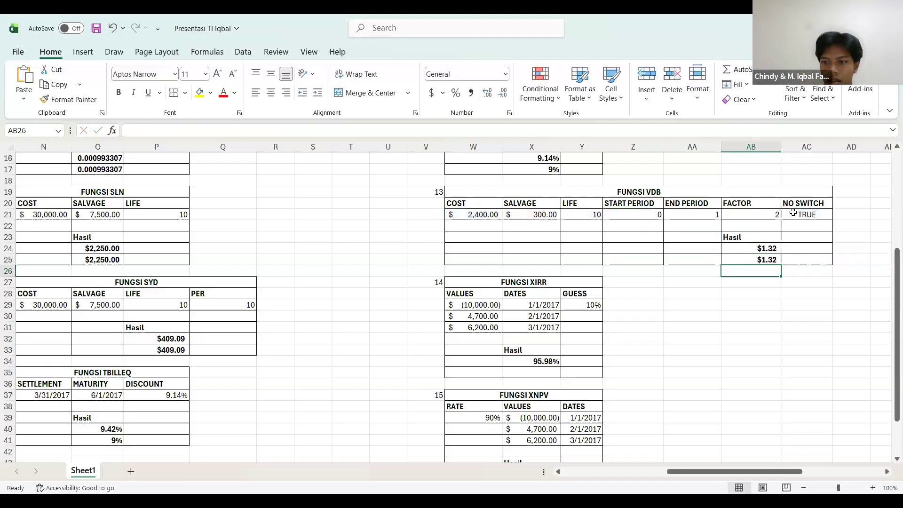
pyautogui.scroll(-3, 645, 362)
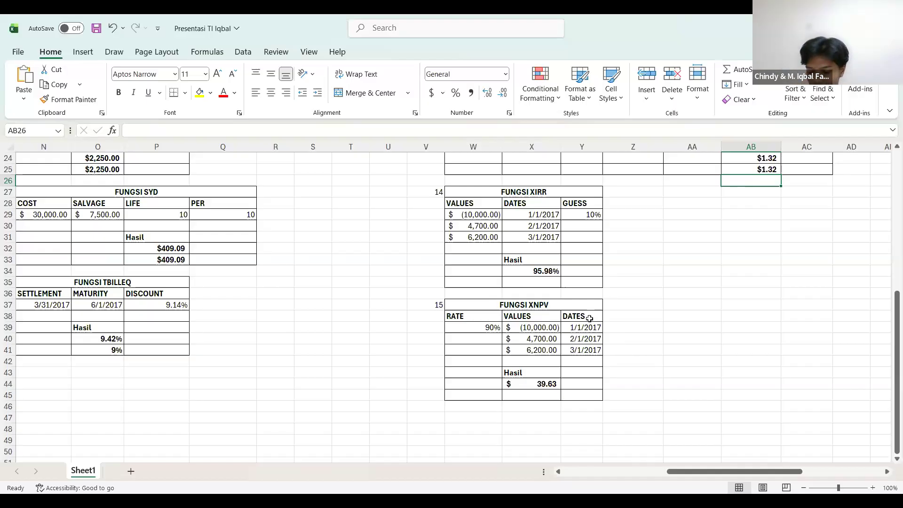
pyautogui.click(528, 395)
pyautogui.write('=')
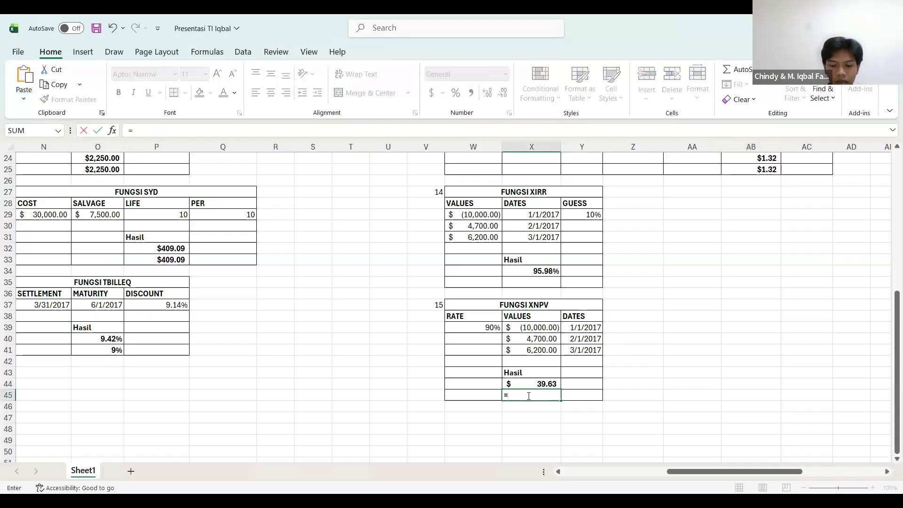
pyautogui.click(519, 281)
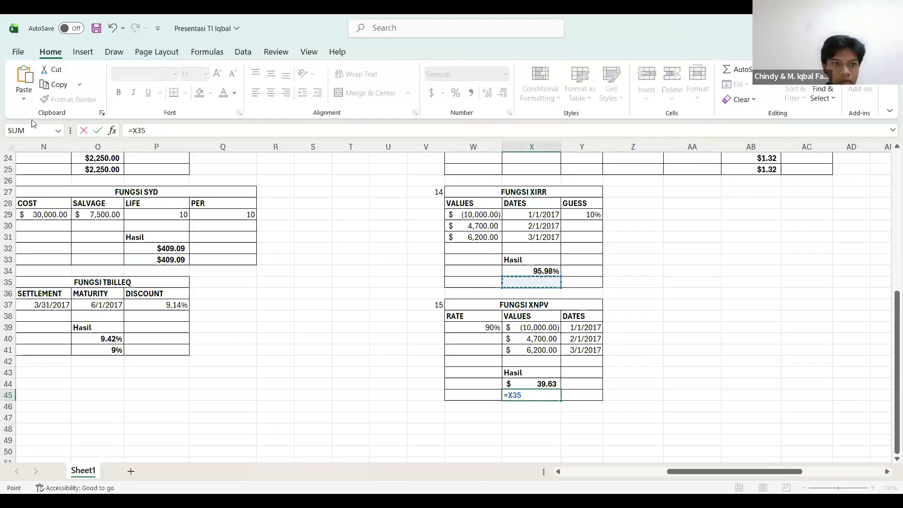
pyautogui.click(84, 133)
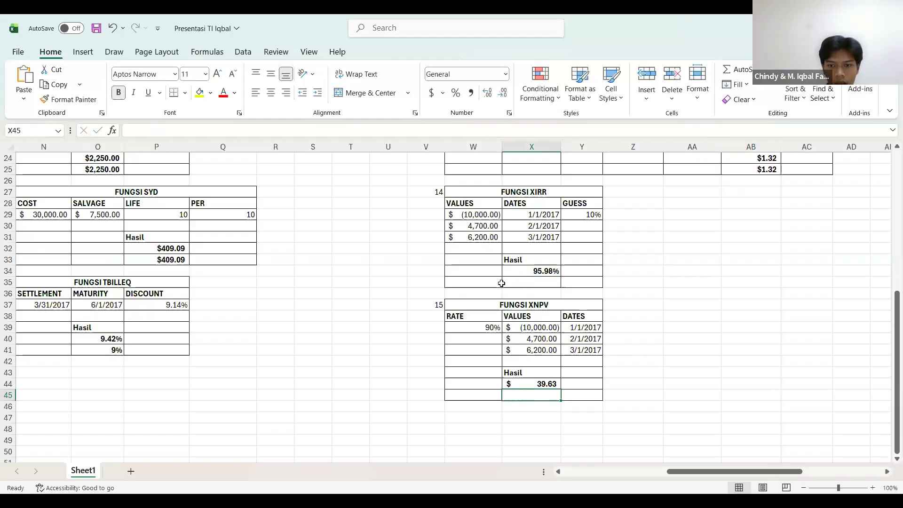
# Step: Enter =XIRR(W29:W31,X29:X31,Y29) in cell X35 of the XIRR table and apply the Percentage format to it
pyautogui.click(537, 287)
pyautogui.write('=')
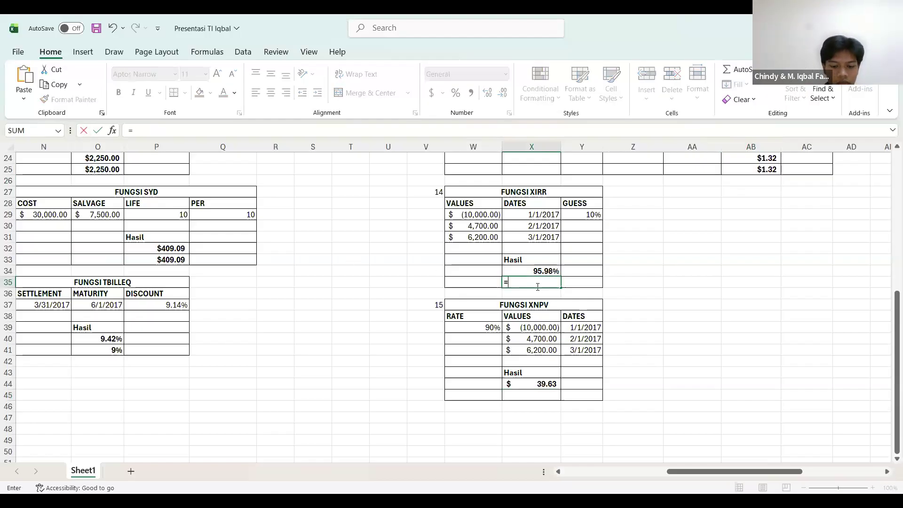
pyautogui.write('xir')
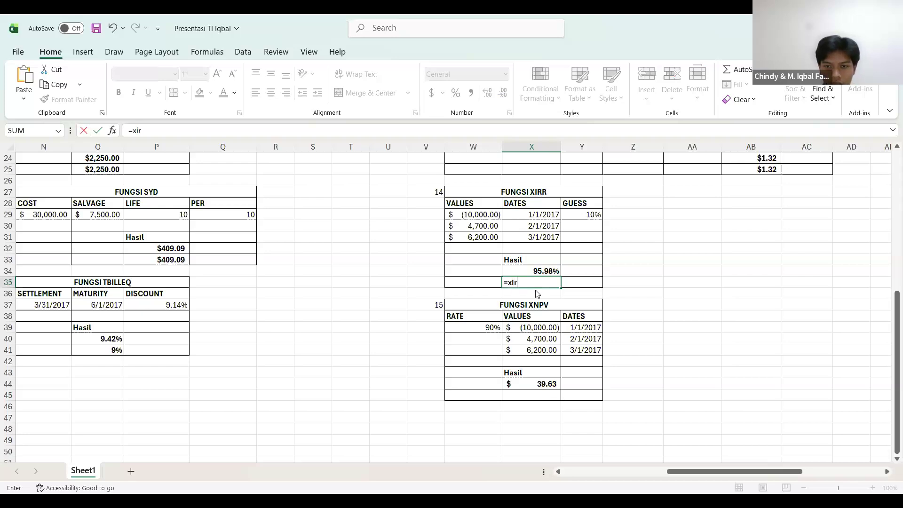
pyautogui.press('Tab')
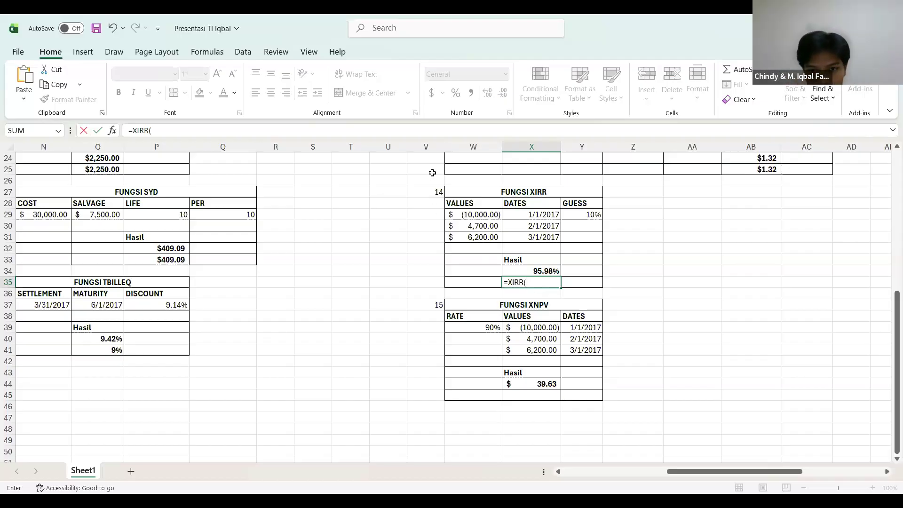
pyautogui.moveTo(476, 215); pyautogui.dragTo(489, 238)
pyautogui.write(',')
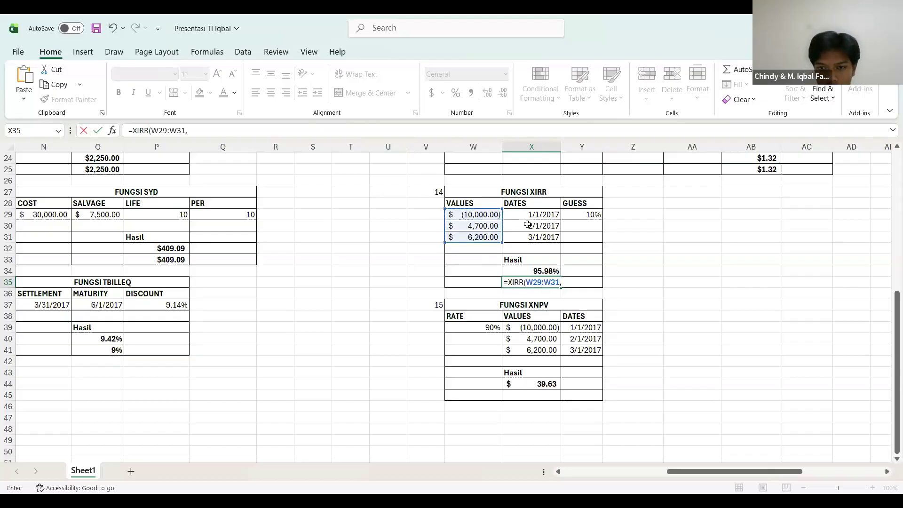
pyautogui.moveTo(533, 214); pyautogui.dragTo(546, 237)
pyautogui.write(',')
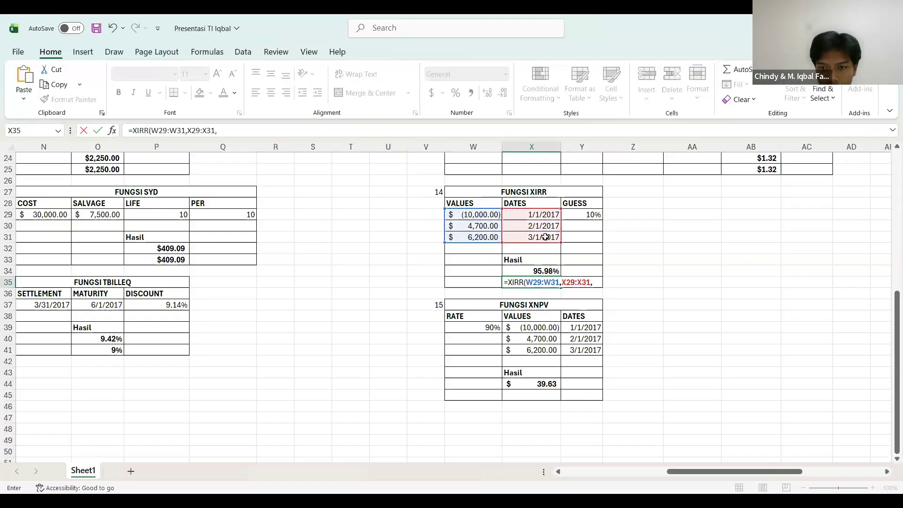
pyautogui.click(578, 216)
pyautogui.press('Return')
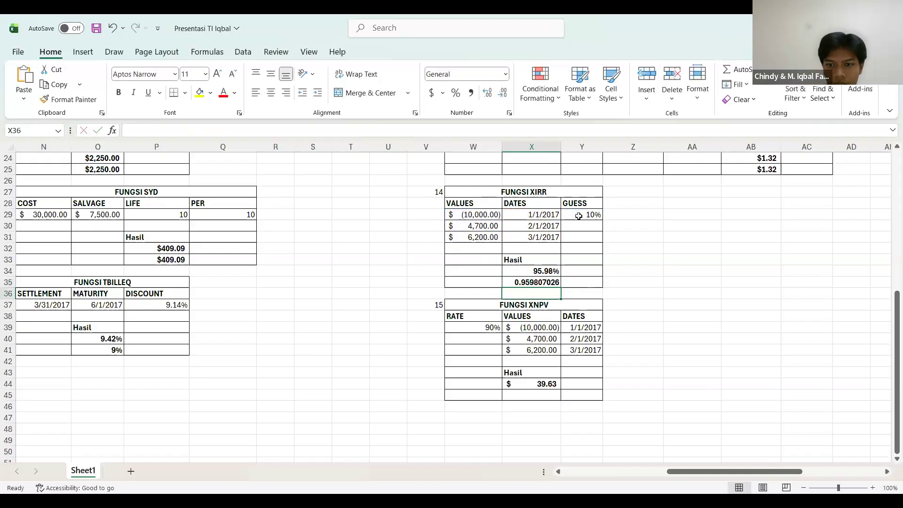
pyautogui.click(535, 284)
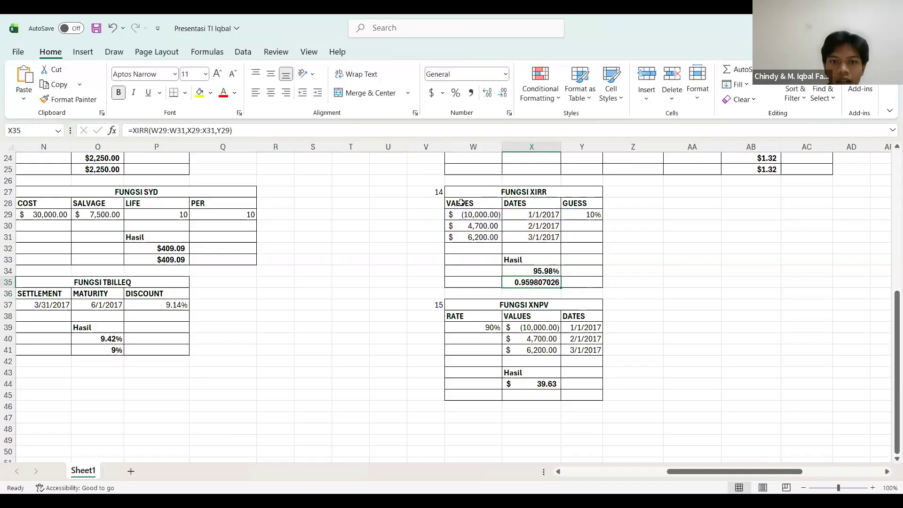
pyautogui.click(456, 94)
# Step: Enter =XNPV(W39,X39:X41,Y39:Y41) in cell X45 of the XNPV table and apply the Accounting format to it
pyautogui.scroll(-1, 439, 304)
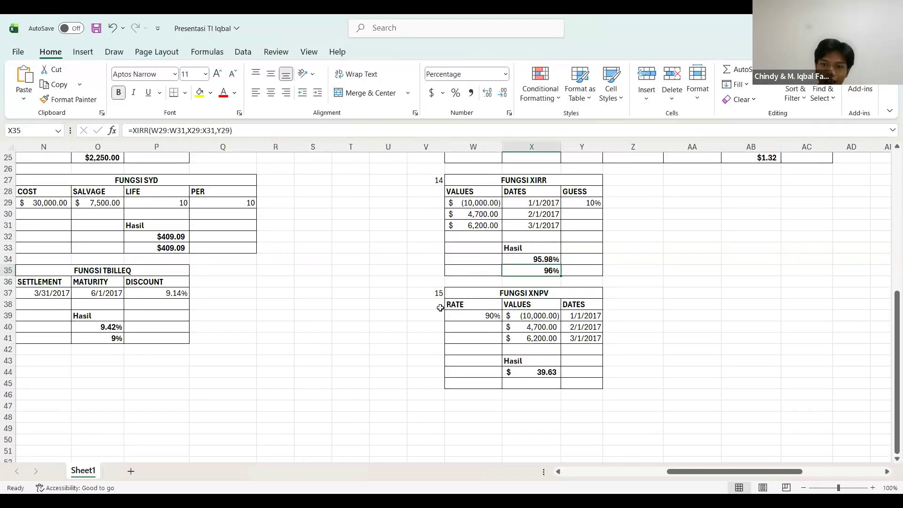
pyautogui.scroll(-1, 441, 307)
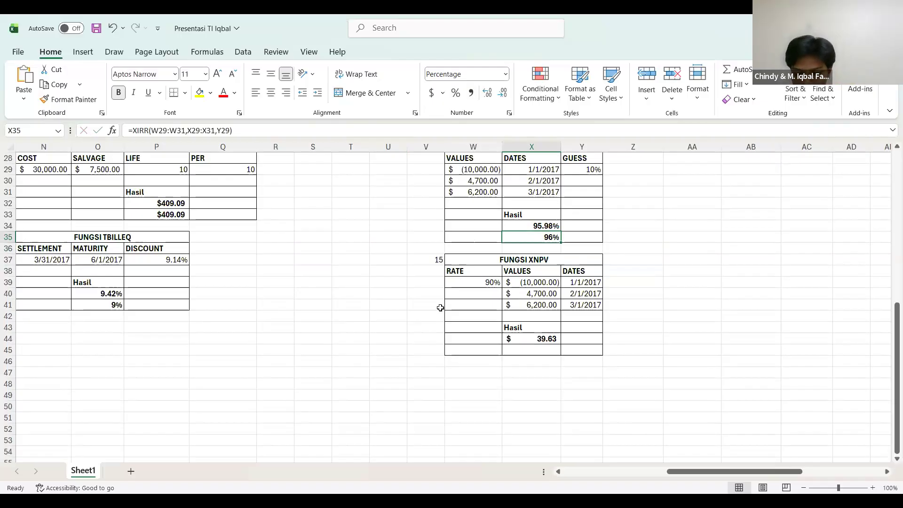
pyautogui.scroll(-1, 440, 308)
pyautogui.scroll(1, 440, 308)
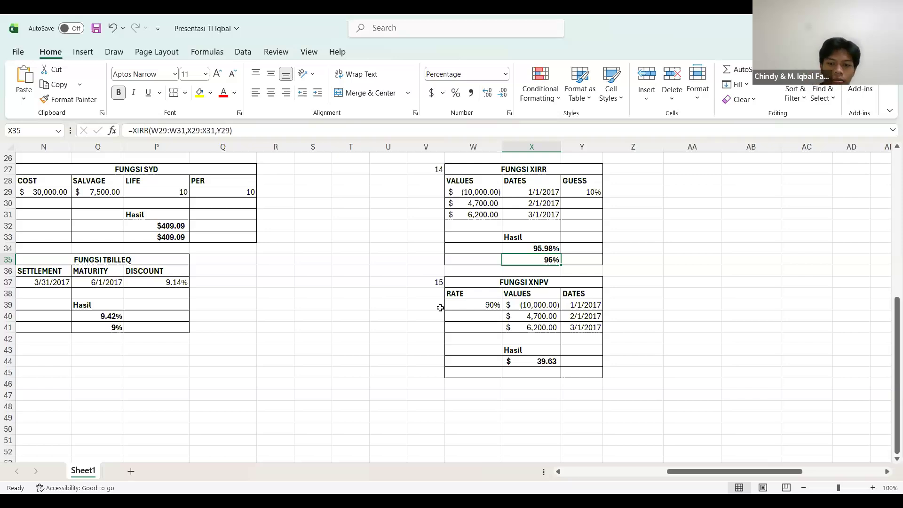
pyautogui.click(532, 373)
pyautogui.write('=xnpv')
pyautogui.press('Tab')
pyautogui.click(482, 305)
pyautogui.write(',')
pyautogui.moveTo(509, 305); pyautogui.dragTo(527, 327)
pyautogui.write(',')
pyautogui.moveTo(579, 306); pyautogui.dragTo(584, 328)
pyautogui.press('Return')
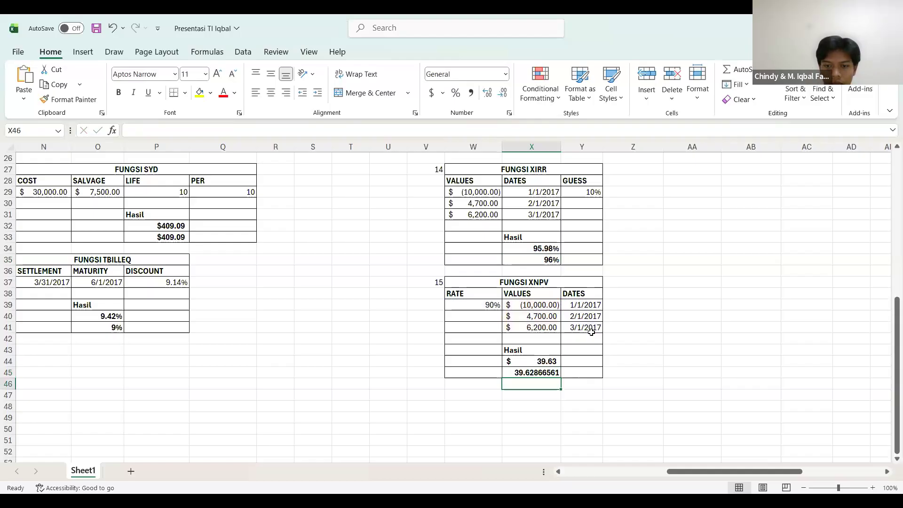
pyautogui.click(550, 370)
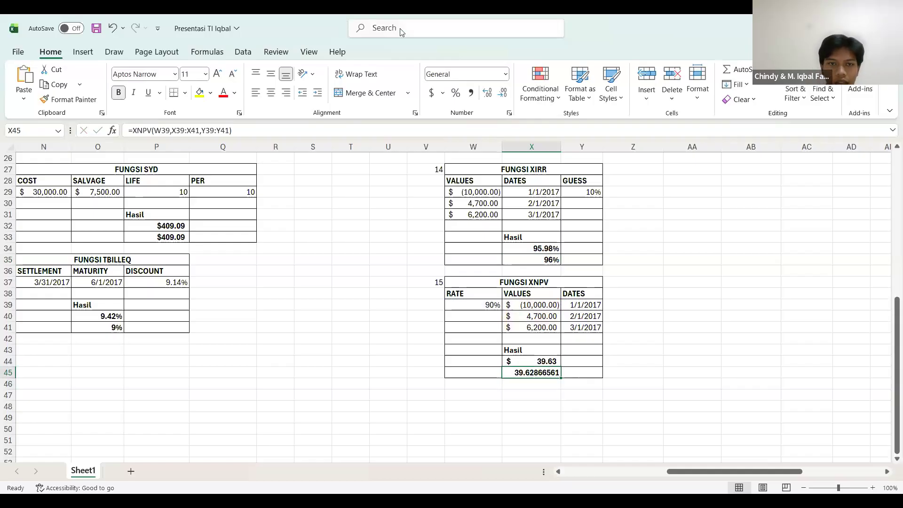
pyautogui.click(431, 93)
# Step: Enter =YIELD(AH5,AI5,AJ5,AK5,AL5,AM5,AN5) in cell AM9 of the YIELD table and apply the Percentage format to it
pyautogui.scroll(5, 678, 290)
pyautogui.scroll(-8, 679, 290)
pyautogui.keyDown('ctrl'); pyautogui.scroll(-5, 678, 290); pyautogui.keyUp('ctrl')
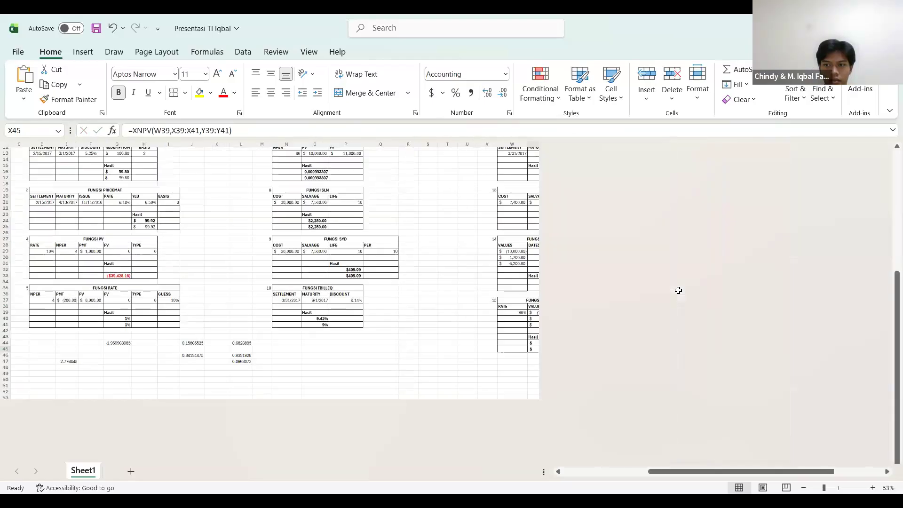
pyautogui.scroll(4, 678, 290)
pyautogui.hscroll(4, 679, 291)
pyautogui.hscroll(2, 678, 290)
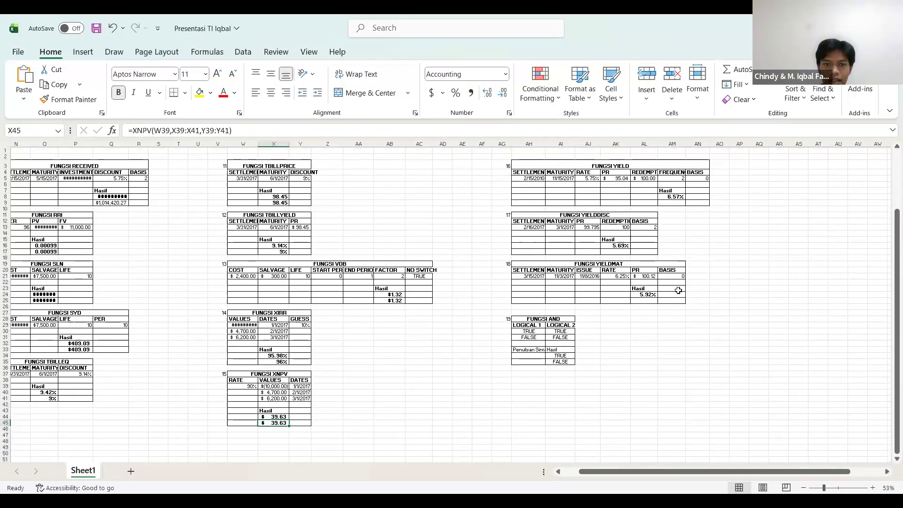
pyautogui.keyDown('ctrl'); pyautogui.scroll(5, 678, 291); pyautogui.keyUp('ctrl')
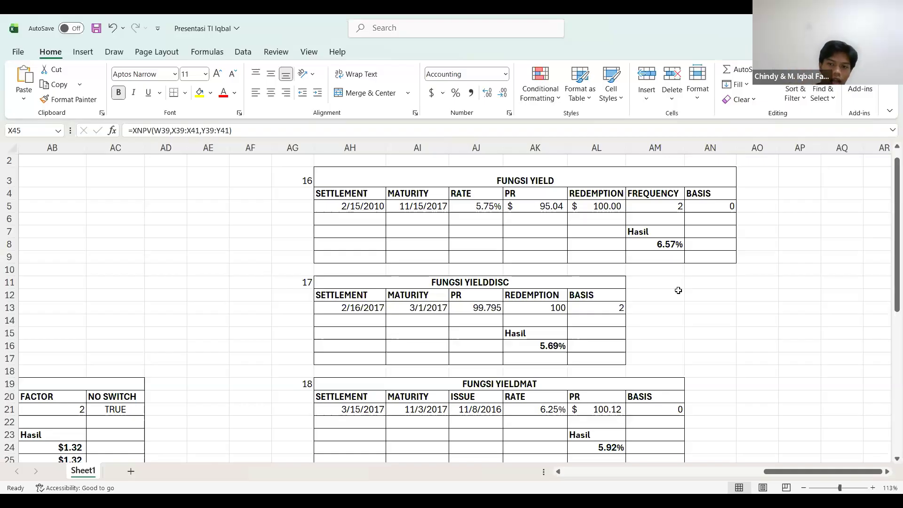
pyautogui.click(652, 258)
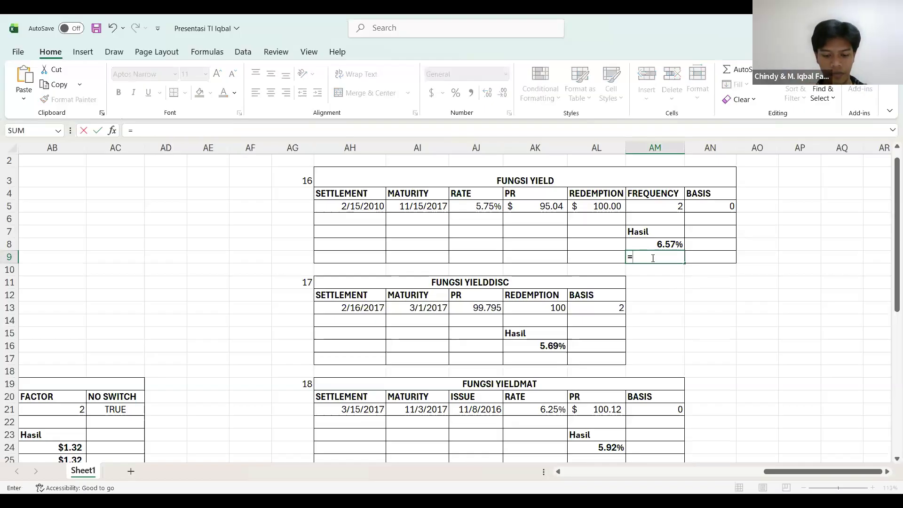
pyautogui.write('yie')
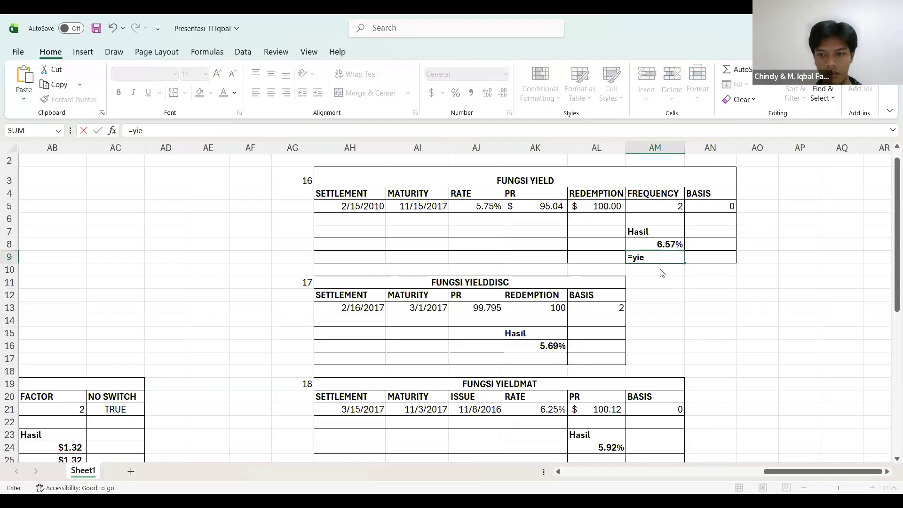
pyautogui.press('Tab')
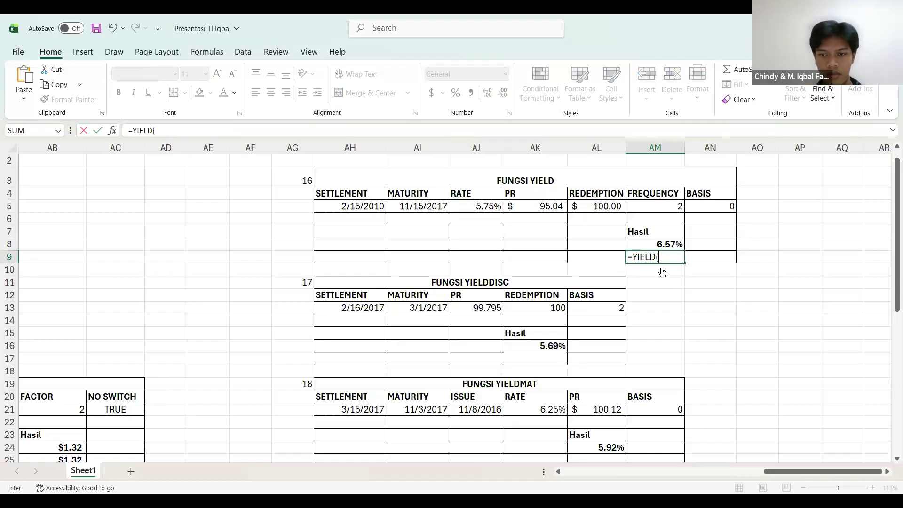
pyautogui.click(365, 208)
pyautogui.write(',')
pyautogui.click(393, 208)
pyautogui.write(',')
pyautogui.click(468, 204)
pyautogui.write(',')
pyautogui.click(529, 202)
pyautogui.write(',')
pyautogui.click(588, 206)
pyautogui.write(',')
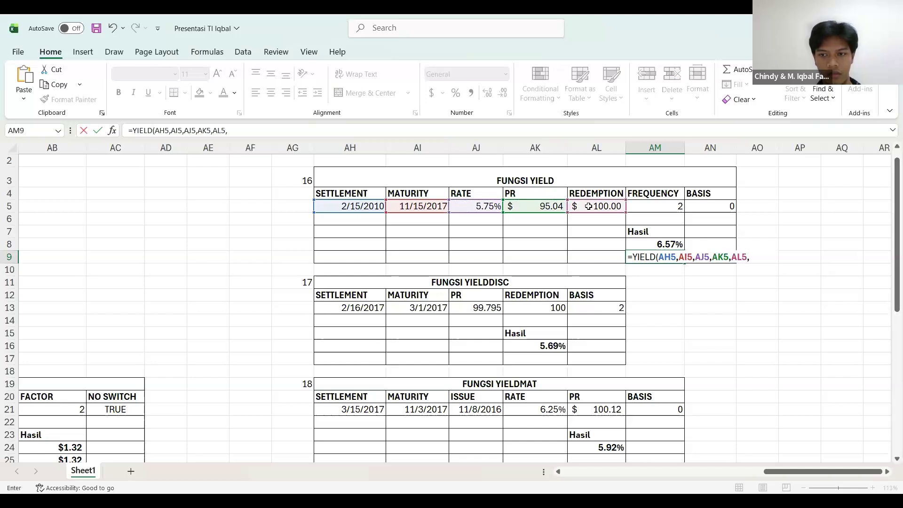
pyautogui.click(643, 207)
pyautogui.write(',')
pyautogui.click(688, 206)
pyautogui.press('Return')
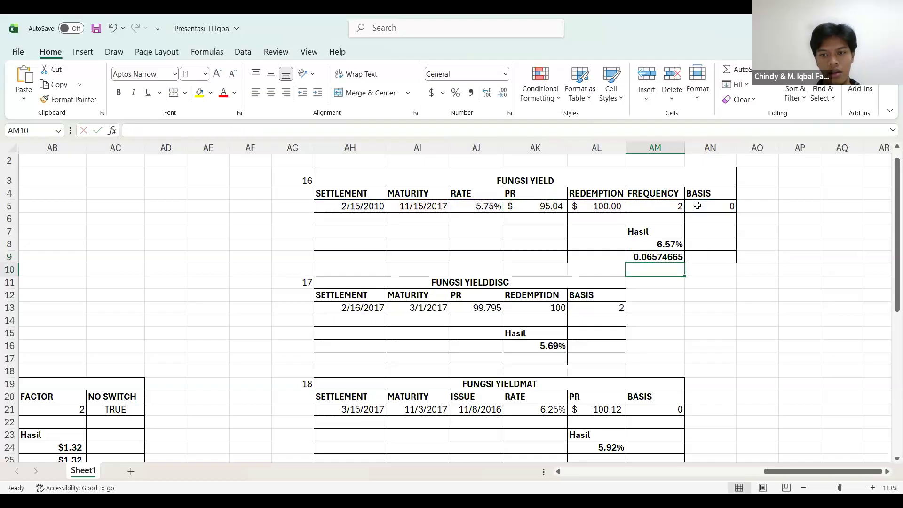
pyautogui.click(676, 257)
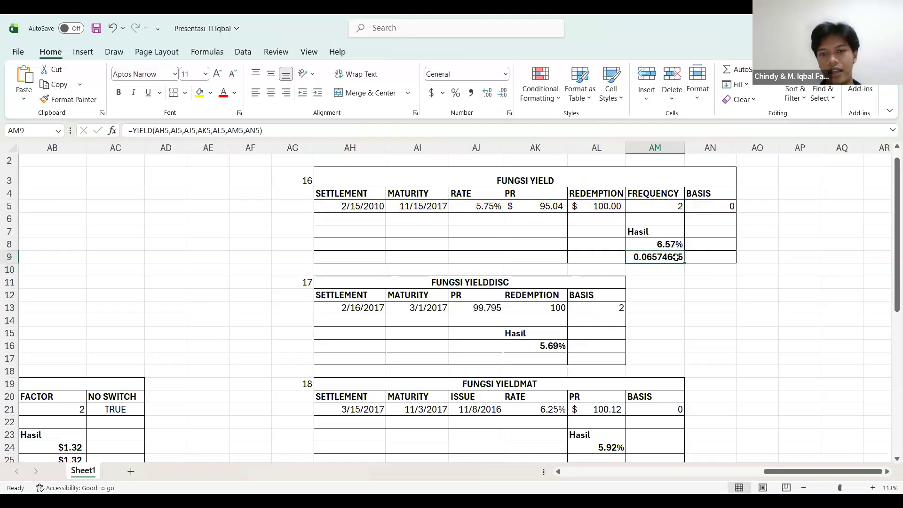
pyautogui.click(456, 91)
# Step: Enter =YIELDDISC(AH13,AI13,AJ13,AK13,AL13) in cell AK17 of the YIELDDISC table and apply the Percentage format to it
pyautogui.scroll(-1, 548, 338)
pyautogui.scroll(-2, 548, 338)
pyautogui.scroll(-1, 548, 338)
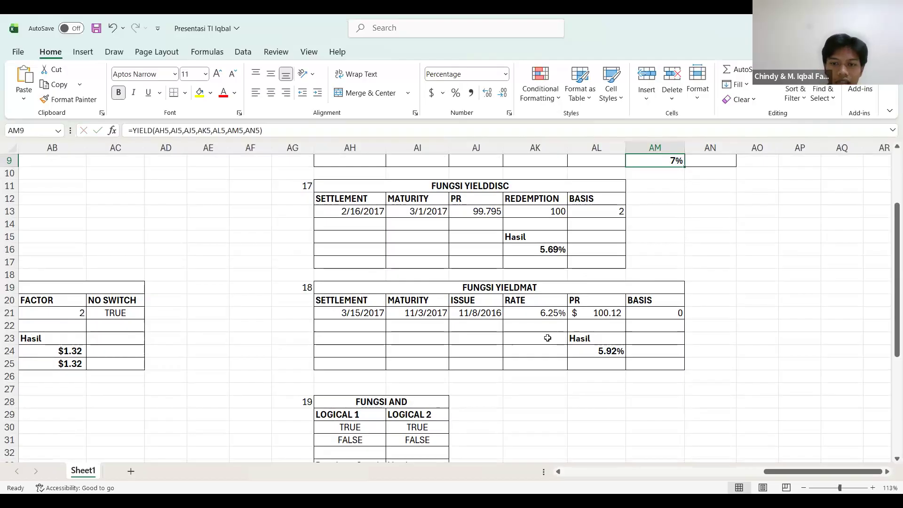
pyautogui.click(521, 262)
pyautogui.write('=')
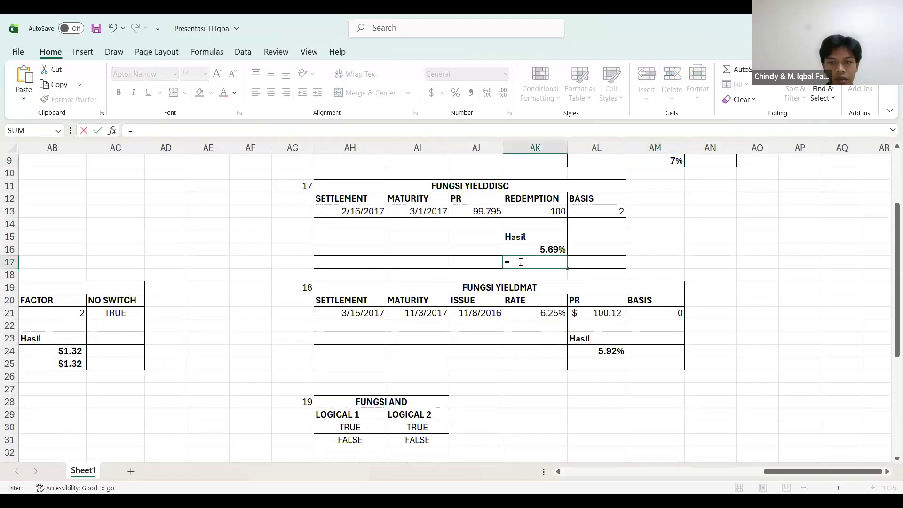
pyautogui.write('y')
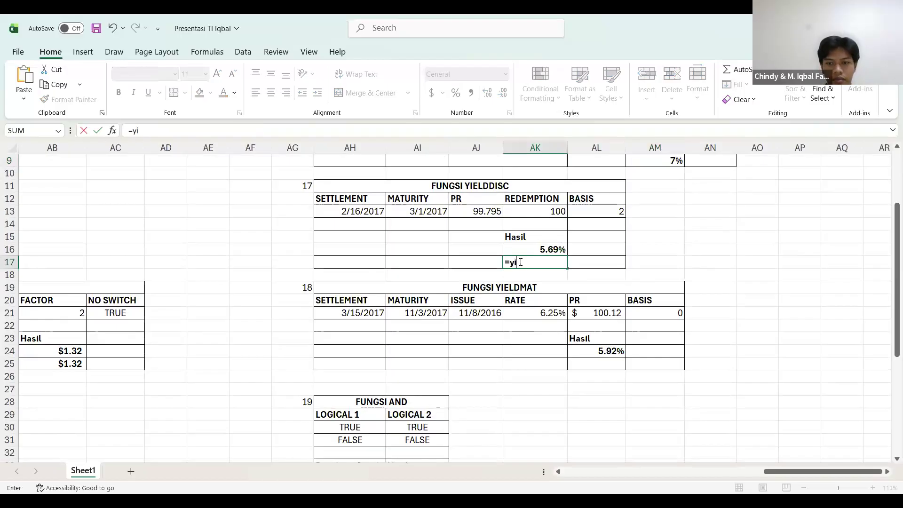
pyautogui.write('i')
pyautogui.doubleClick(541, 284)
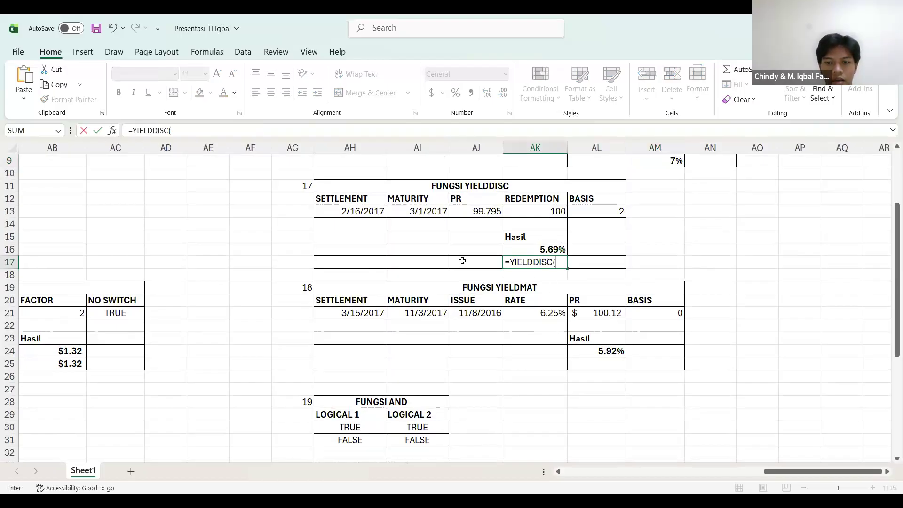
pyautogui.click(349, 212)
pyautogui.write(',')
pyautogui.click(408, 213)
pyautogui.write(',')
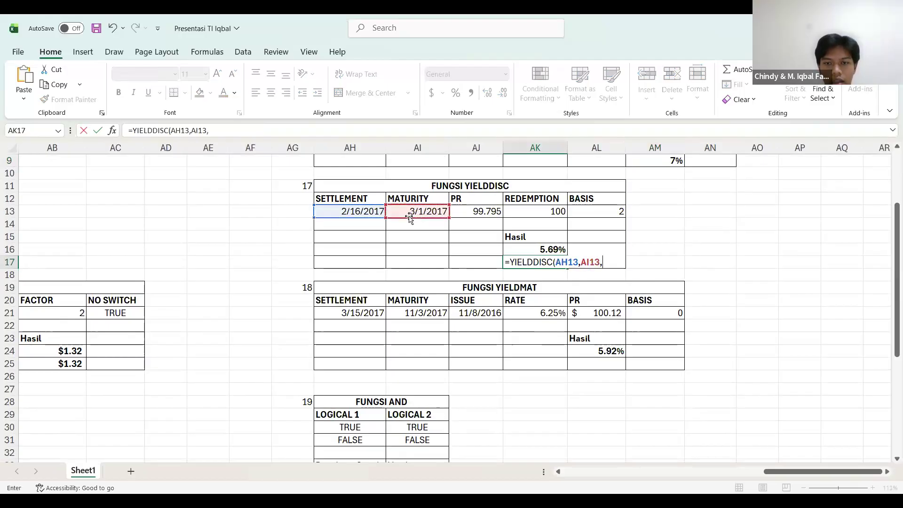
pyautogui.click(461, 214)
pyautogui.write(',')
pyautogui.click(526, 213)
pyautogui.write(',')
pyautogui.click(583, 214)
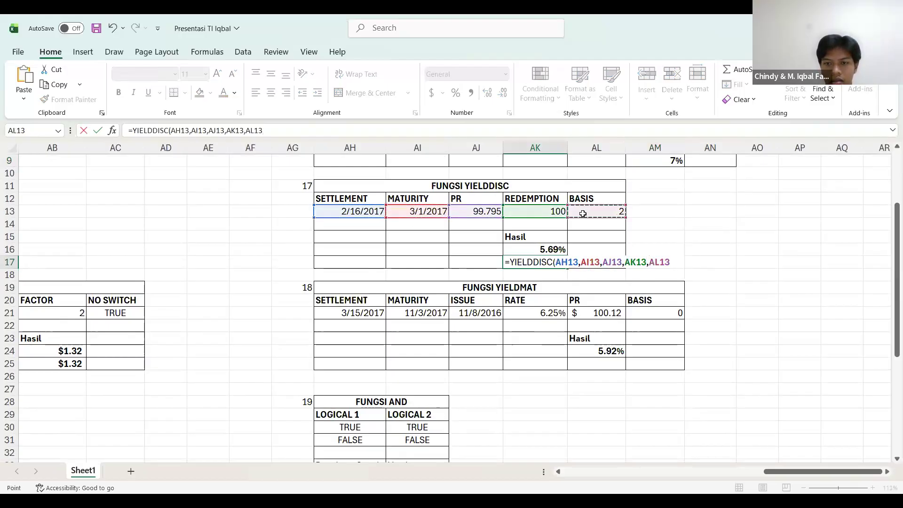
pyautogui.press('Return')
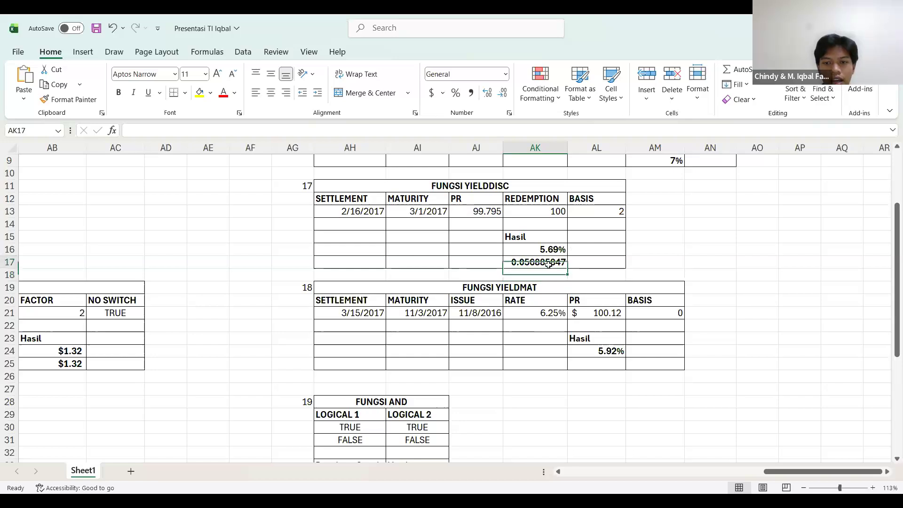
pyautogui.click(550, 265)
pyautogui.click(456, 92)
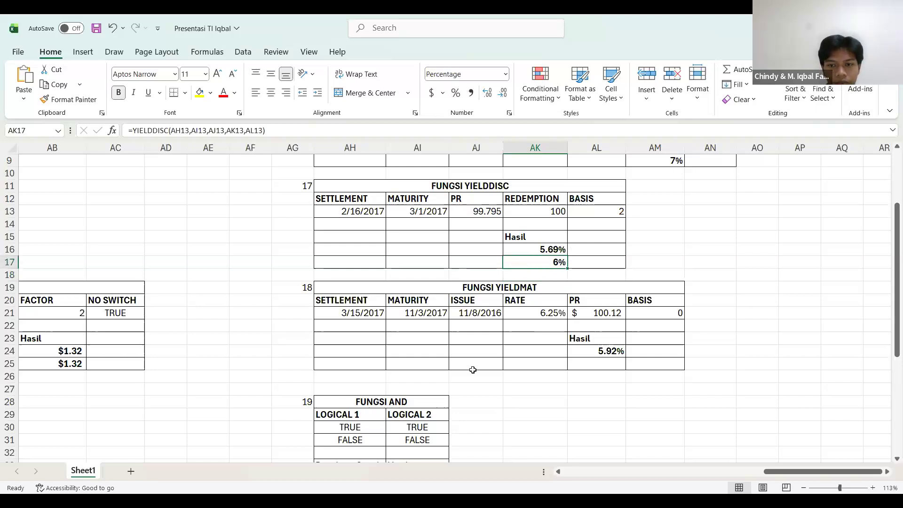
# Step: Enter =YIELDMAT(AH21,AI21,AJ21,AK21,AM21) in cell AL25 of the YIELDMAT table, below the existing result
pyautogui.scroll(-2, 474, 373)
pyautogui.scroll(-1, 474, 373)
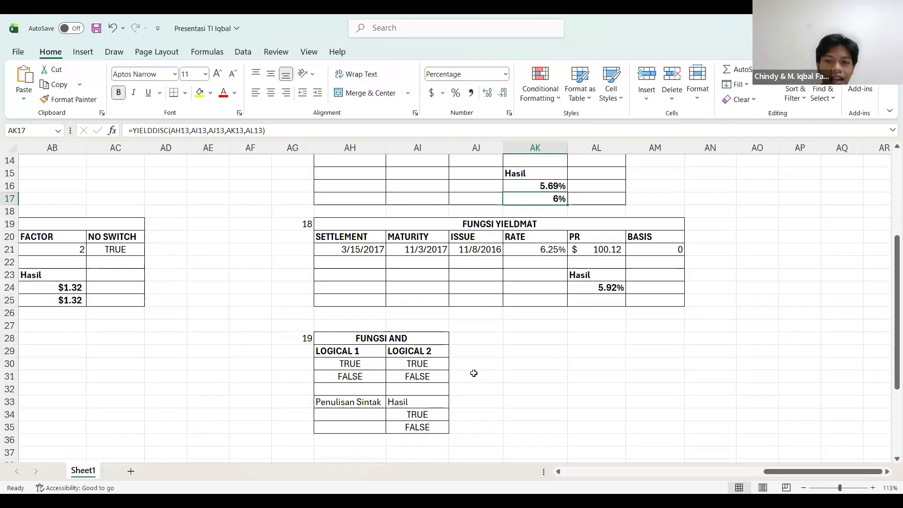
pyautogui.click(583, 297)
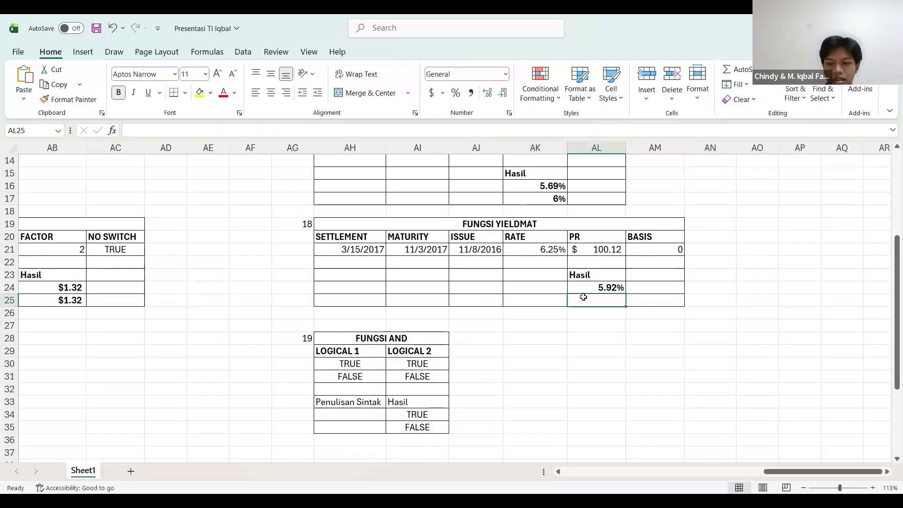
pyautogui.write('=')
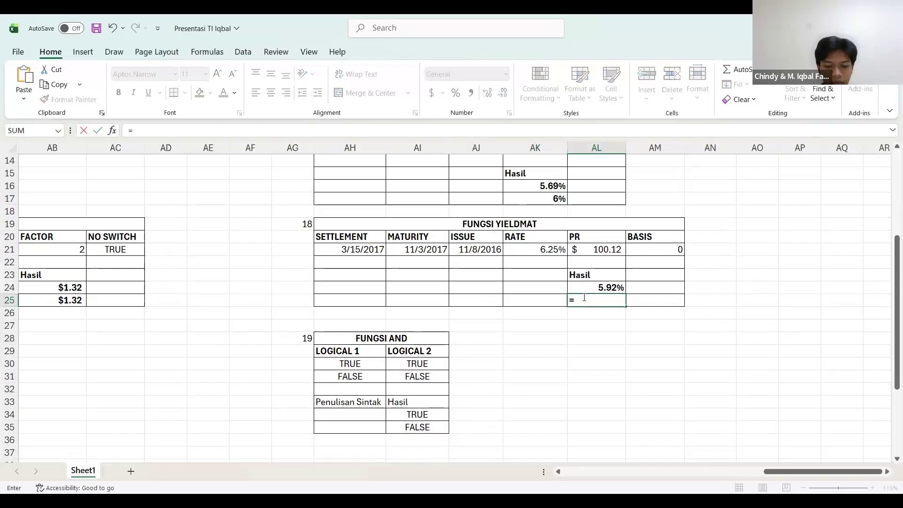
pyautogui.write('yie')
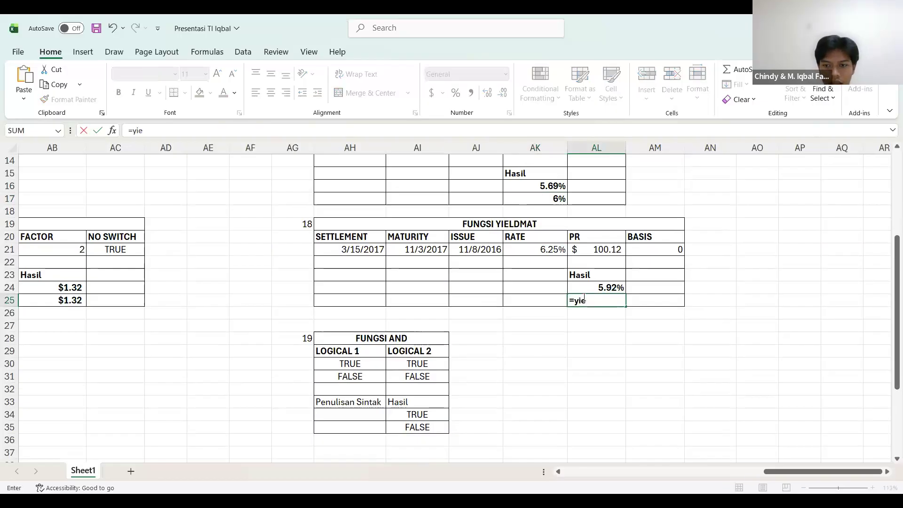
pyautogui.doubleClick(600, 334)
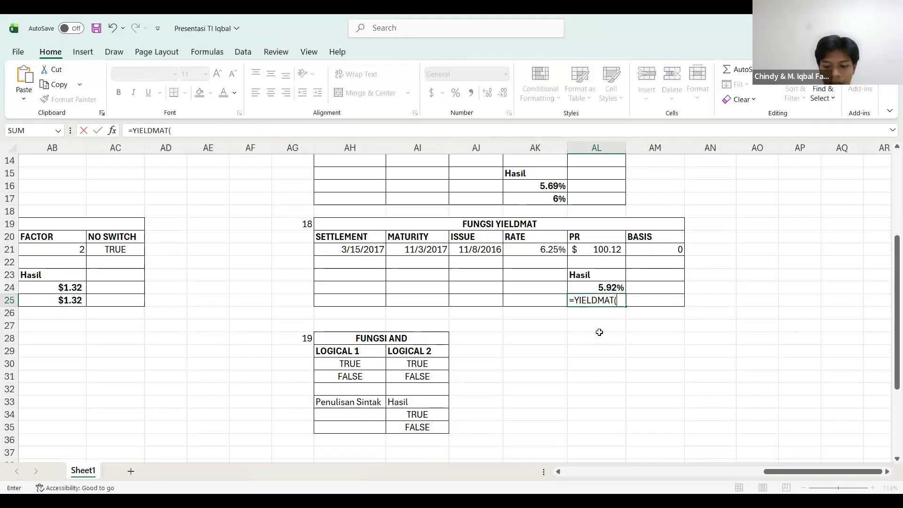
pyautogui.click(368, 254)
pyautogui.write(',')
pyautogui.click(396, 249)
pyautogui.write(',')
pyautogui.click(479, 251)
pyautogui.write(',')
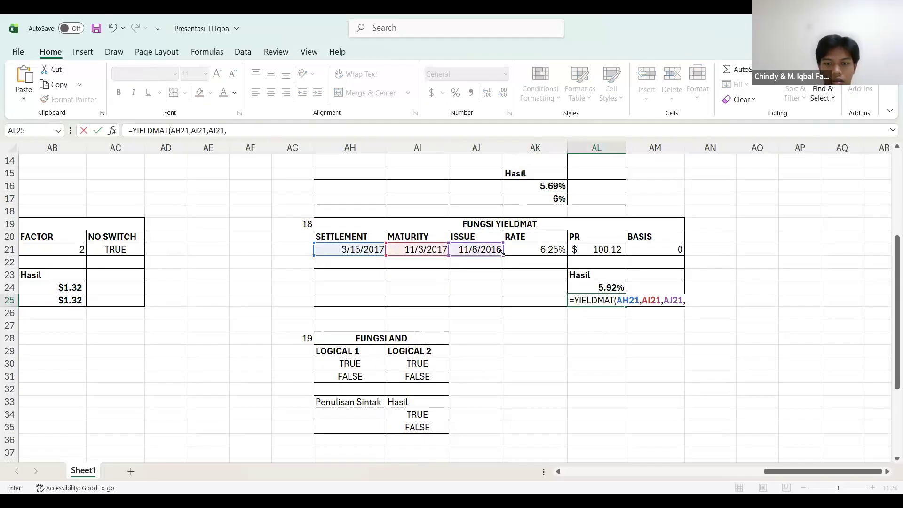
pyautogui.click(531, 251)
pyautogui.write(',')
pyautogui.click(579, 252)
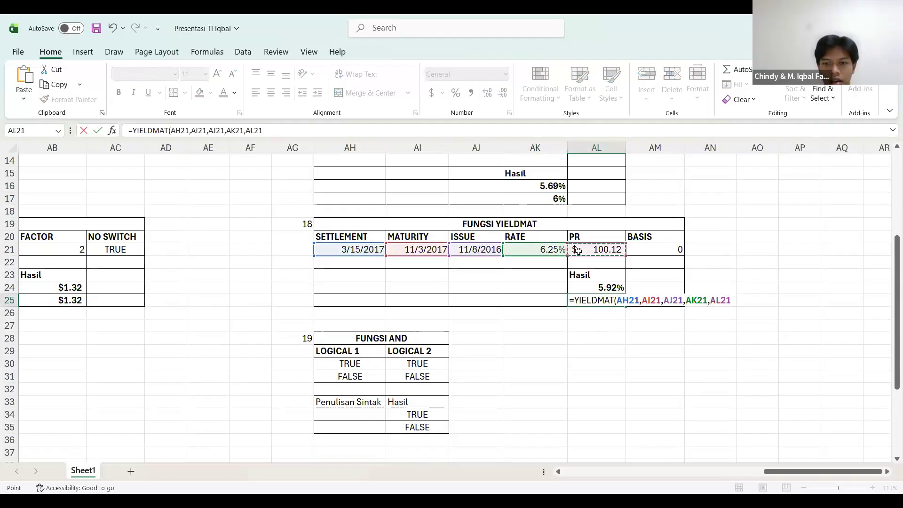
pyautogui.click(647, 252)
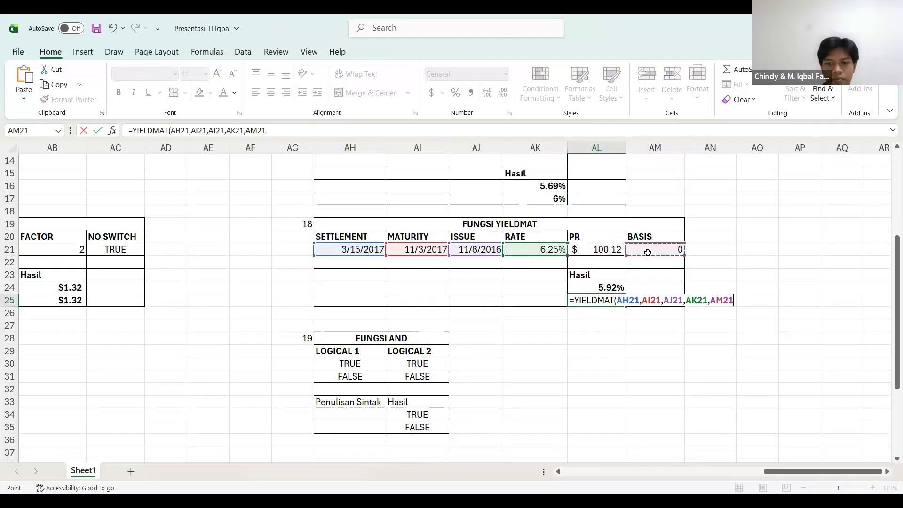
pyautogui.press('Return')
# Step: Insert the PR reference AL21 before AM21 in the YIELDMAT formula in cell AL25 and apply the Percentage format to the cell
pyautogui.click(583, 301)
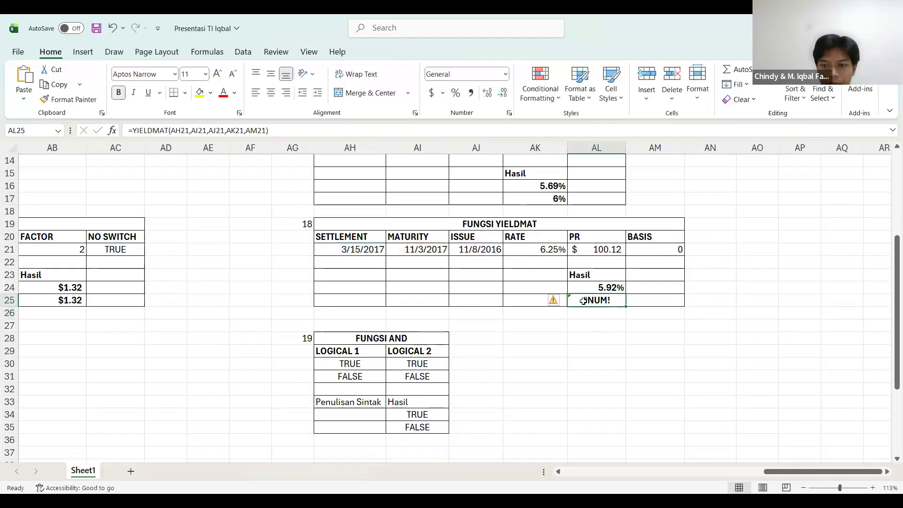
pyautogui.press('Up')
pyautogui.click(604, 305)
pyautogui.keyDown('shift'); pyautogui.click(593, 288); pyautogui.keyUp('shift')
pyautogui.click(592, 288)
pyautogui.click(591, 302)
pyautogui.doubleClick(591, 302)
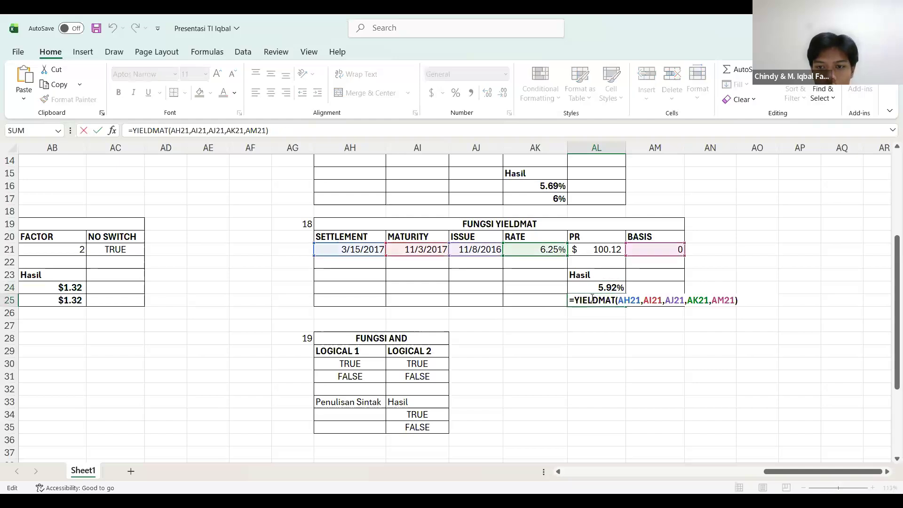
pyautogui.click(709, 302)
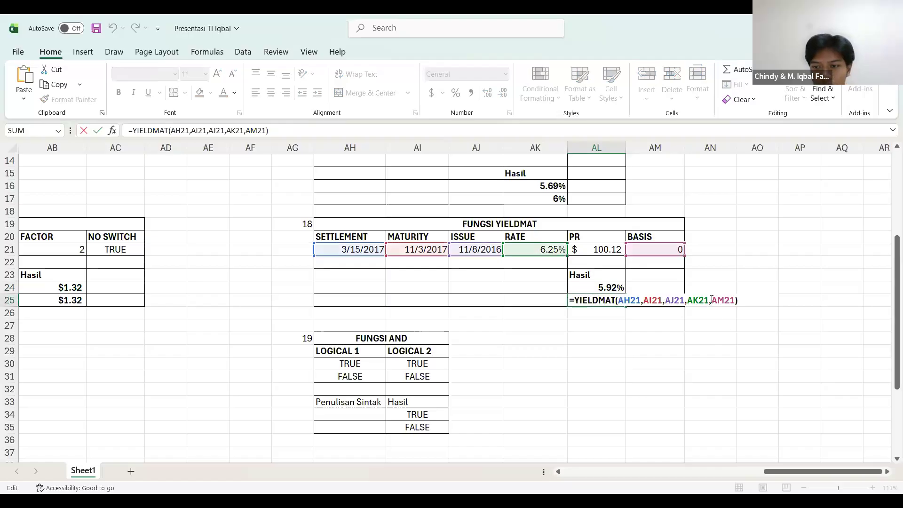
pyautogui.click(585, 248)
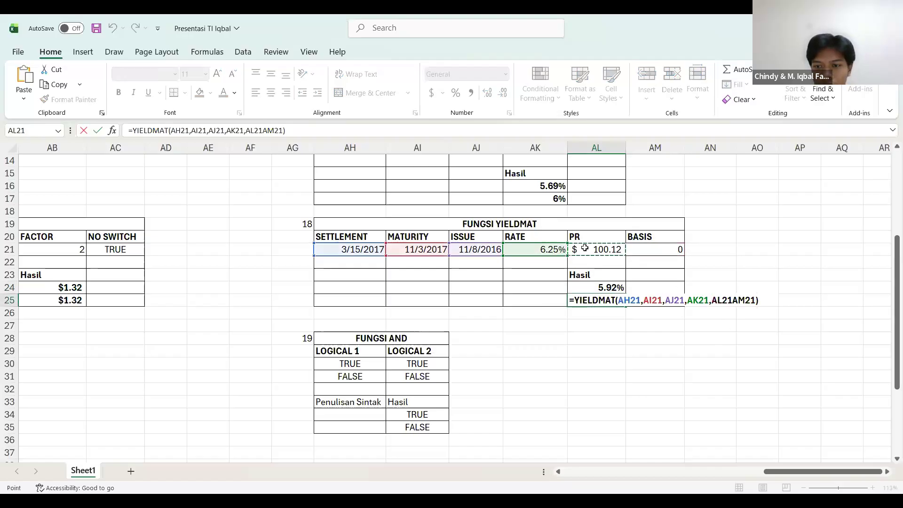
pyautogui.write(',')
pyautogui.press('Return')
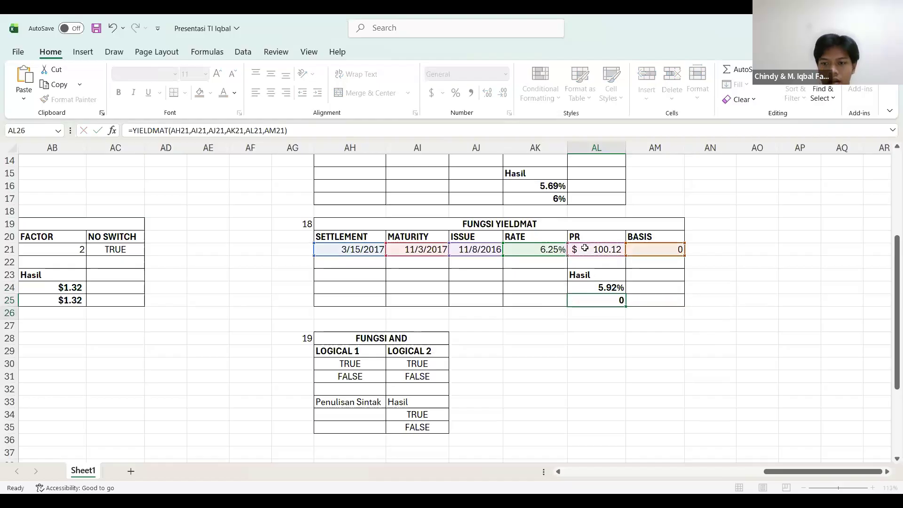
pyautogui.press('Up')
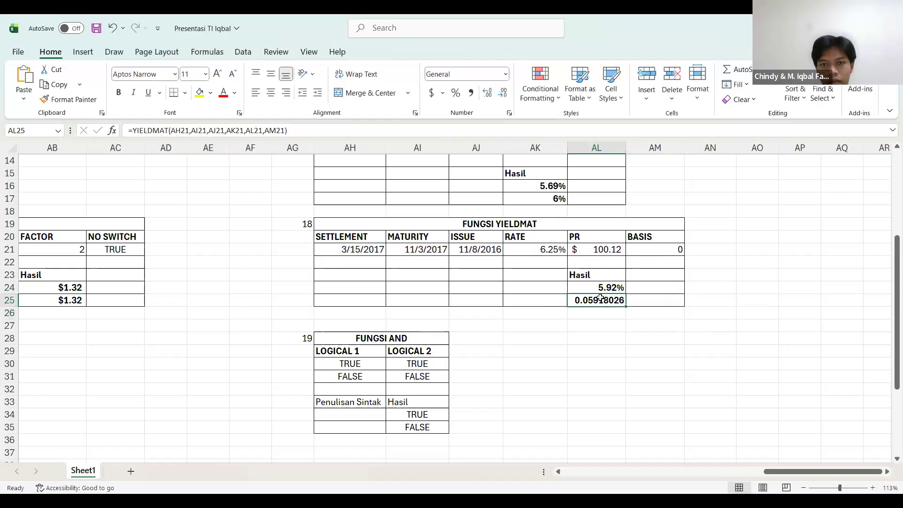
pyautogui.click(456, 93)
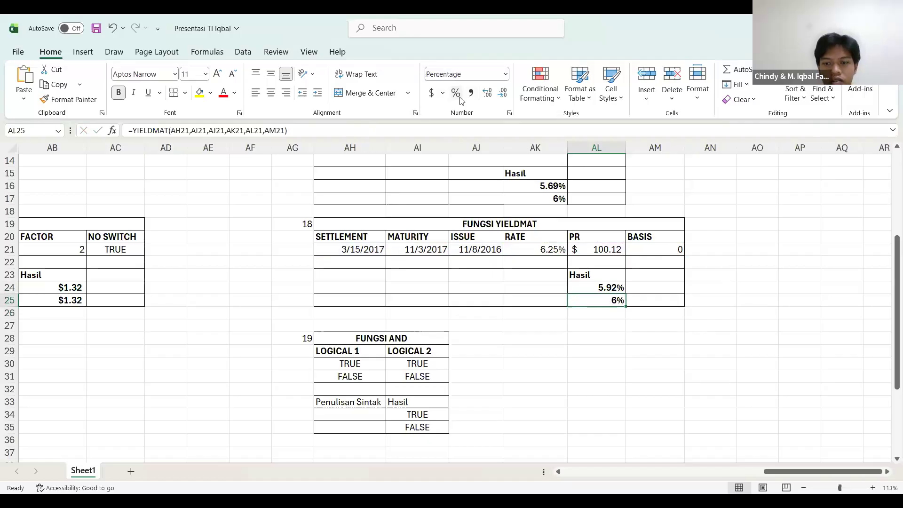
# Step: Enter =AND(AH30,AI30) in cell AJ34, beside the first result of the FUNGSI AND table
pyautogui.scroll(-2, 449, 302)
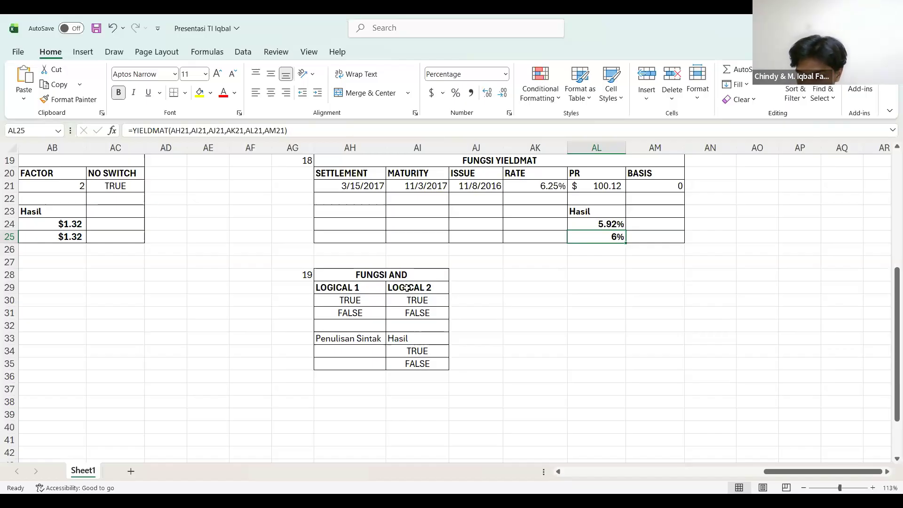
pyautogui.click(483, 299)
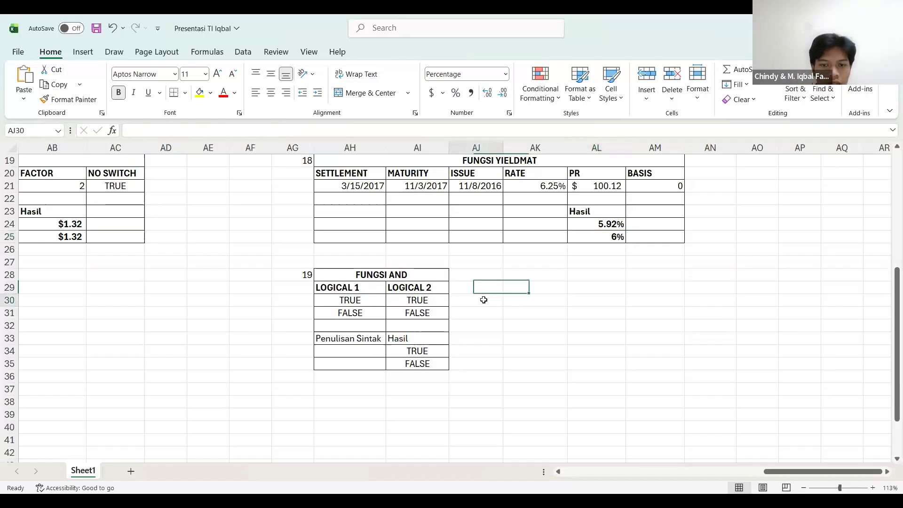
pyautogui.click(493, 351)
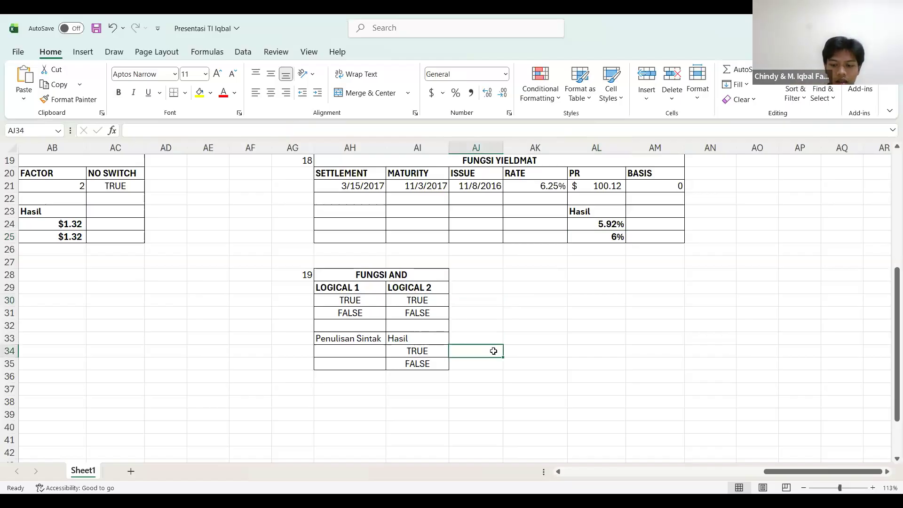
pyautogui.write('=')
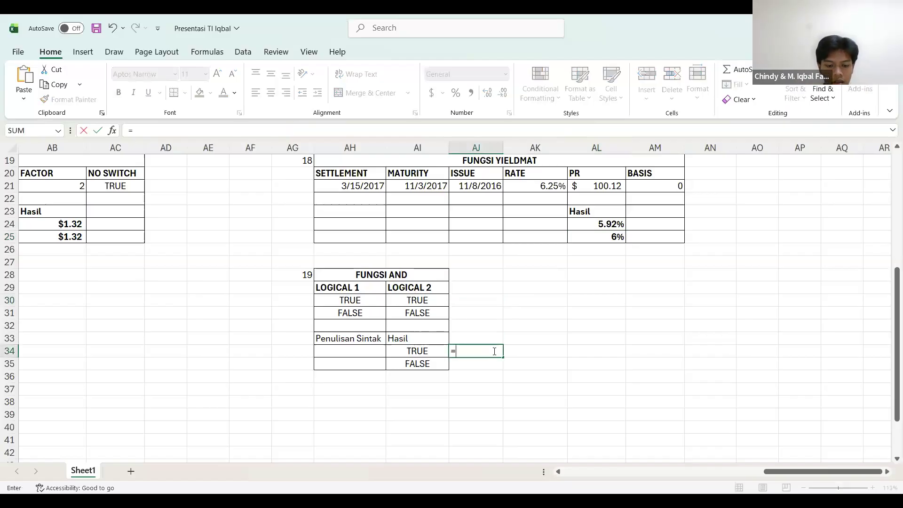
pyautogui.write('an')
pyautogui.press('Tab')
pyautogui.click(347, 301)
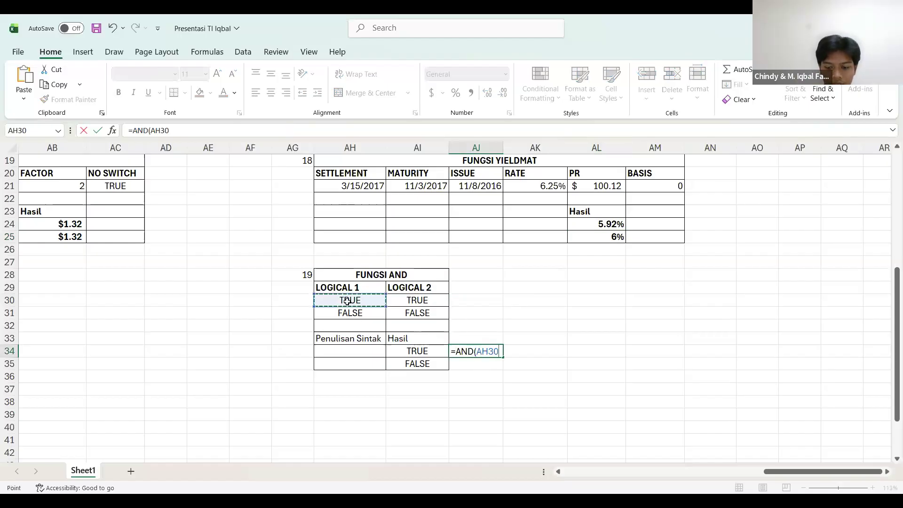
pyautogui.write(',')
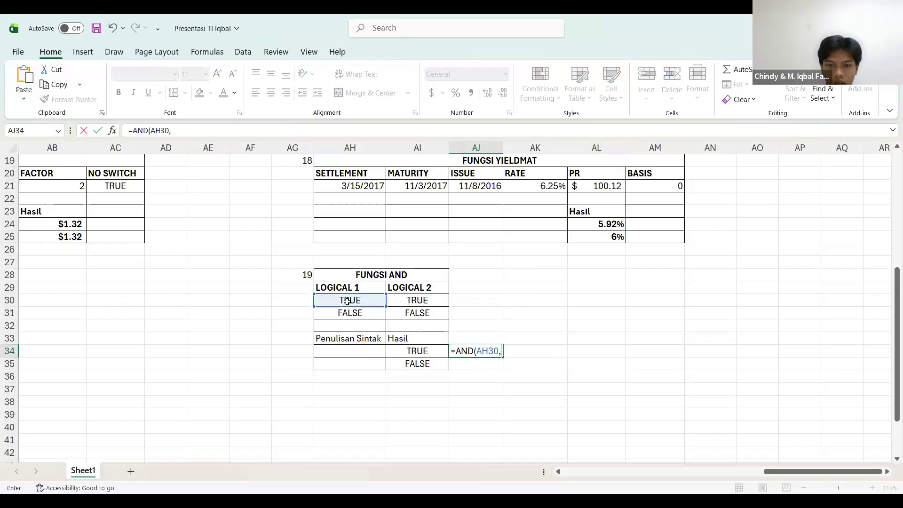
pyautogui.click(406, 301)
pyautogui.press('Return')
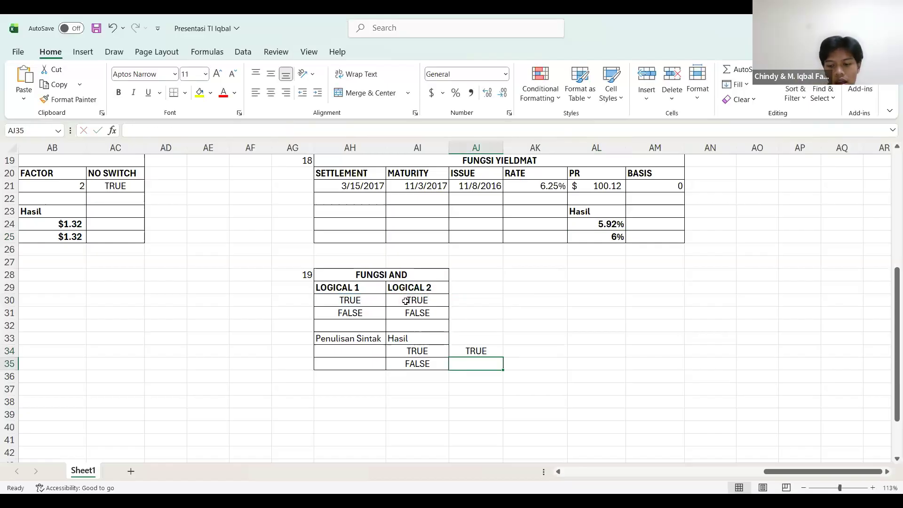
# Step: Enter =AND(AH31,AI31) in cell AJ35, beside the second result of the FUNGSI AND table
pyautogui.write('=a')
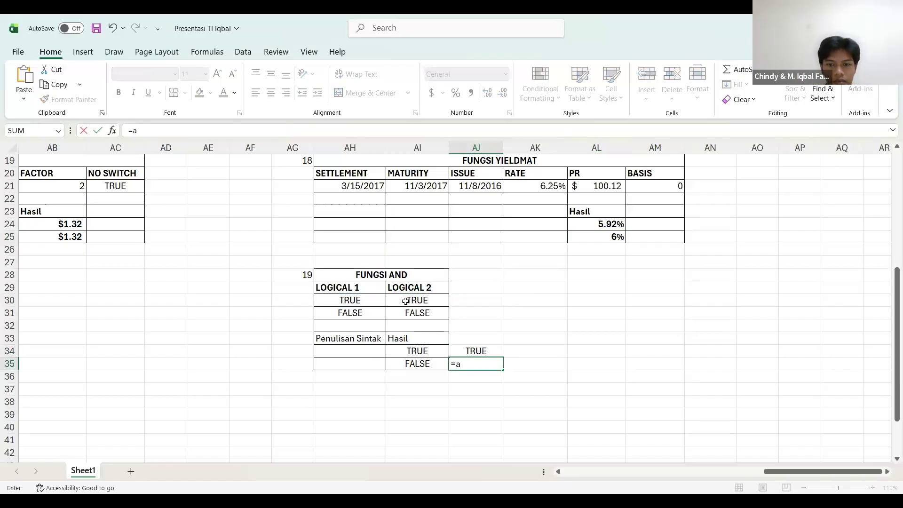
pyautogui.write('nd(')
pyautogui.click(354, 312)
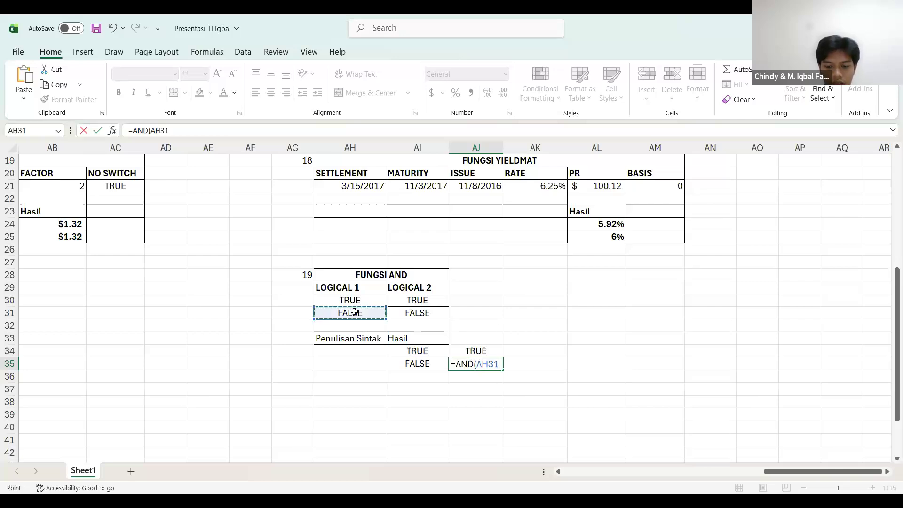
pyautogui.write(',')
pyautogui.click(395, 315)
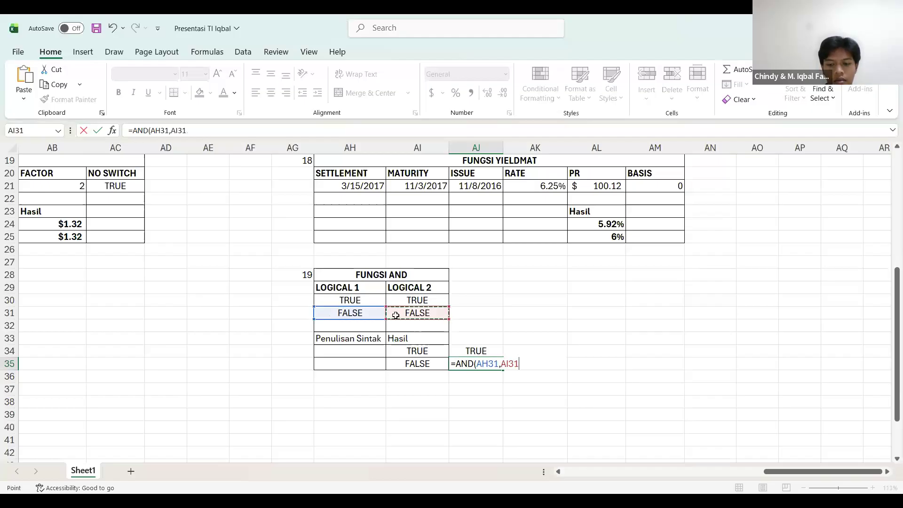
pyautogui.press('Return')
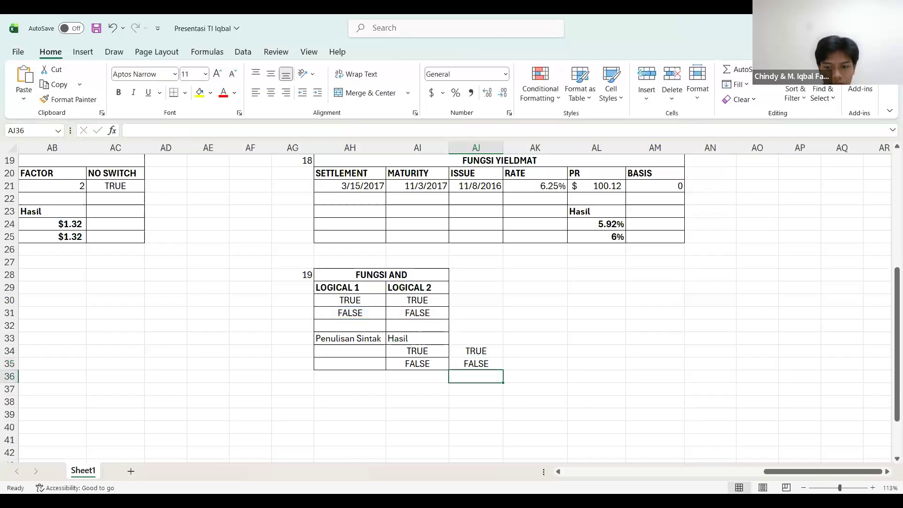
pyautogui.click(584, 462)
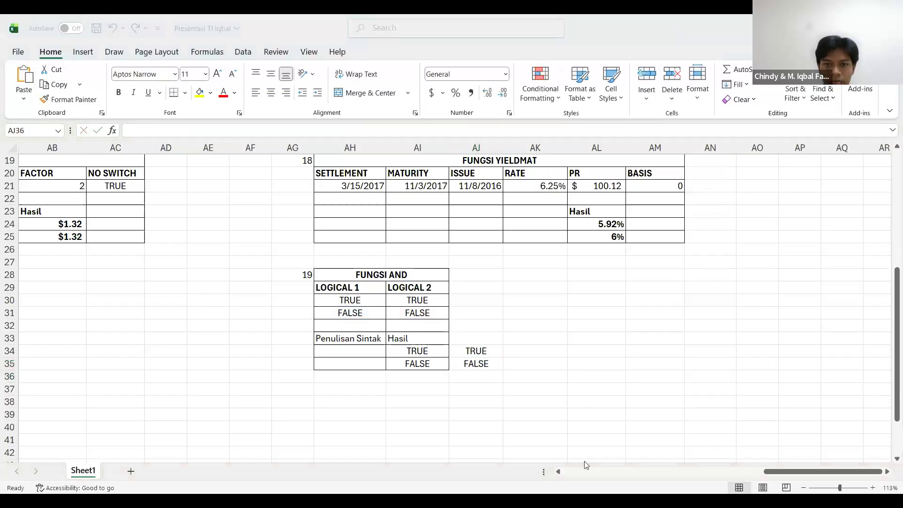